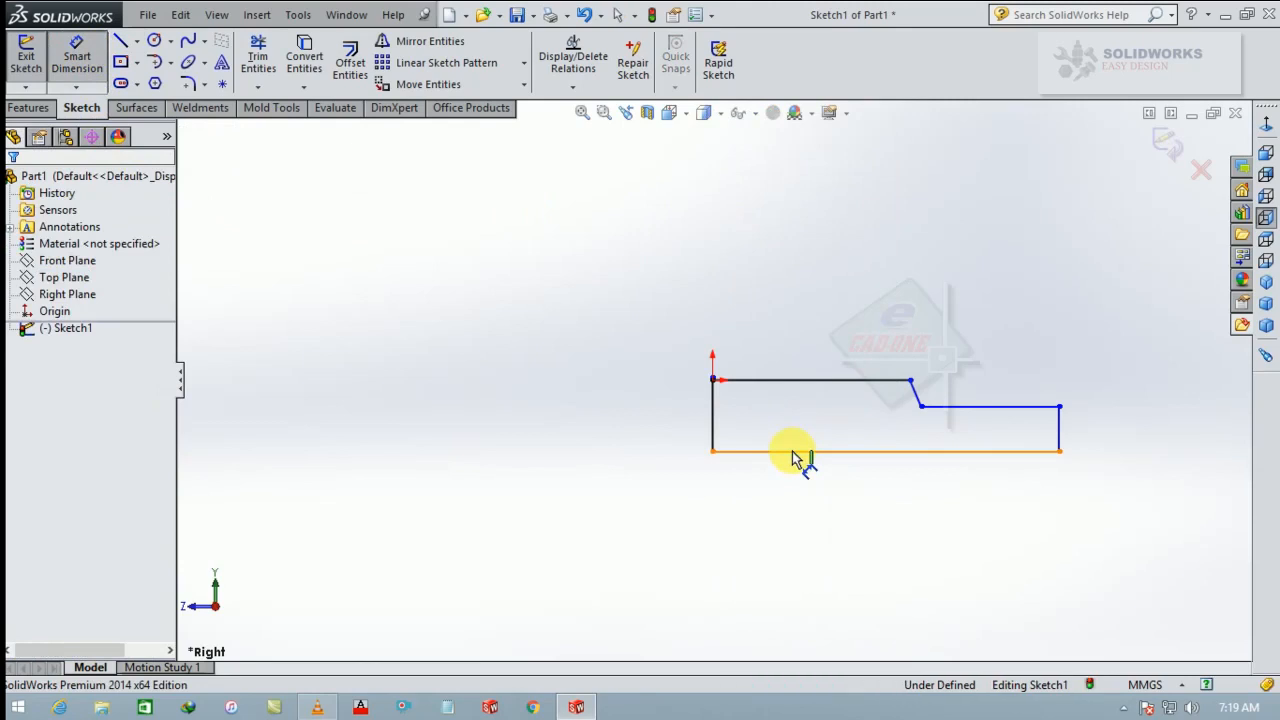
Dimension the profile's long bottom line to 75 mm
left_click(800, 453)
left_click(871, 532)
type("7")
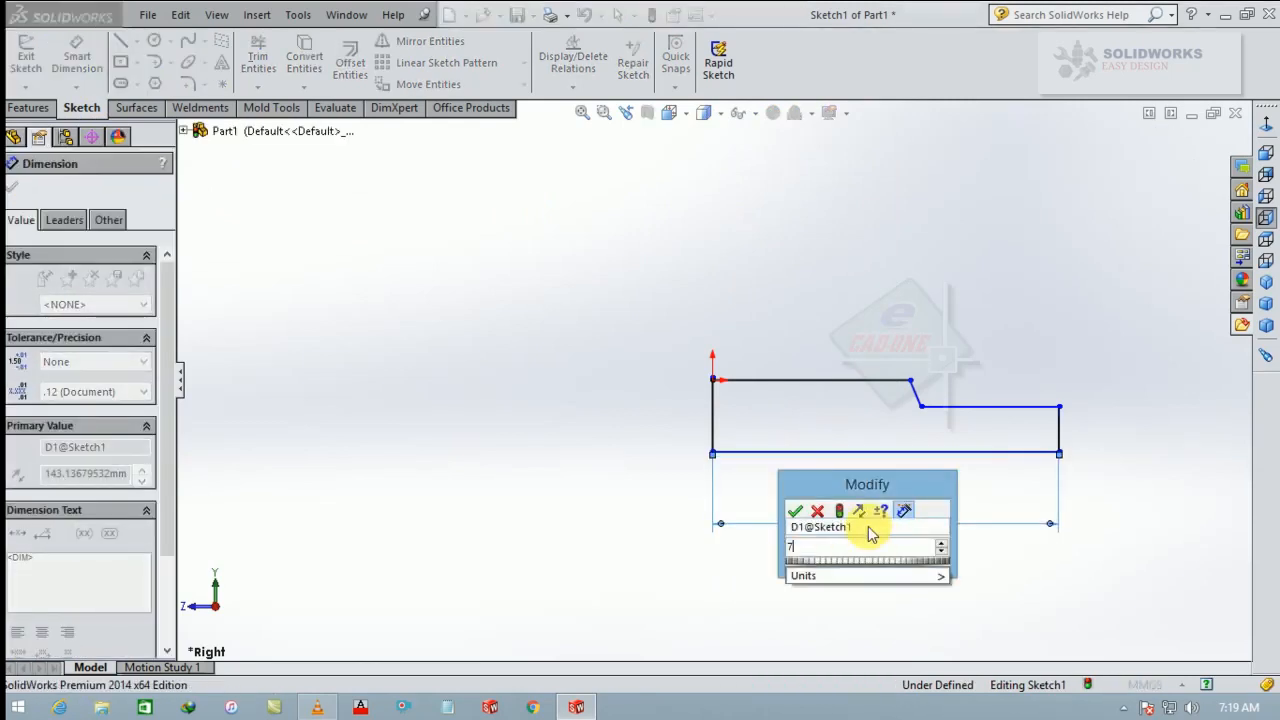
type("5")
key("Return")
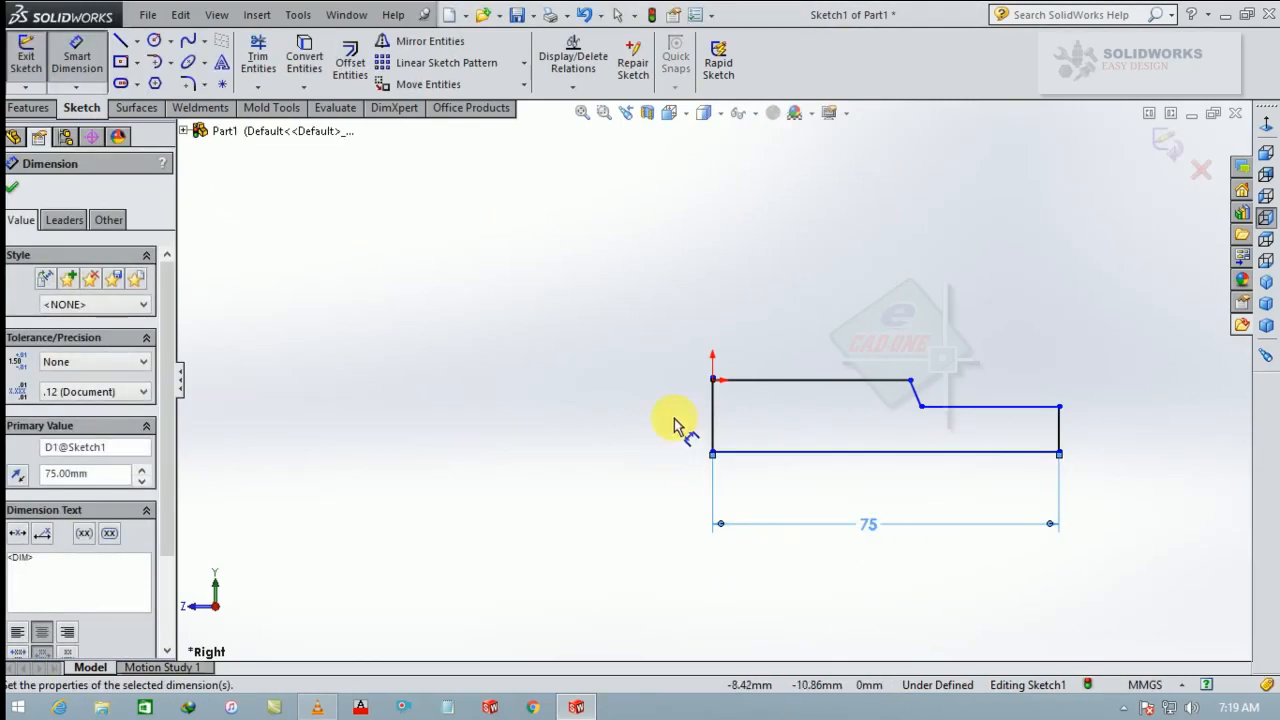
Dimension the vertical edge at the origin end of the profile to 7.5 mm
left_click(714, 413)
left_click(665, 420)
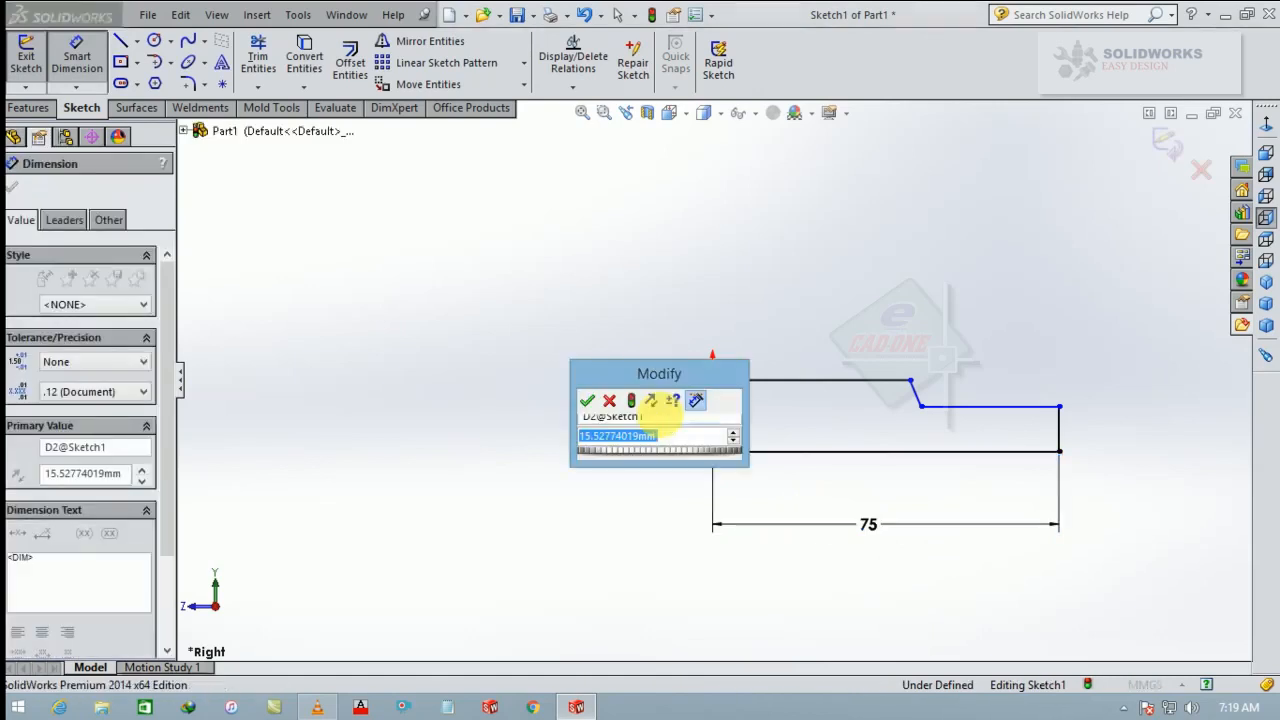
type("7.5")
key("Return")
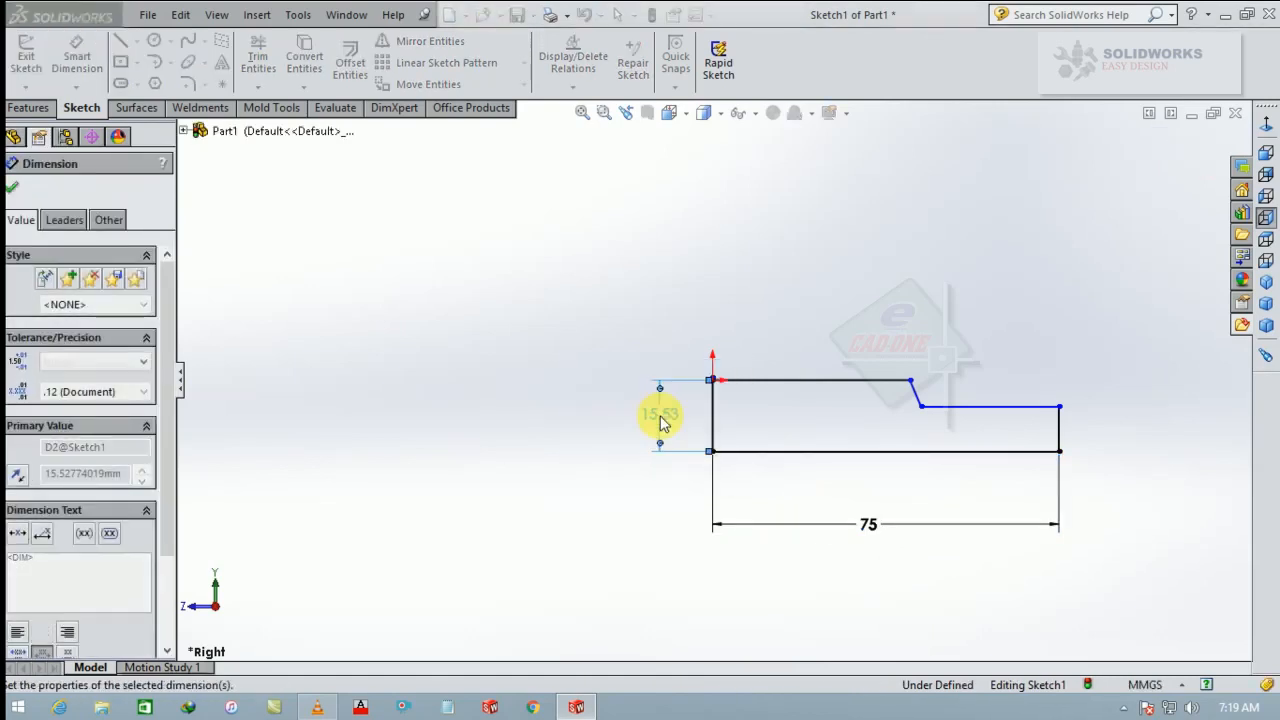
Dimension the short vertical edge at the narrow end of the profile to 4 mm
scroll(1068, 403, "down", 5)
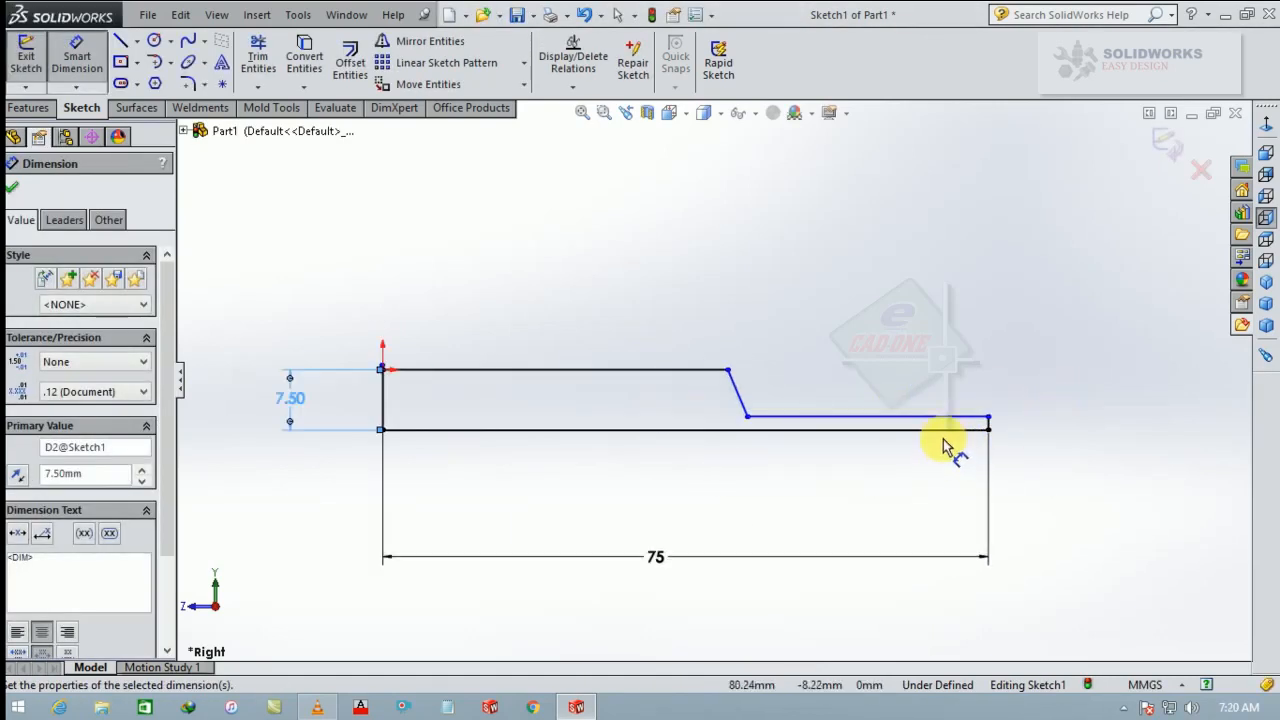
left_click(875, 422)
left_click(927, 428)
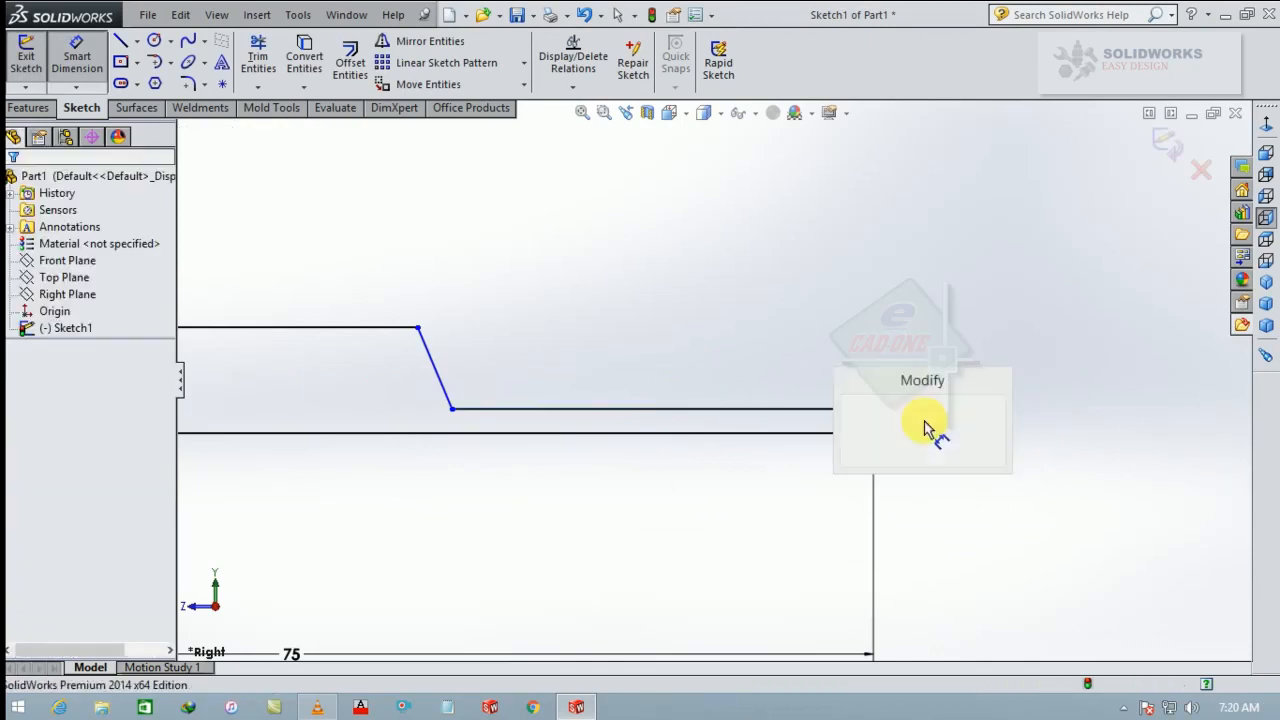
type("4")
key("Return")
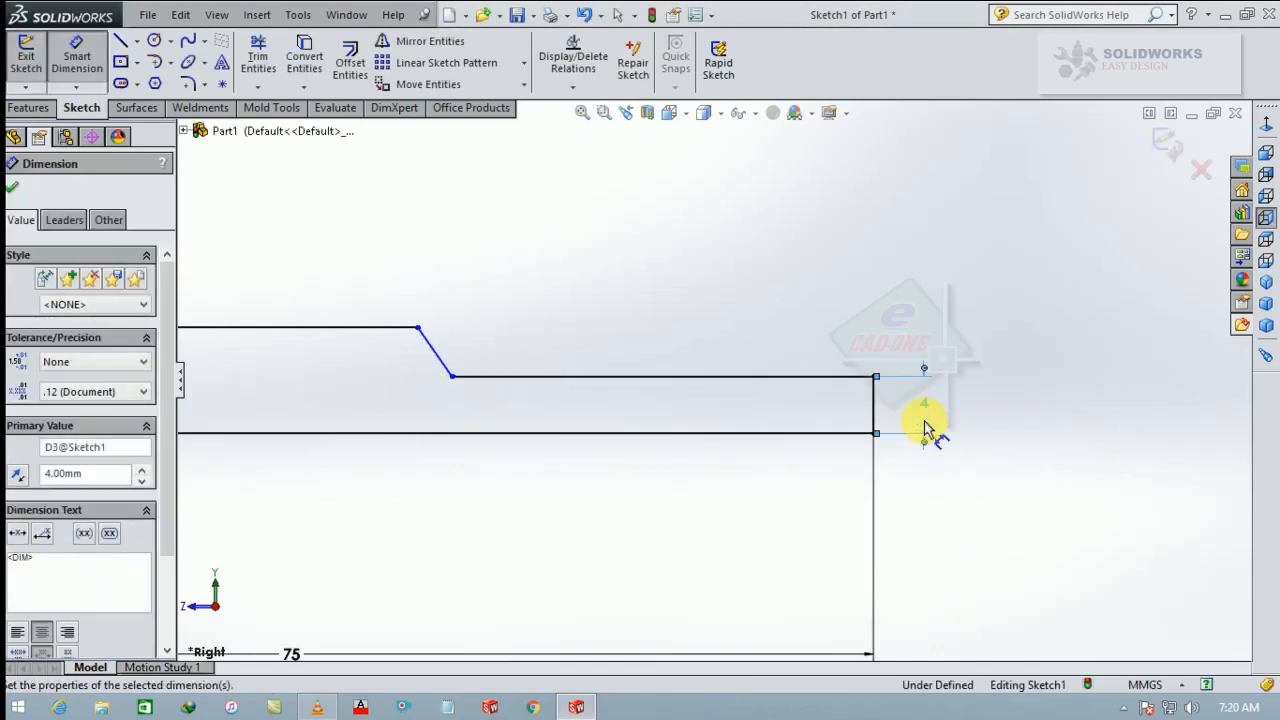
Dimension the horizontal distance between the two endpoints of the sloped line to 12 mm
left_click(418, 329)
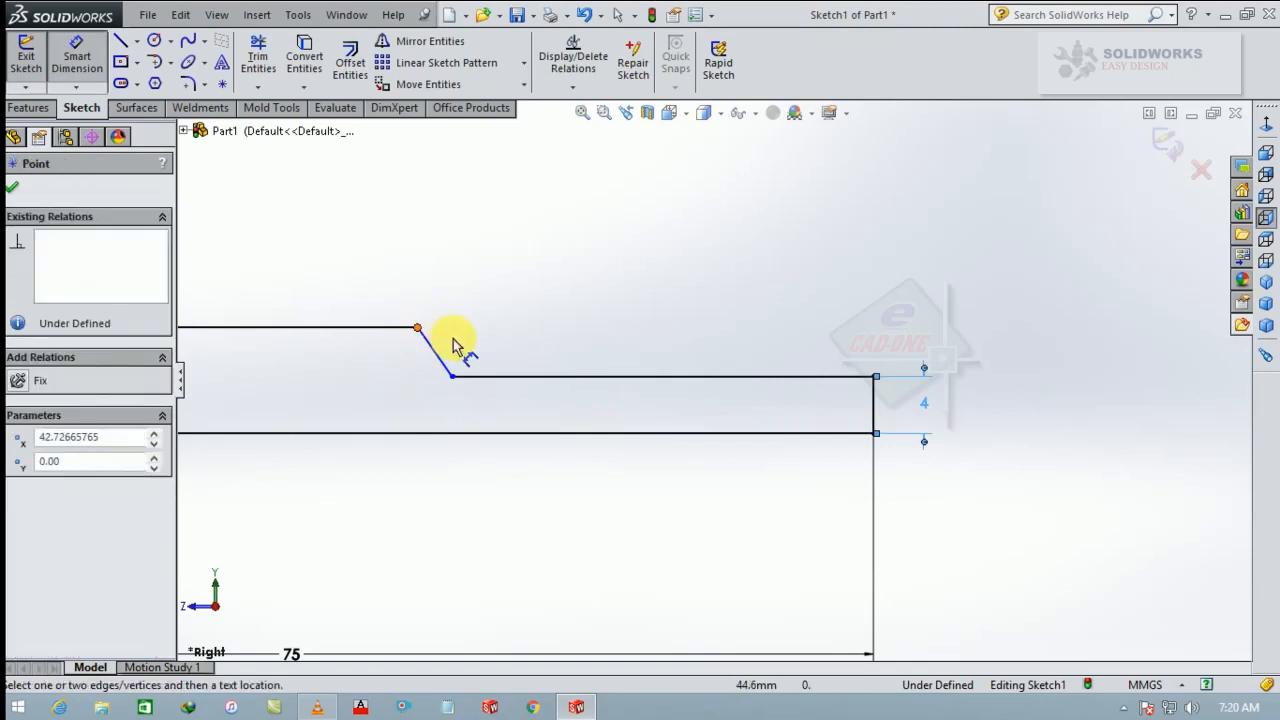
left_click(452, 377)
left_click(436, 244)
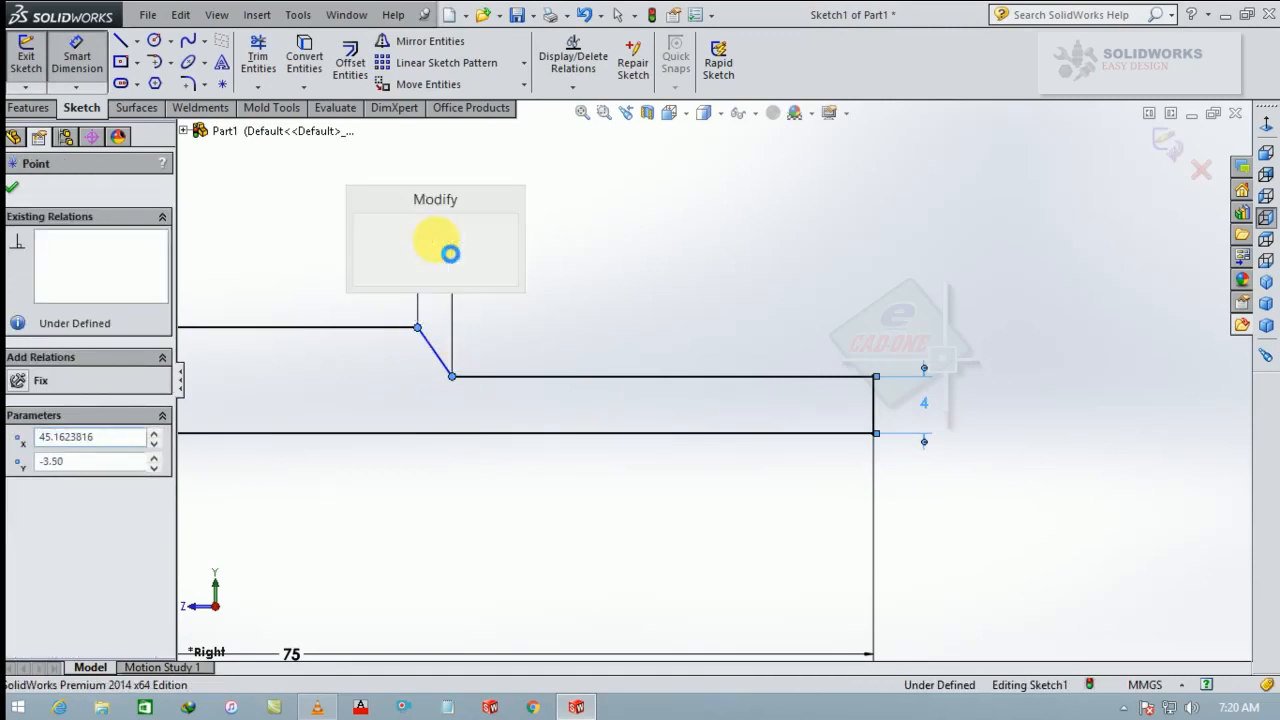
type("12")
key("Return")
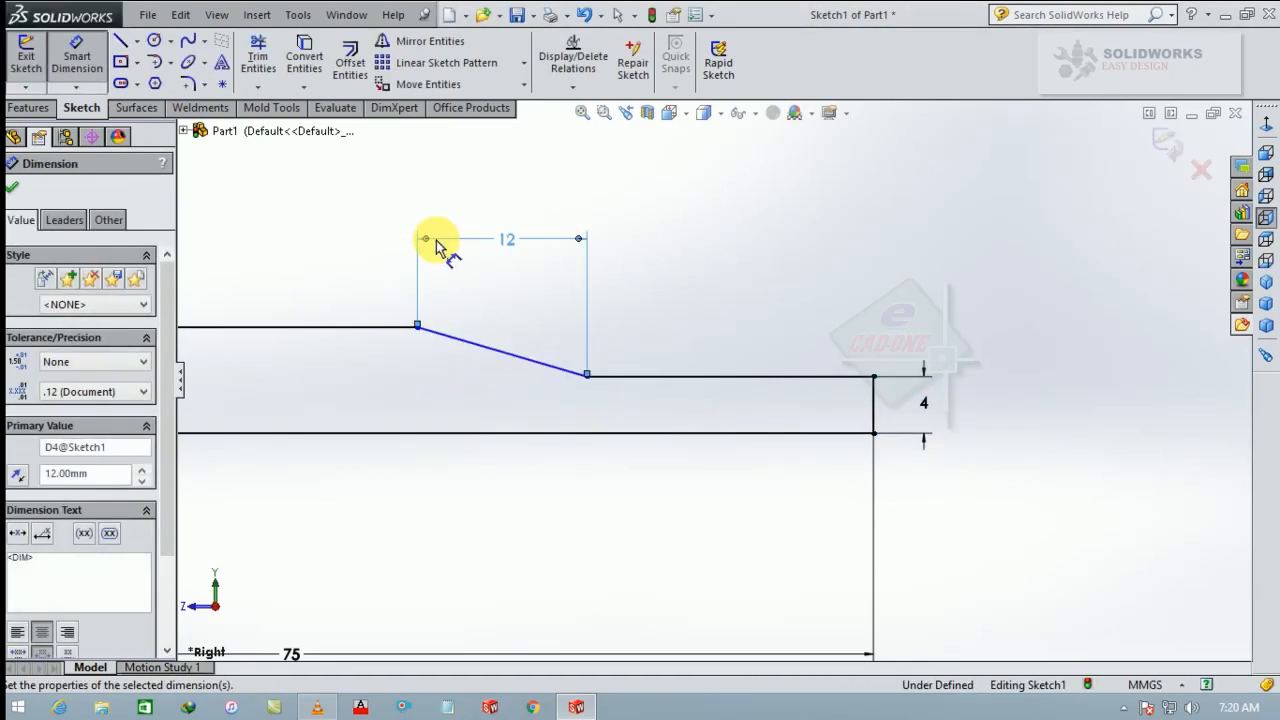
Dimension the upper horizontal line starting at the origin to 40 mm and finish dimensioning
scroll(543, 391, "up", 4)
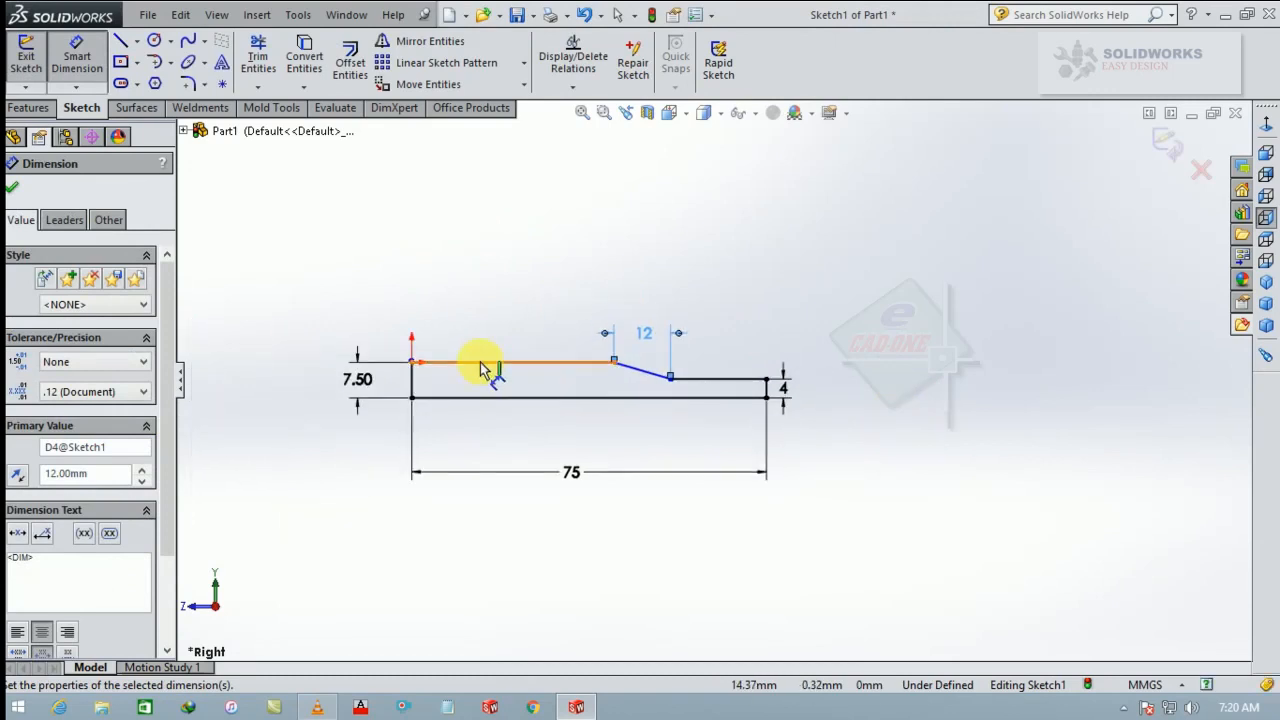
left_click(490, 362)
left_click(478, 308)
type("40")
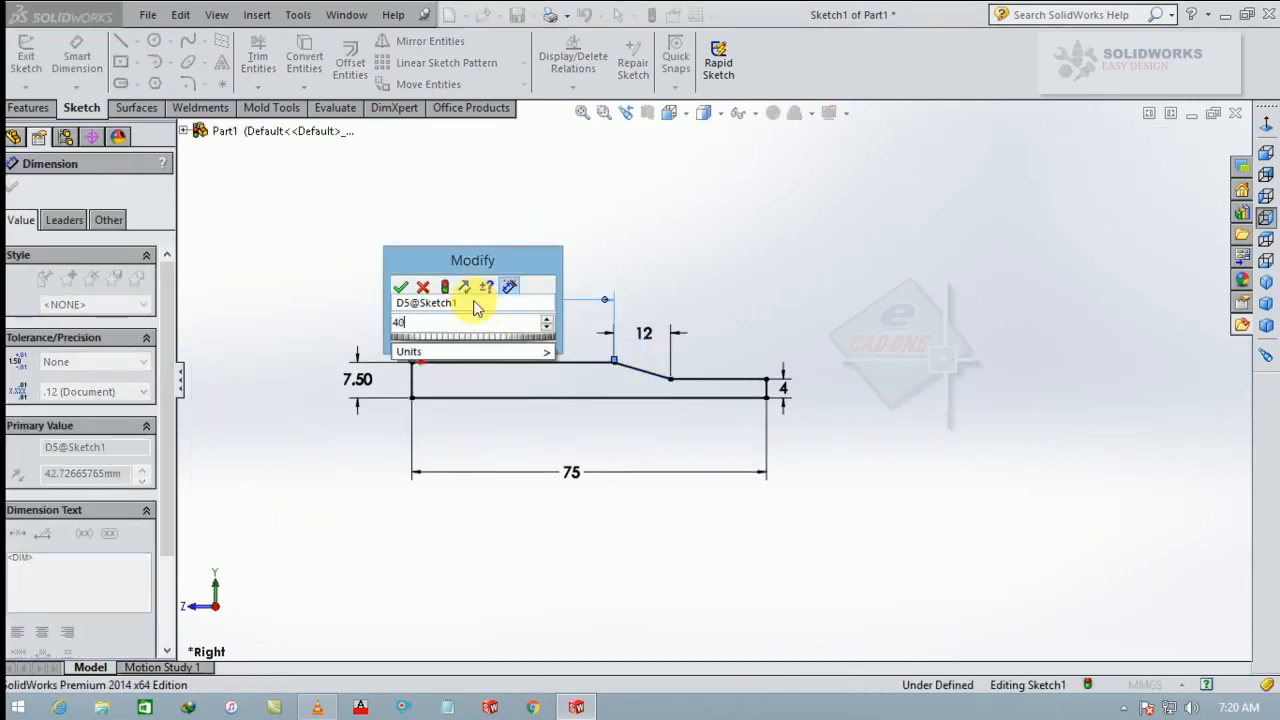
key("Return")
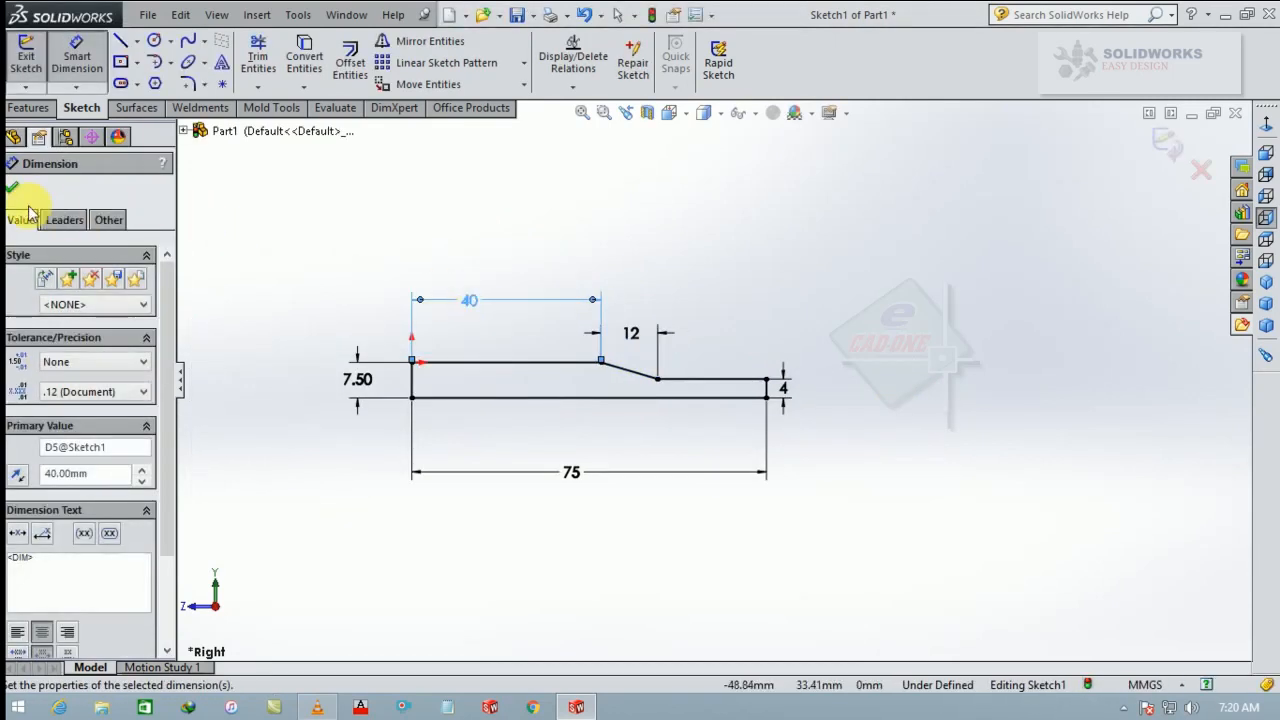
left_click(11, 187)
Start a Revolved Boss/Base from the dimensioned profile sketch
left_click(28, 108)
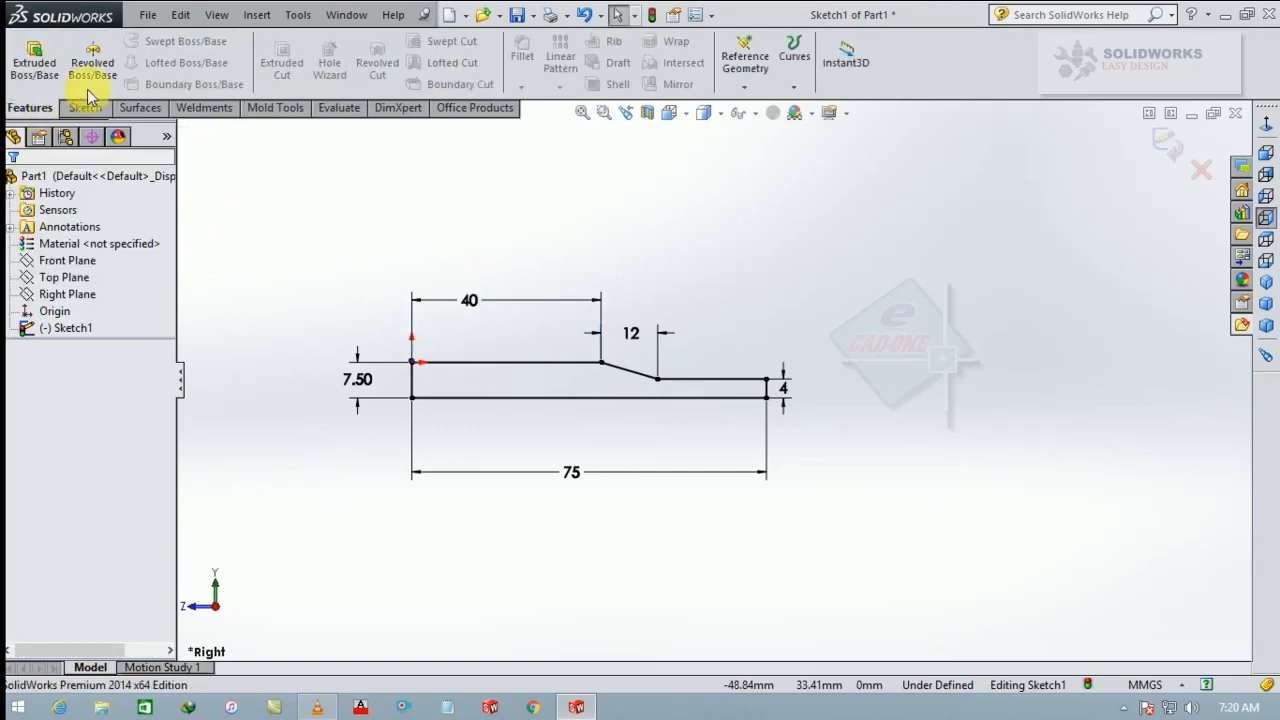
left_click(92, 62)
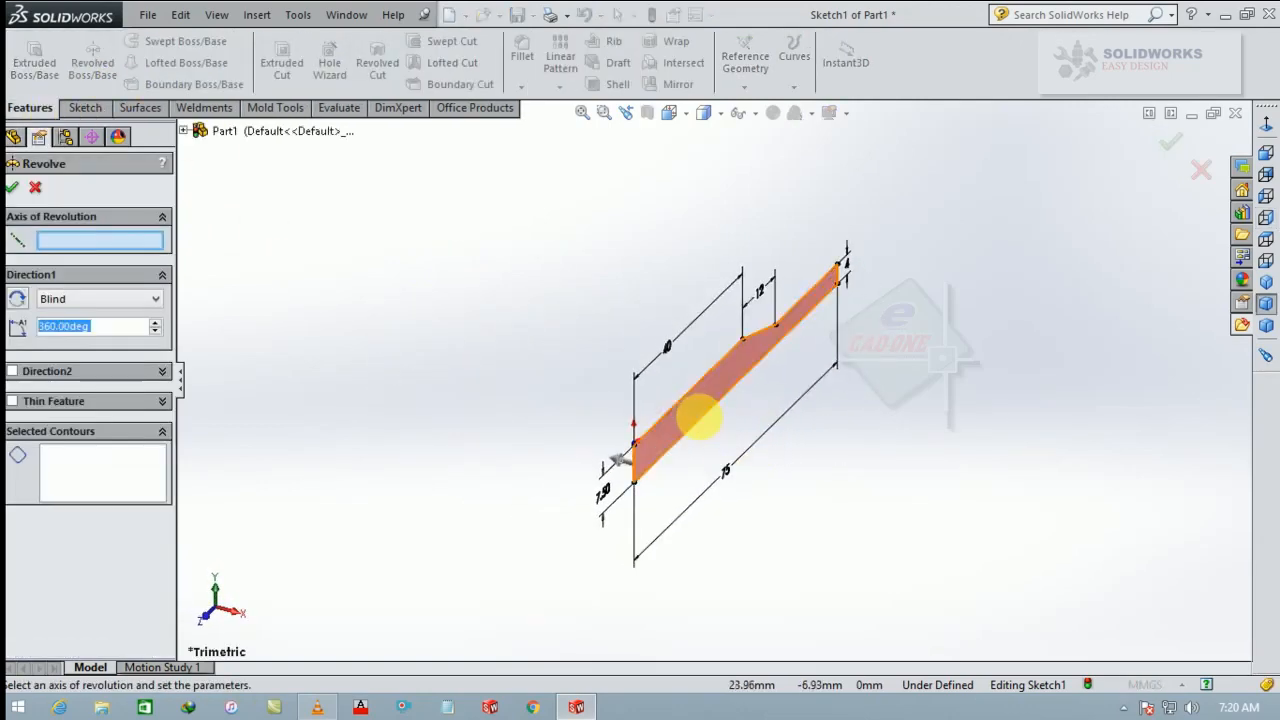
left_click(700, 421)
left_click(700, 420)
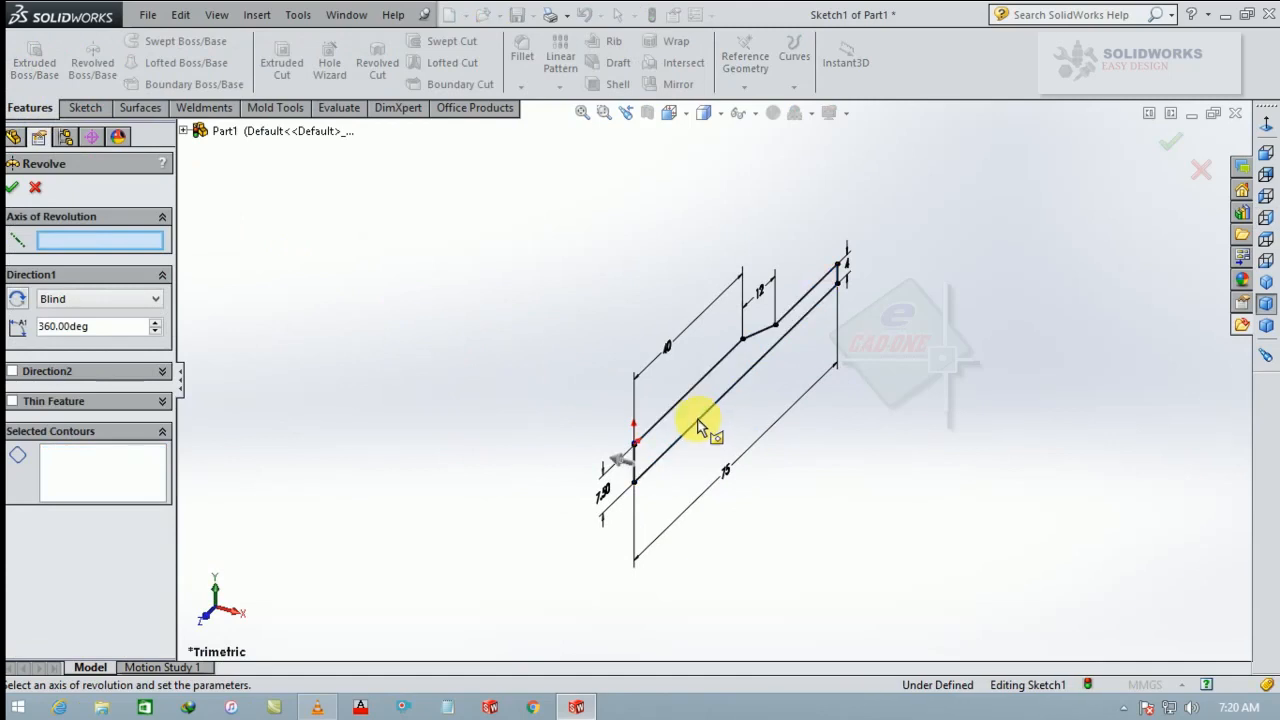
left_click(688, 414)
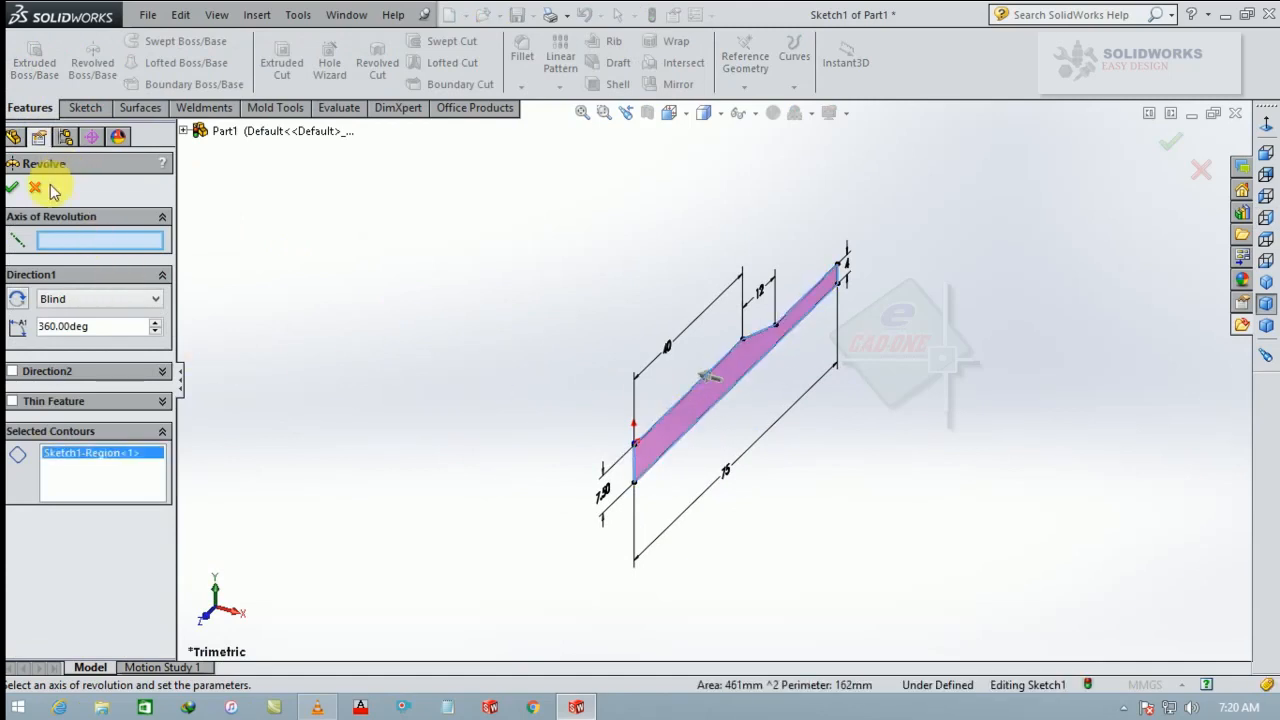
left_click(703, 416)
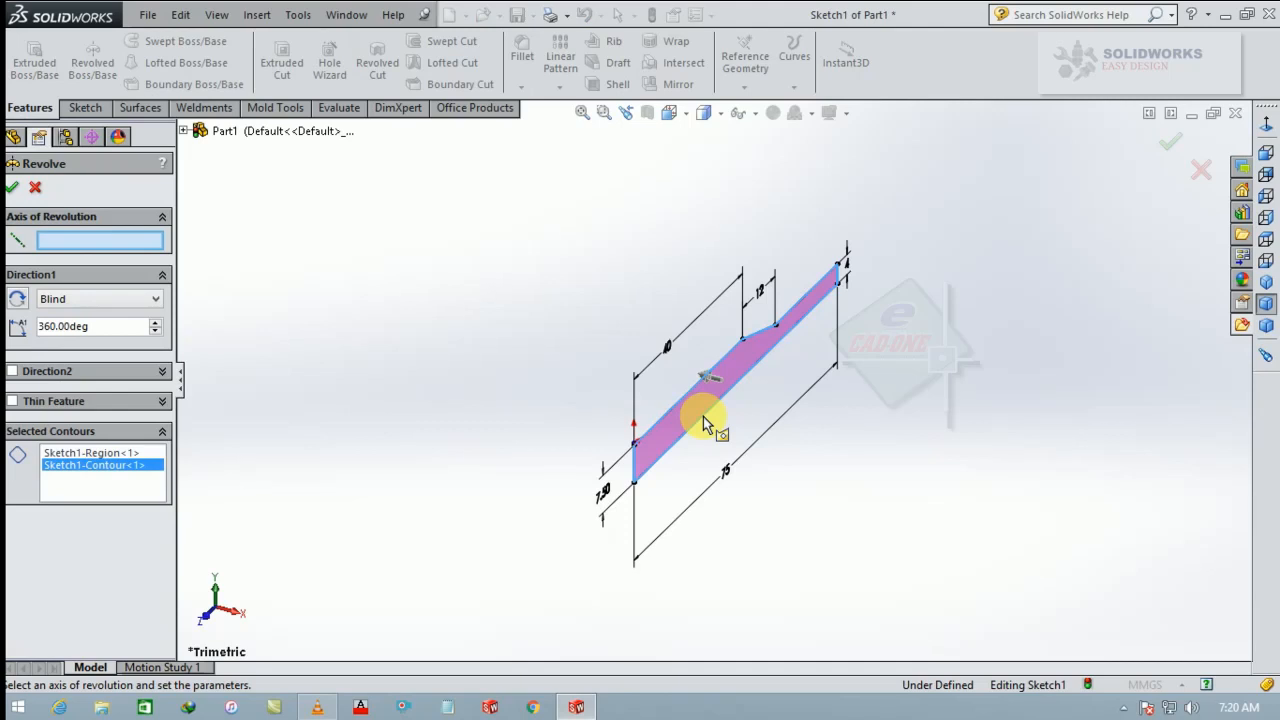
right_click(85, 476)
left_click(128, 481)
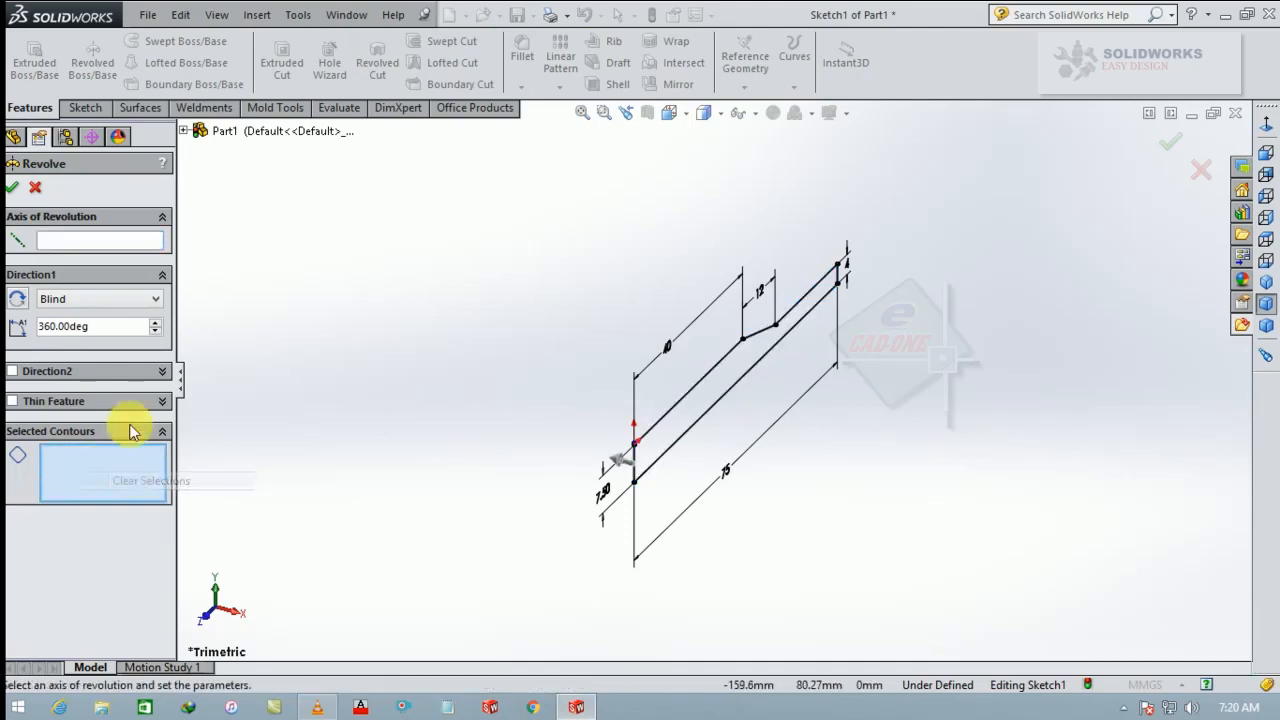
Revolve the closed profile 360 degrees about its long 75 mm bottom line to create the solid stepped shaft
left_click(66, 243)
left_click(676, 456)
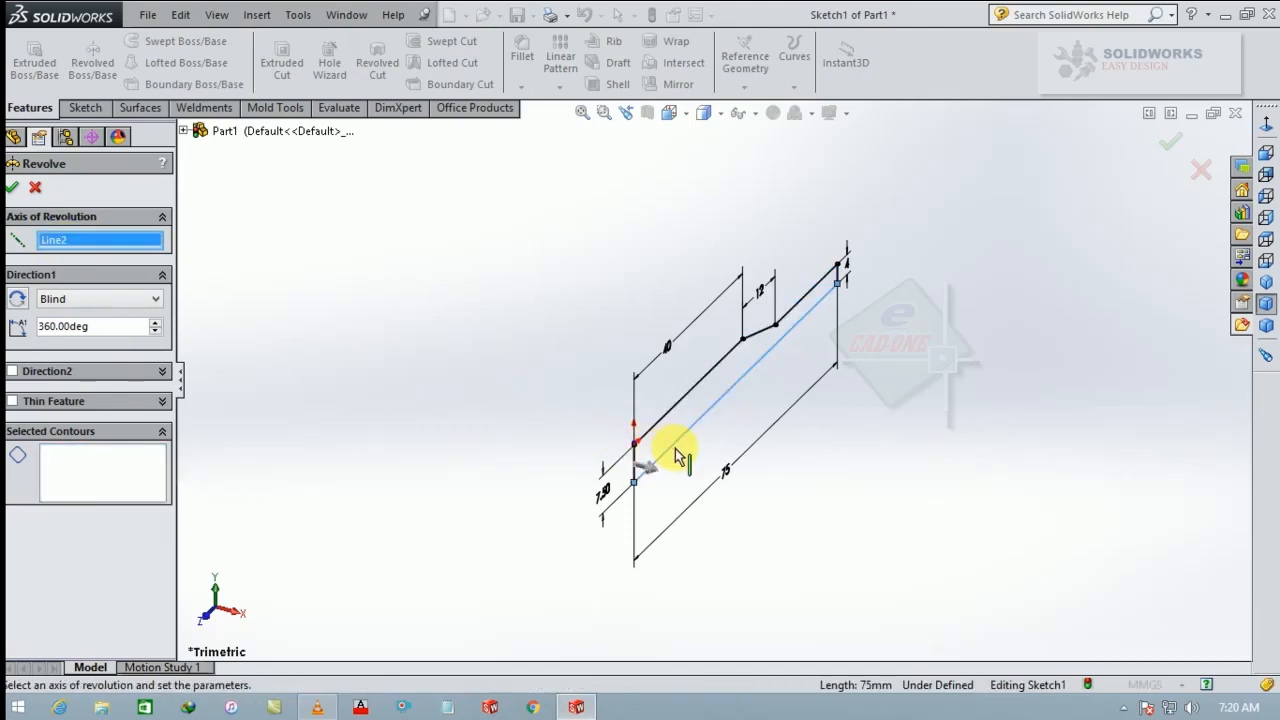
left_click(708, 420)
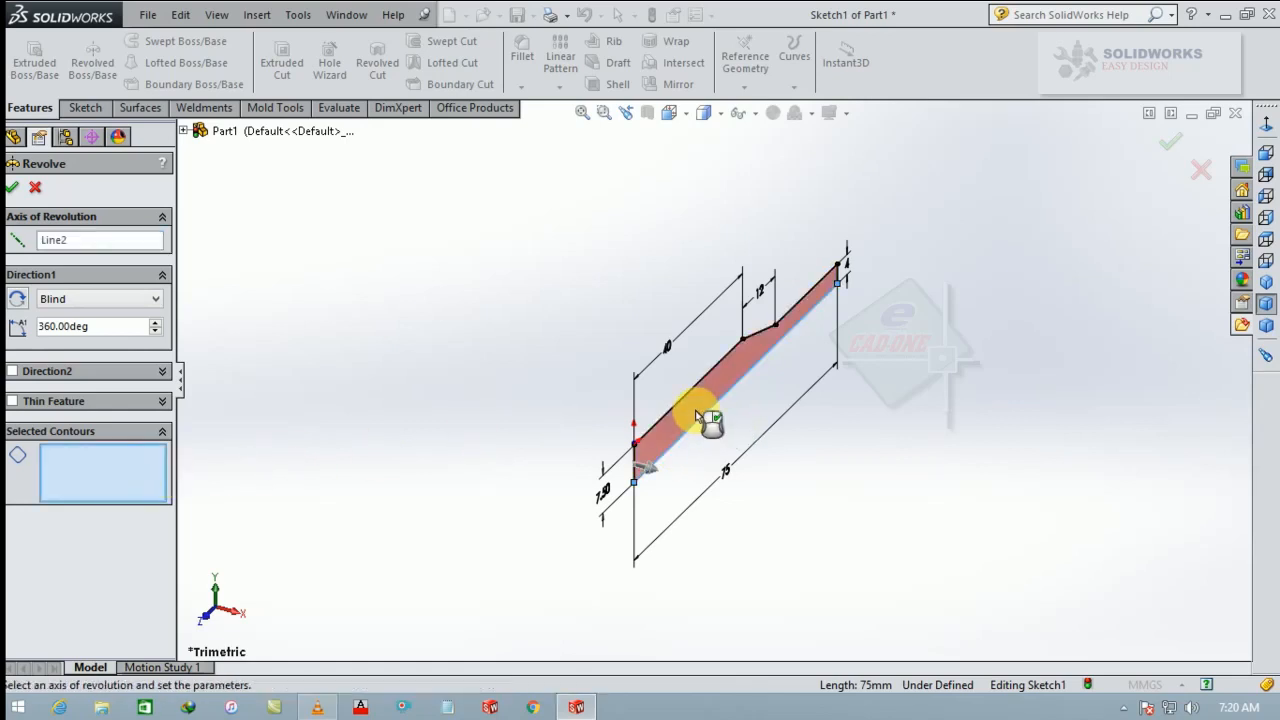
left_click(12, 188)
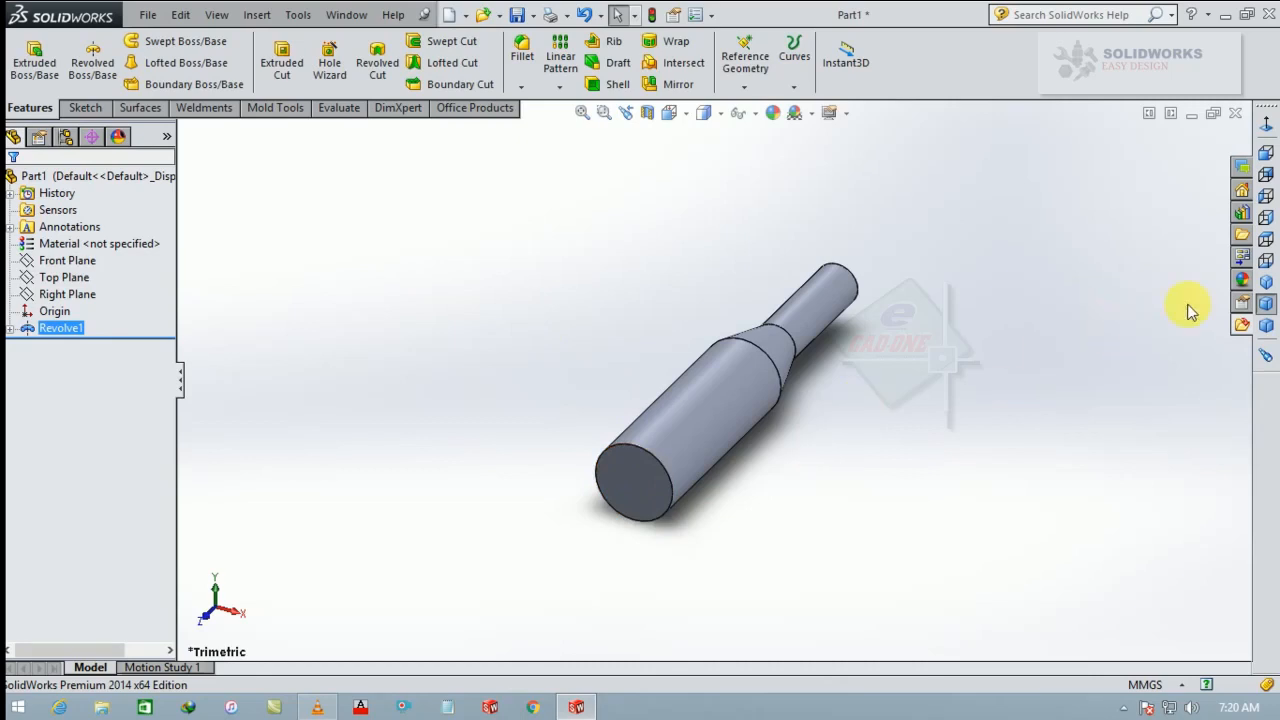
Apply the satin finish stainless steel appearance to the part and set the scene to Plain White
left_click(1242, 280)
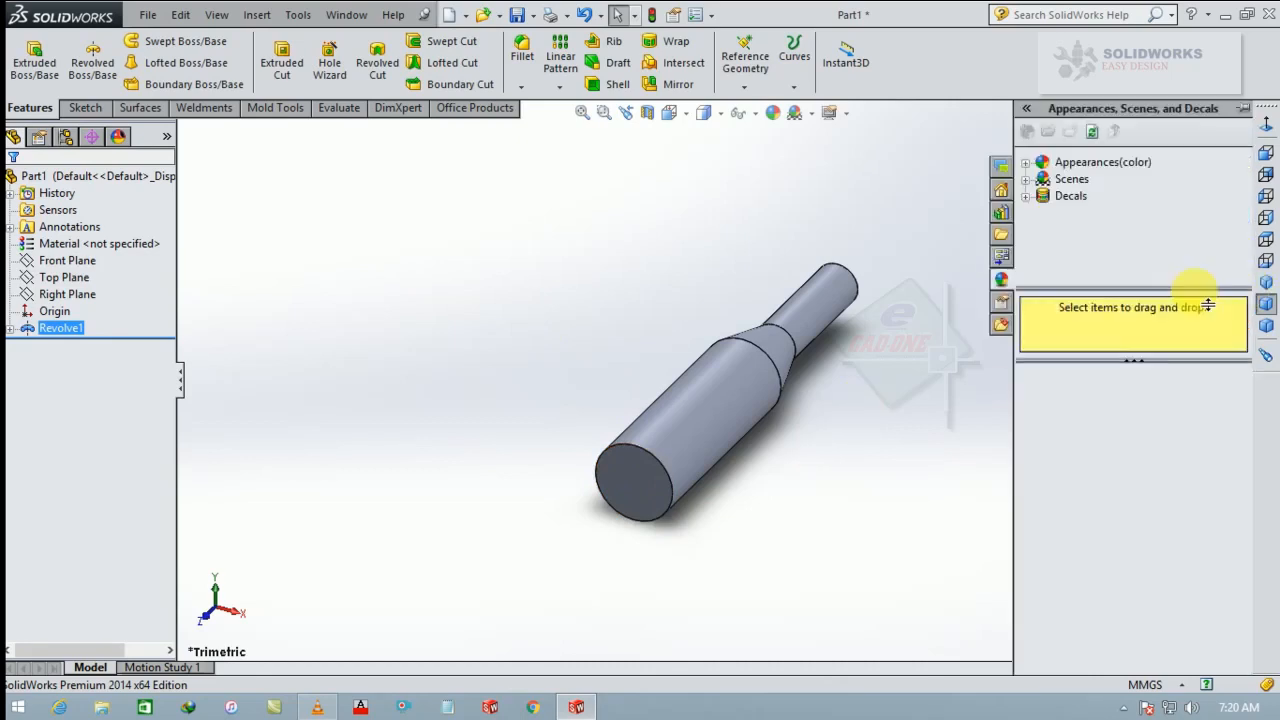
left_click(1025, 163)
double_click(1058, 196)
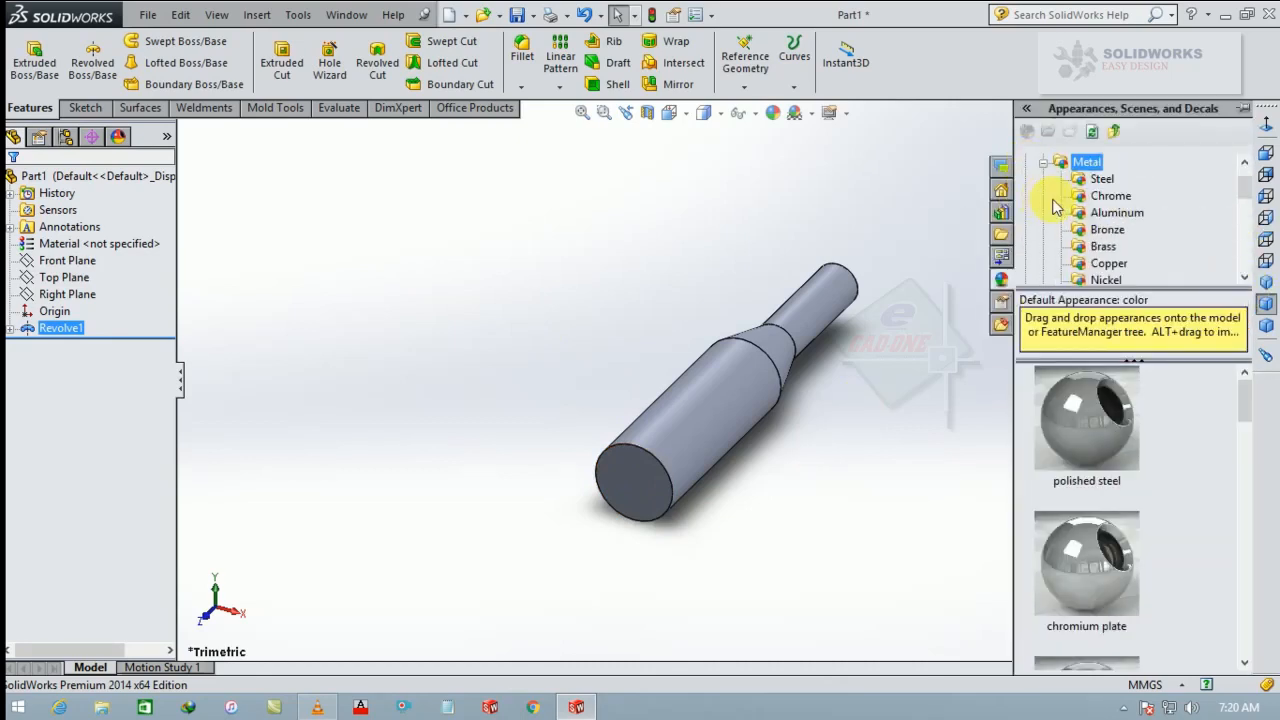
left_click(1102, 180)
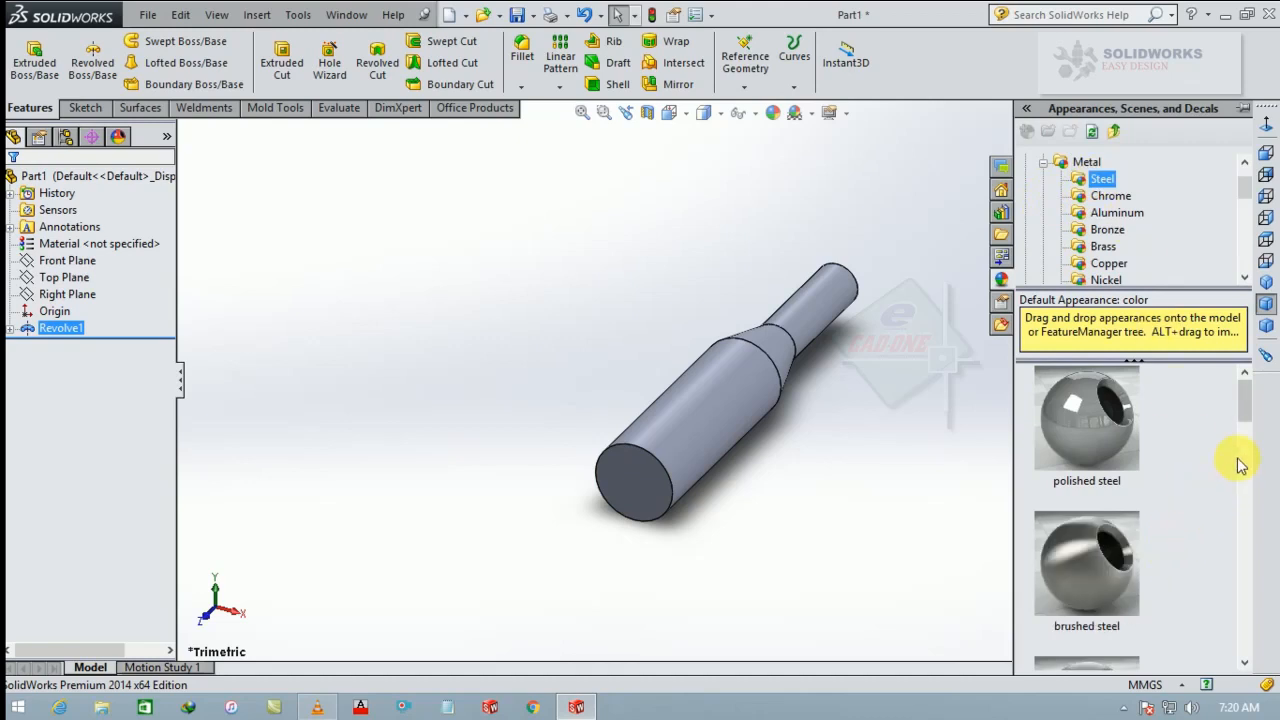
left_click_drag(1246, 400, 1251, 434)
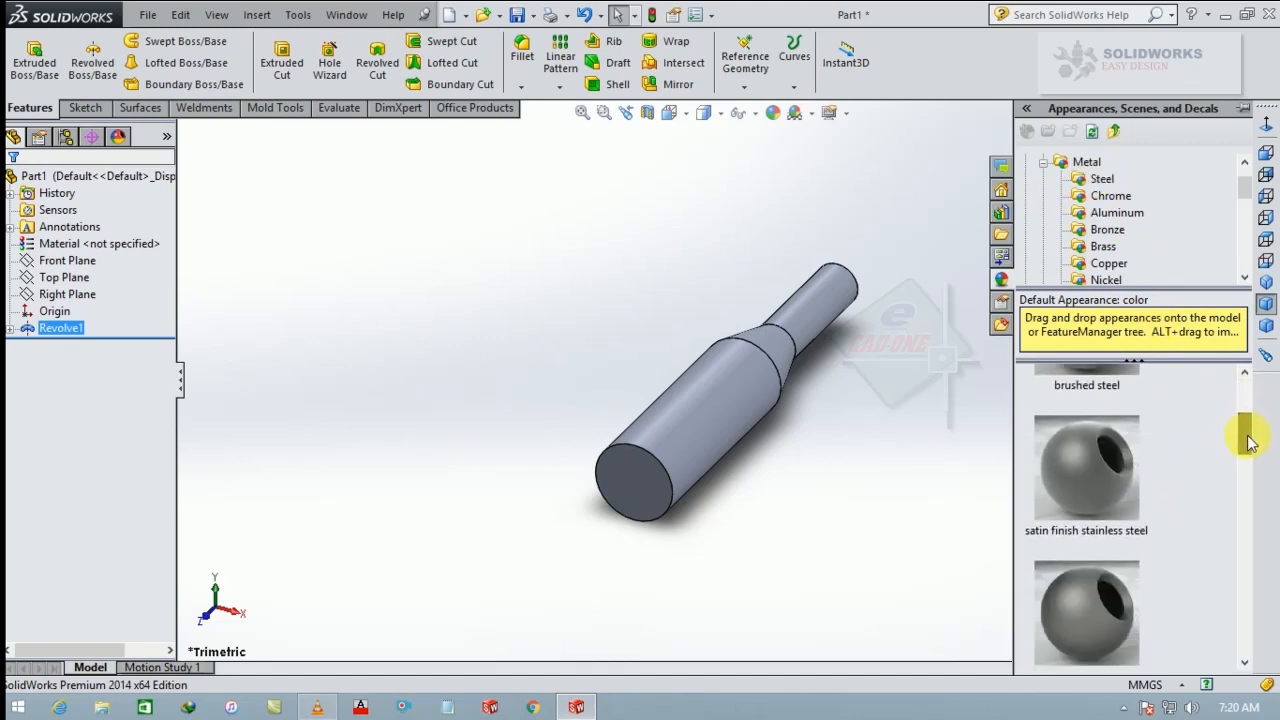
double_click(1091, 477)
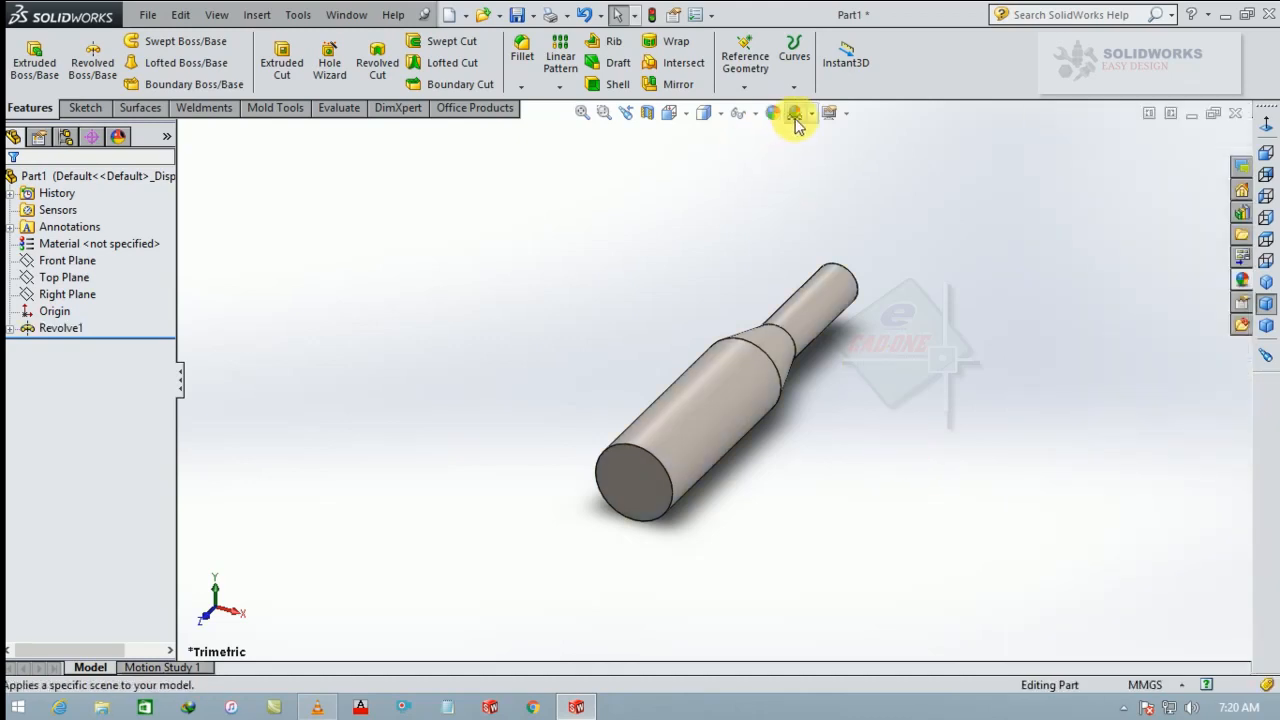
left_click(811, 113)
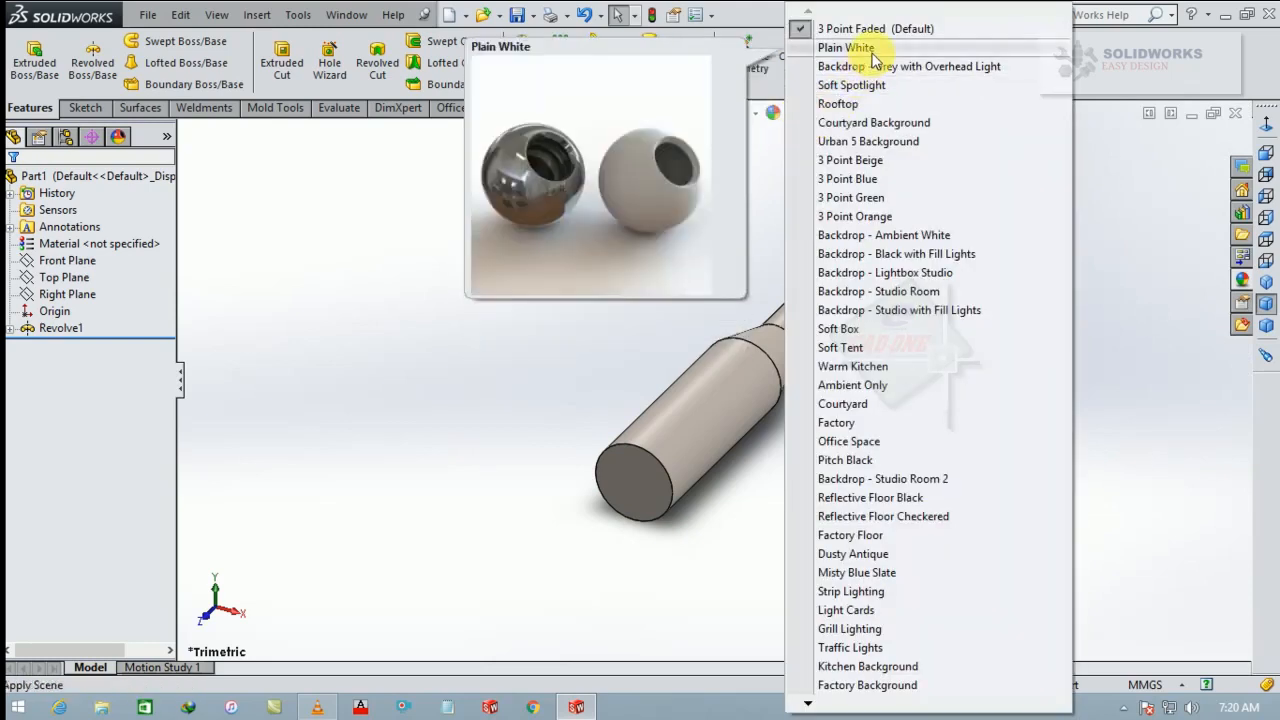
left_click(826, 46)
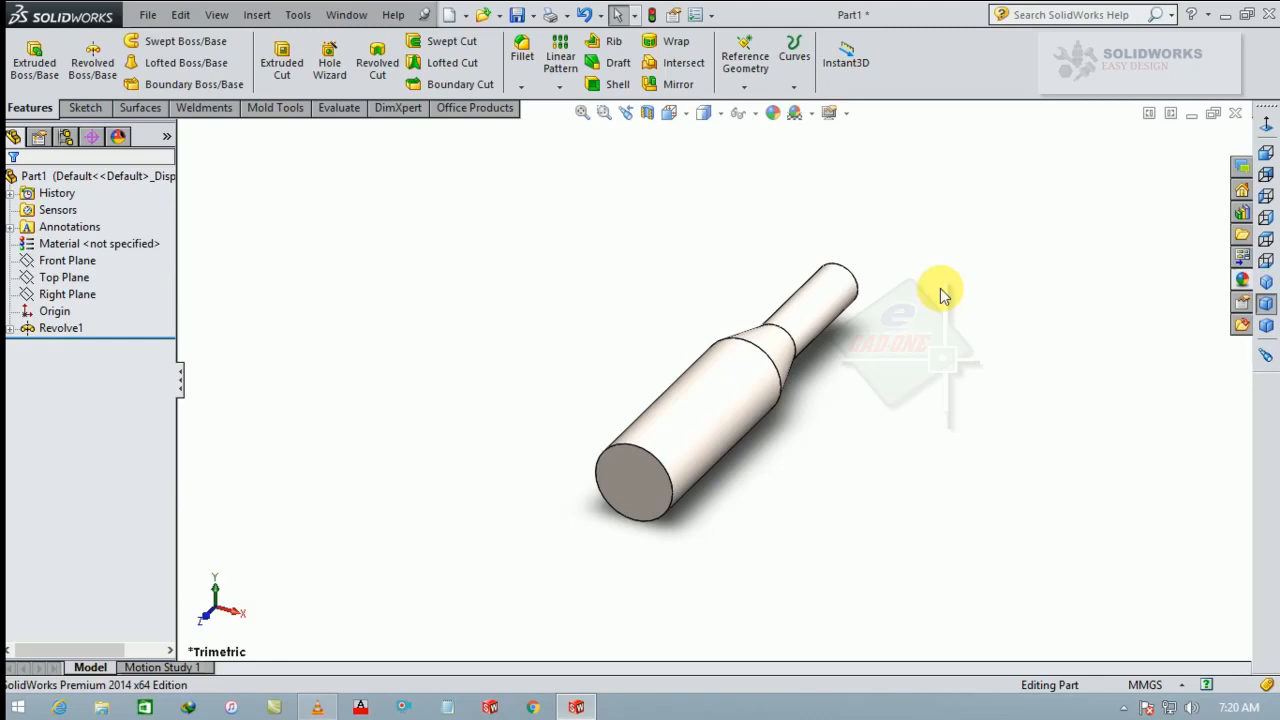
left_click(652, 498)
left_click(718, 432)
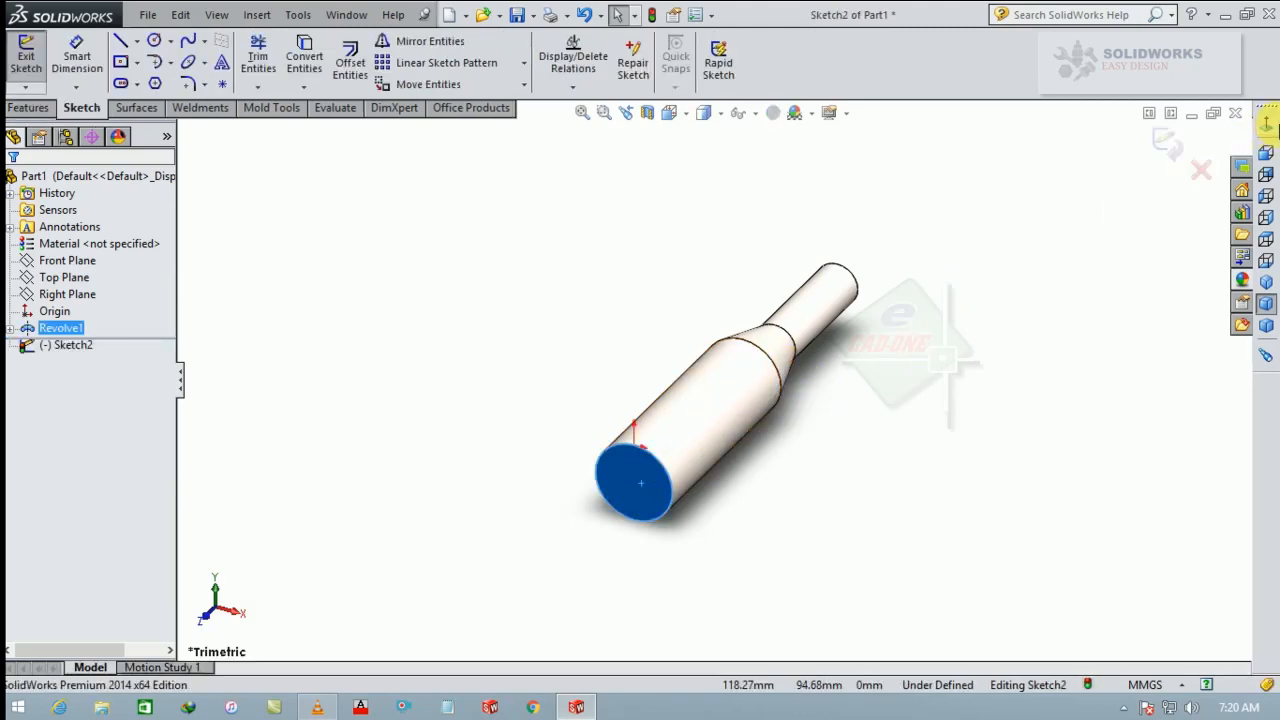
left_click(1266, 123)
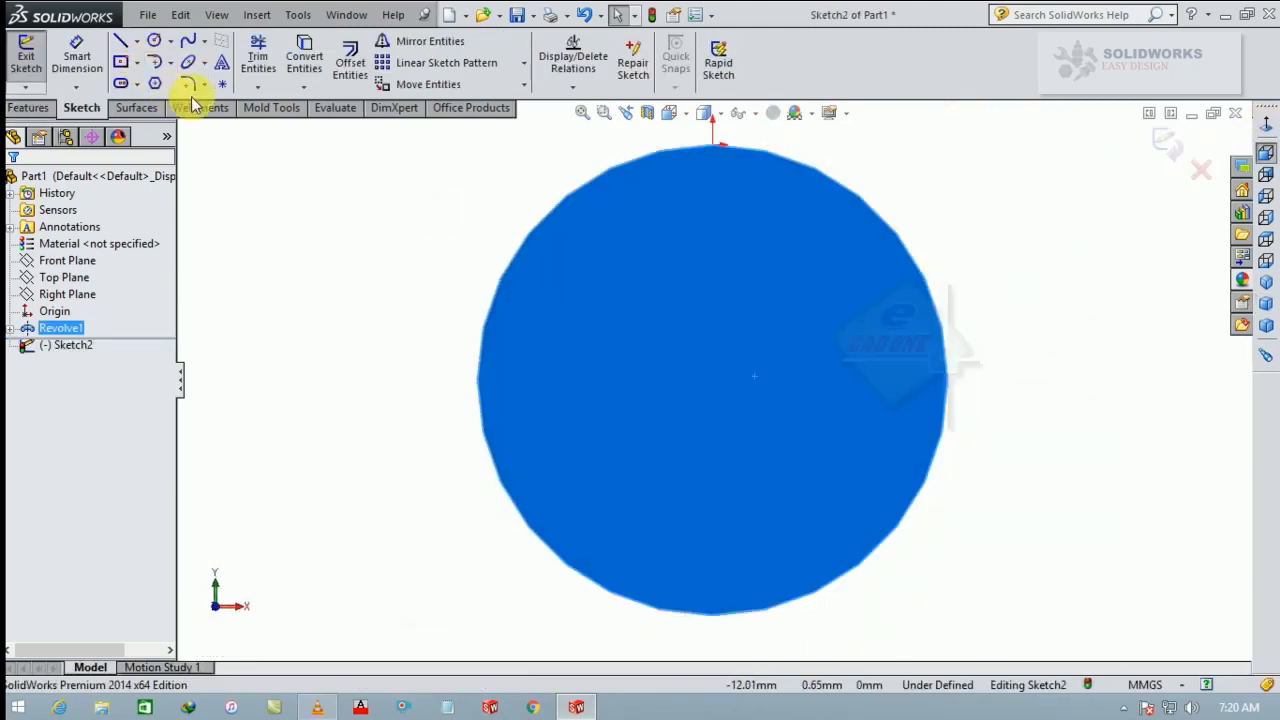
left_click(30, 107)
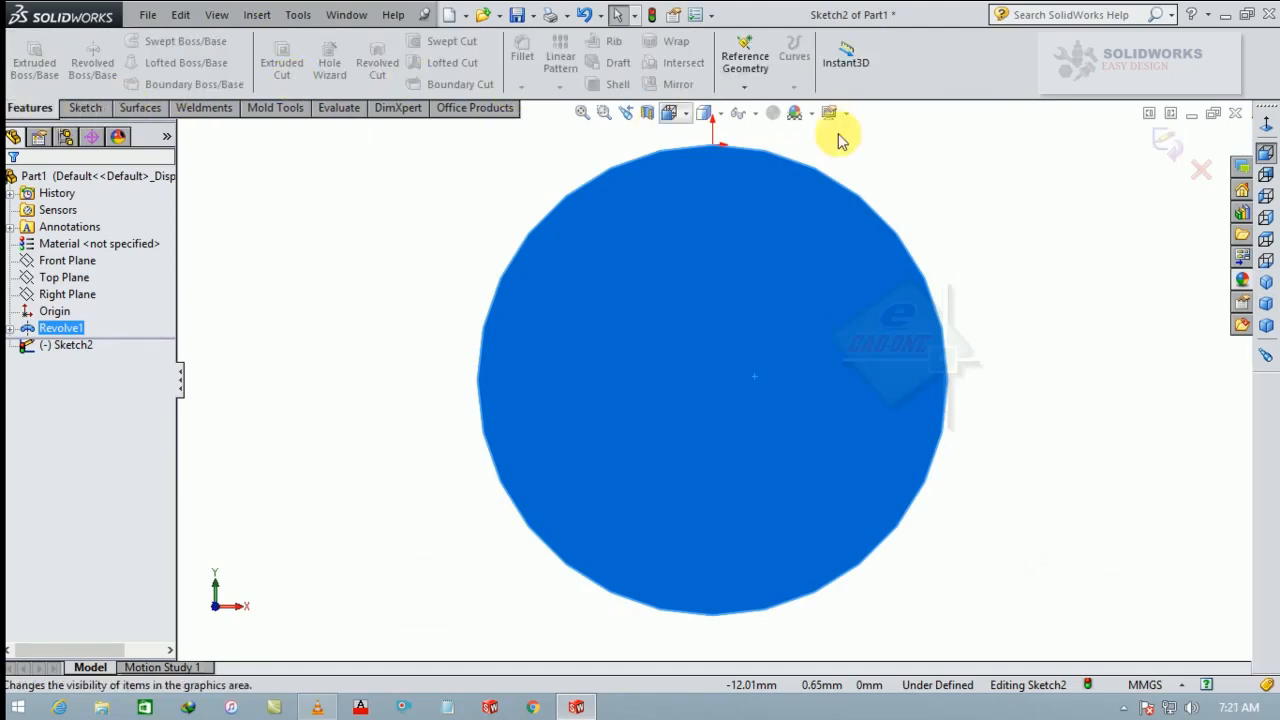
left_click(1166, 141)
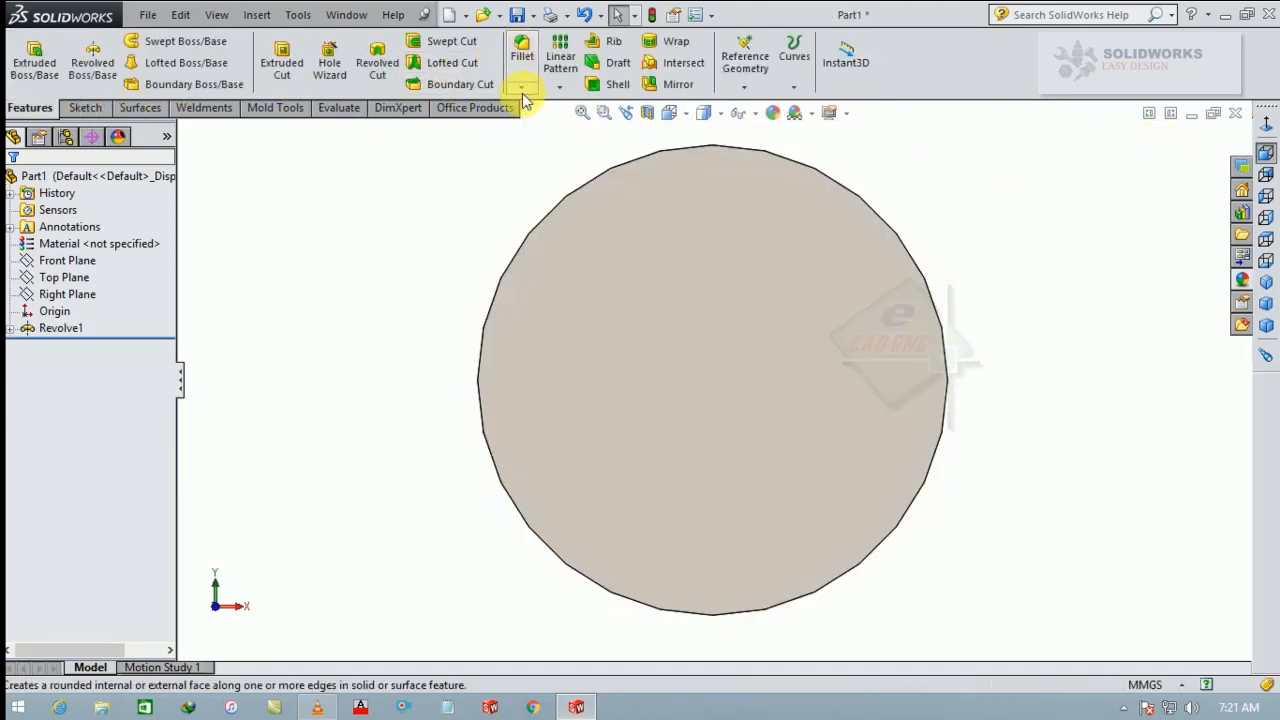
Chamfer the shaft's larger end face by 2 mm at 45 degrees
left_click(521, 88)
left_click(530, 123)
left_click(732, 291)
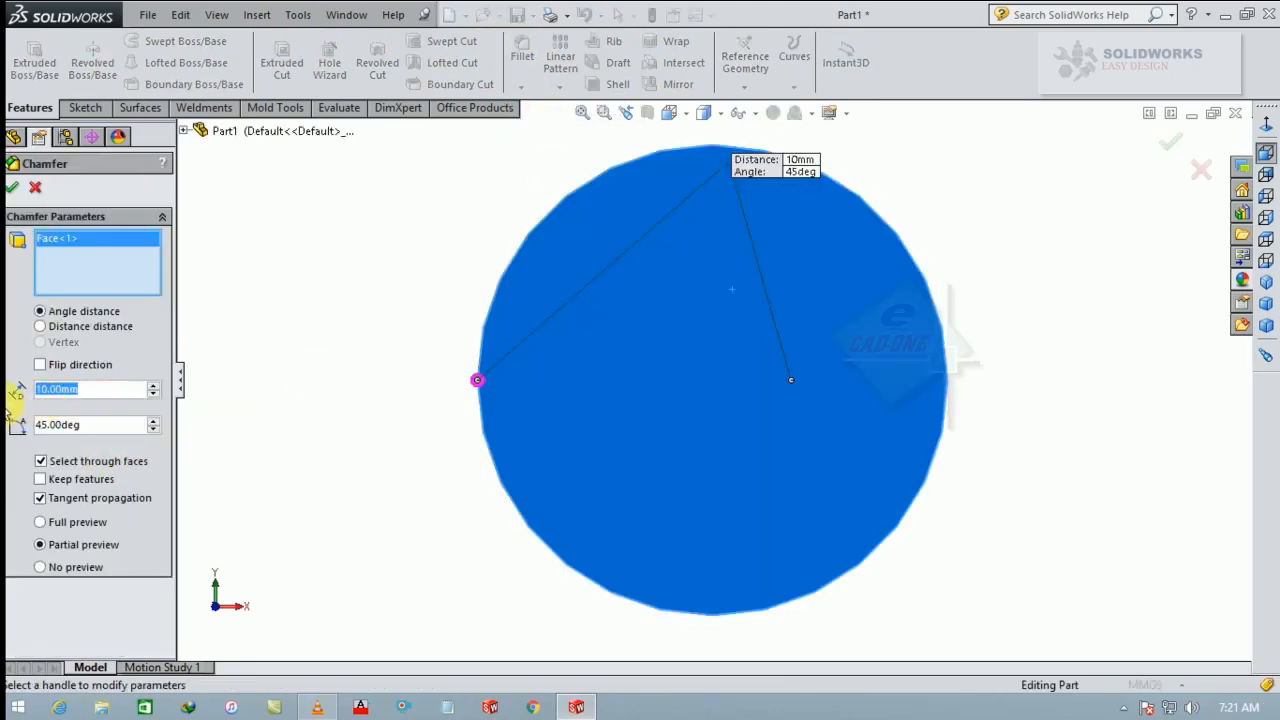
key("Return")
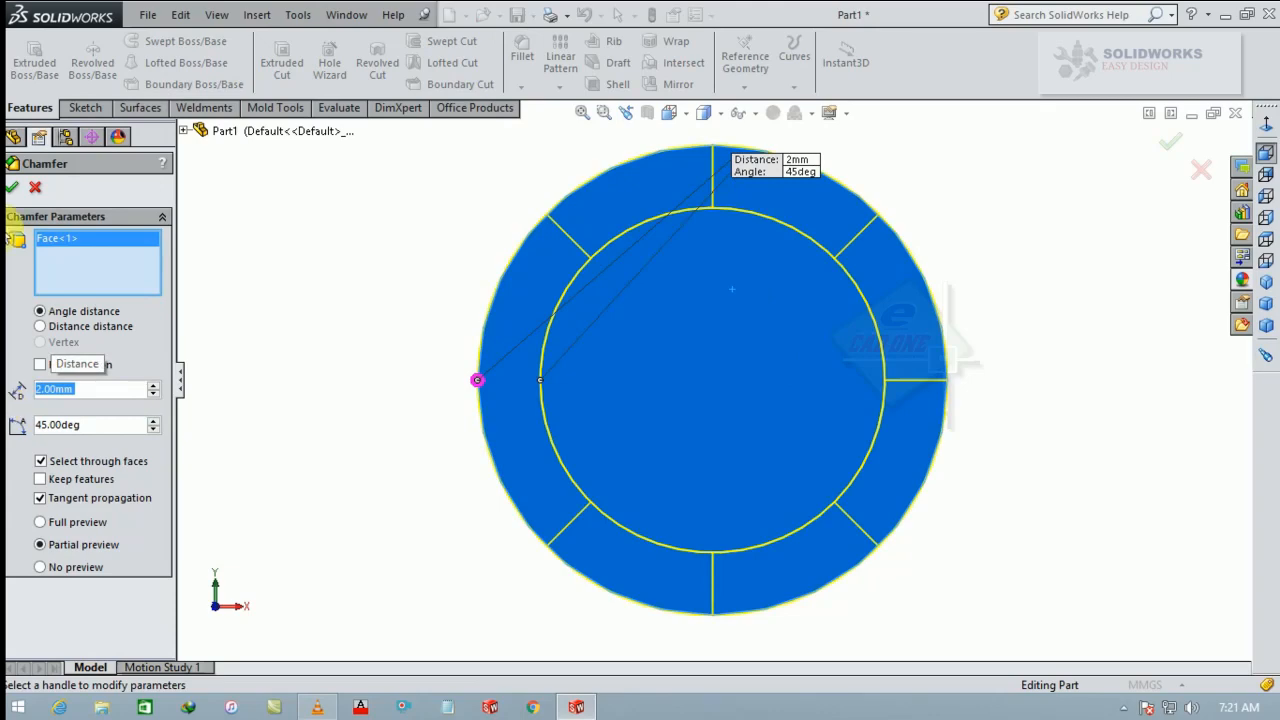
left_click(12, 190)
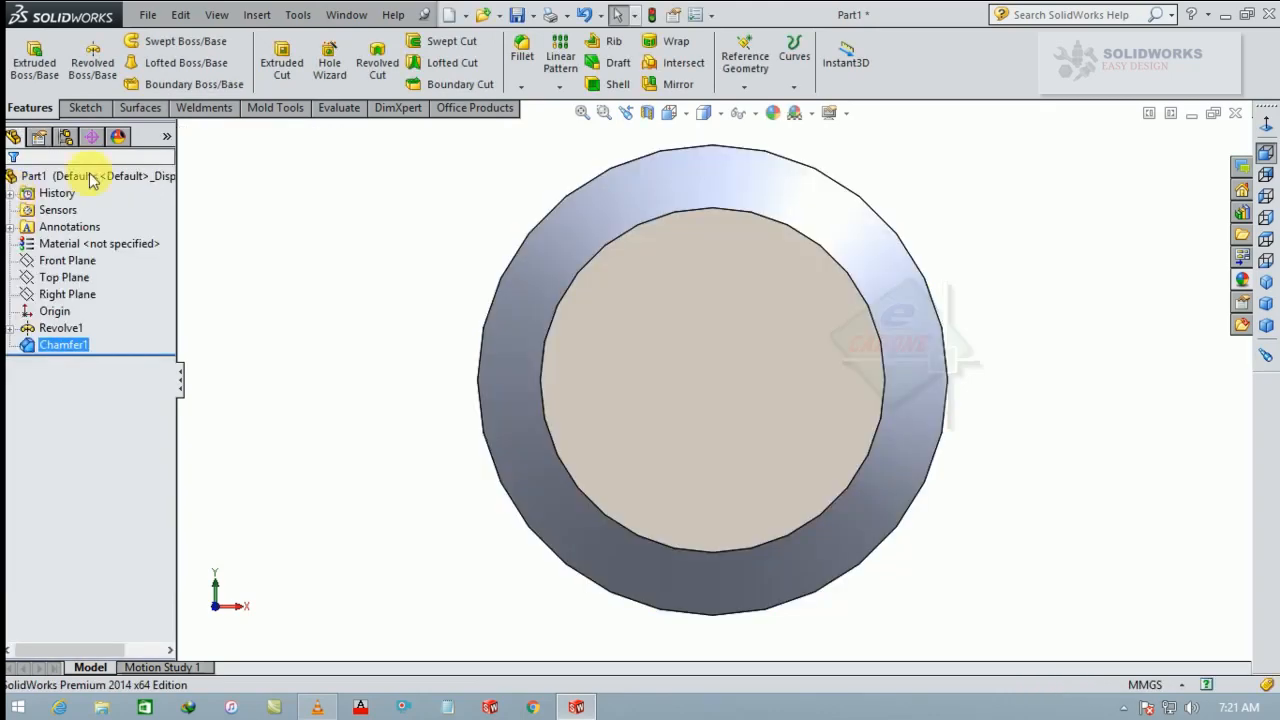
Start a sketch on the chamfered end face and draw a 5.5 mm horizontal construction line from the inner circular edge to its center
left_click(747, 328)
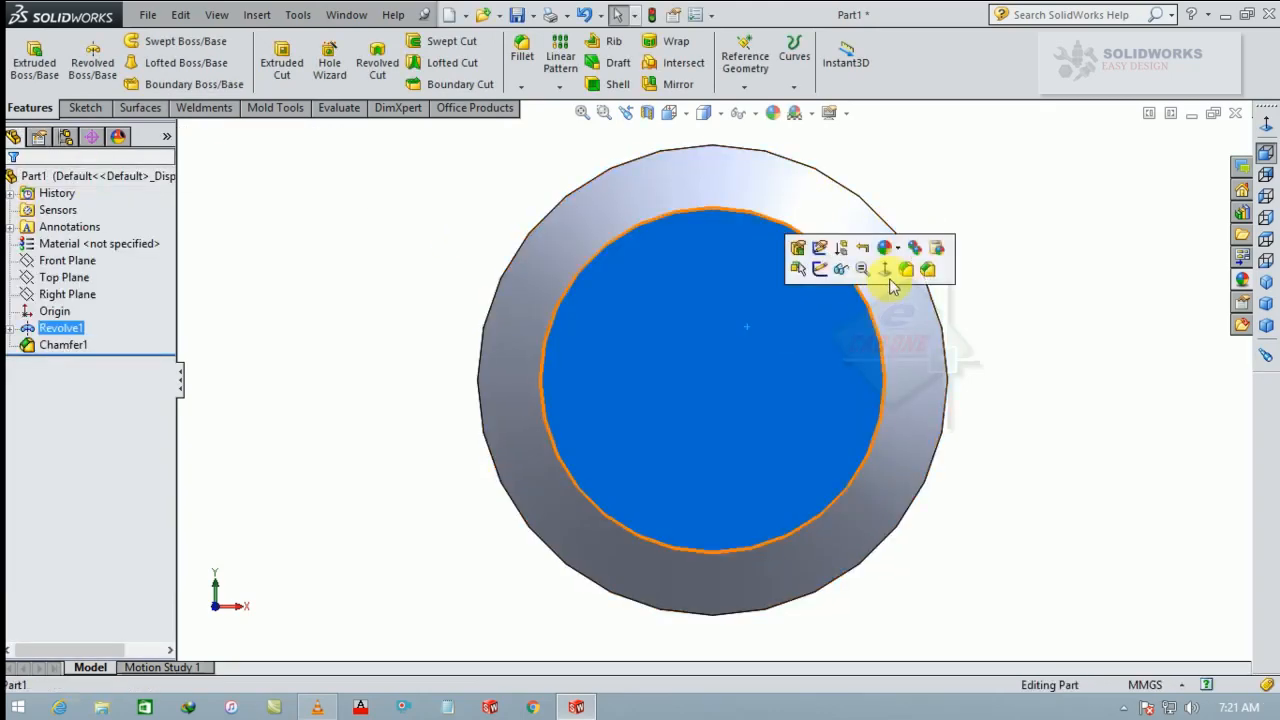
left_click(819, 269)
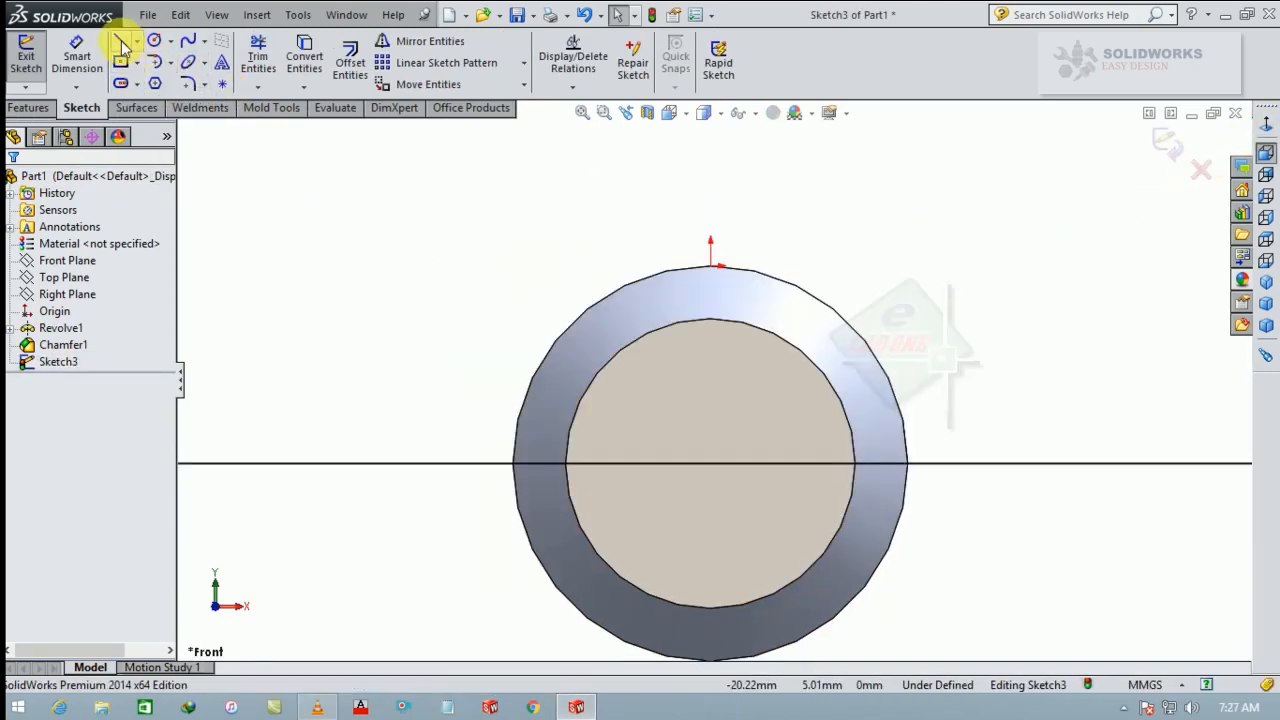
left_click(121, 45)
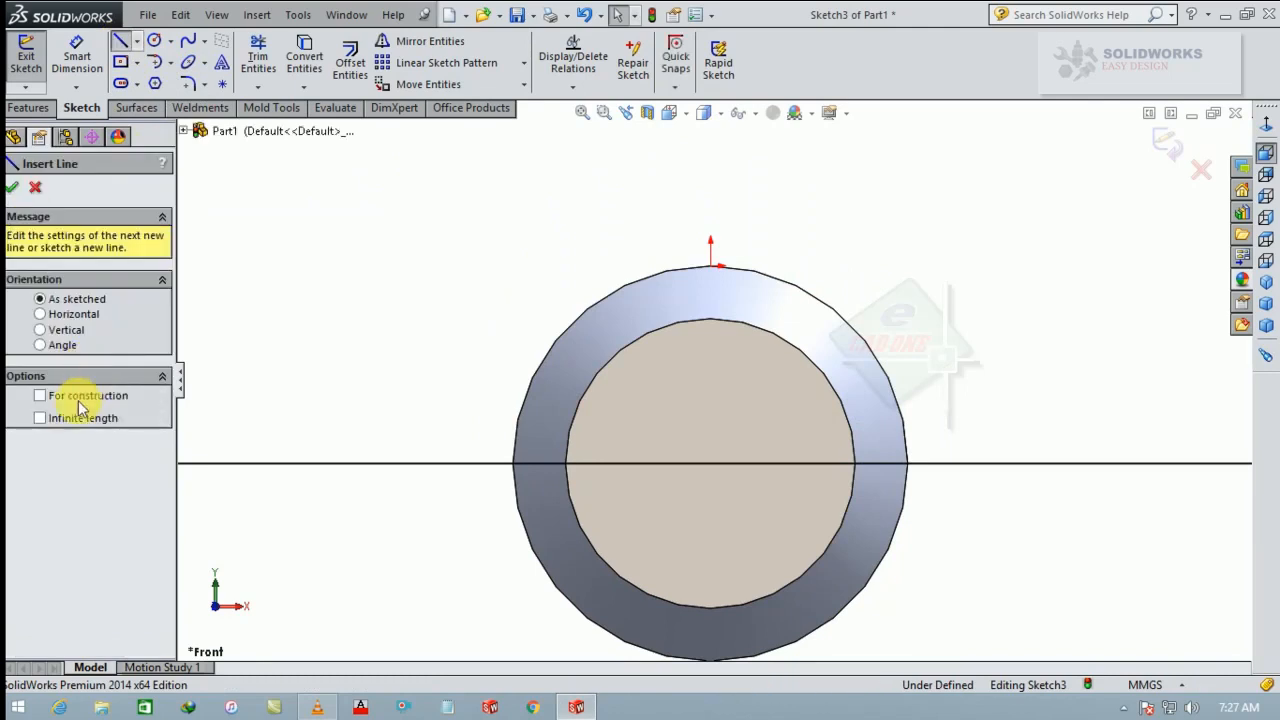
left_click(853, 464)
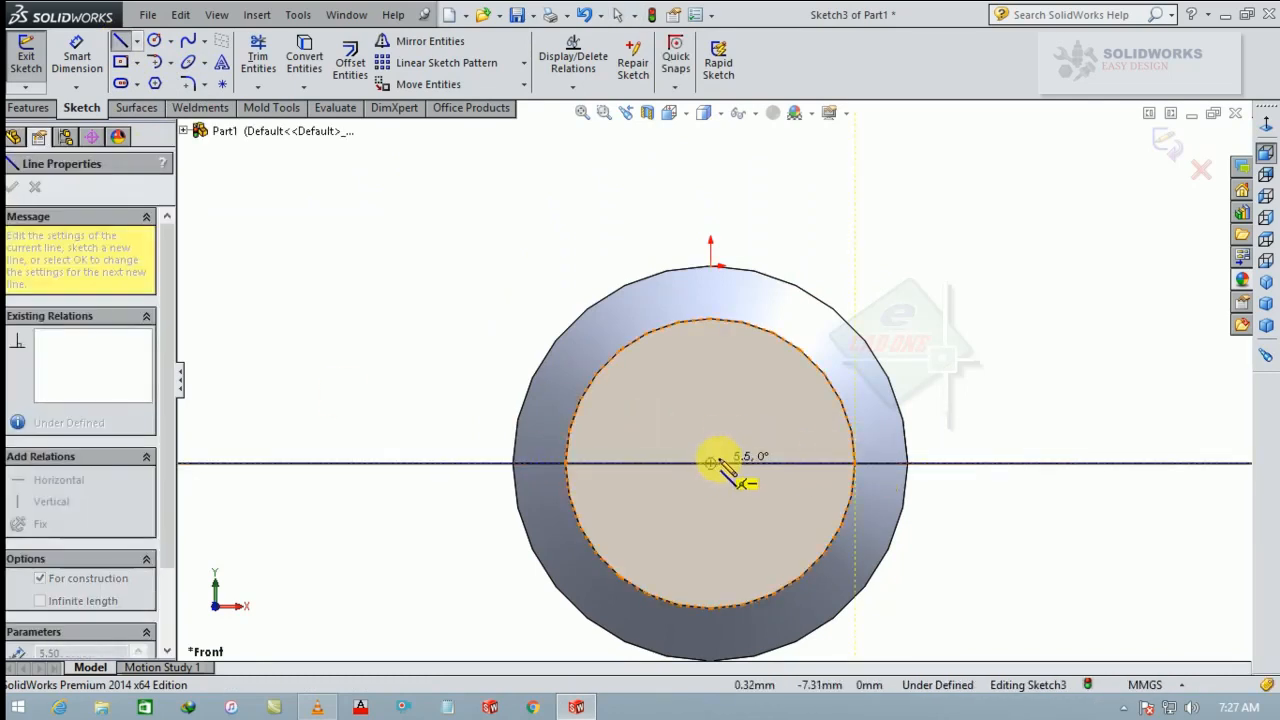
left_click(710, 463)
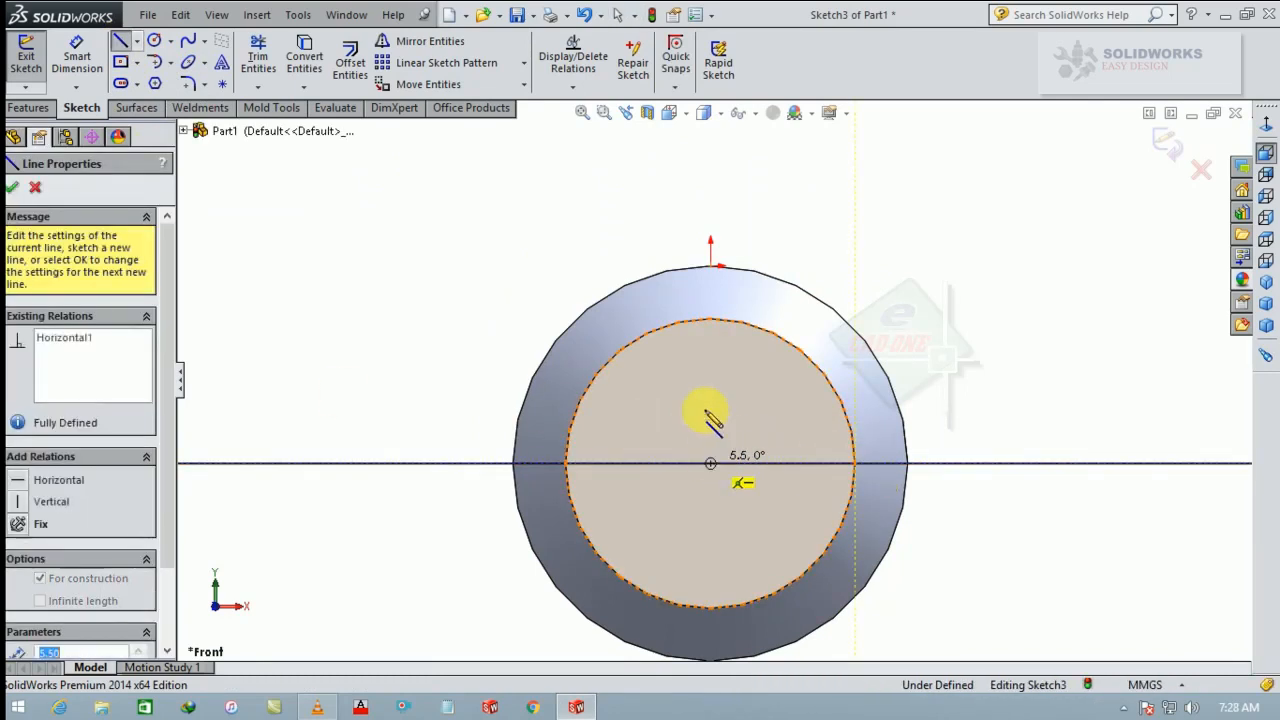
Draw a vertical construction line from the circle center to the origin, and delete the infinite horizontal line
left_click(710, 262)
key("Escape")
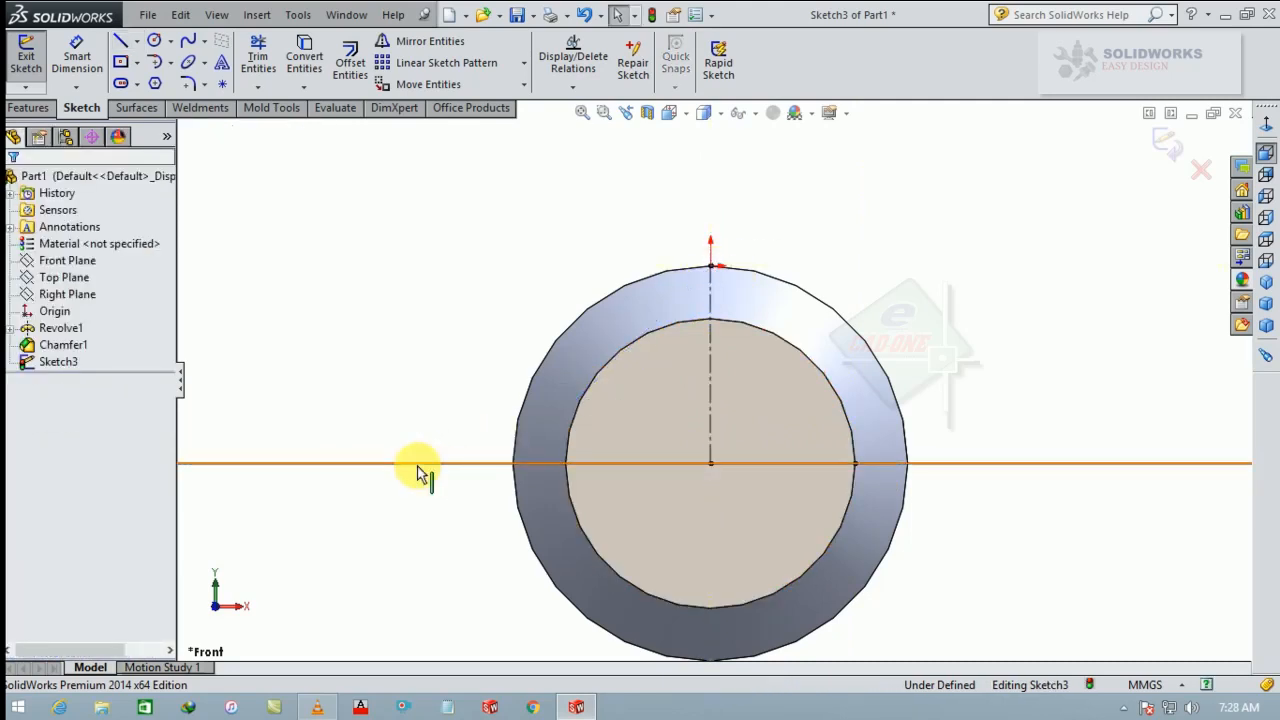
left_click(417, 464)
key("Delete")
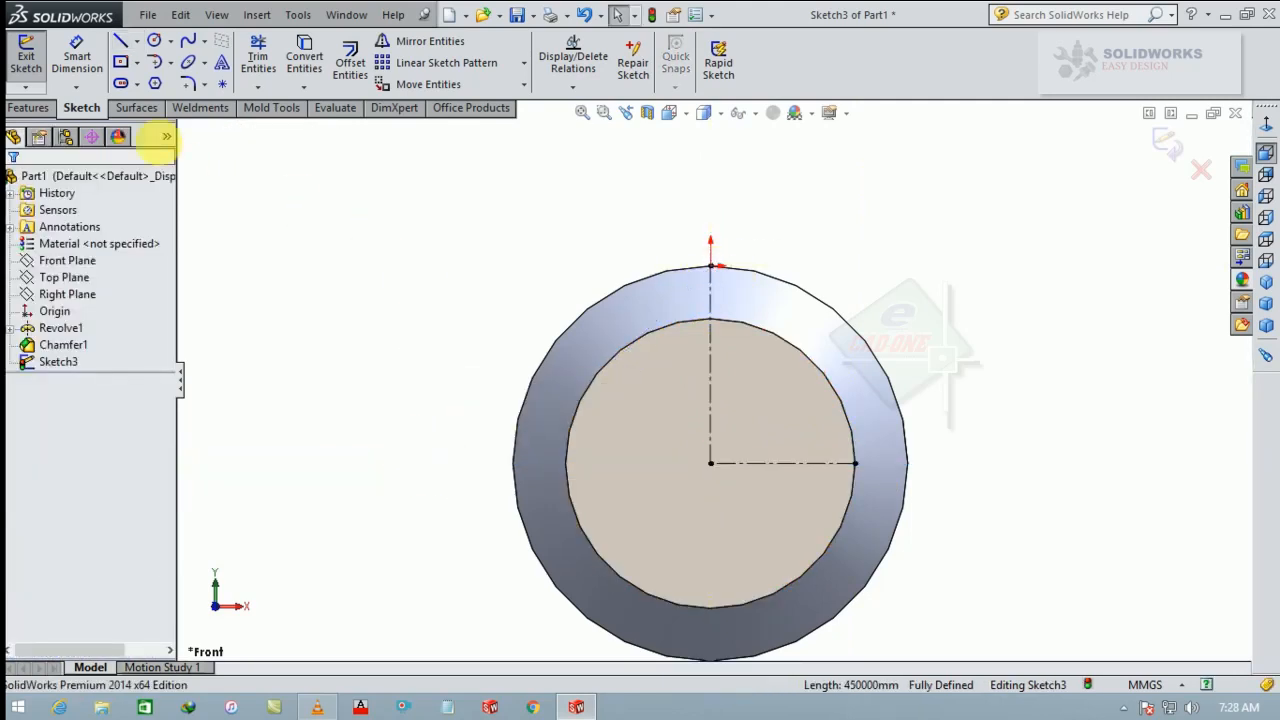
Sketch a closed profile from a horizontal line about 6.98 mm long, a vertical line about 3.92 mm long, and an arc joining their outer ends
left_click(121, 46)
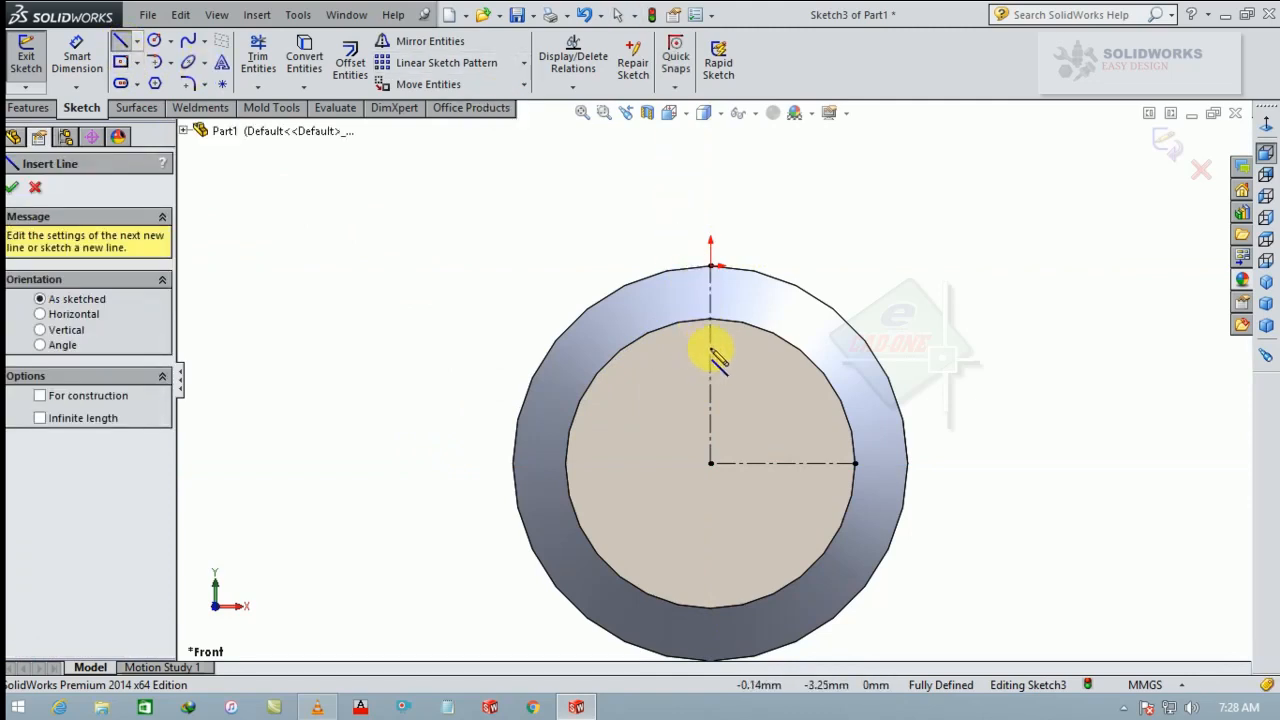
left_click(895, 351)
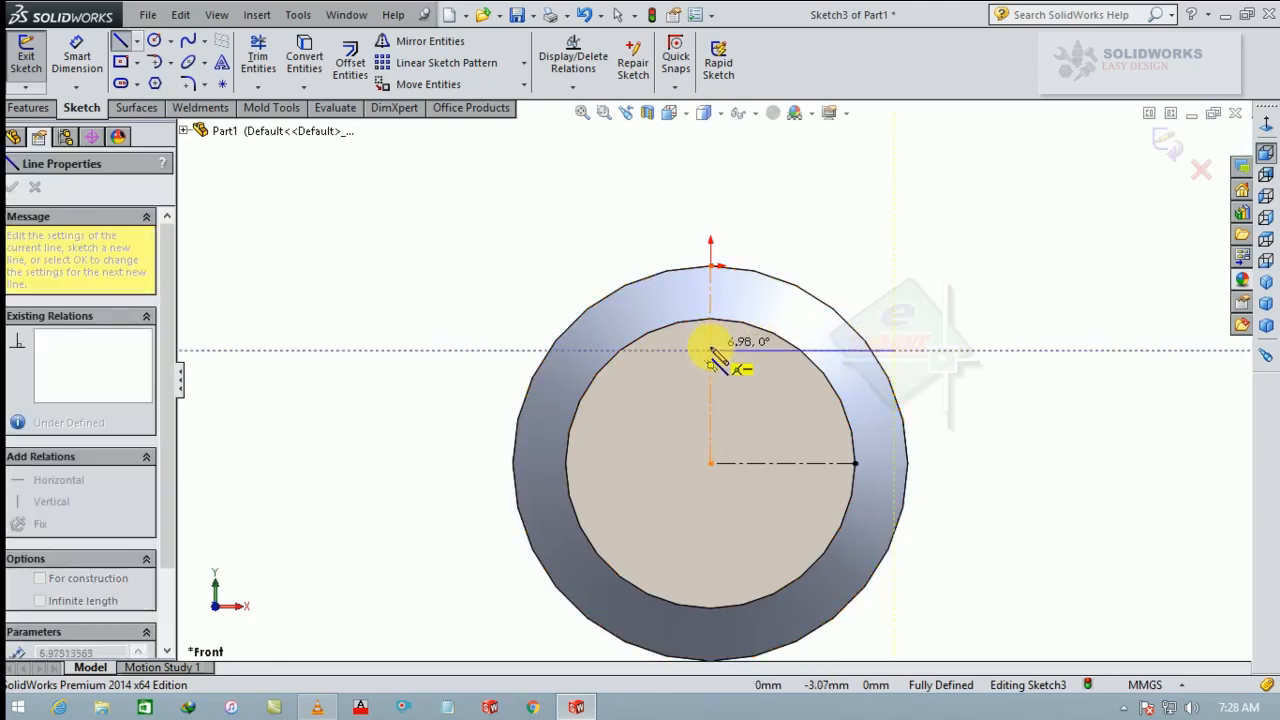
left_click(710, 350)
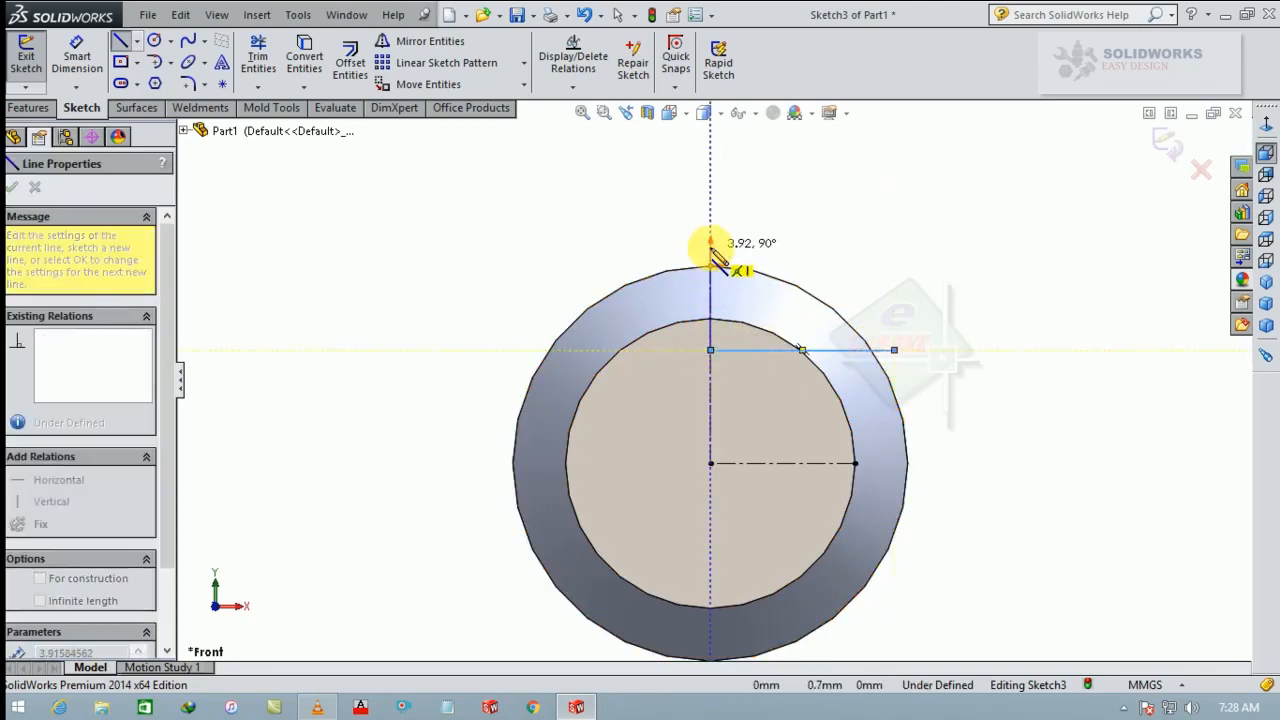
left_click(710, 246)
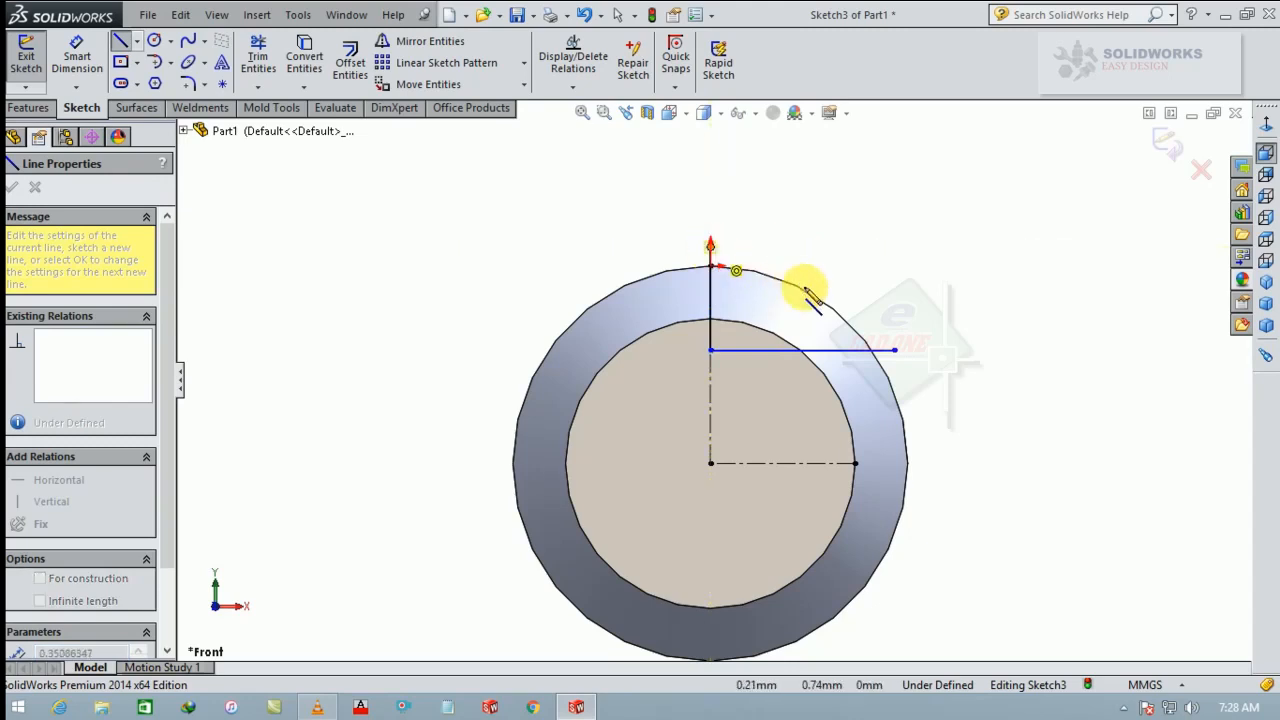
left_click(895, 350)
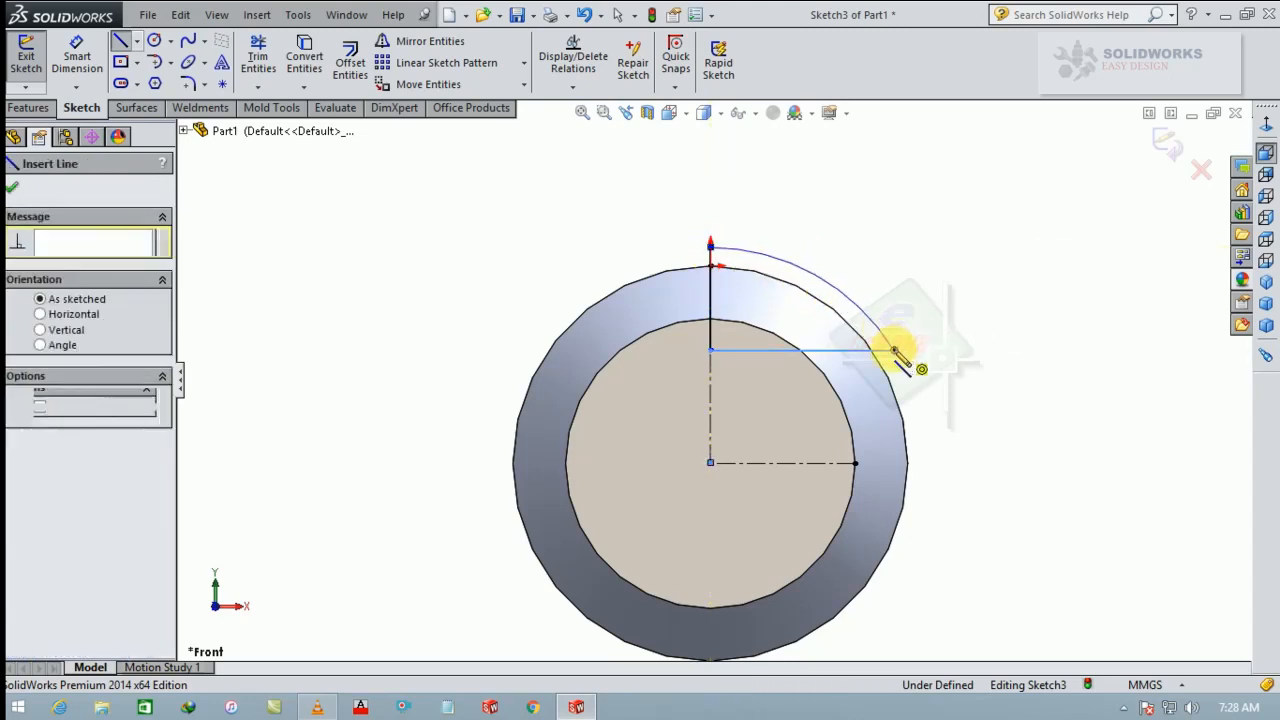
key("Escape")
Dimension the vertical distance from the origin to the profile's inner corner to 4 mm
left_click(76, 57)
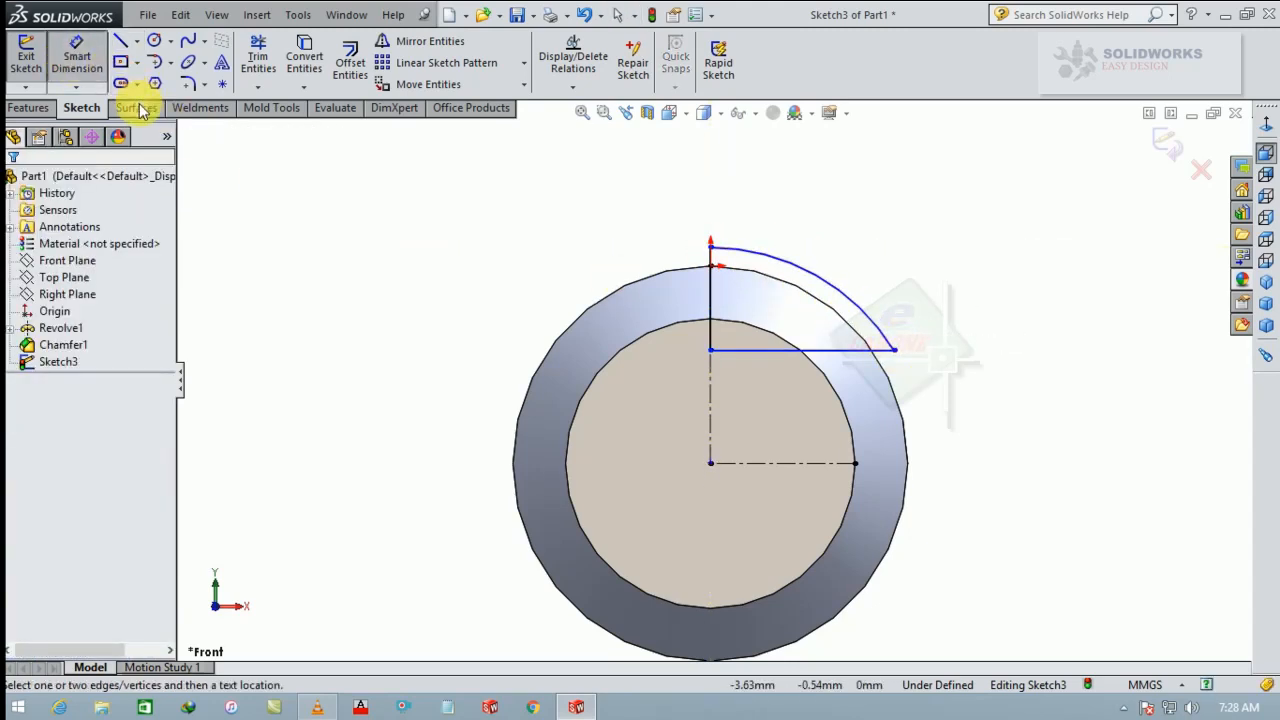
left_click(710, 351)
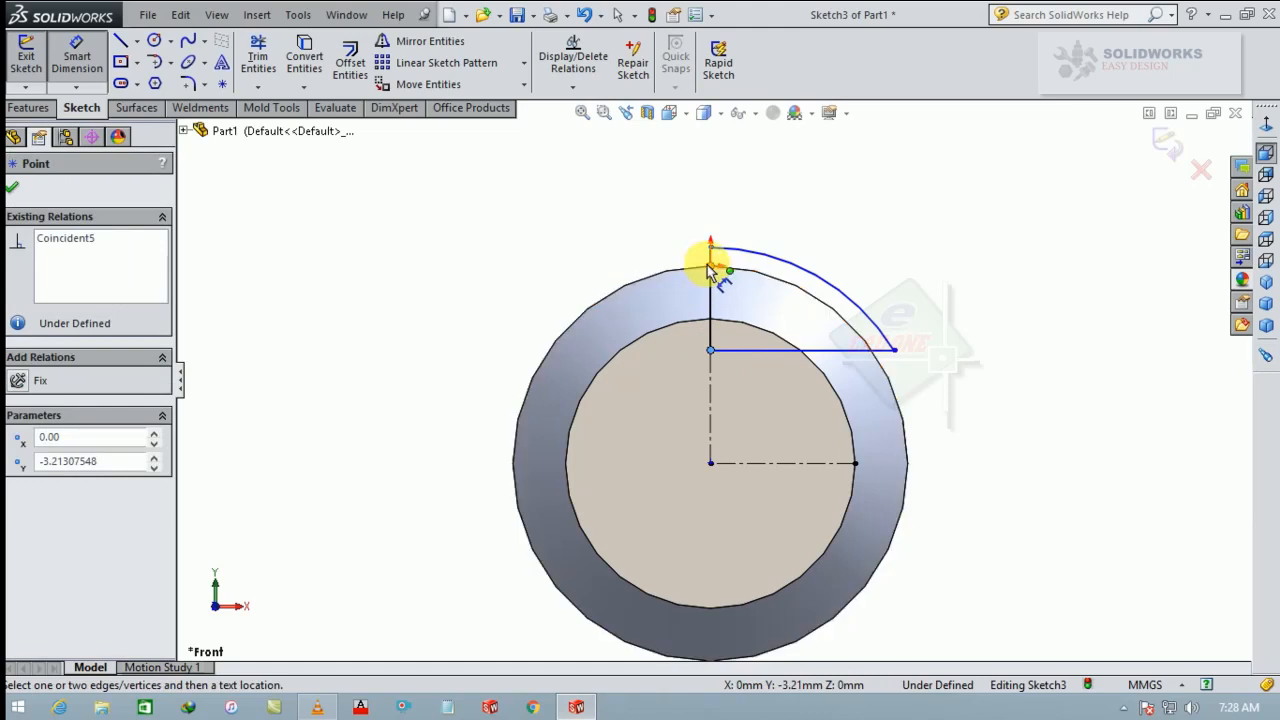
left_click(710, 270)
left_click(541, 318)
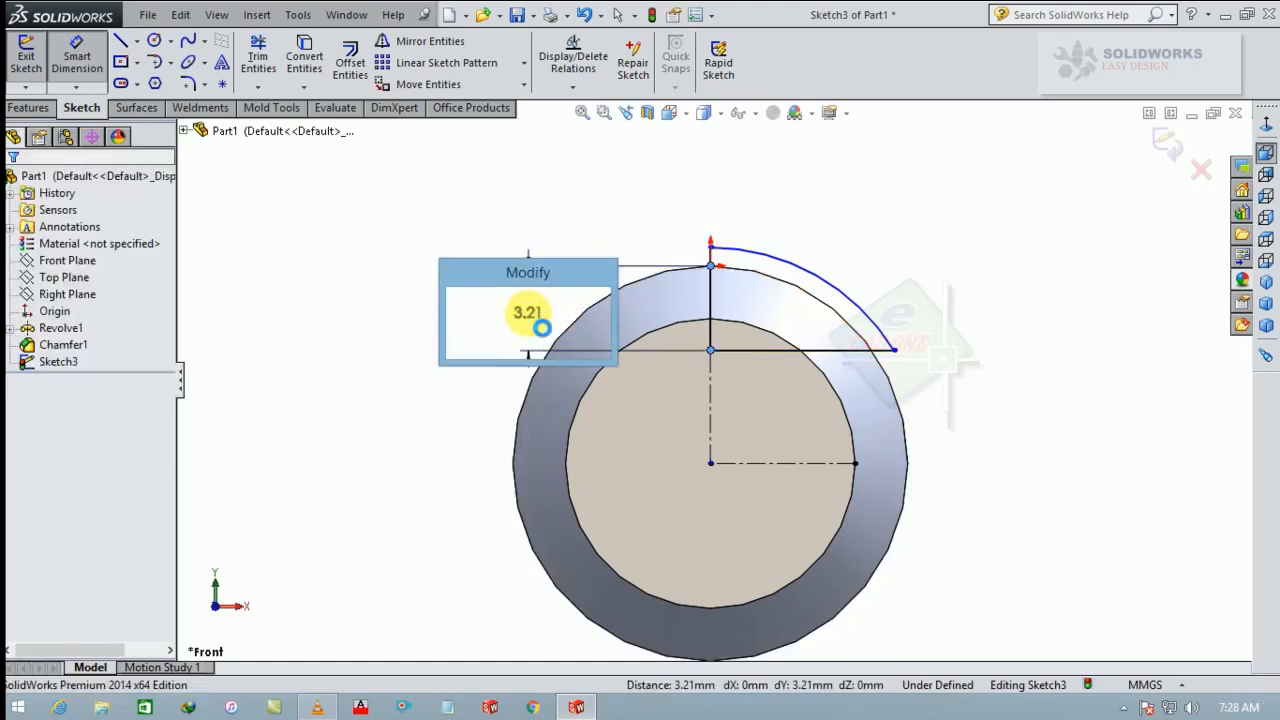
type("4")
key("Return")
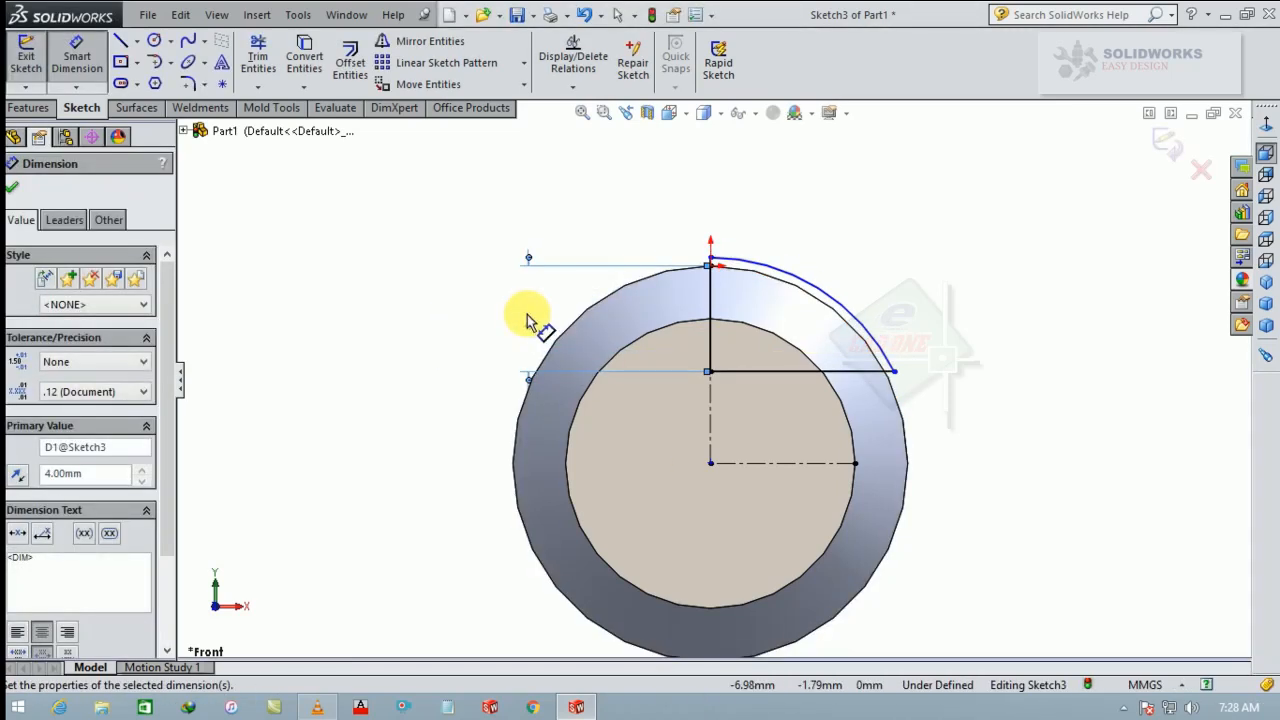
Add a driven dimension between the profile's horizontal line and the horizontal construction line
left_click(779, 373)
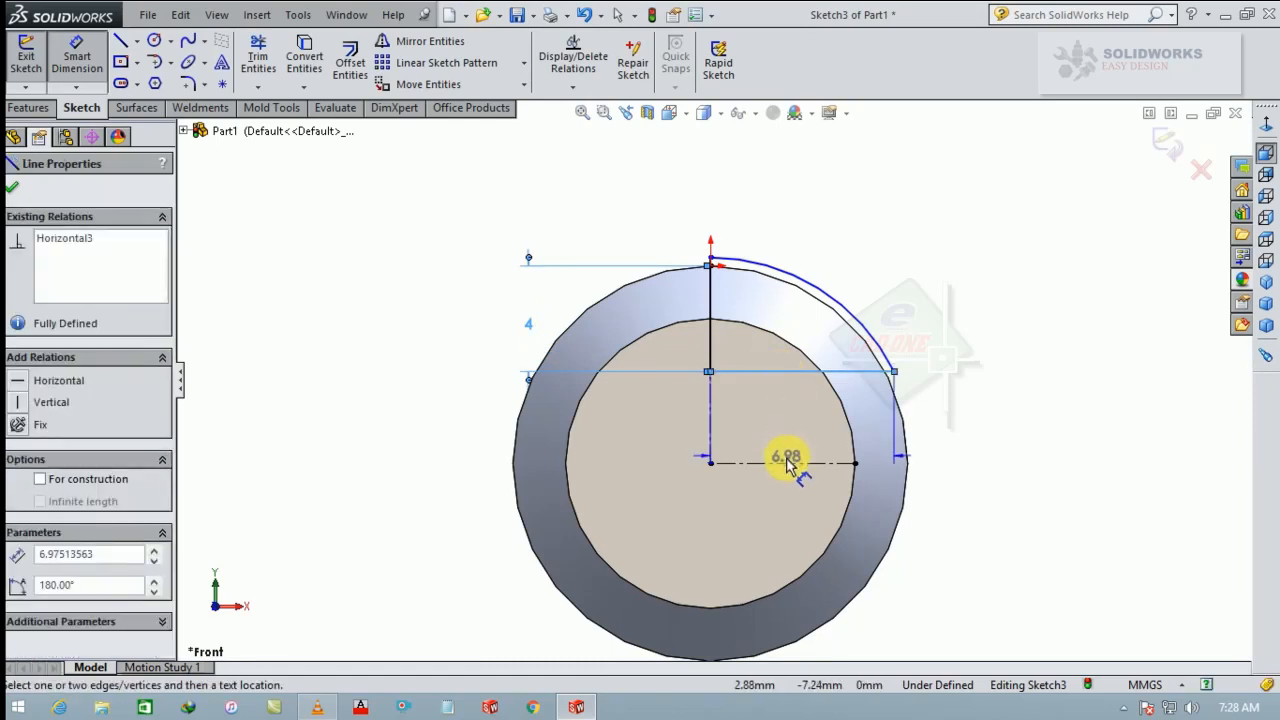
left_click(788, 462)
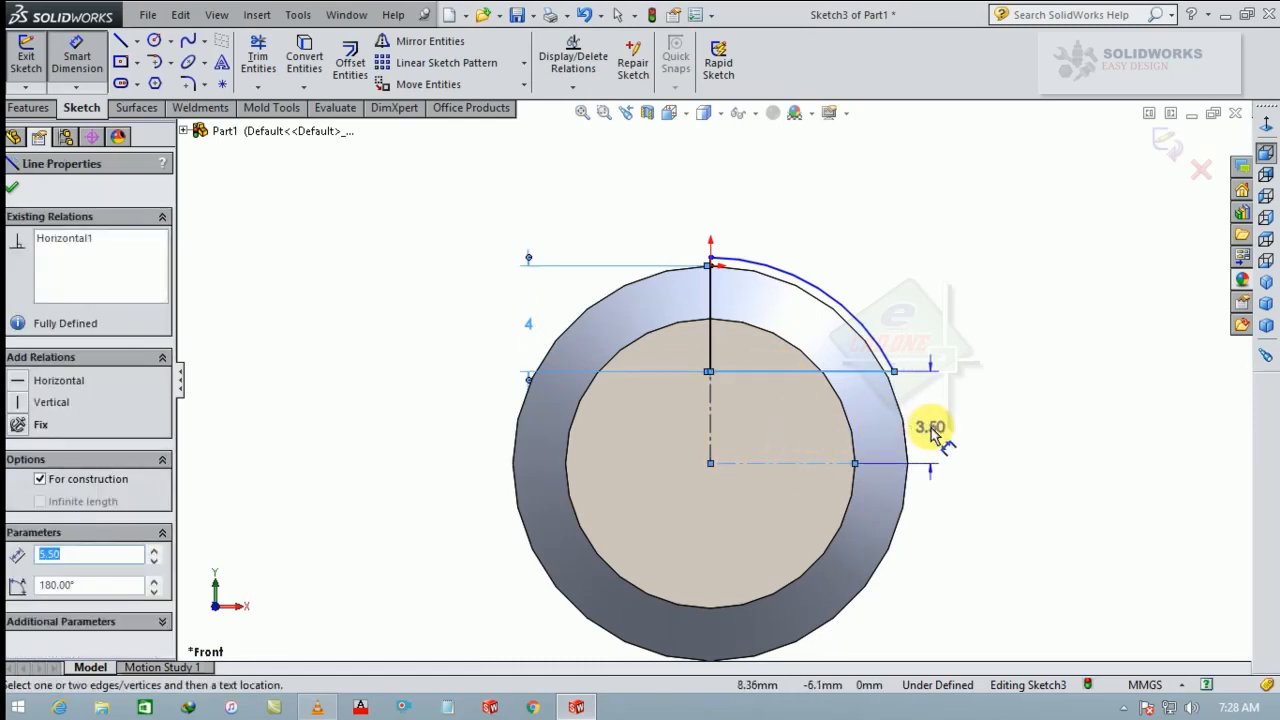
left_click(931, 428)
left_click(737, 347)
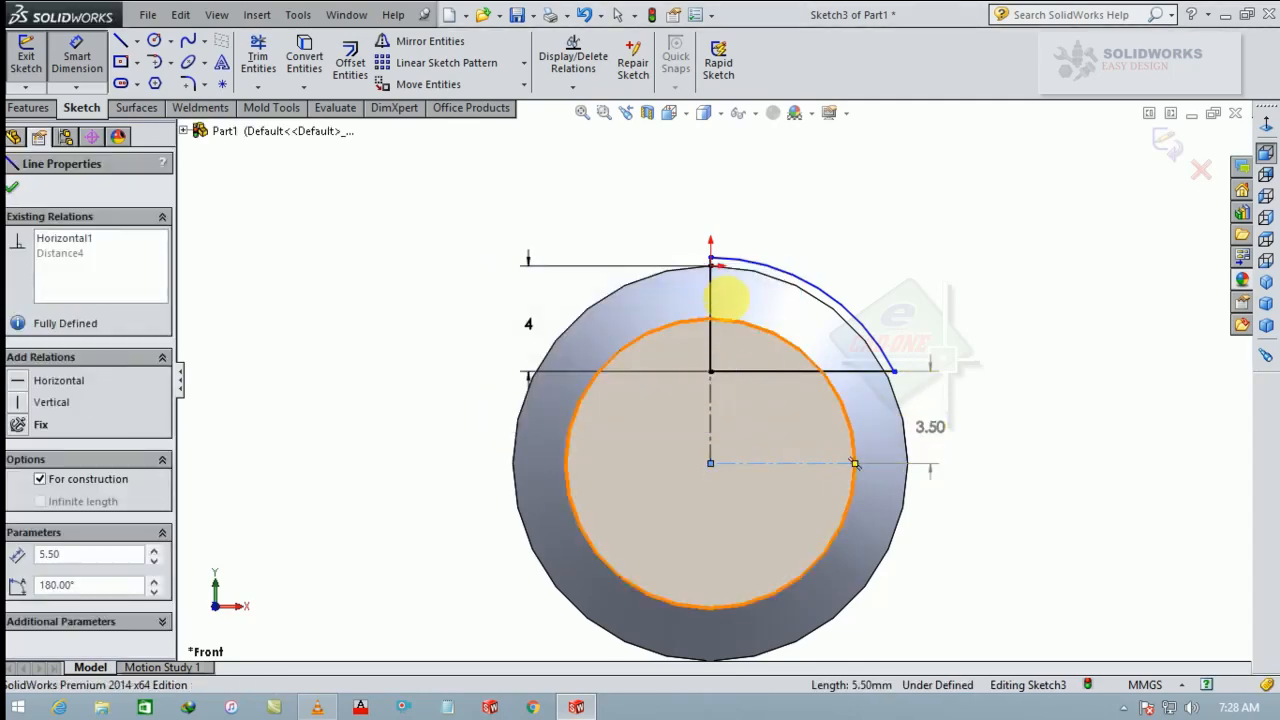
Dimension the profile's arc to a radius of 8.65 mm
left_click(748, 265)
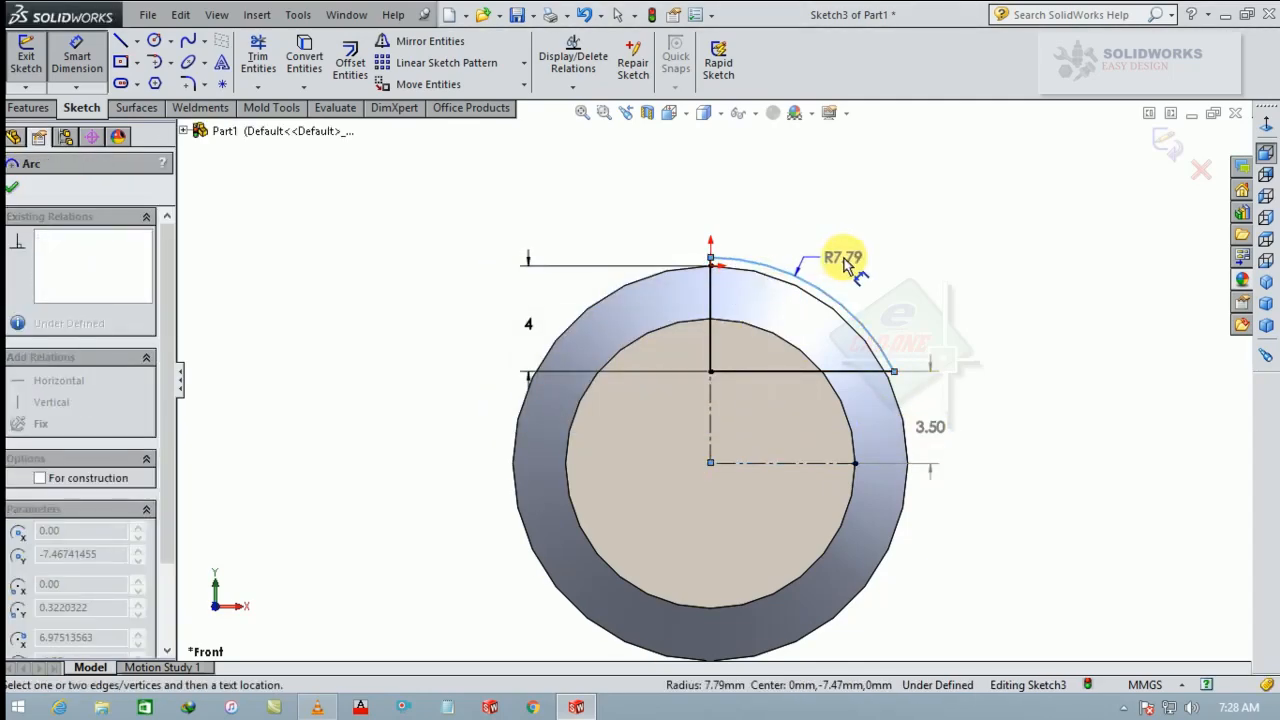
left_click(845, 262)
type("8.65")
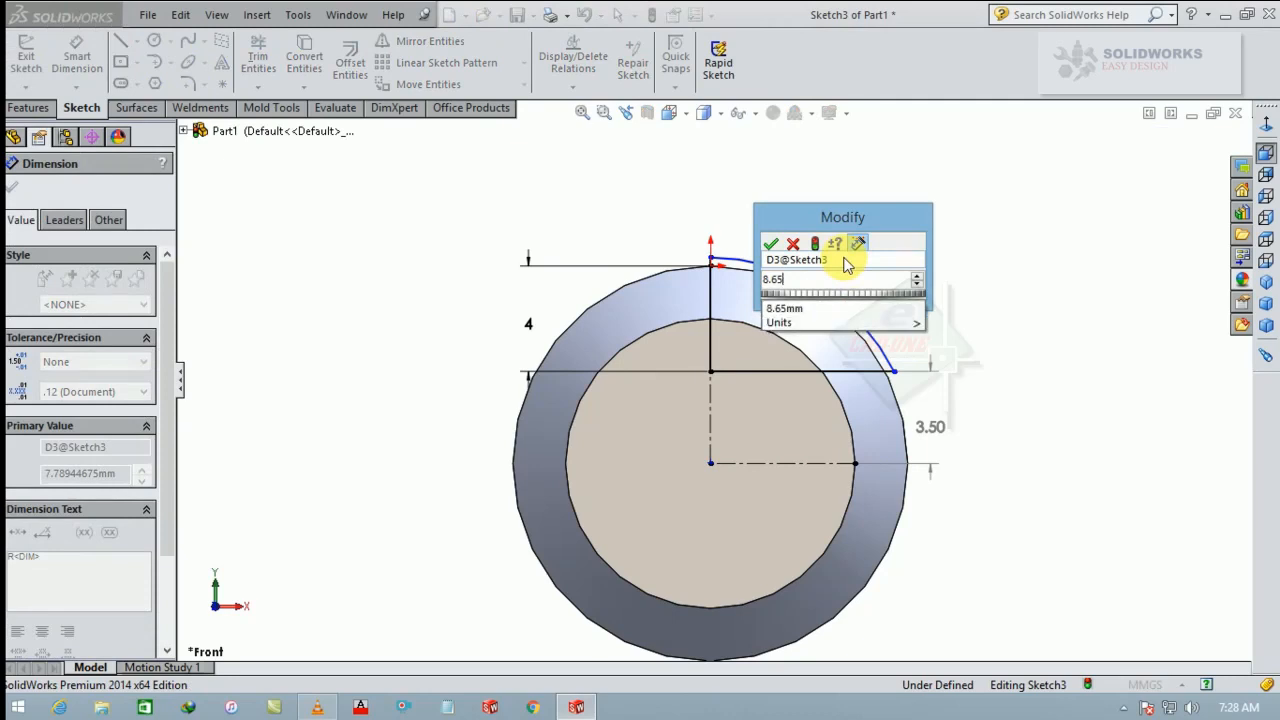
key("Return")
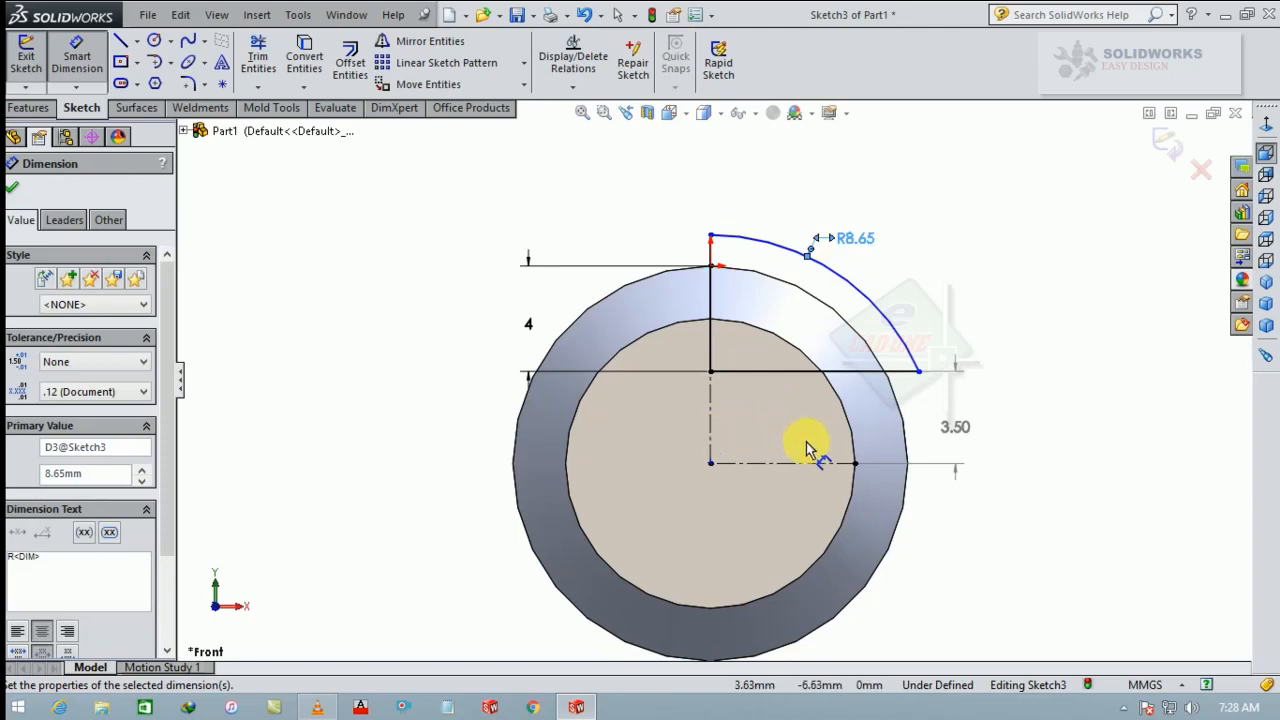
Dimension the horizontal distance between the profile's inner corner and the arc's lower end to 7.83 mm
left_click(710, 372)
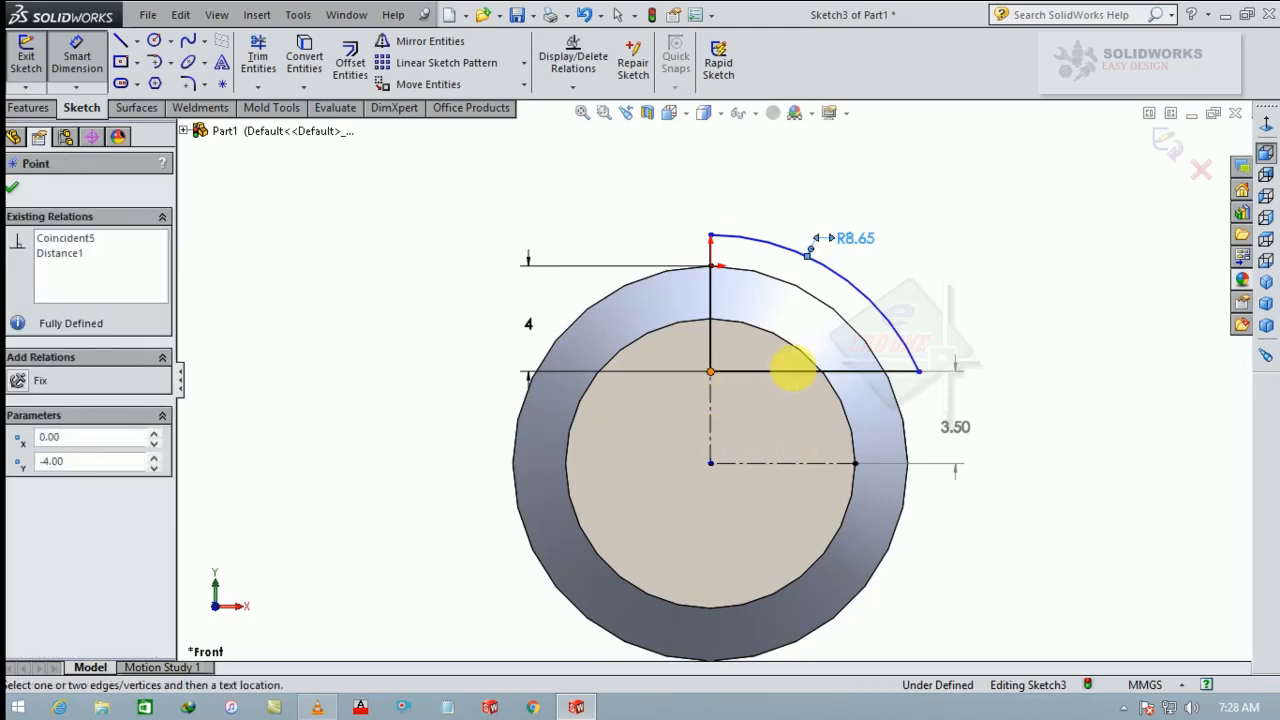
left_click(918, 378)
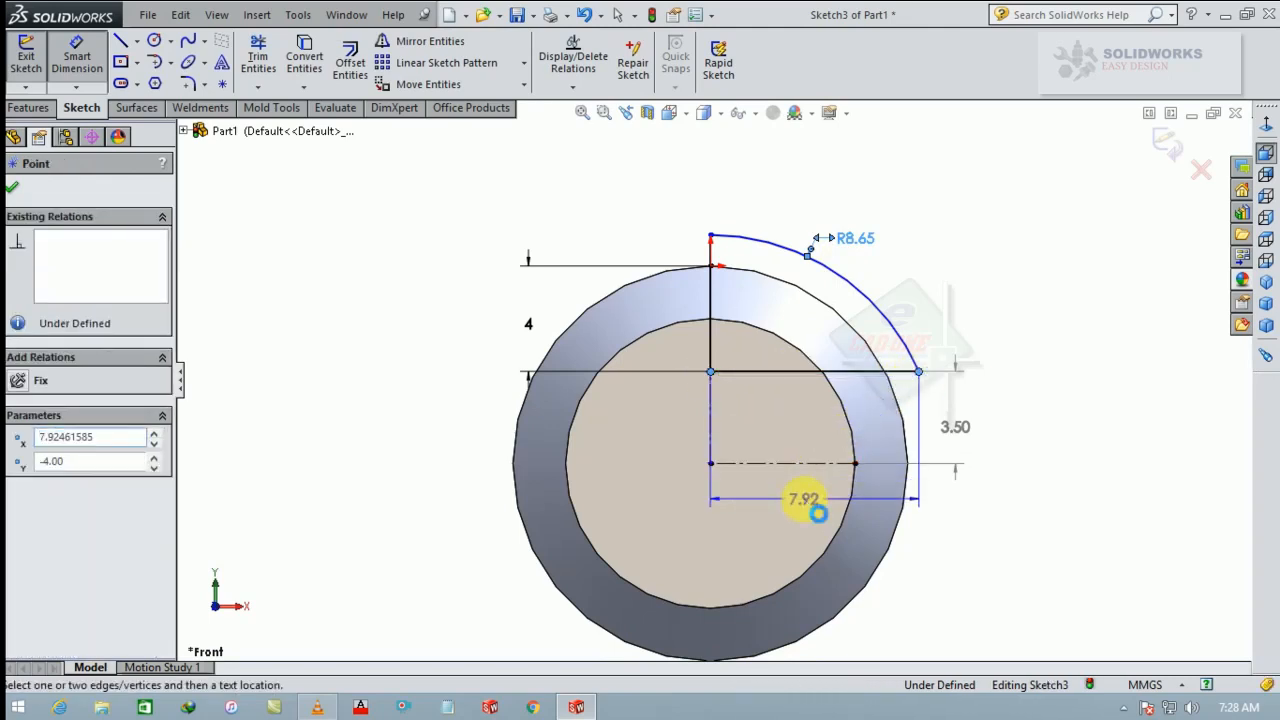
left_click(805, 505)
type("7")
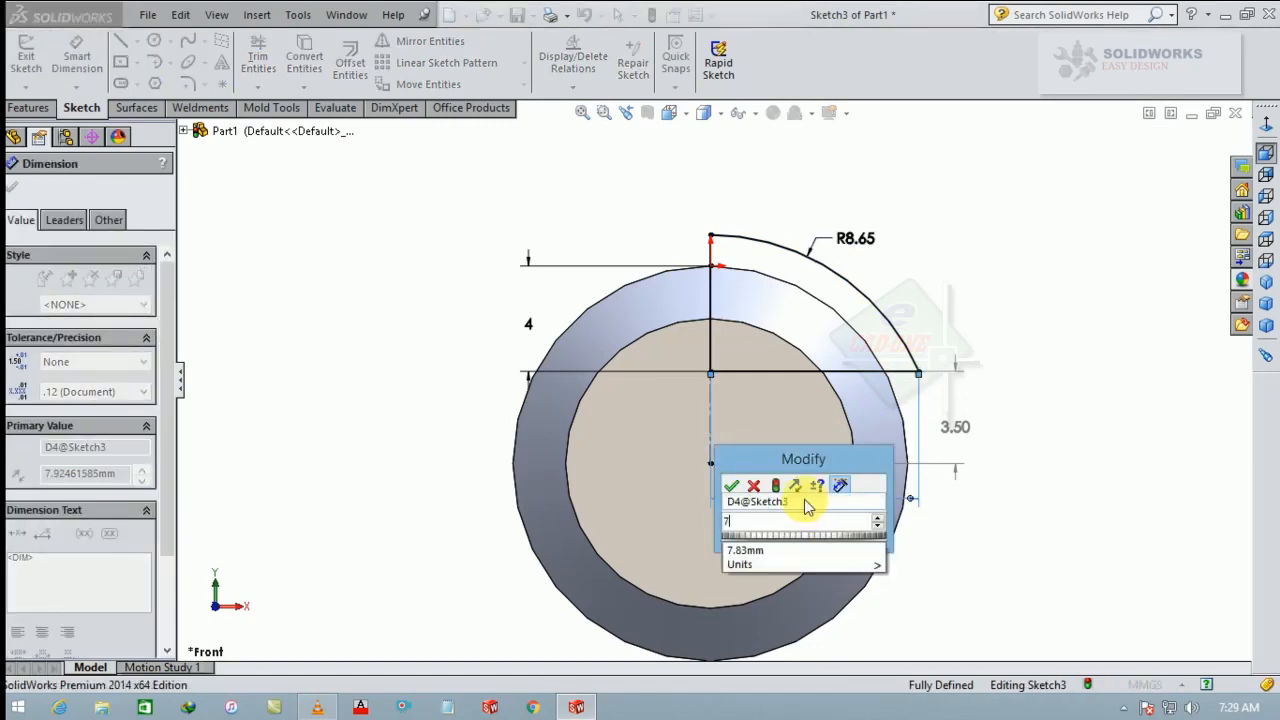
type(".83")
key("Return")
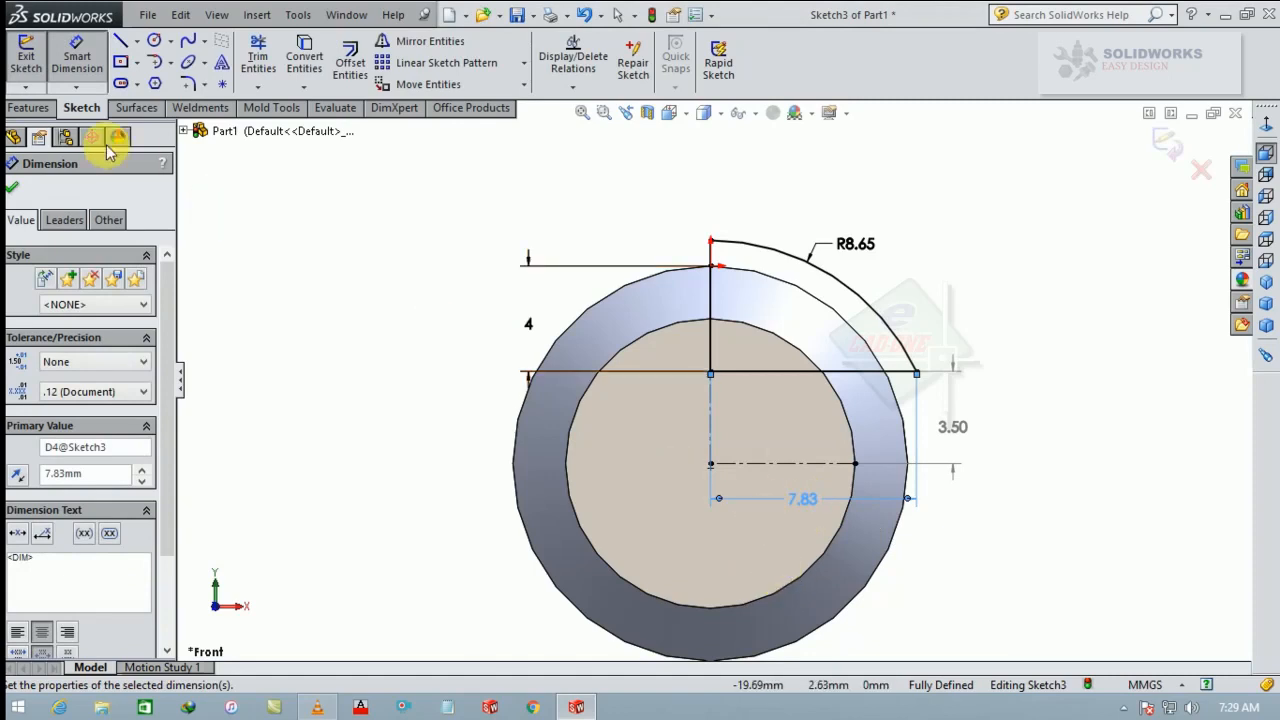
Fillet the profile's inner corner with a 0.5 mm radius, then exit the sketch and show the part in isometric view
left_click(187, 88)
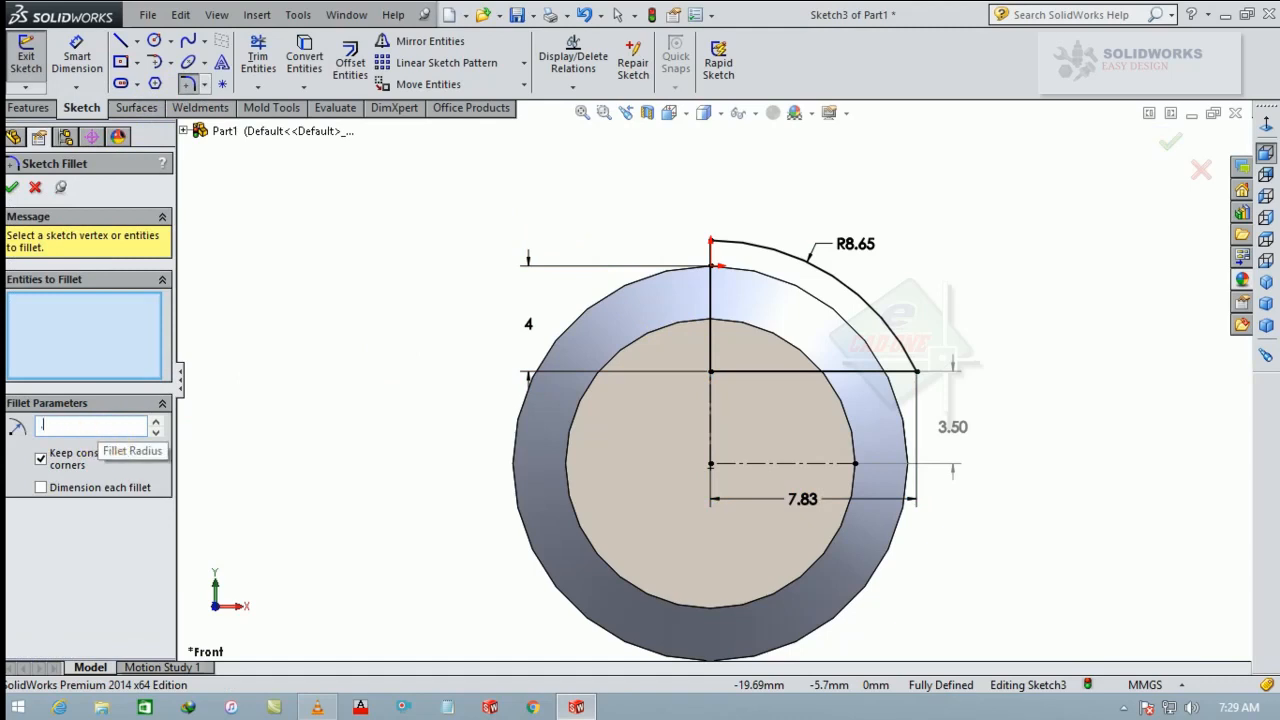
type(".5")
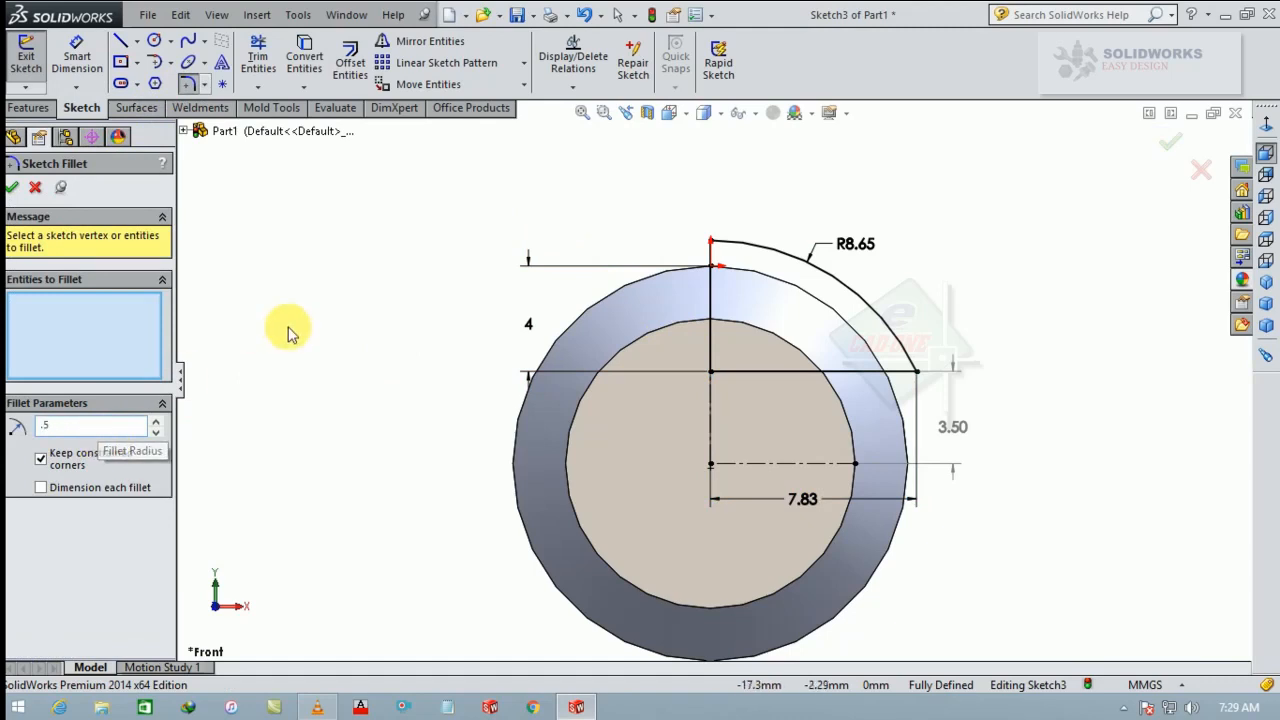
left_click(714, 367)
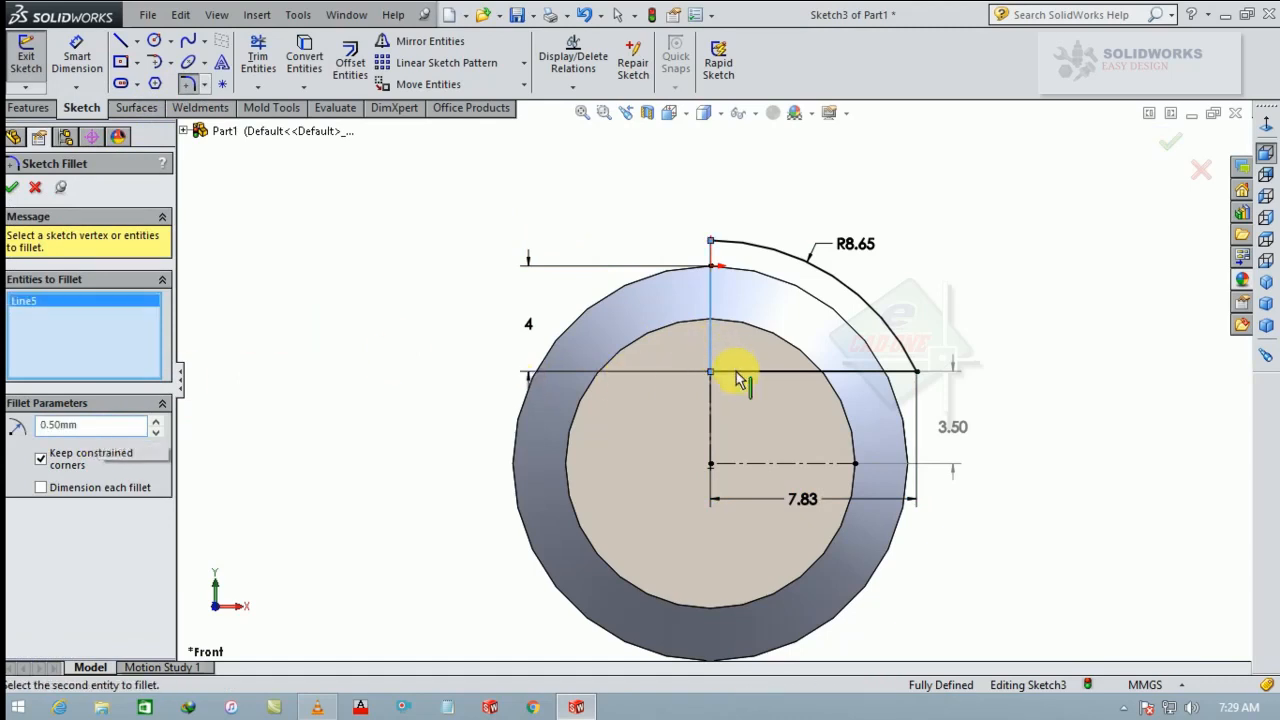
left_click(11, 189)
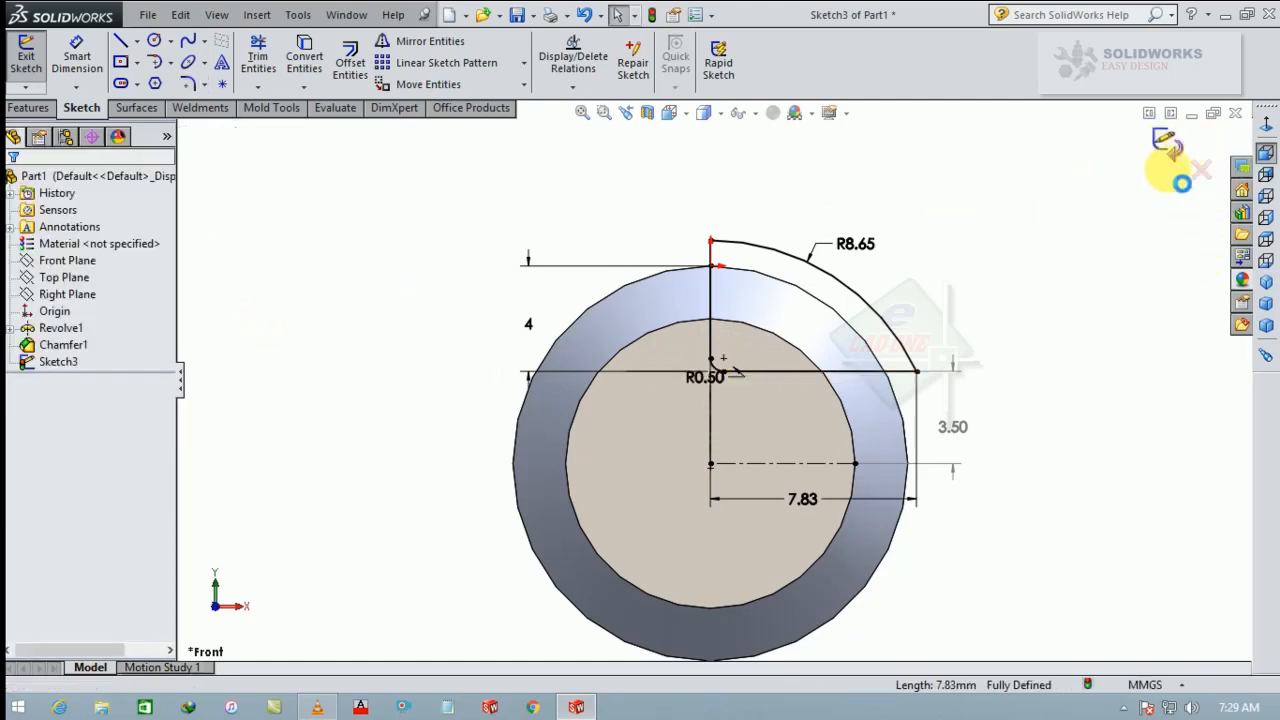
left_click(1166, 145)
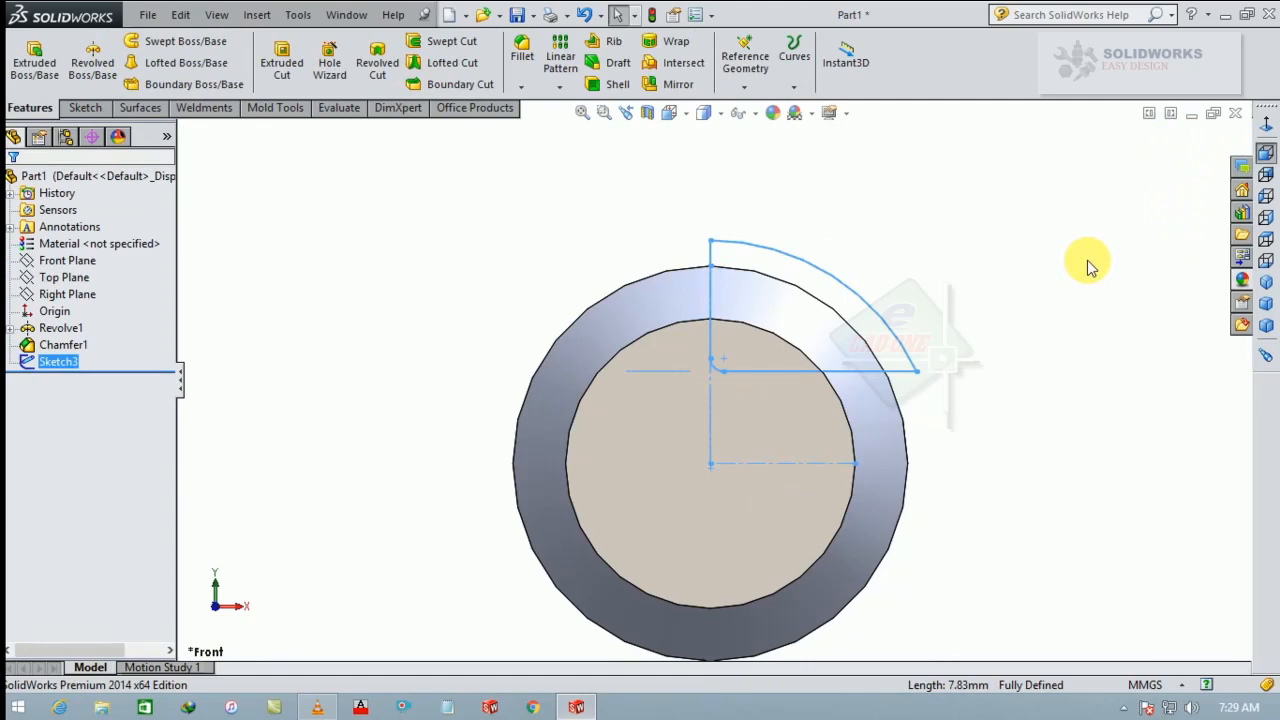
left_click(1264, 282)
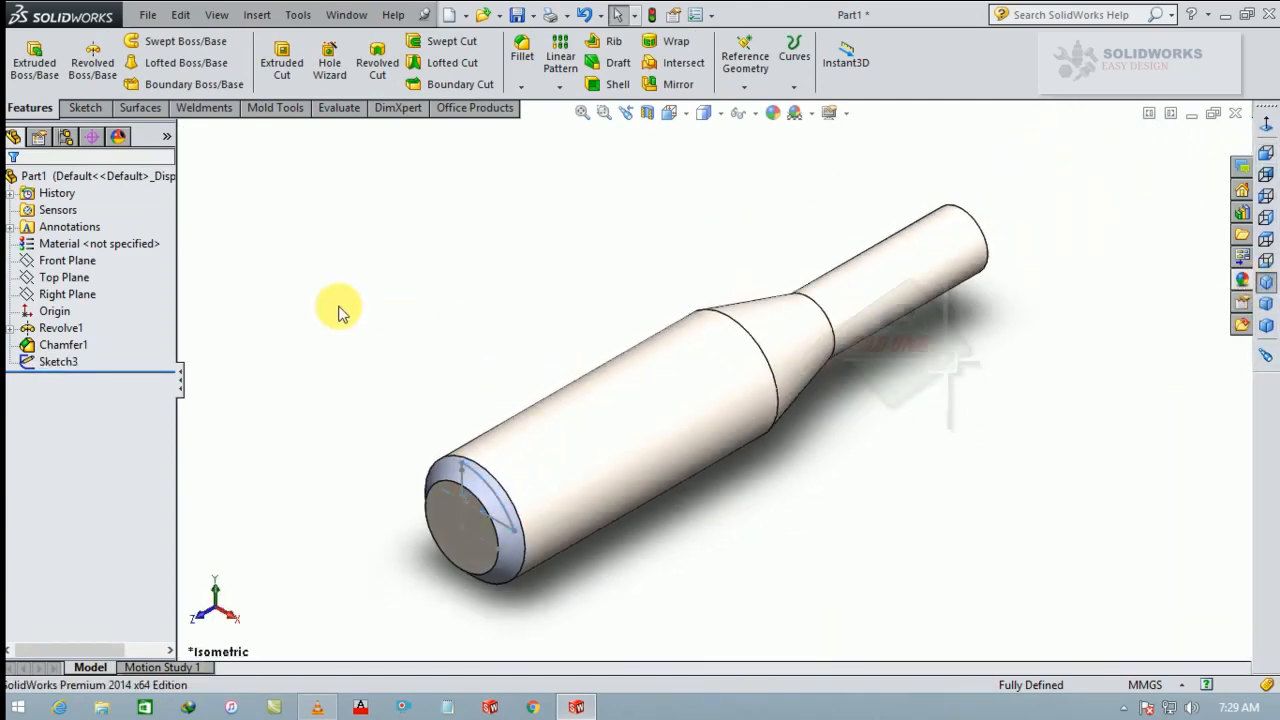
On the Right Plane, sketch a slightly sloping line about 58 mm long from the larger end, ending in a tangent arc of about 9.6 mm radius
left_click(86, 294)
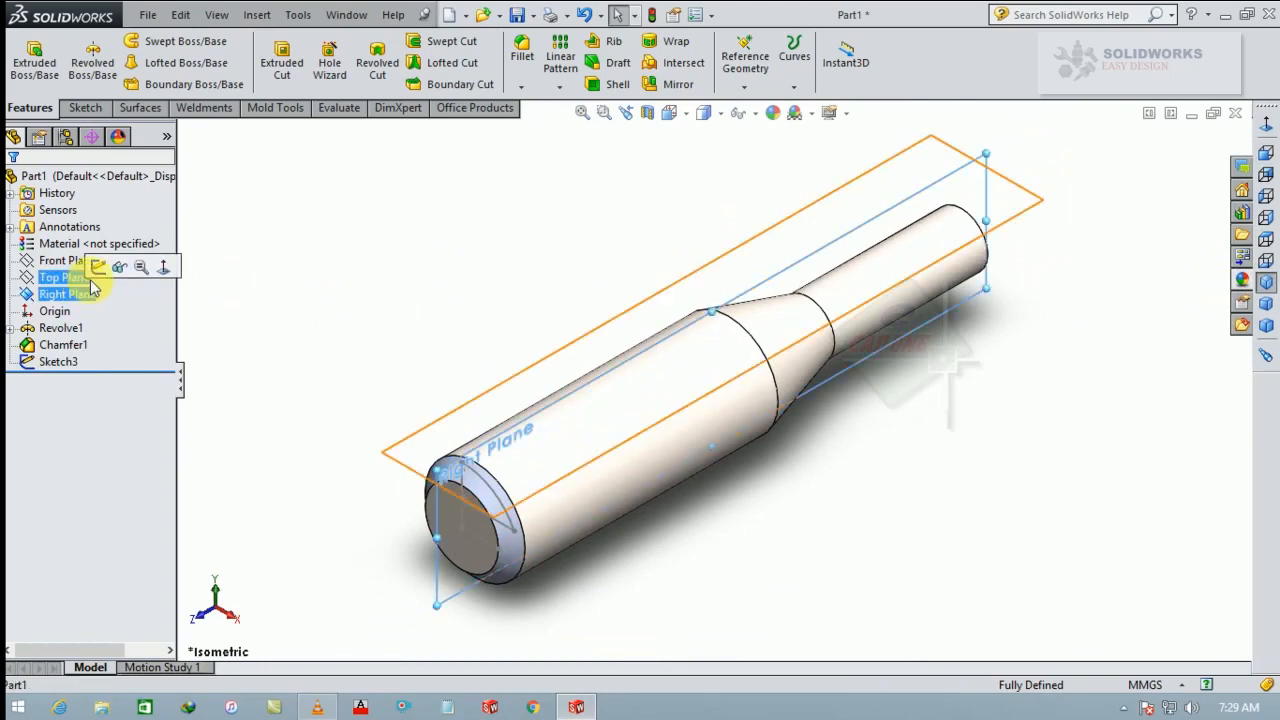
left_click(94, 272)
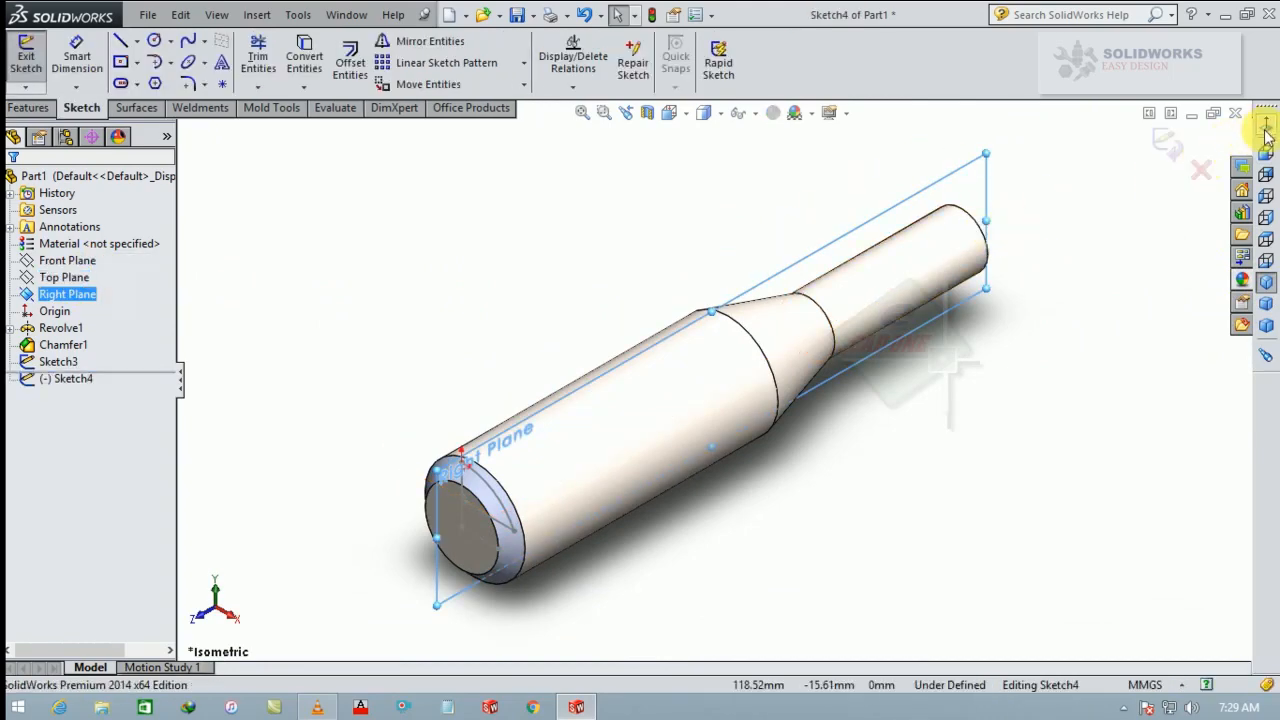
left_click(1266, 217)
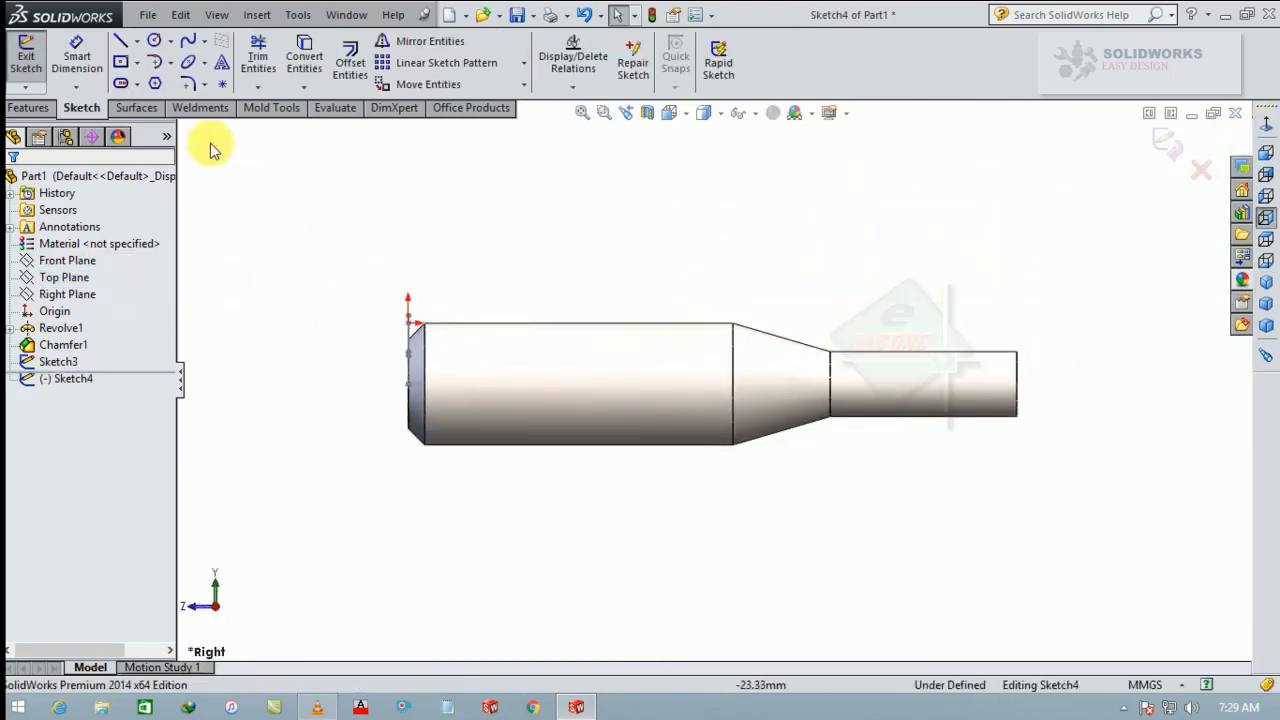
left_click(119, 45)
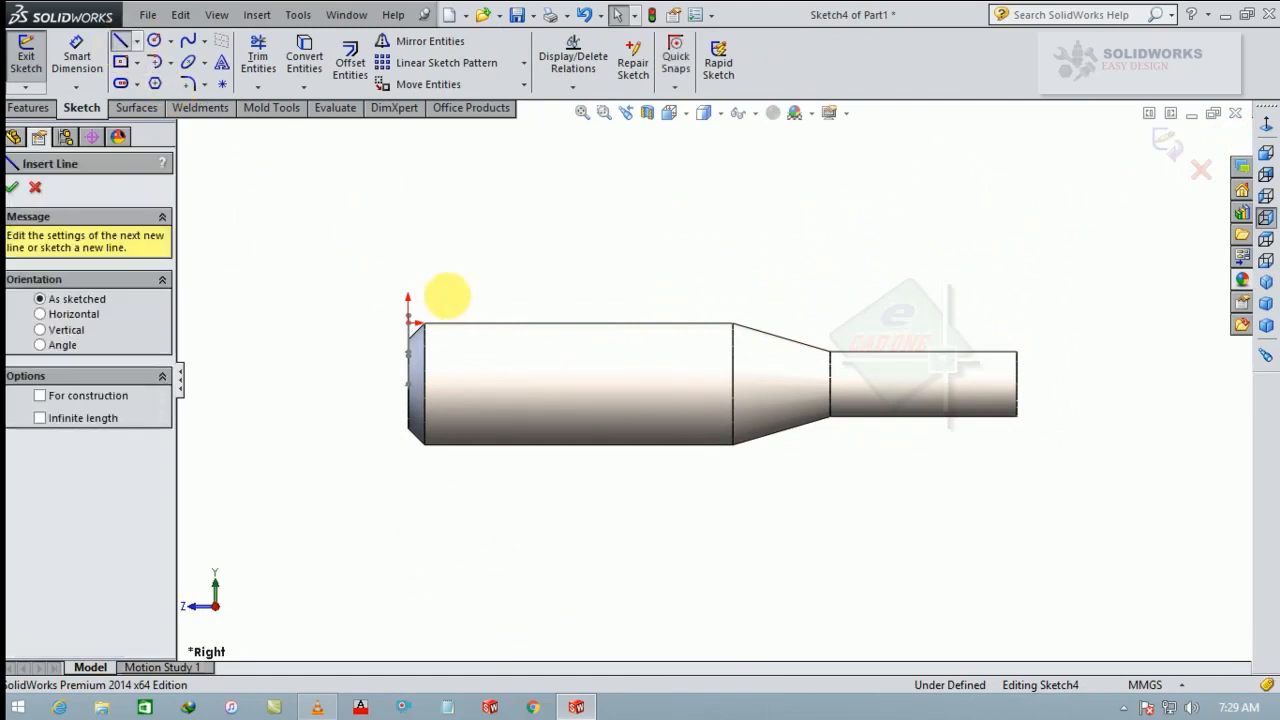
scroll(500, 352, "down", 3)
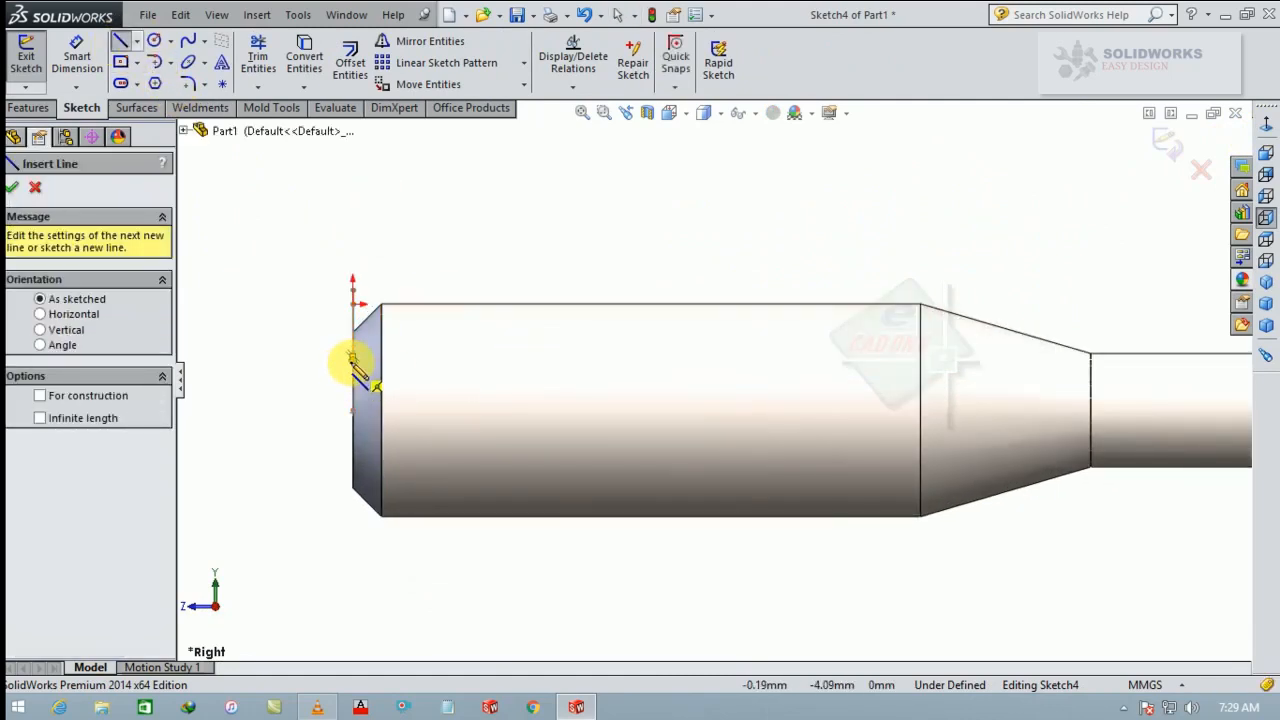
mouse_move(352, 360)
left_mouse_down()
mouse_move(943, 362)
mouse_move(1095, 375)
mouse_move(1128, 396)
mouse_move(1043, 398)
left_mouse_up()
key("z")
left_click(1040, 391)
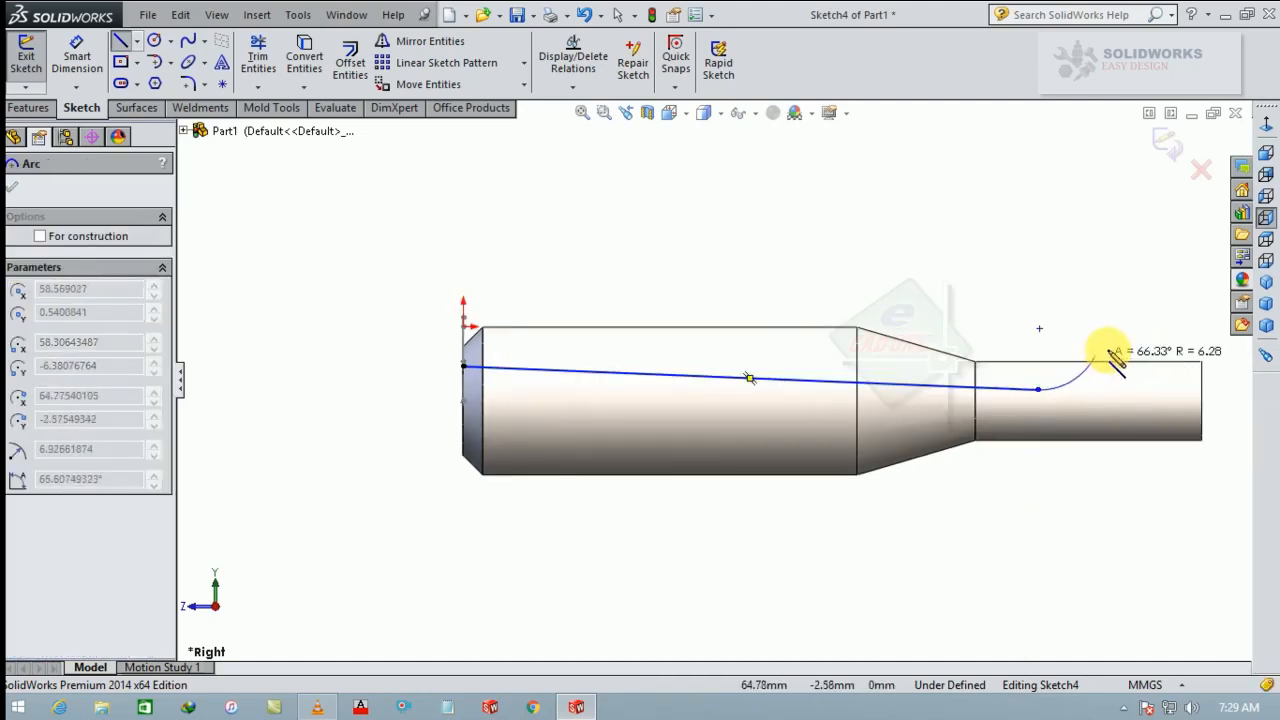
left_click(1130, 327)
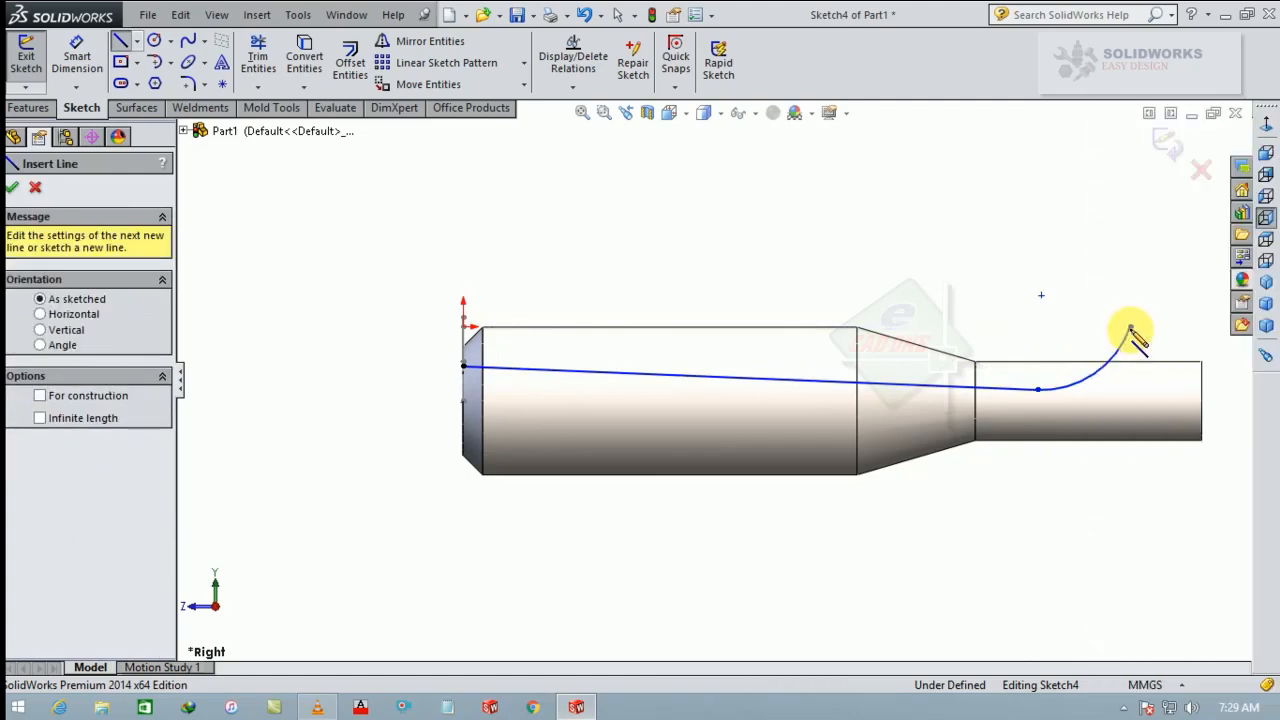
key("Escape")
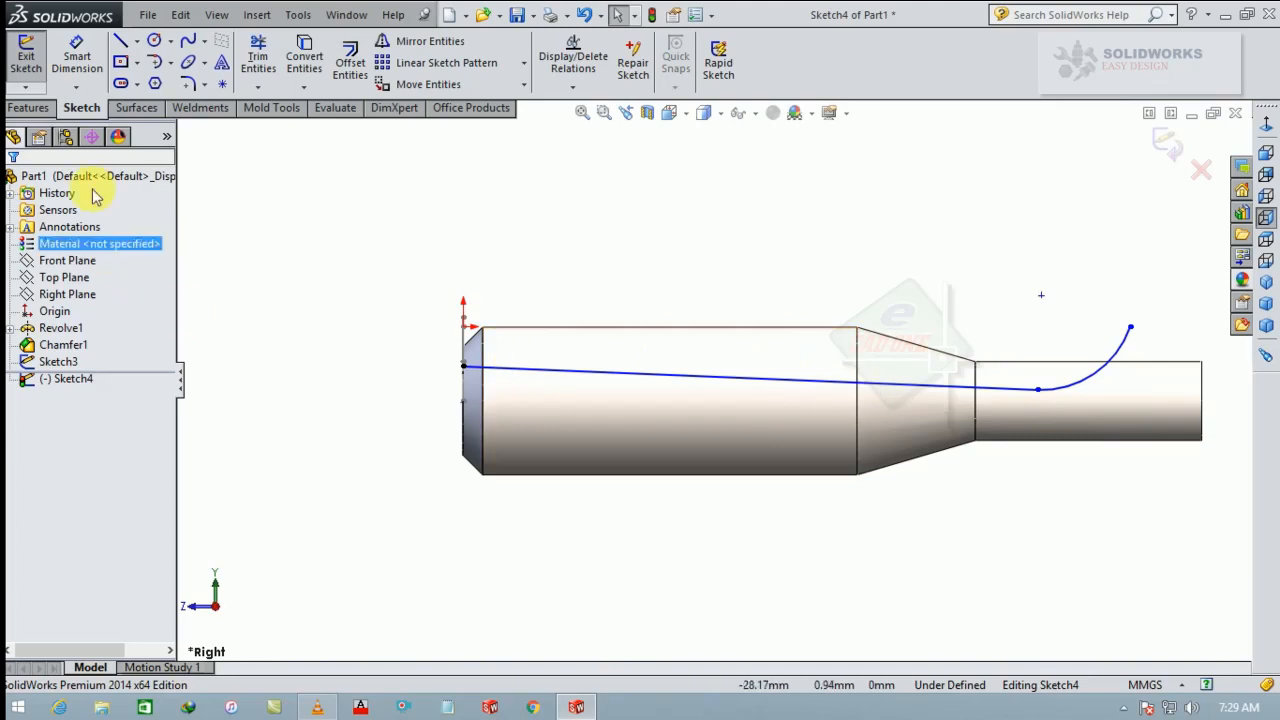
Add a horizontal construction line about 38 mm long from the sloping line's start point at the shaft's larger end
left_click(136, 41)
left_click(150, 82)
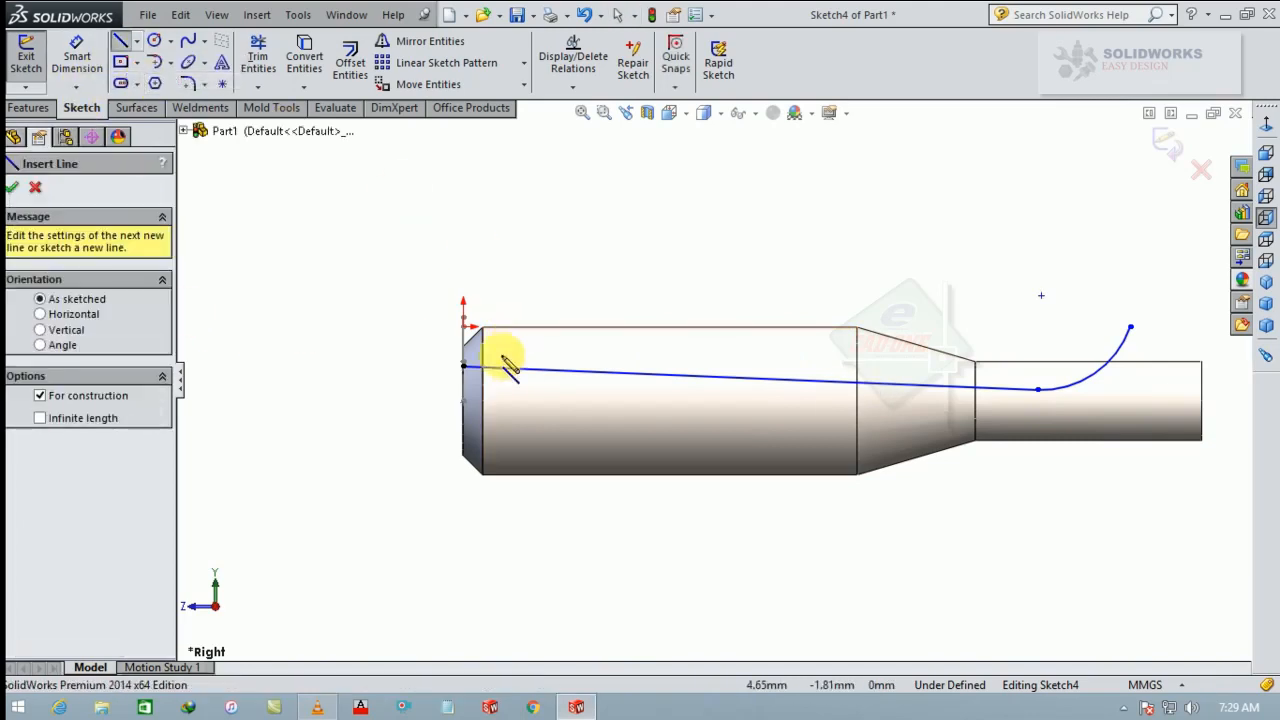
left_click(465, 366)
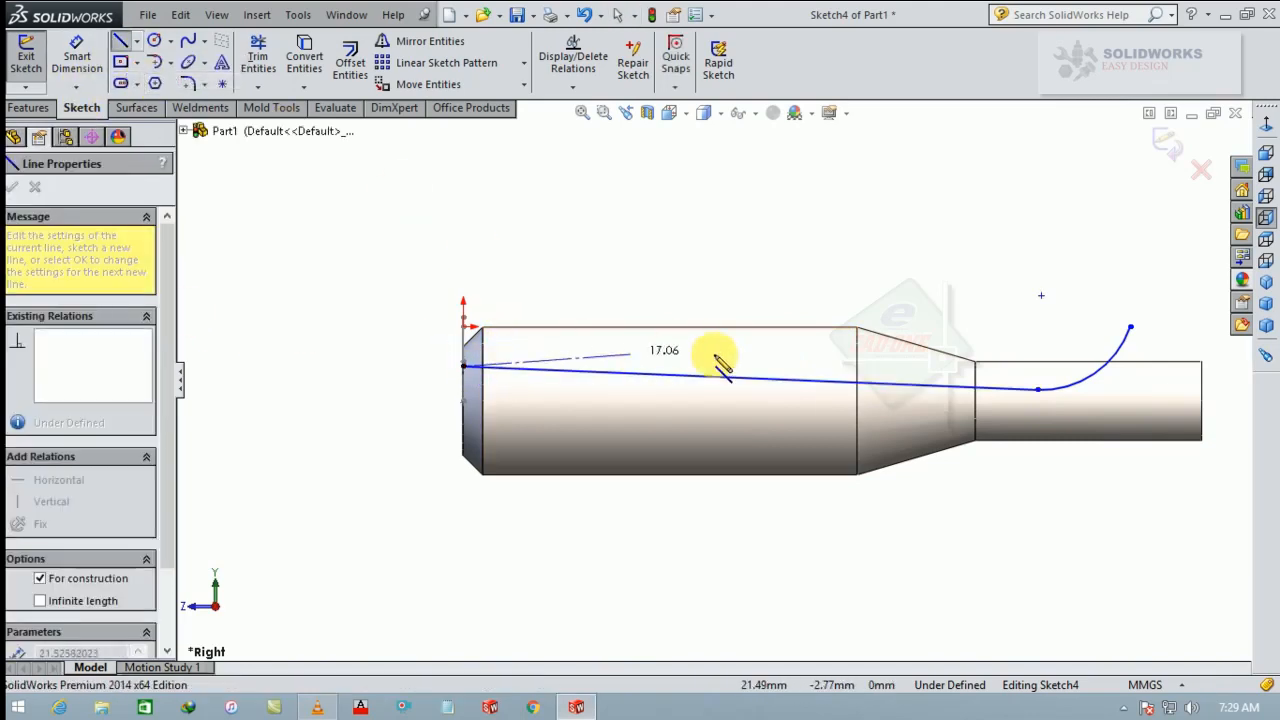
left_click(842, 368)
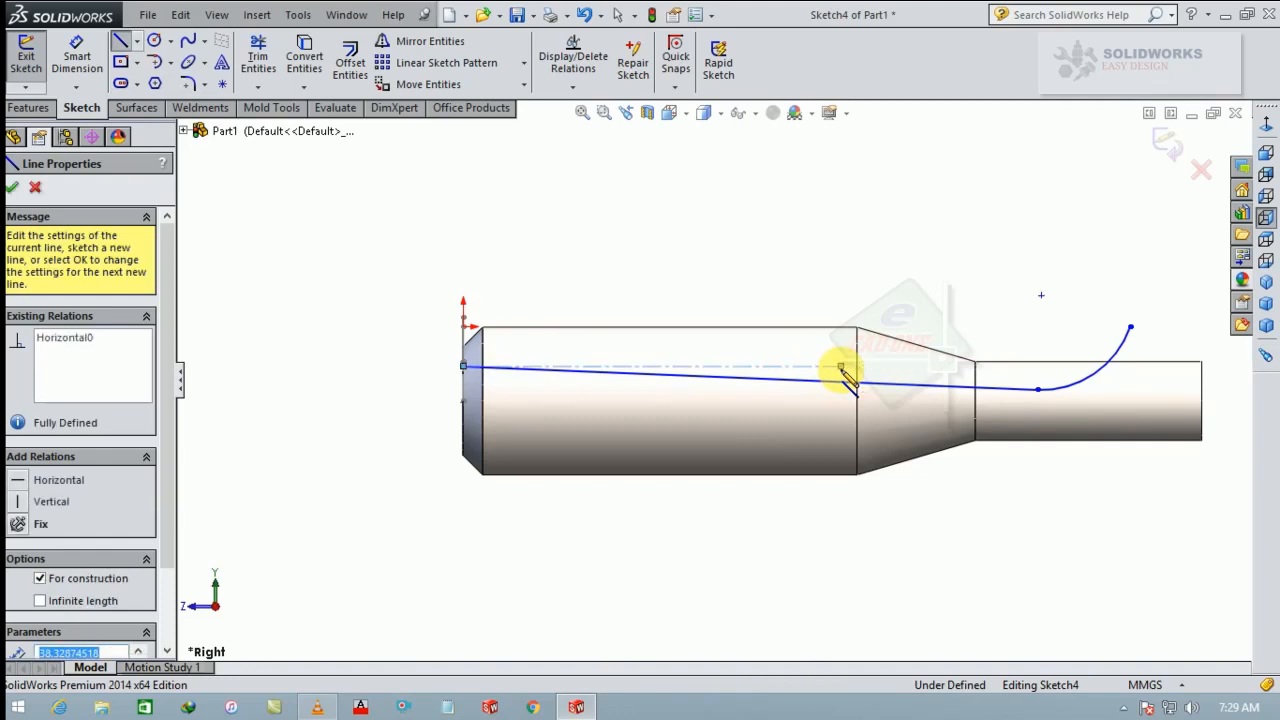
key("Escape")
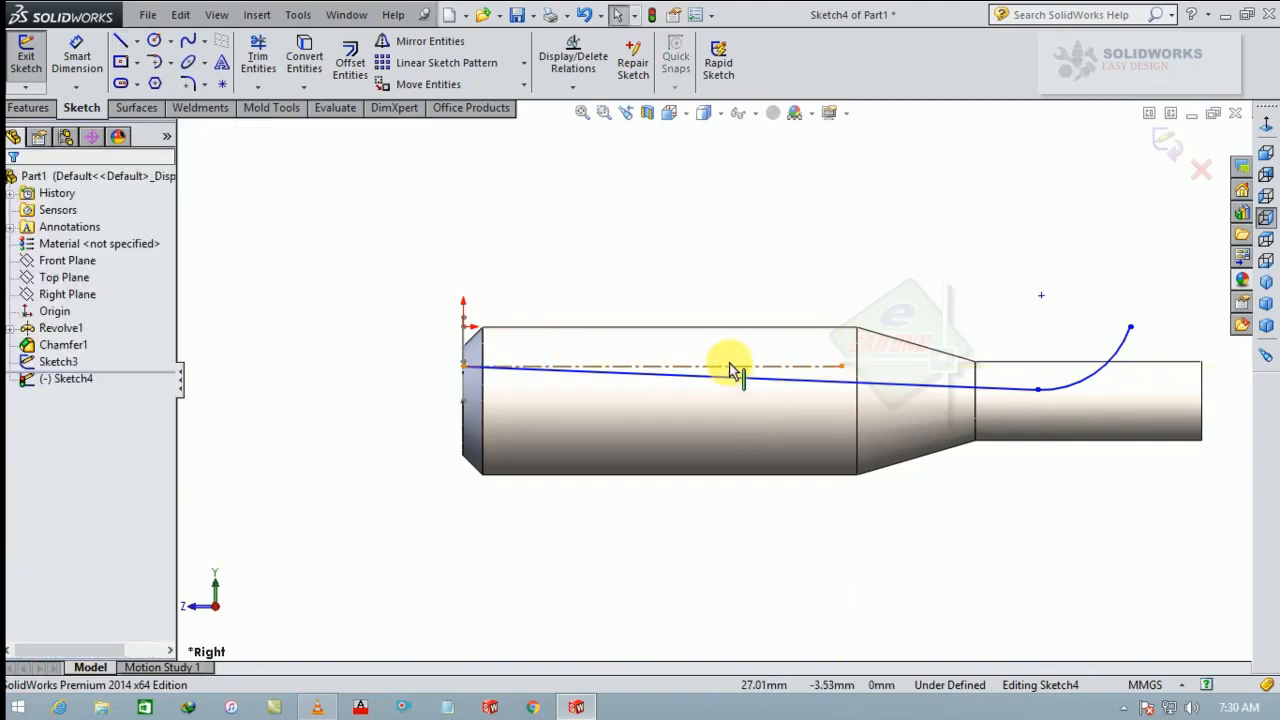
Dimension the sloping line's horizontal length to 60 mm
left_click(76, 55)
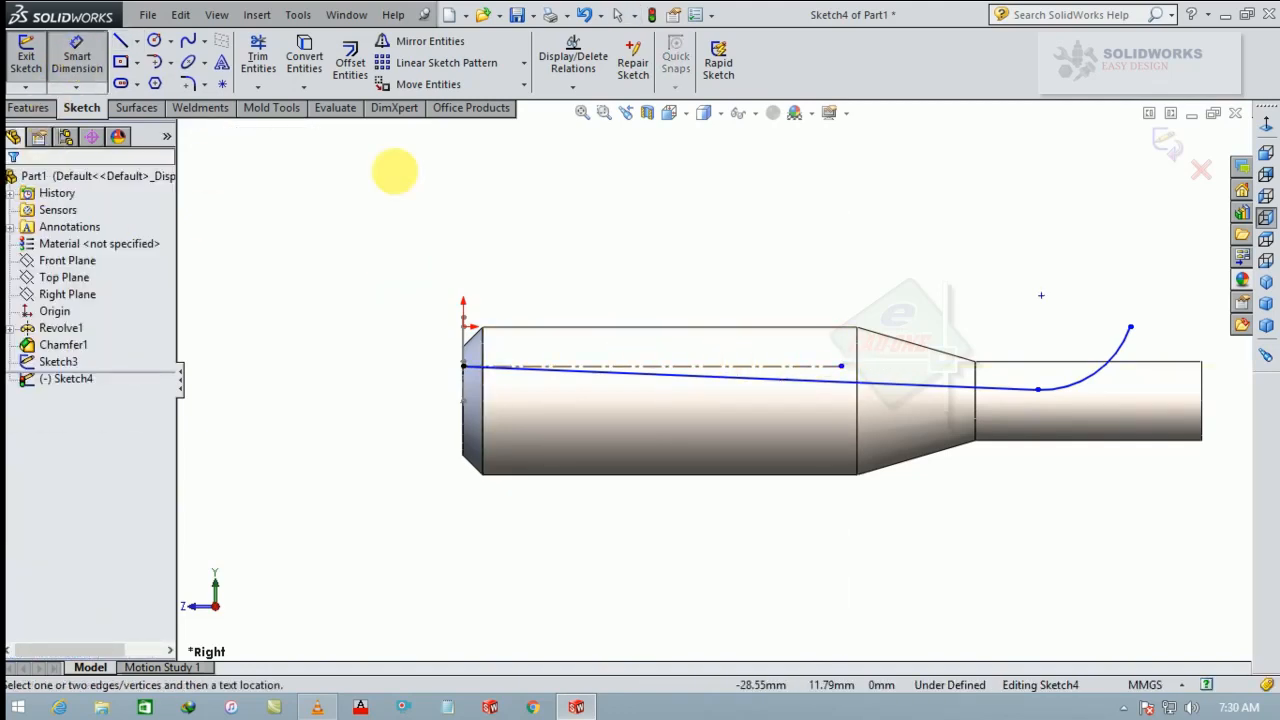
left_click(828, 390)
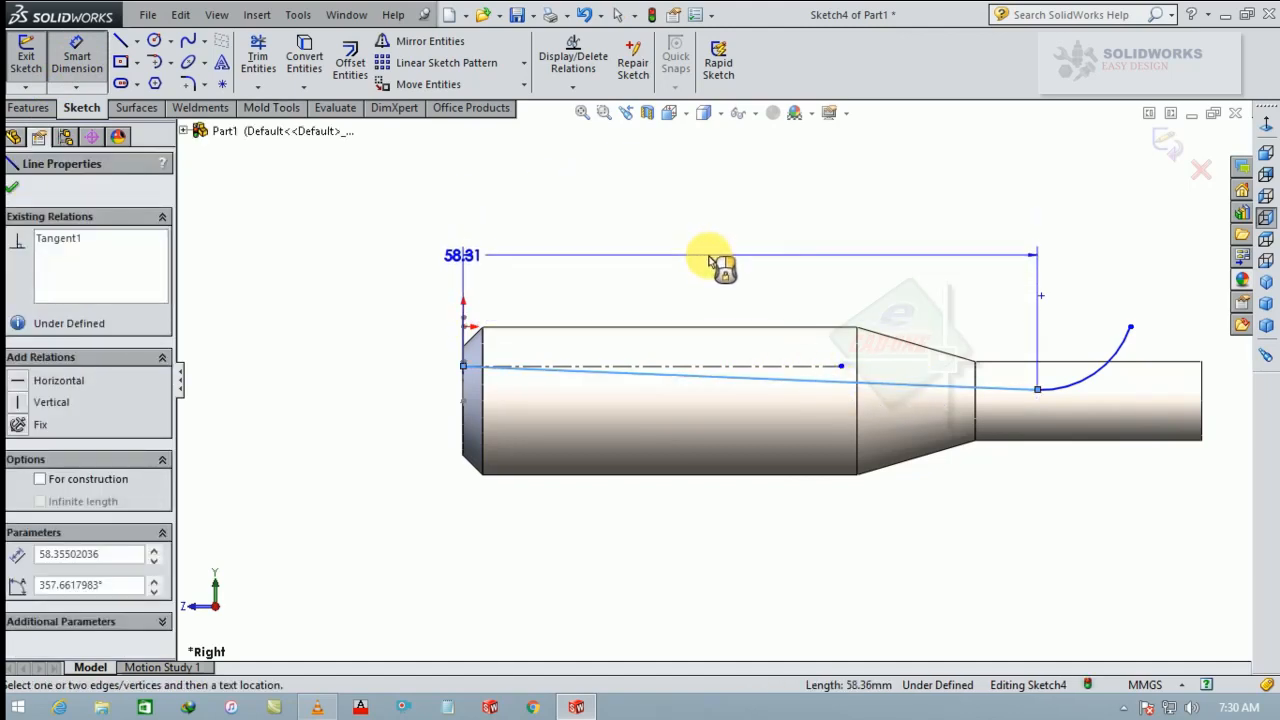
left_click(709, 262)
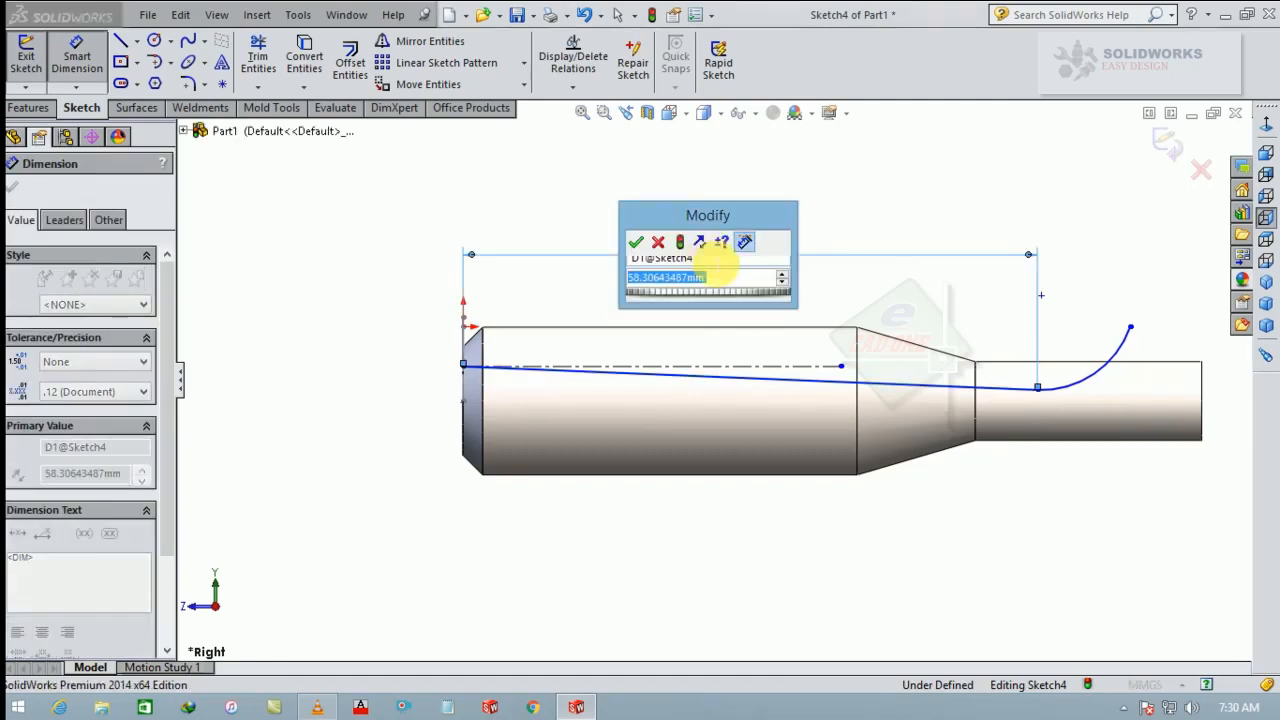
type("60")
key("Return")
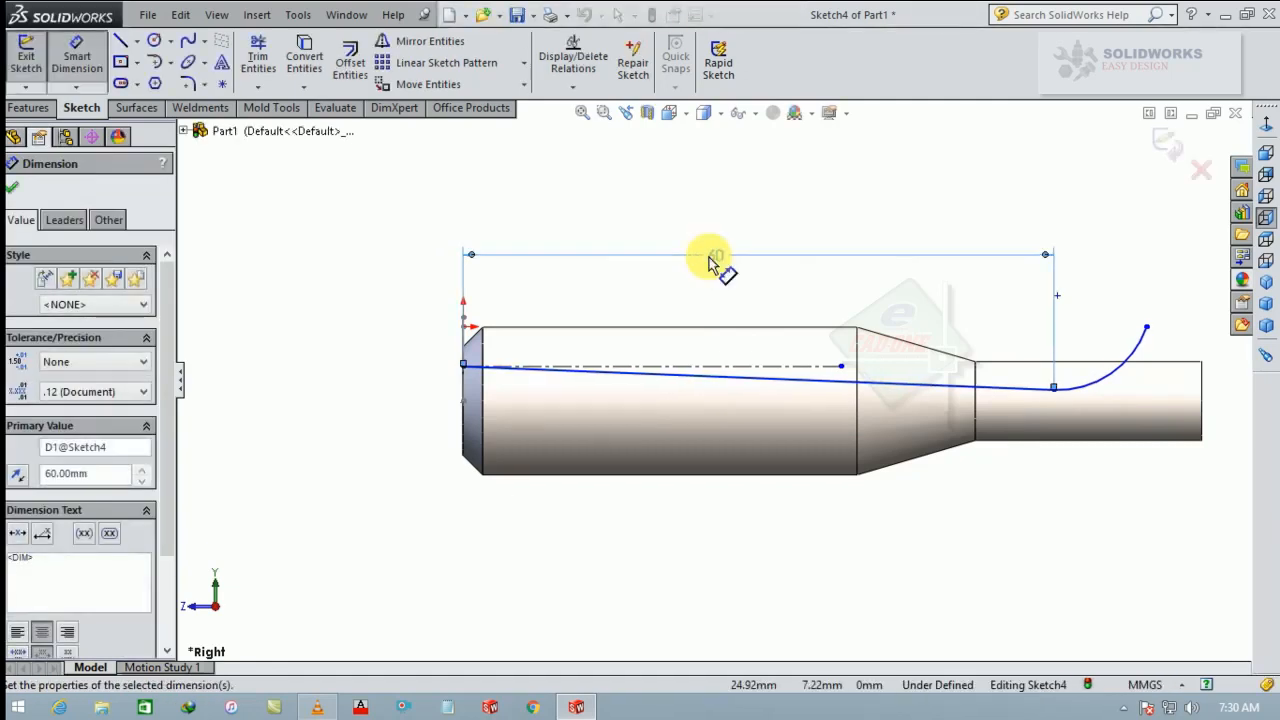
Dimension the tangent arc at the end of the path to a radius of 10 mm
left_click(1097, 388)
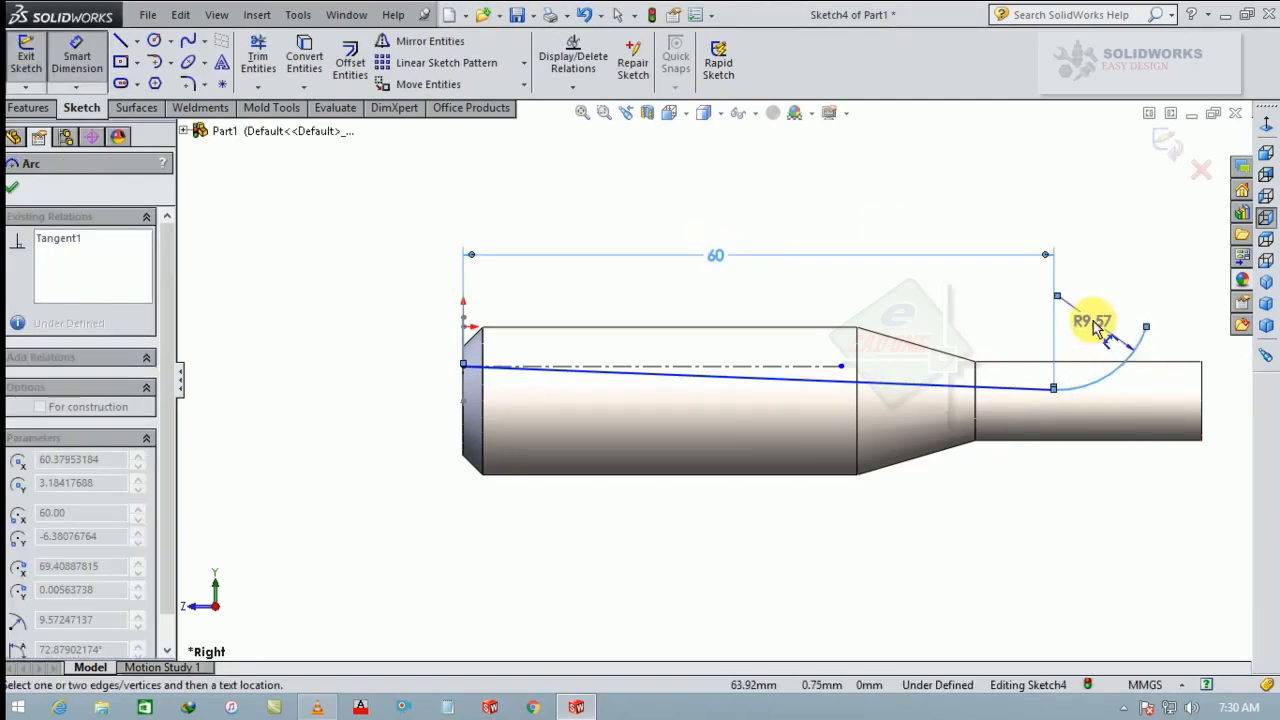
left_click(1094, 334)
type("10")
key("Return")
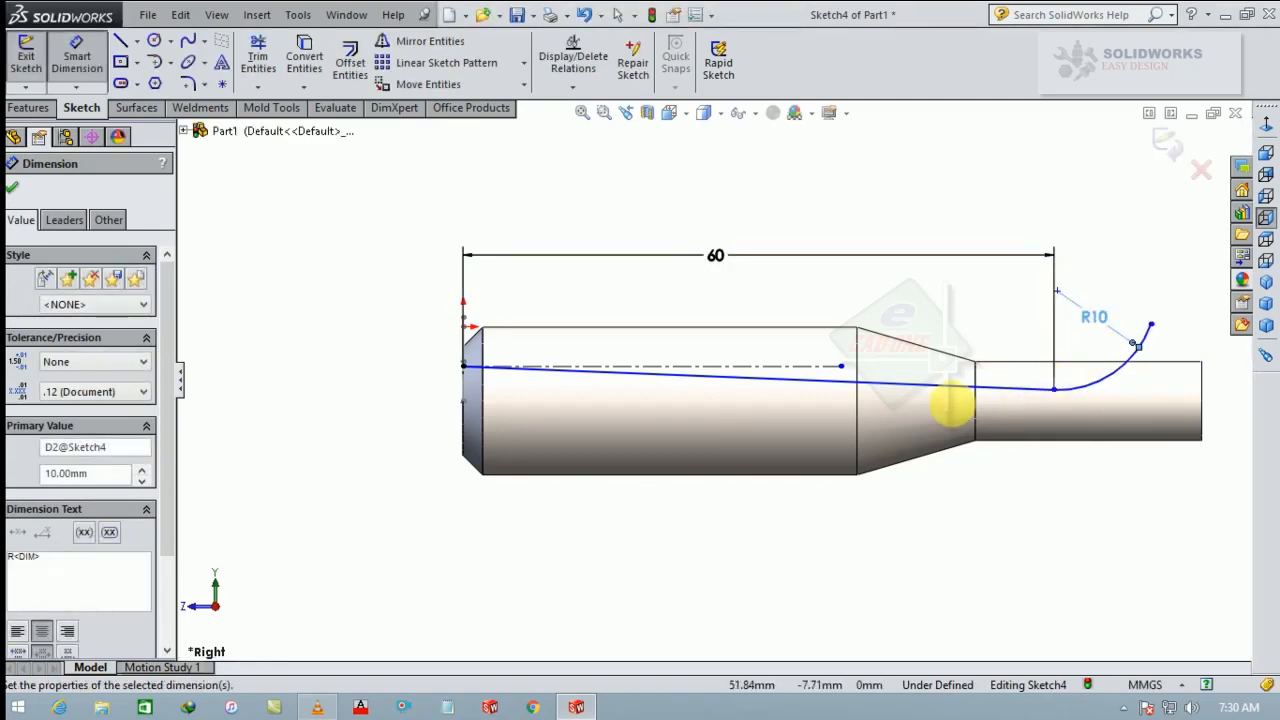
Dimension the angle between the sloping line and the horizontal construction line to 0.88°, then exit the sketch
left_click(793, 378)
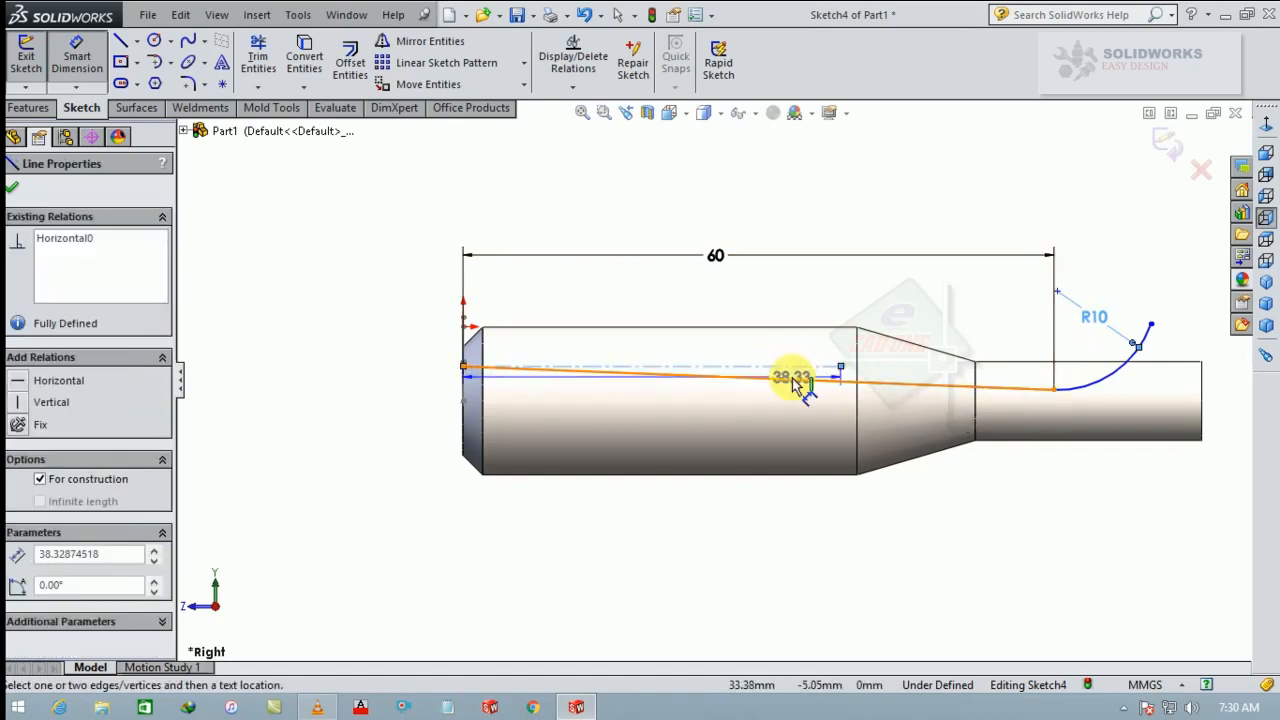
left_click(800, 368)
left_click(891, 372)
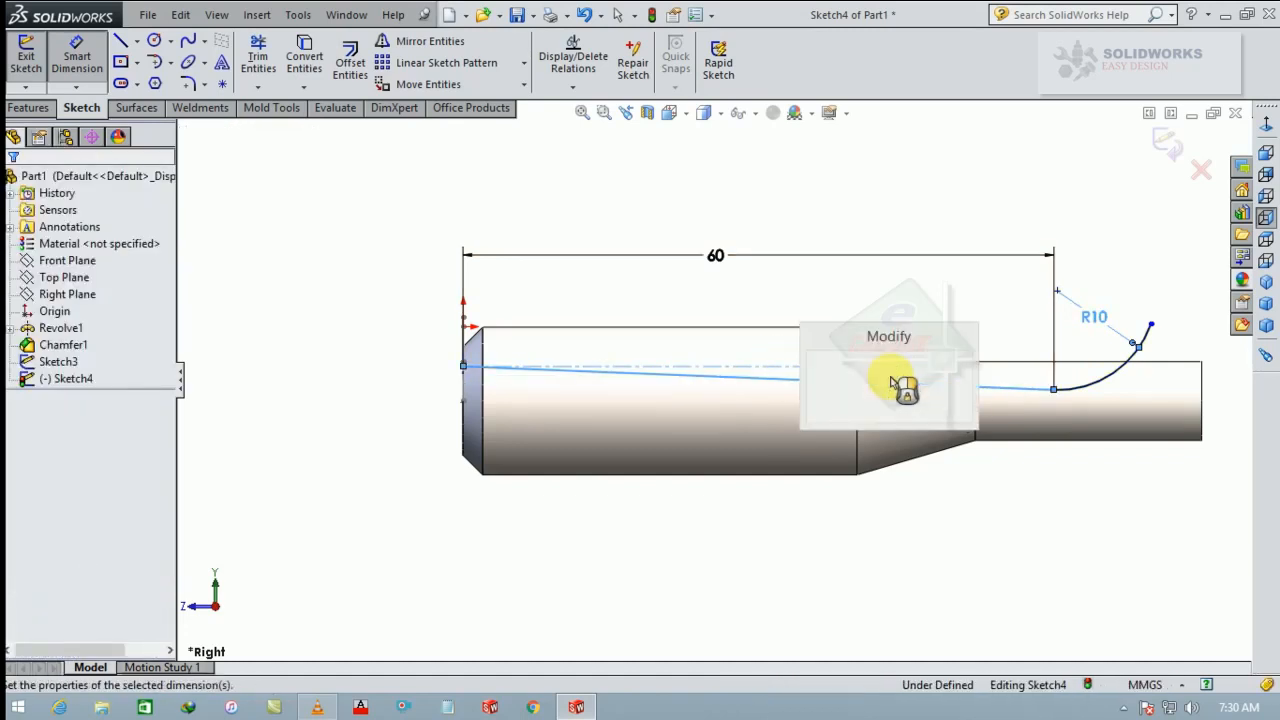
type(".88")
key("Return")
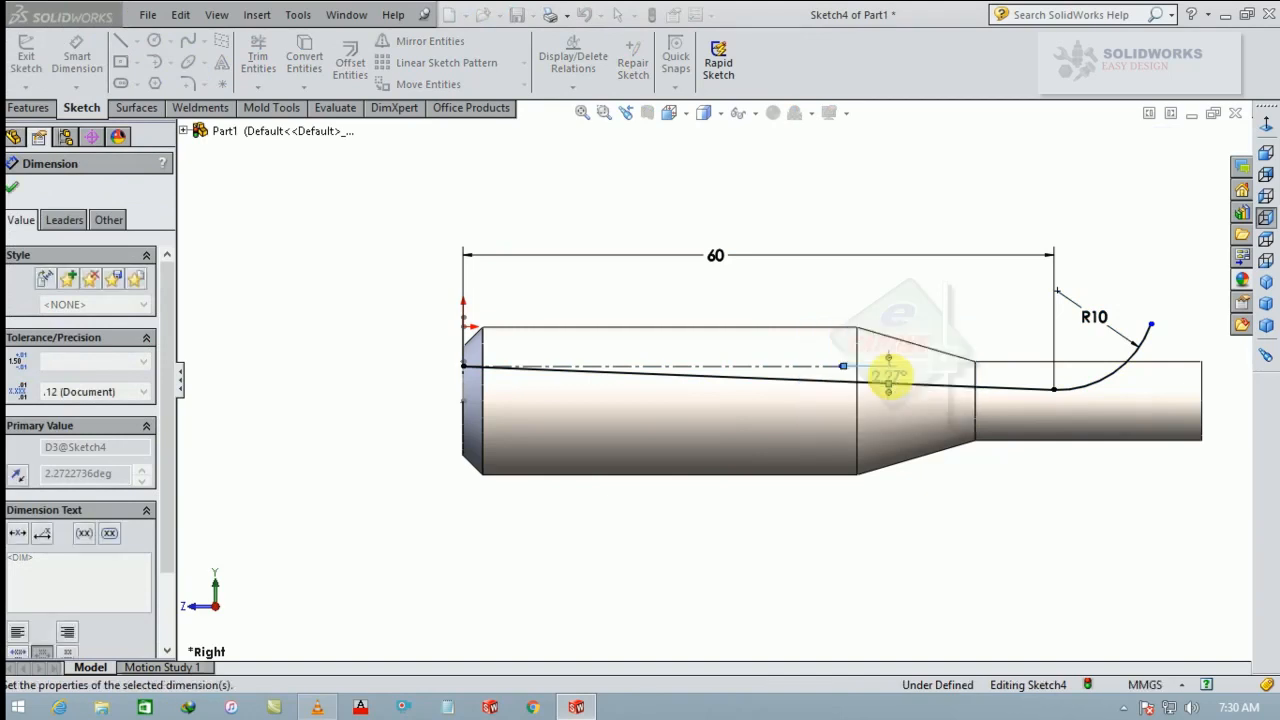
left_click(16, 186)
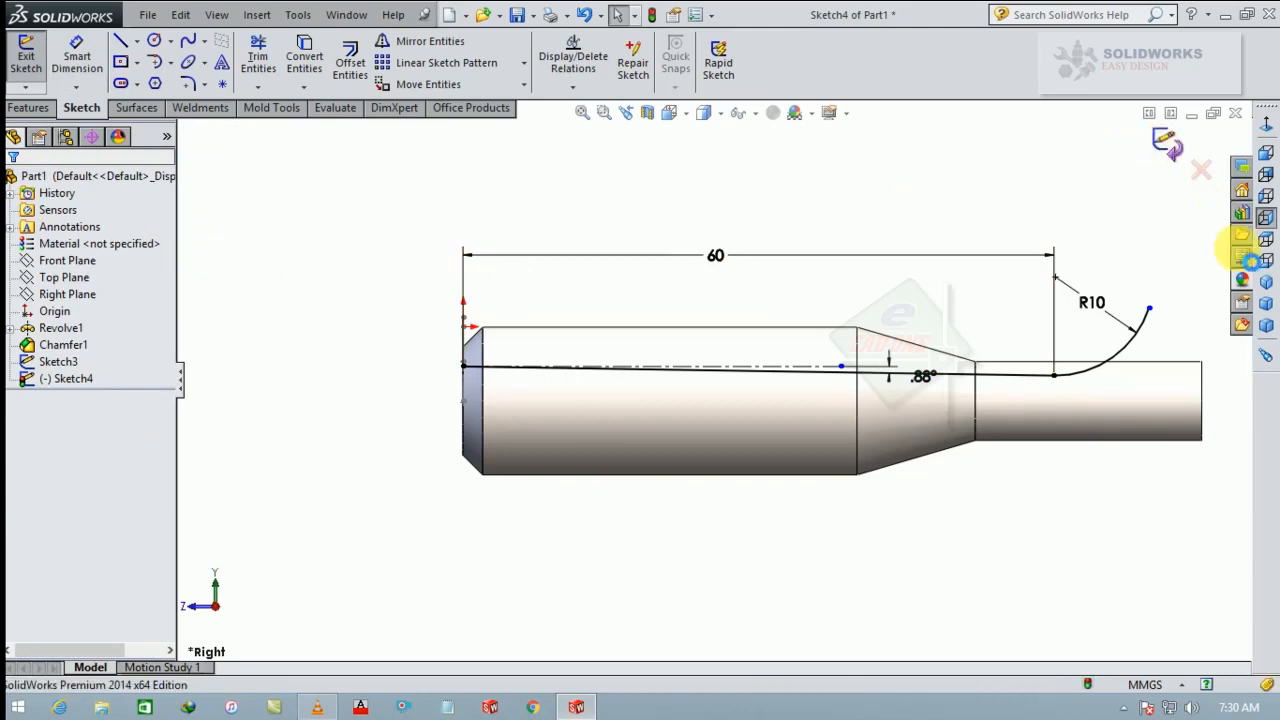
Create a swept cut using the flute profile on the larger end and the line-and-arc sketch as its path
left_click(1246, 256)
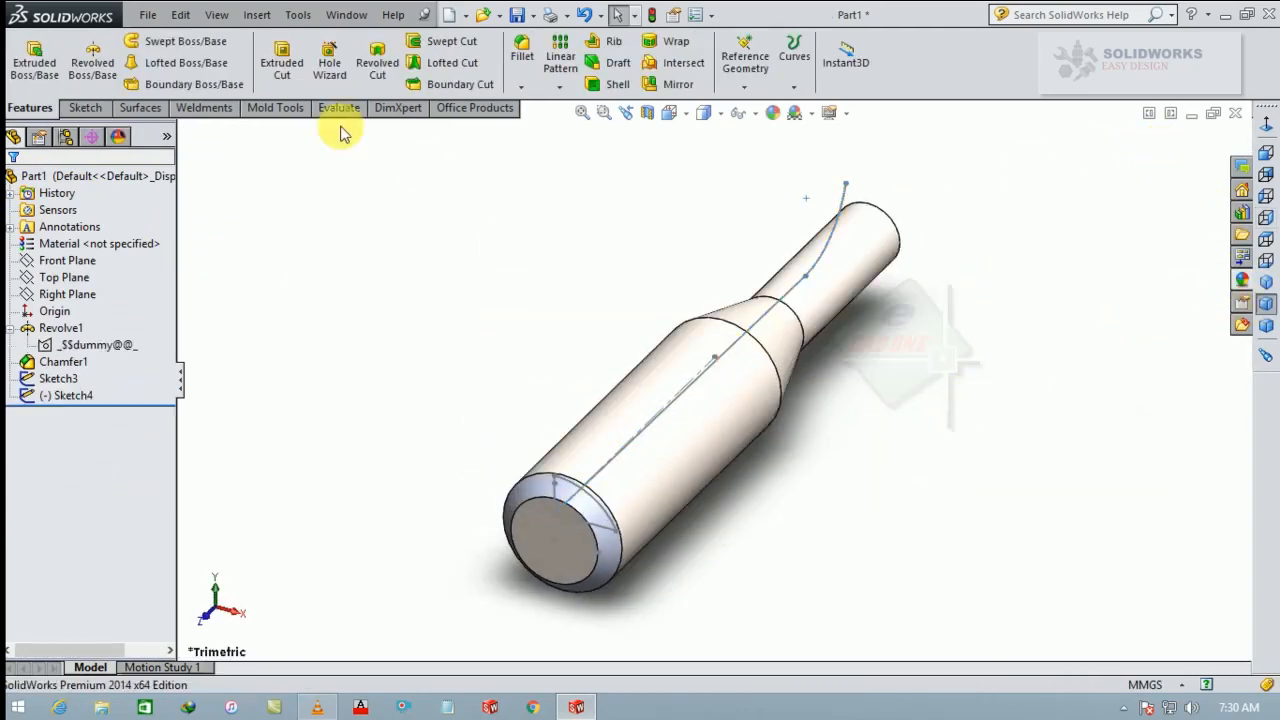
left_click(455, 43)
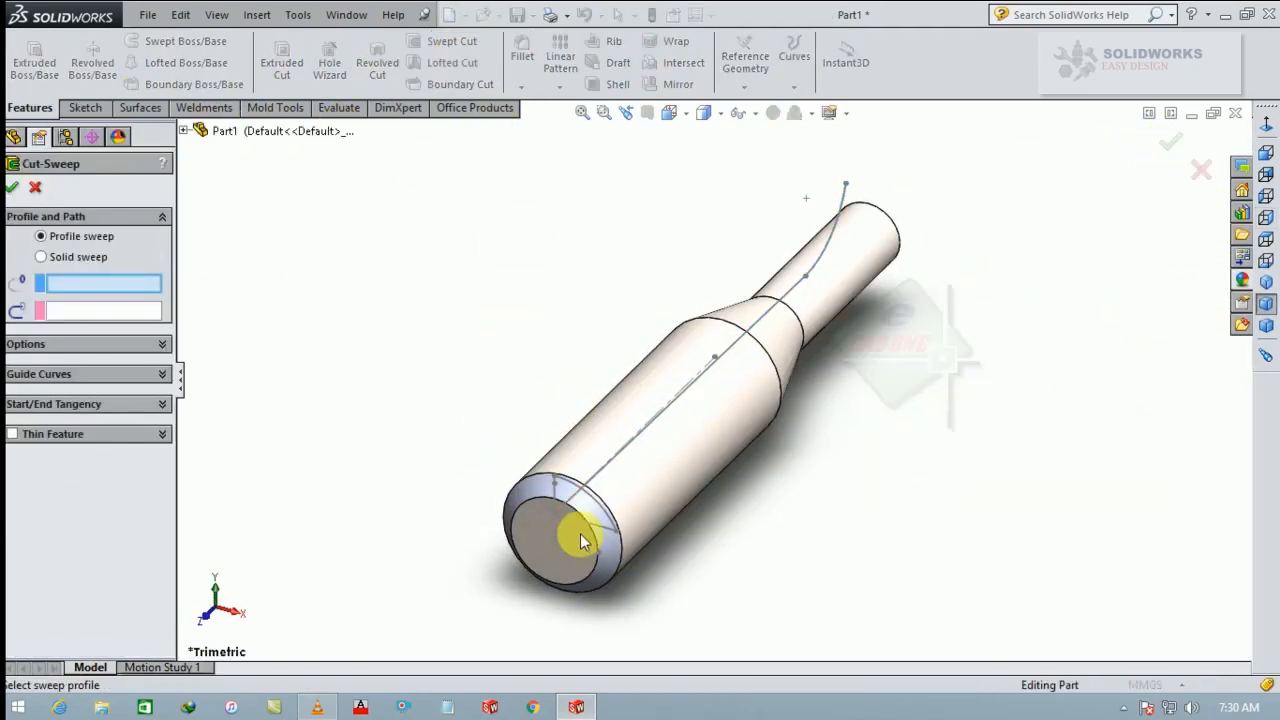
left_click(581, 523)
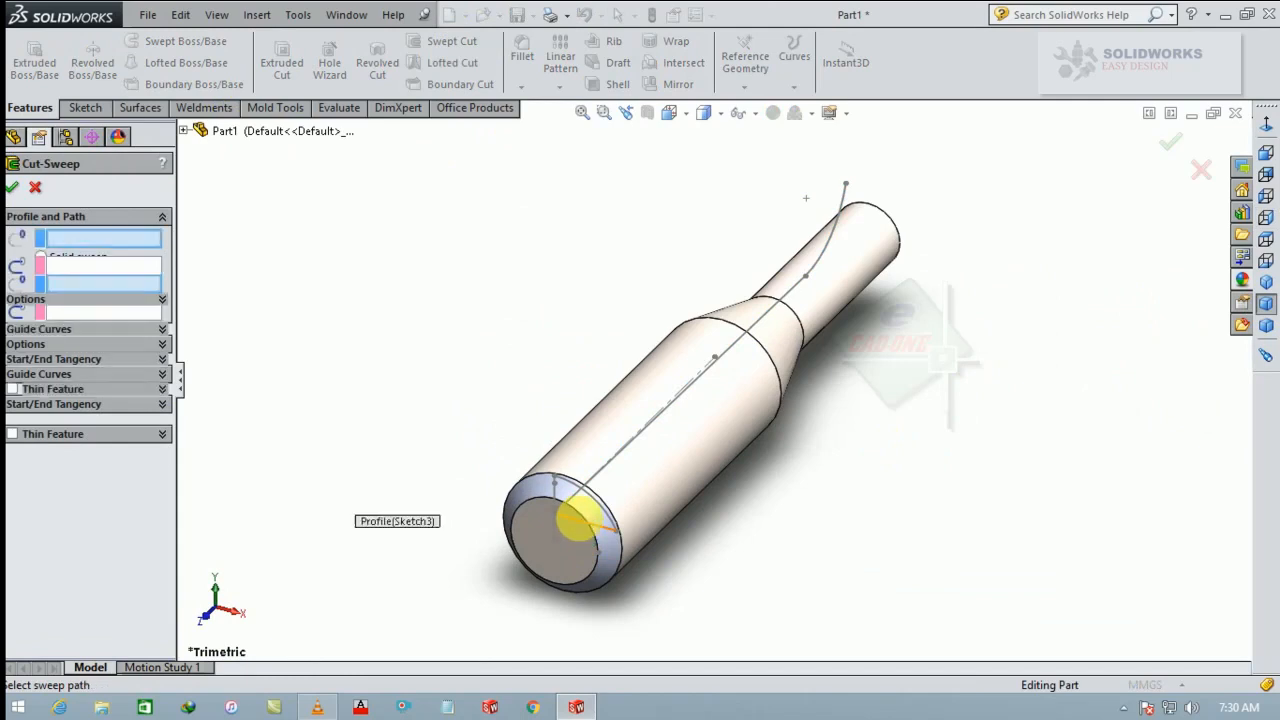
left_click(605, 468)
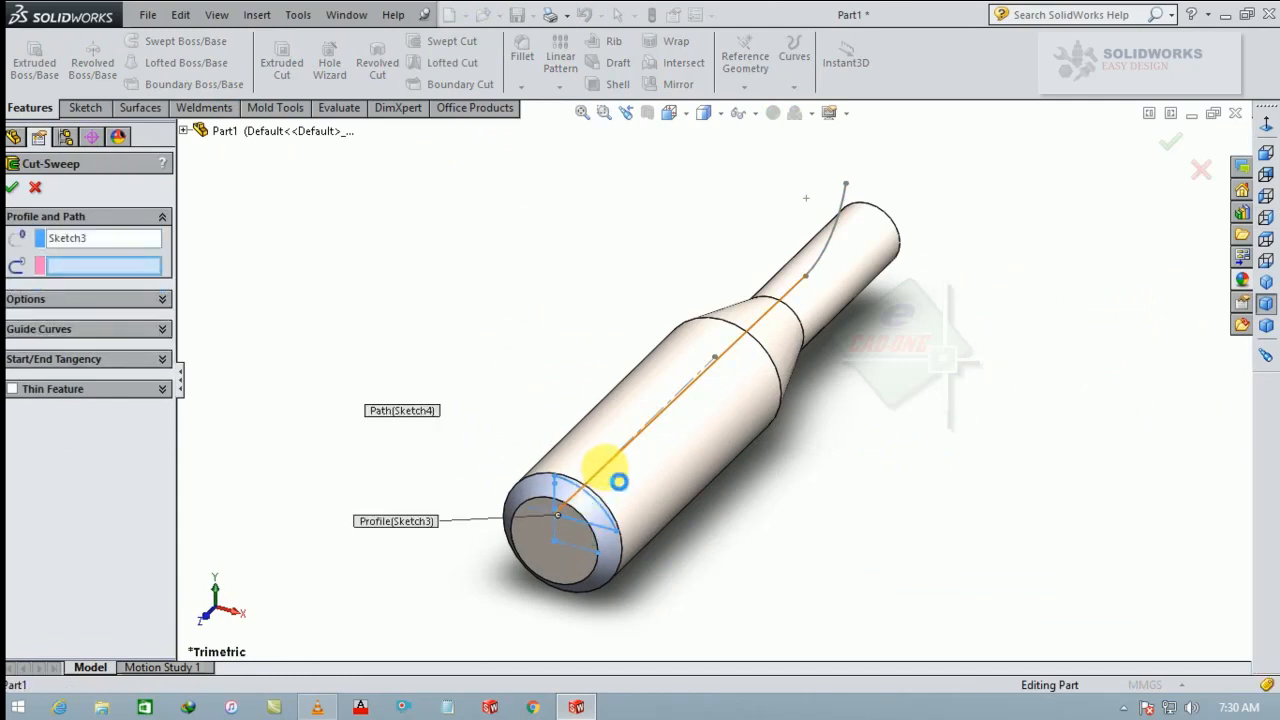
left_click(11, 187)
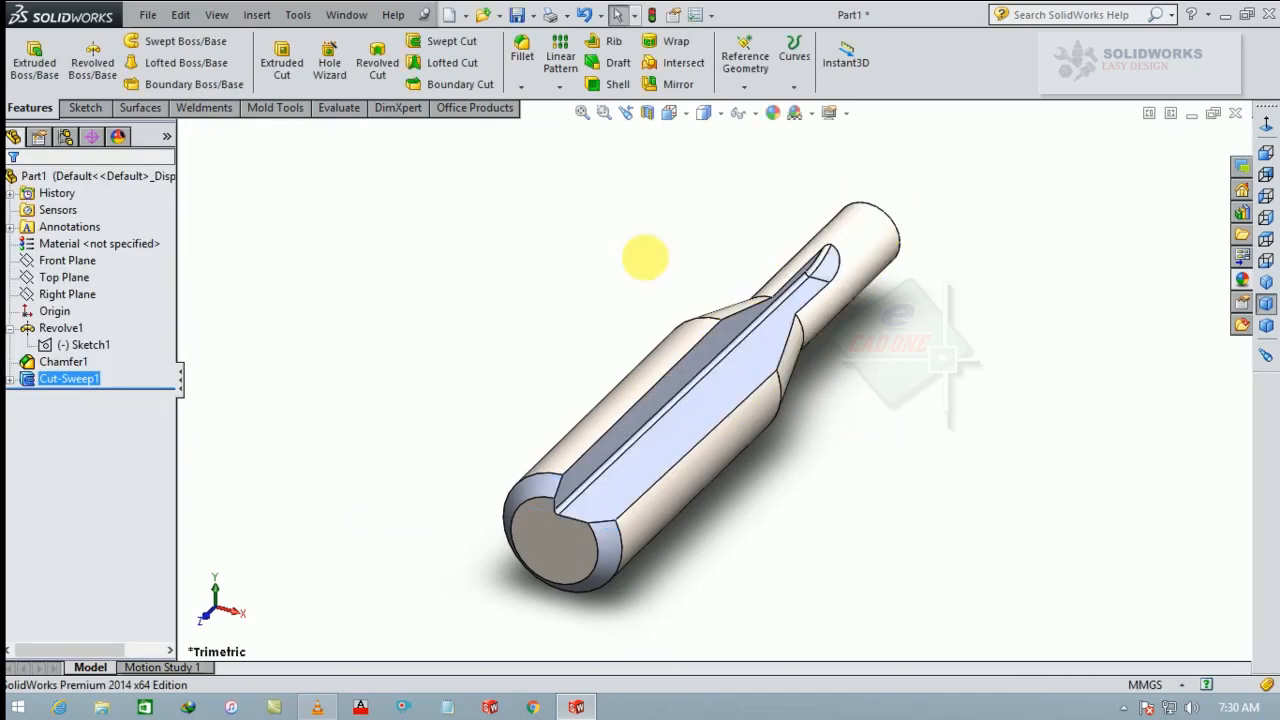
Circular-pattern the swept cut around the shank's cylindrical face with 3 equally spaced instances over 360°
left_click(557, 90)
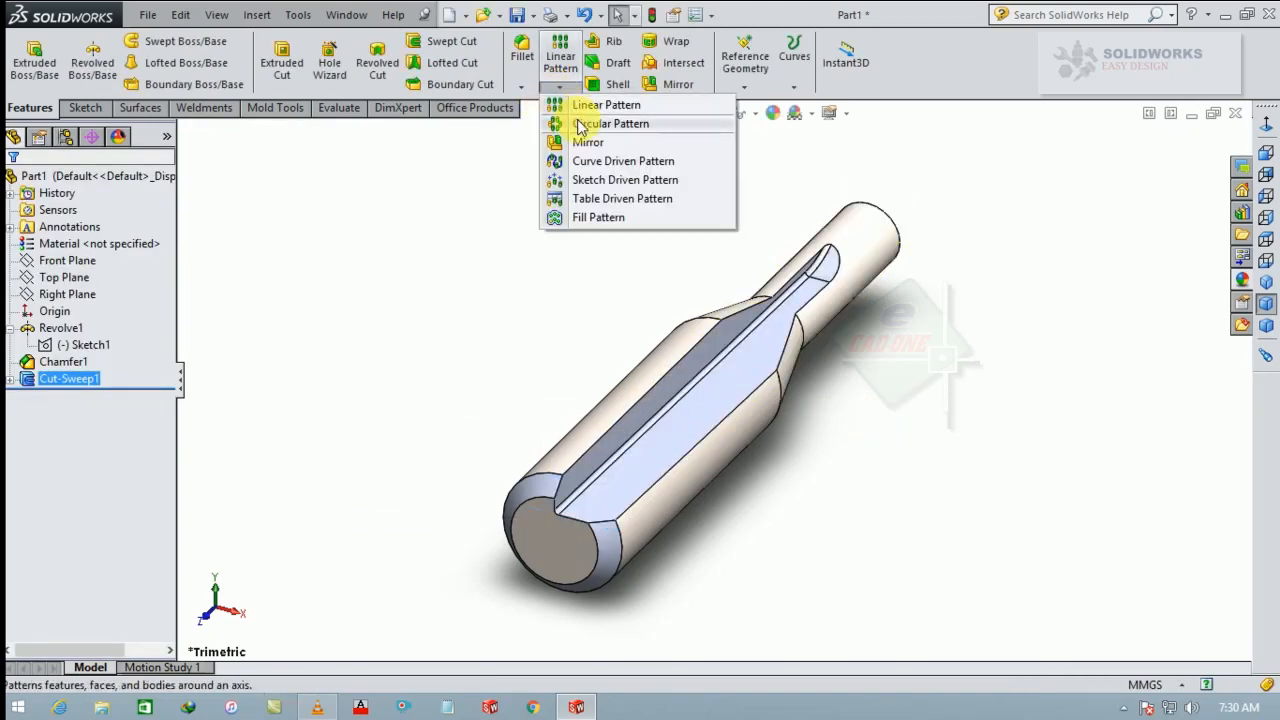
left_click(580, 123)
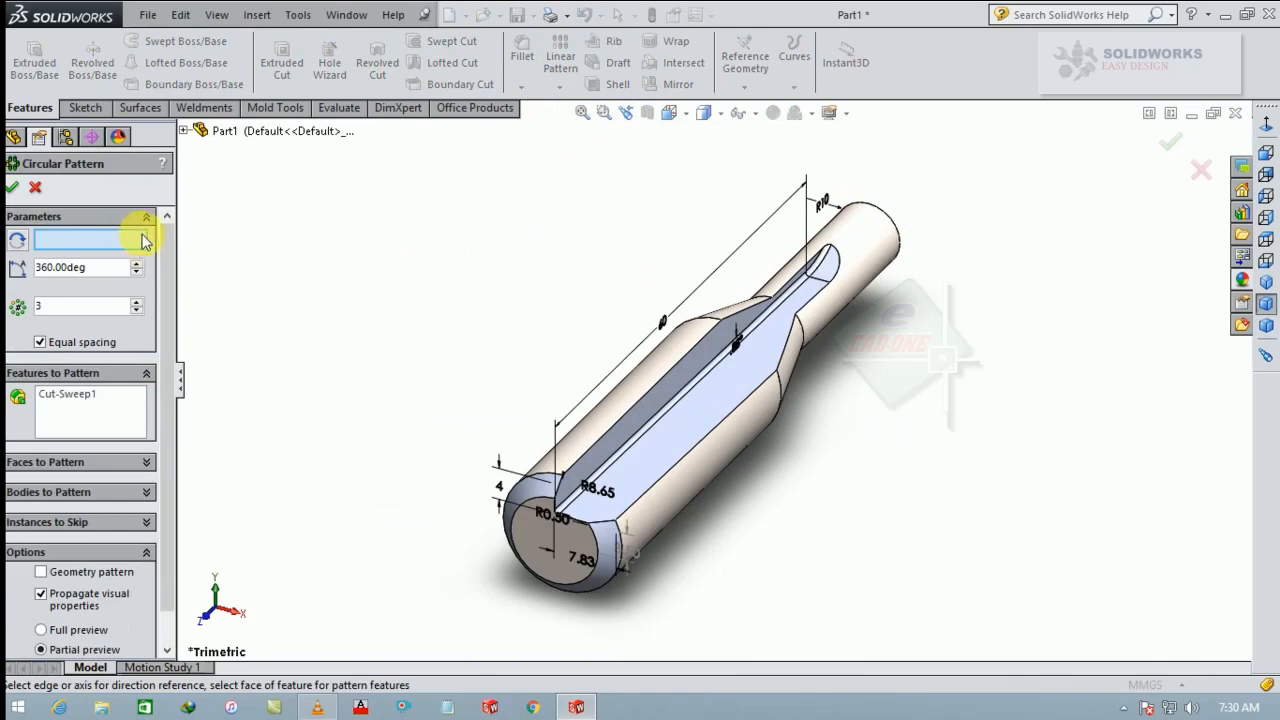
left_click(920, 248)
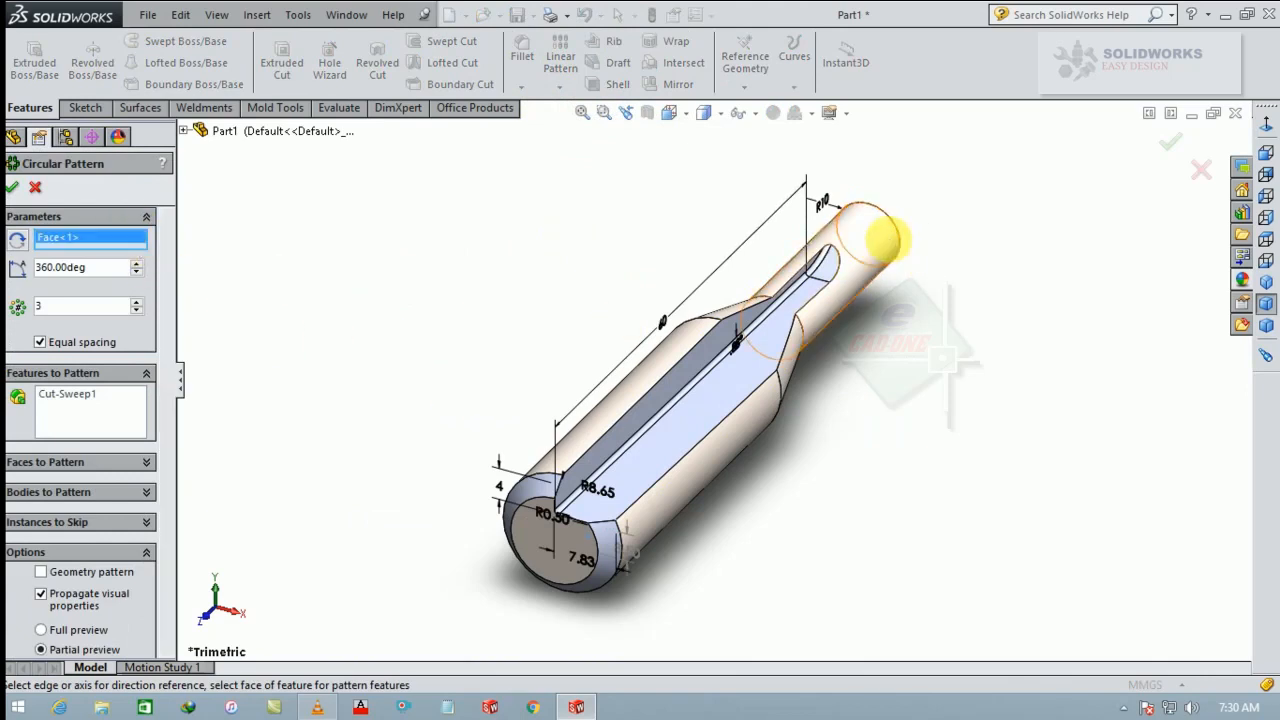
left_click(12, 187)
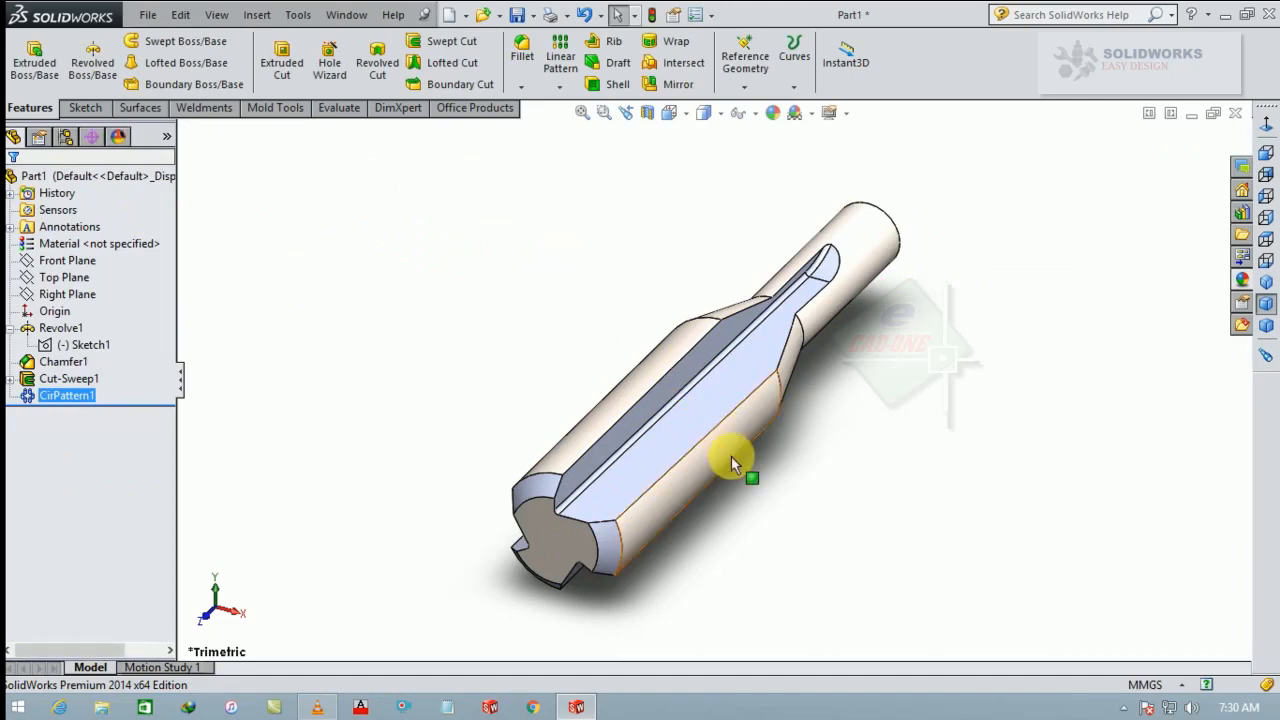
Twist the fluted body by 180° with a Flex feature, keeping hard edges on
middle_click_drag(737, 463, 766, 437)
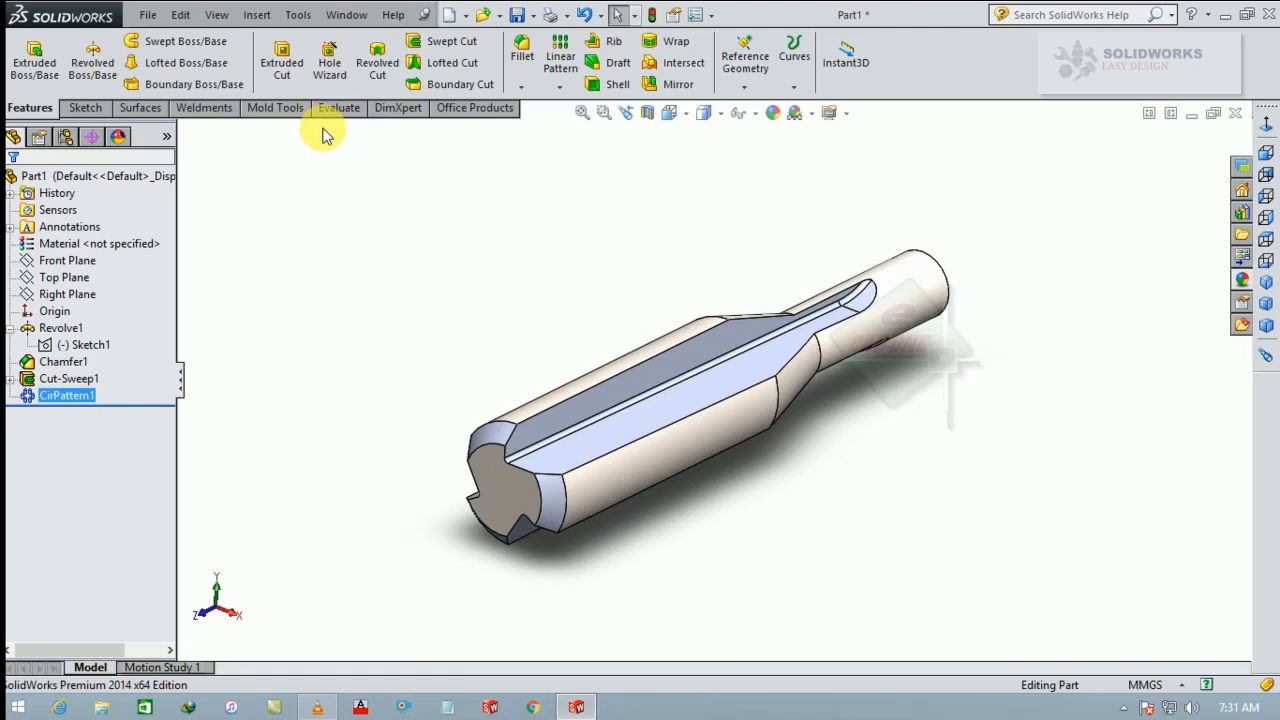
left_click(257, 14)
mouse_move(389, 82)
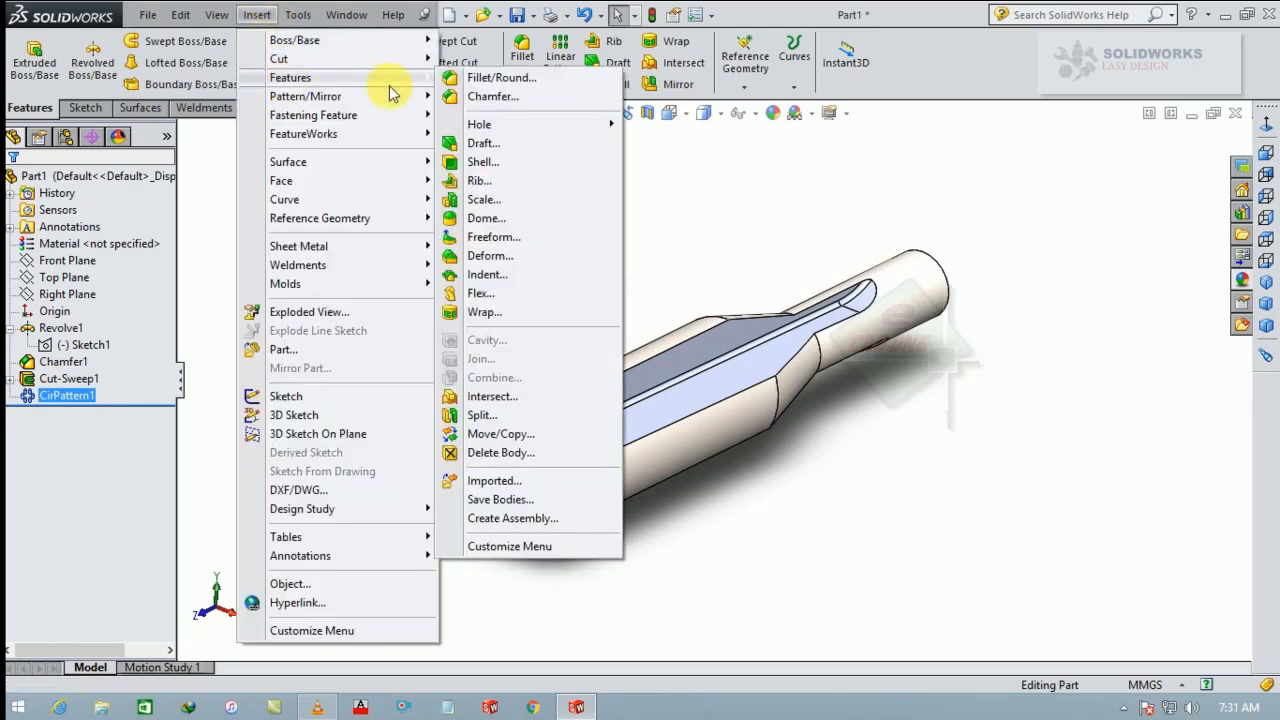
left_click(498, 293)
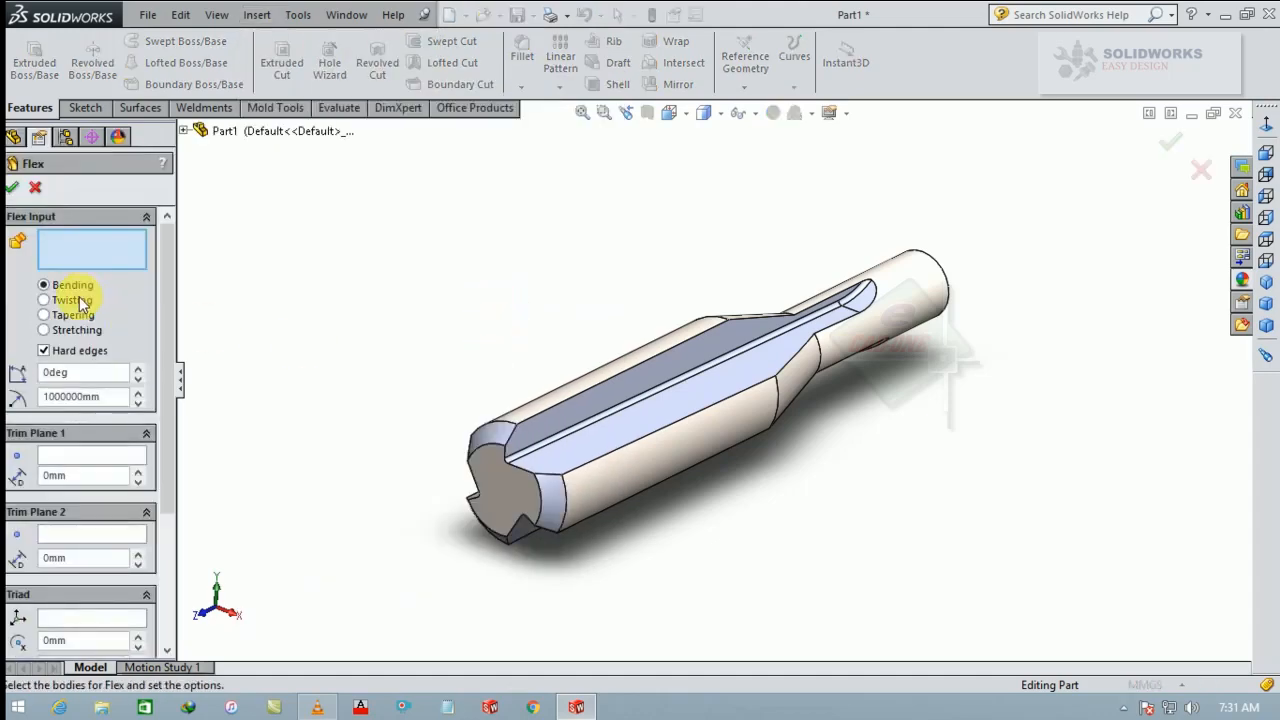
left_click(80, 300)
left_click(580, 429)
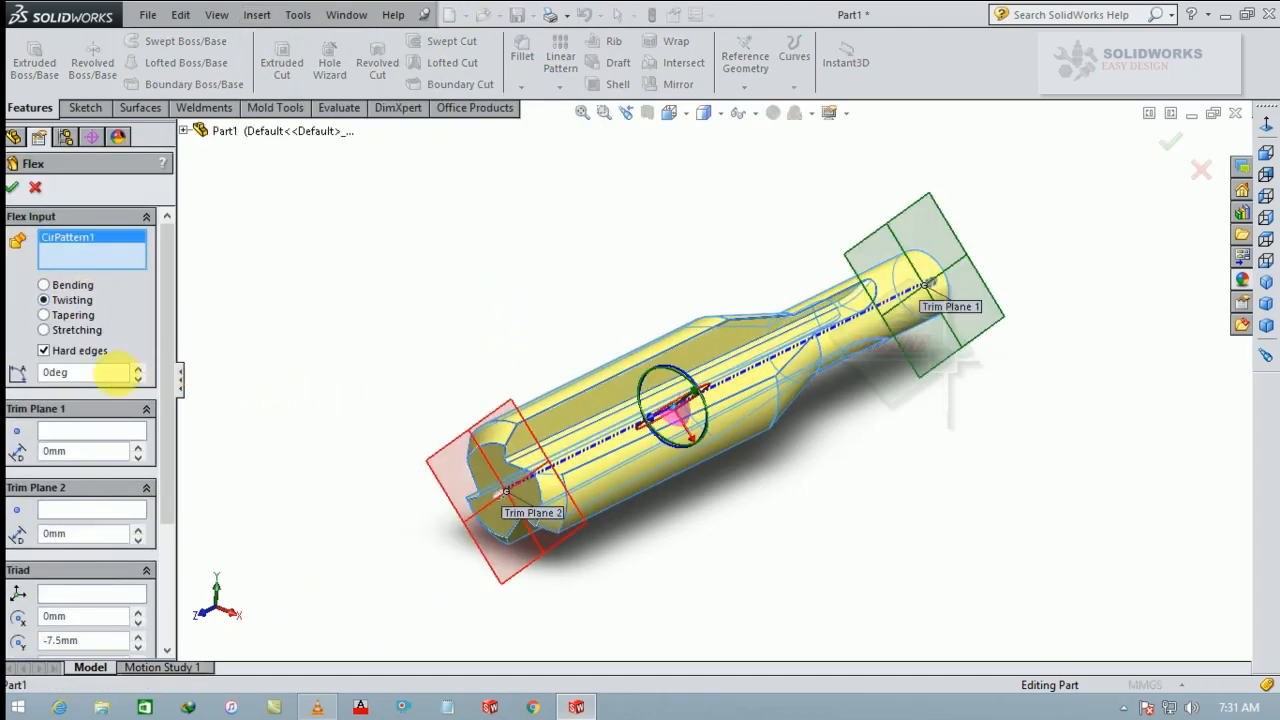
left_click_drag(95, 376, 14, 372)
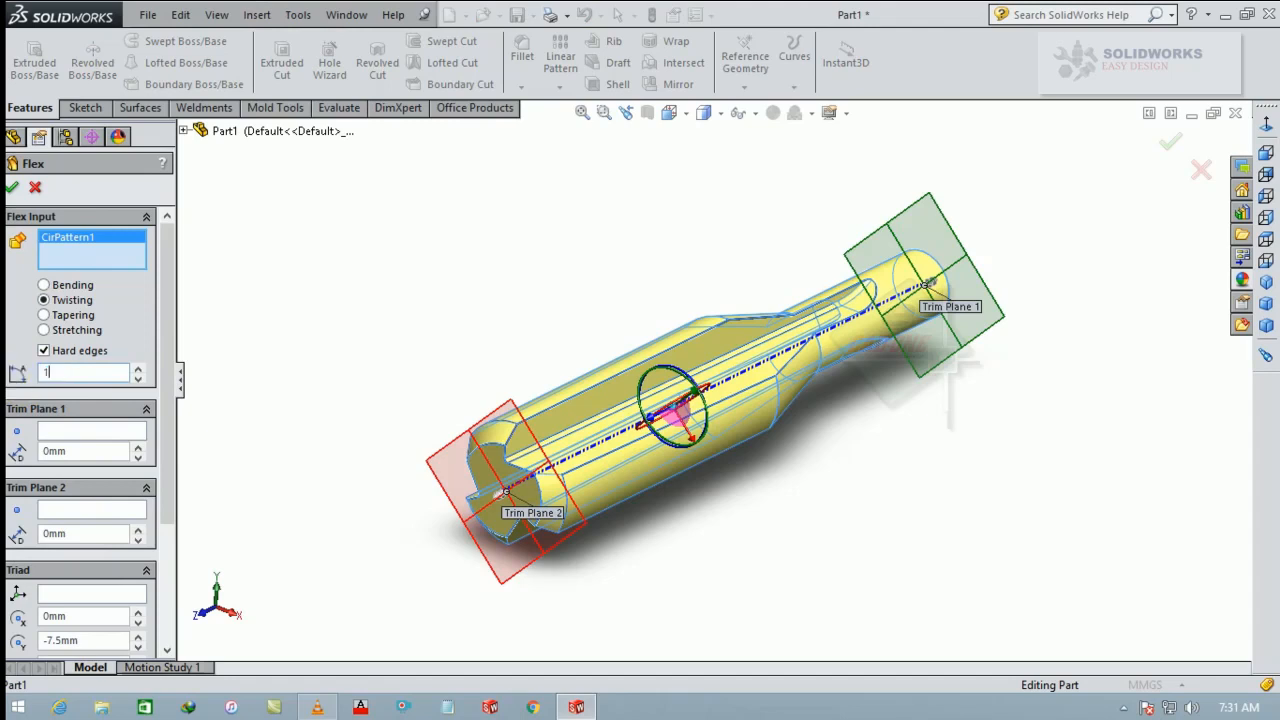
key("Return")
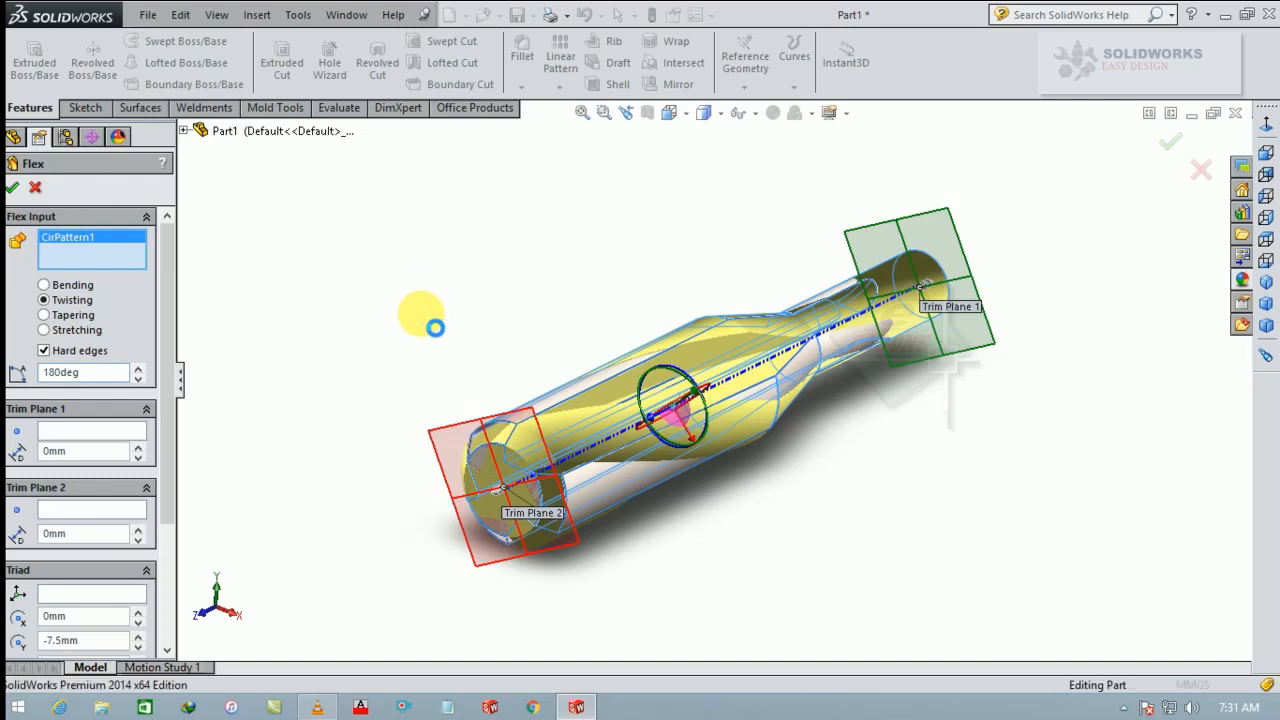
Start a sketch on the fluted end face and draw a circle about 15.9 mm in diameter centred on the tool axis
left_click(515, 490)
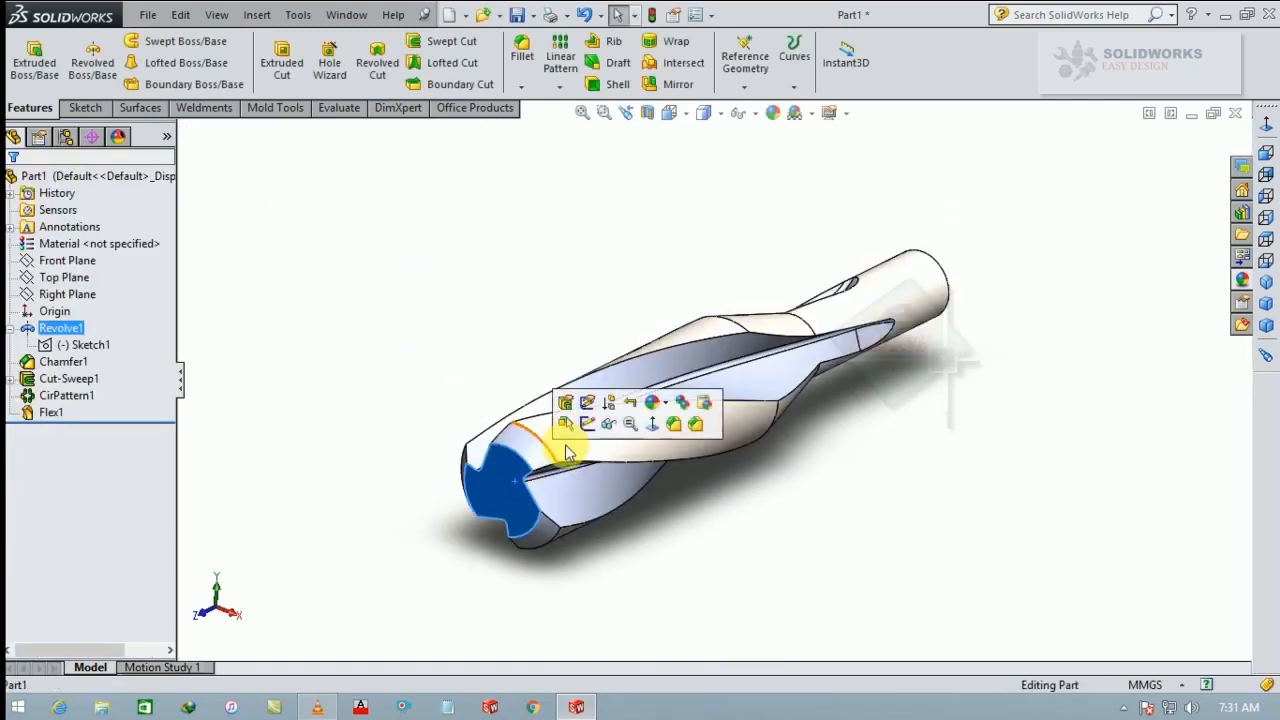
left_click(588, 424)
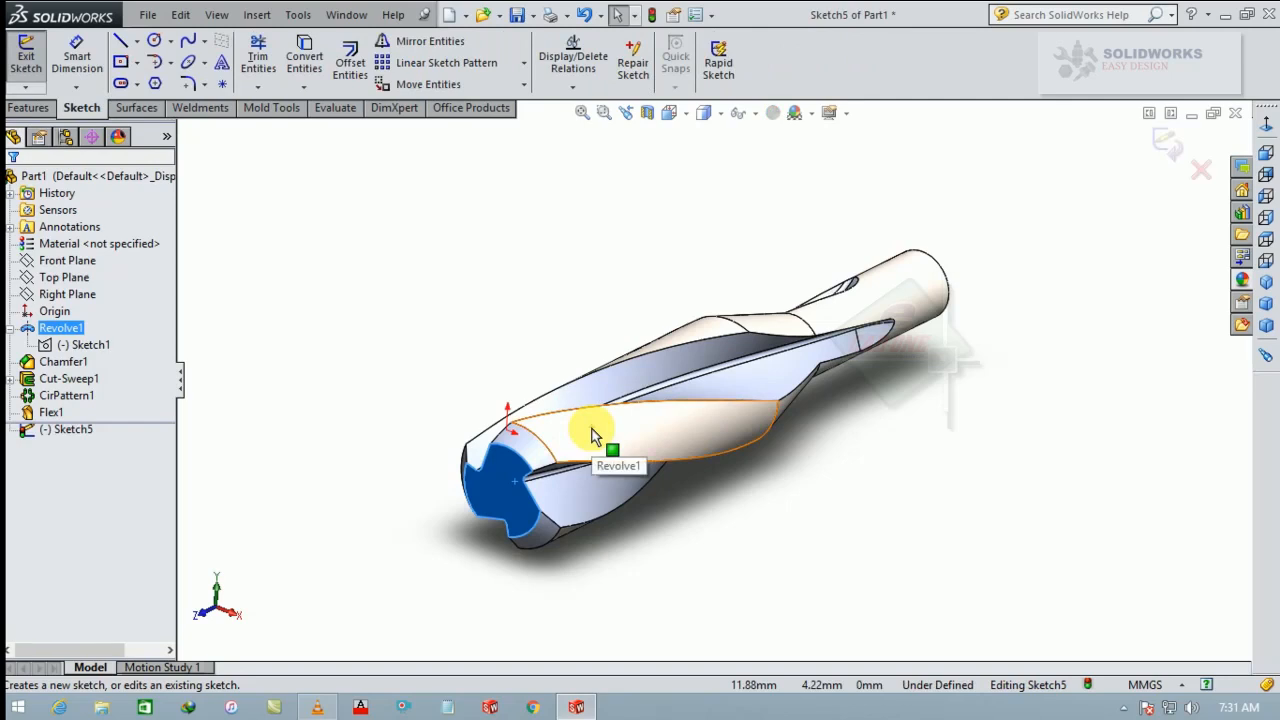
left_click(155, 42)
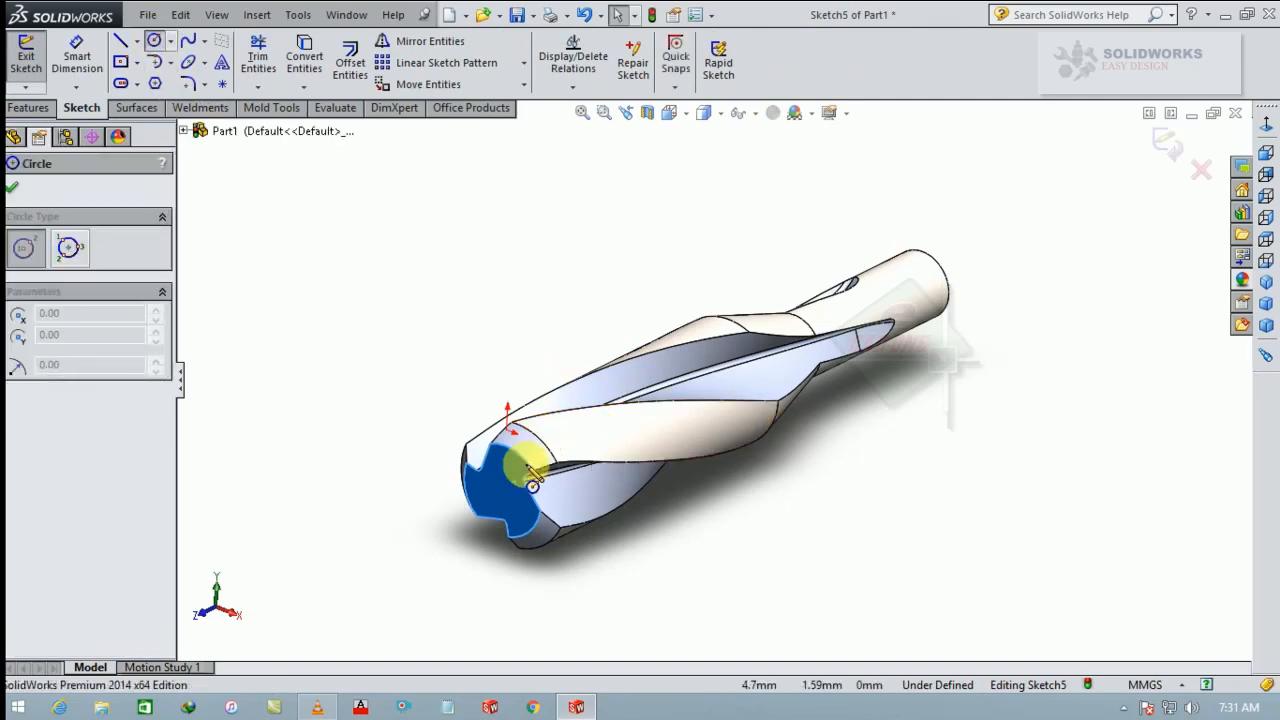
scroll(508, 540, "down", 1)
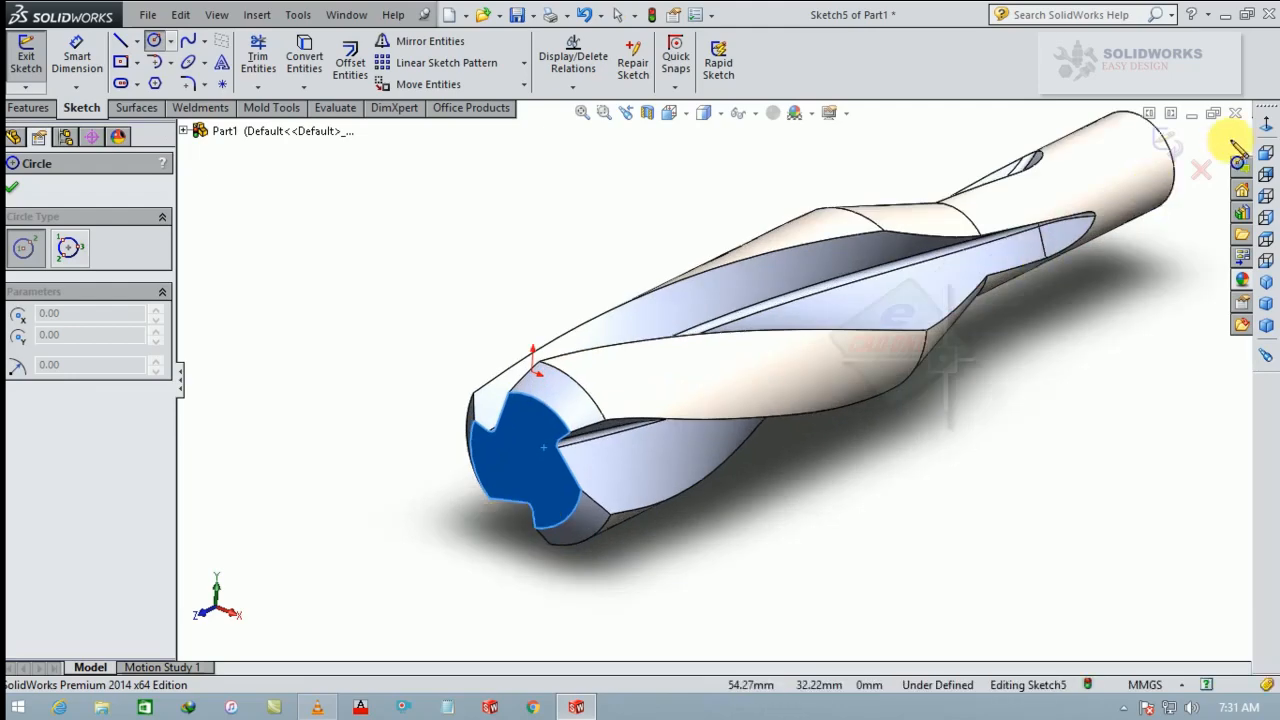
left_click(1263, 150)
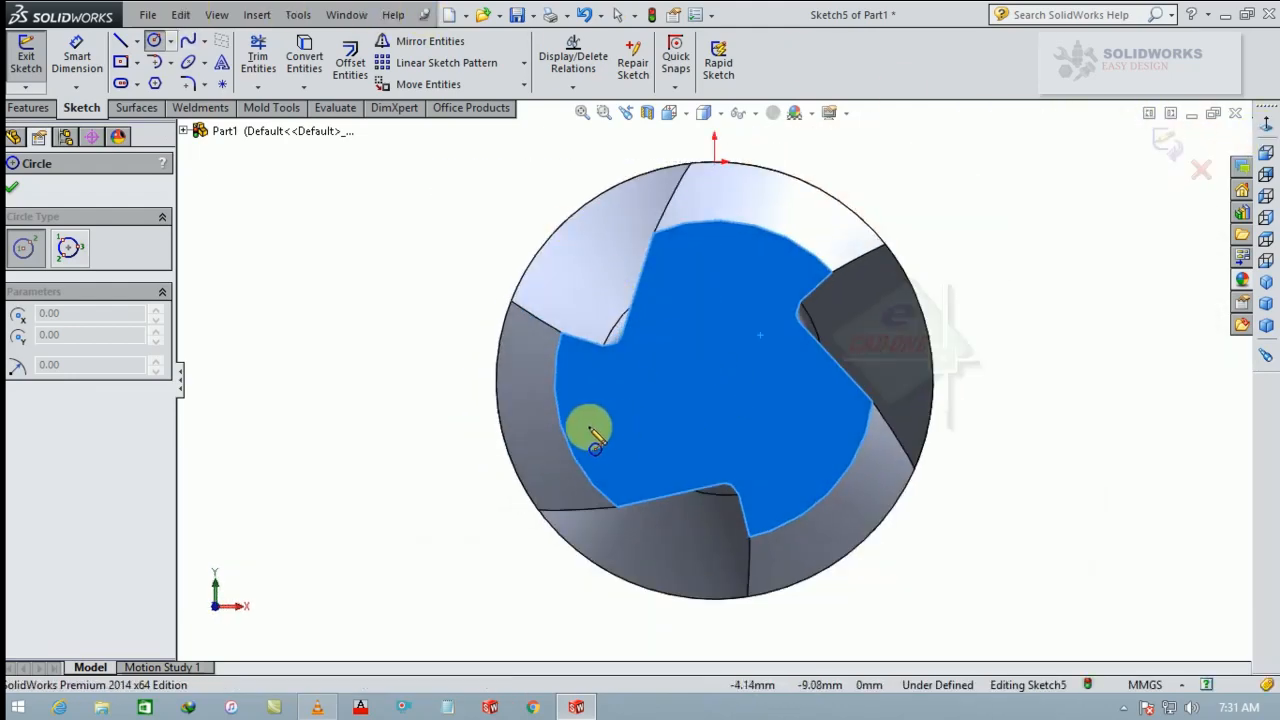
left_click(714, 380)
left_click(522, 252)
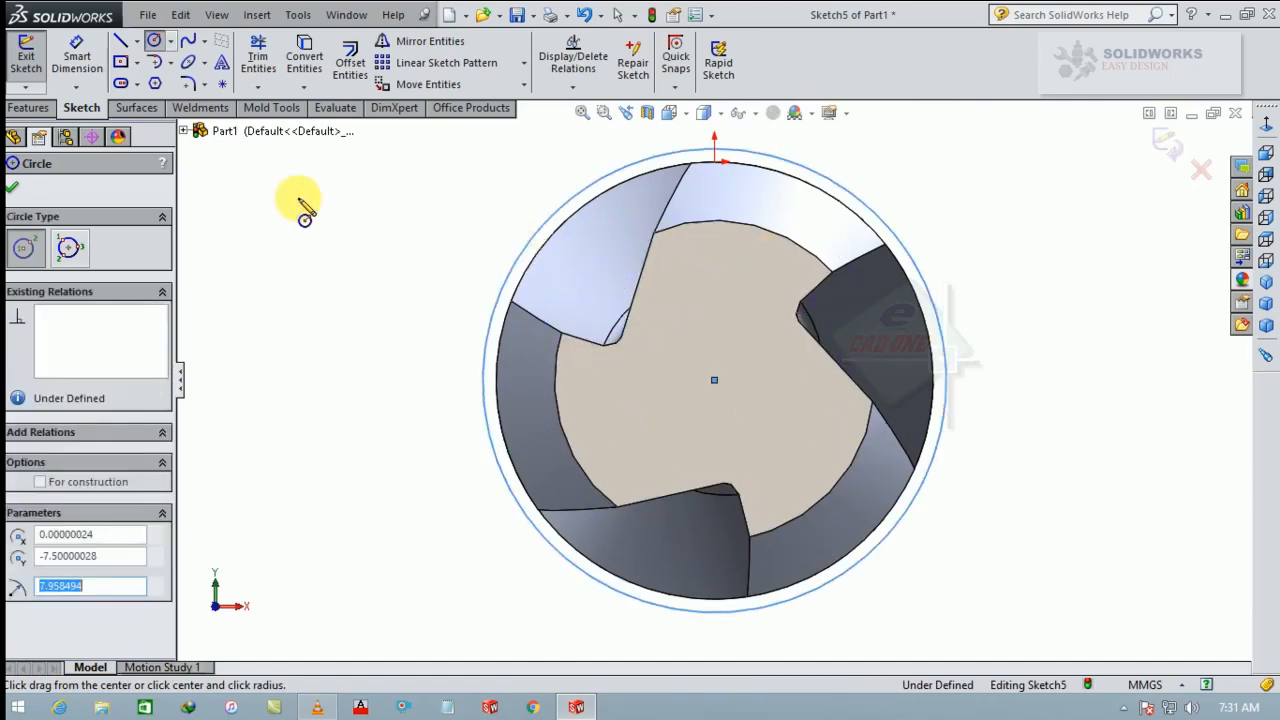
Dimension the circle's diameter to 14 mm and exit the sketch
left_click(58, 68)
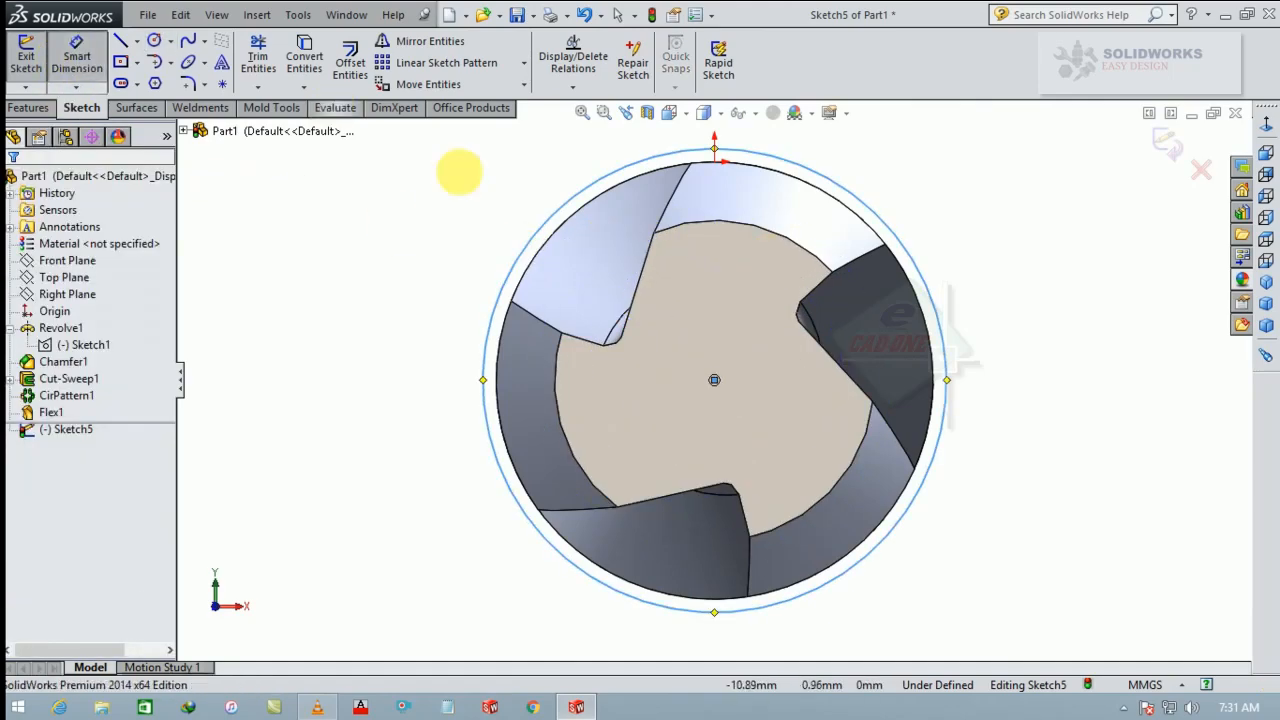
left_click(486, 302)
left_click(403, 370)
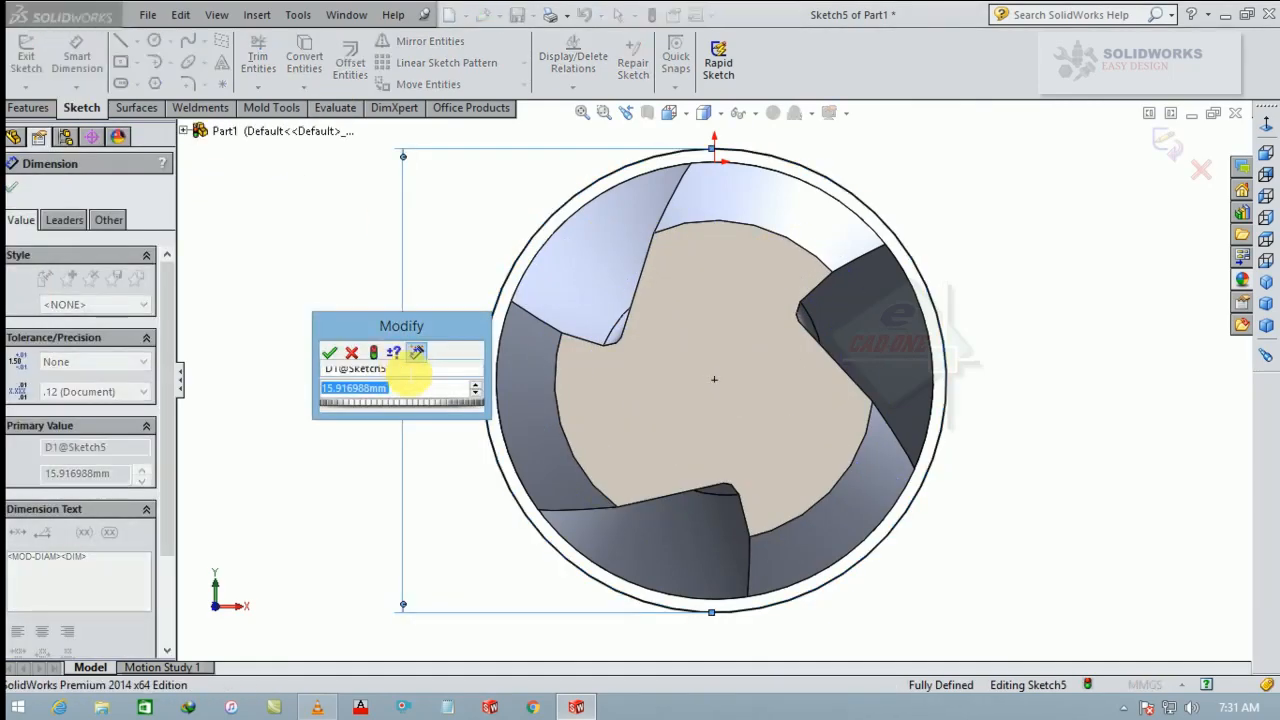
type("14")
key("Return")
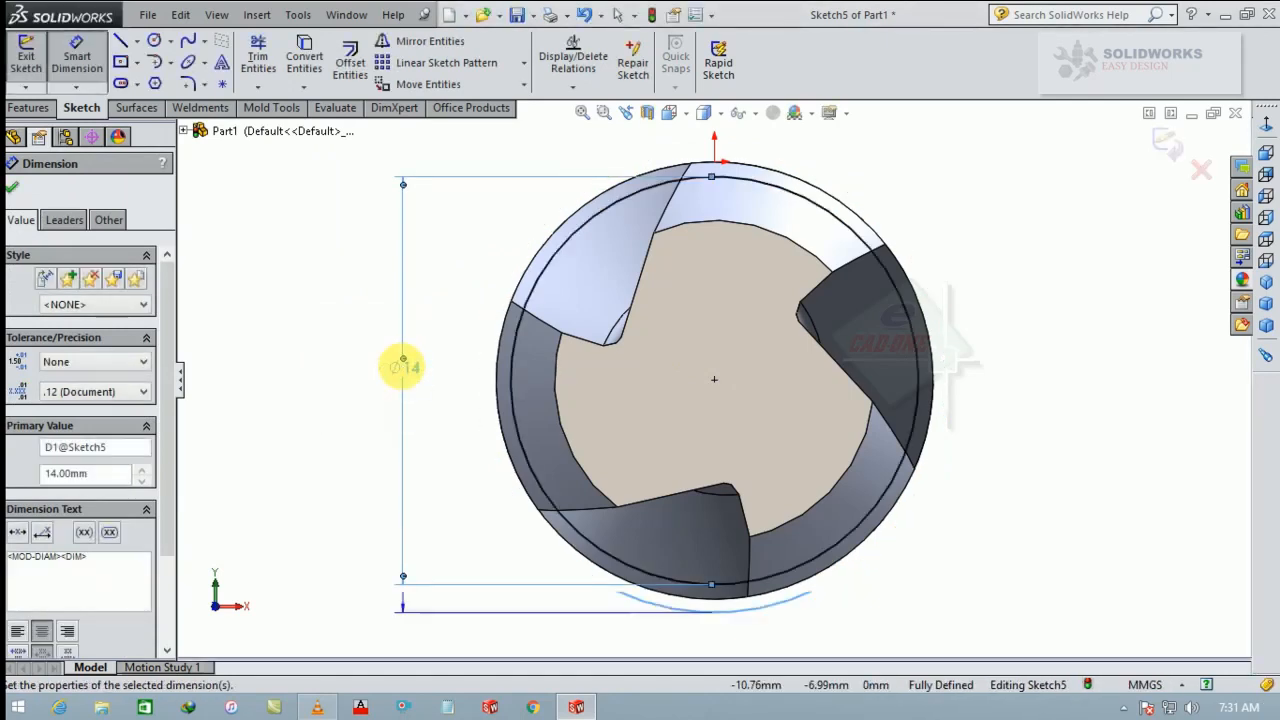
left_click(13, 187)
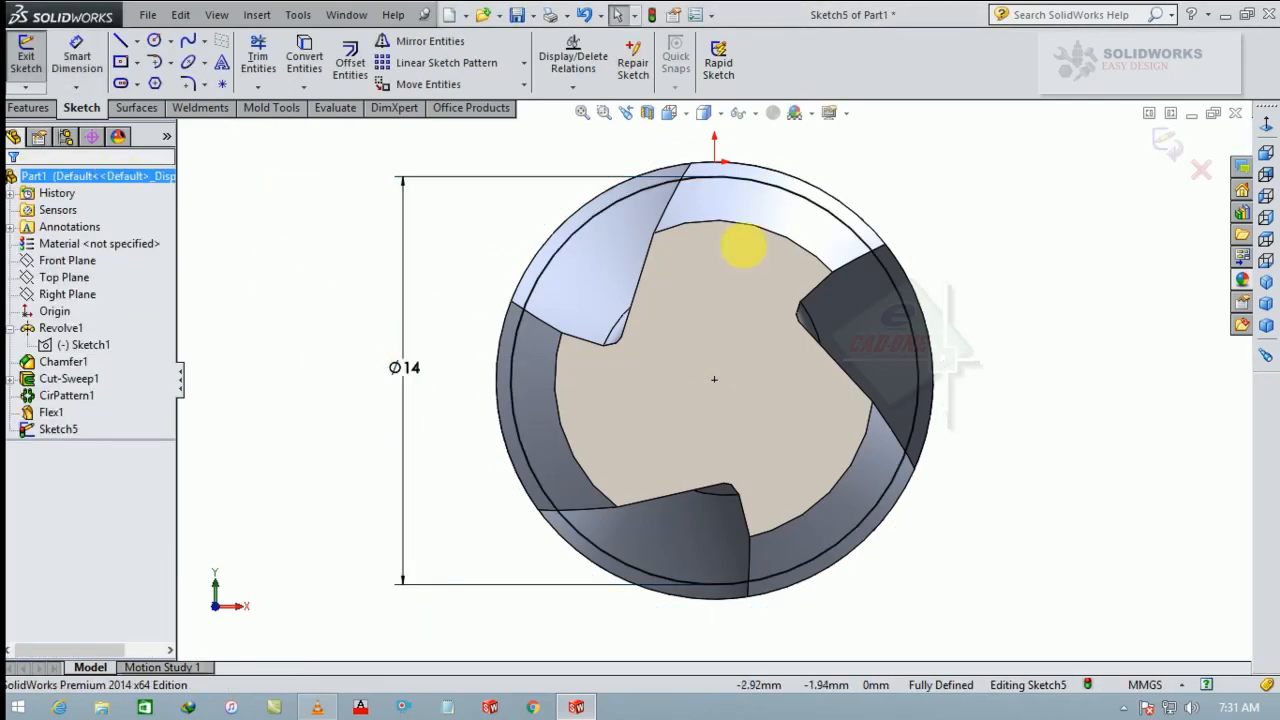
left_click(1166, 142)
left_click(1266, 283)
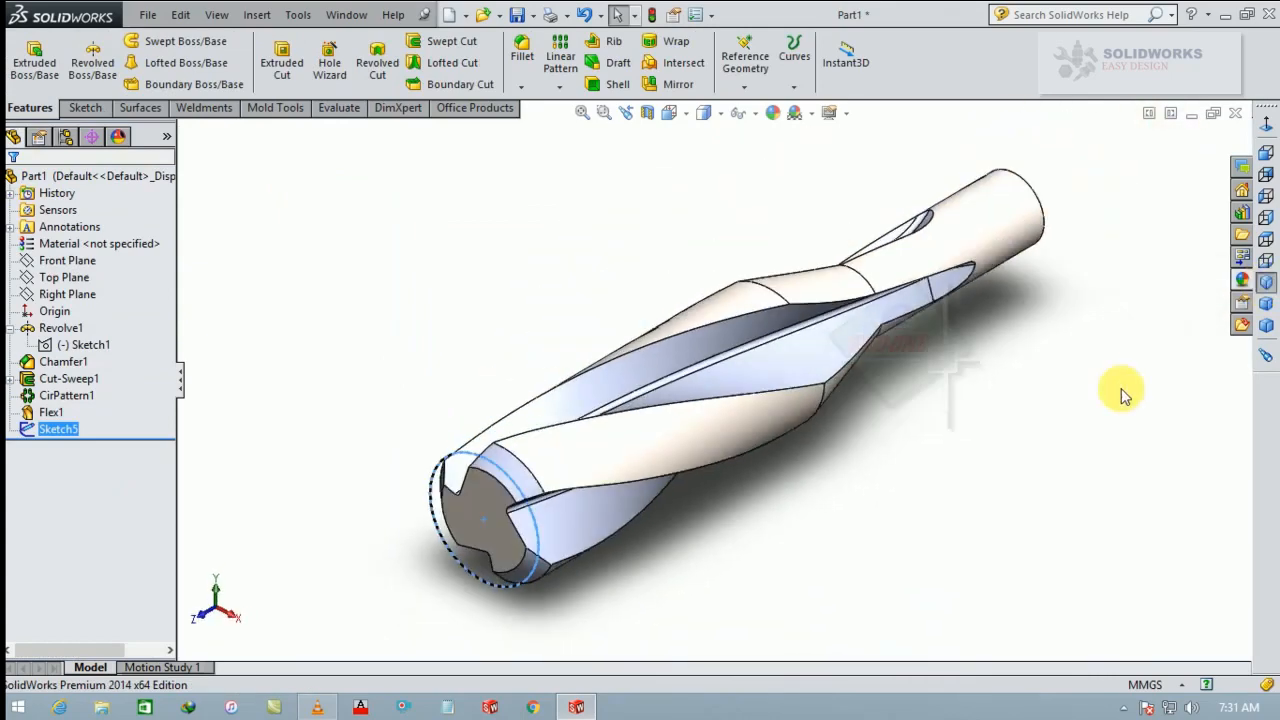
left_click(1043, 514)
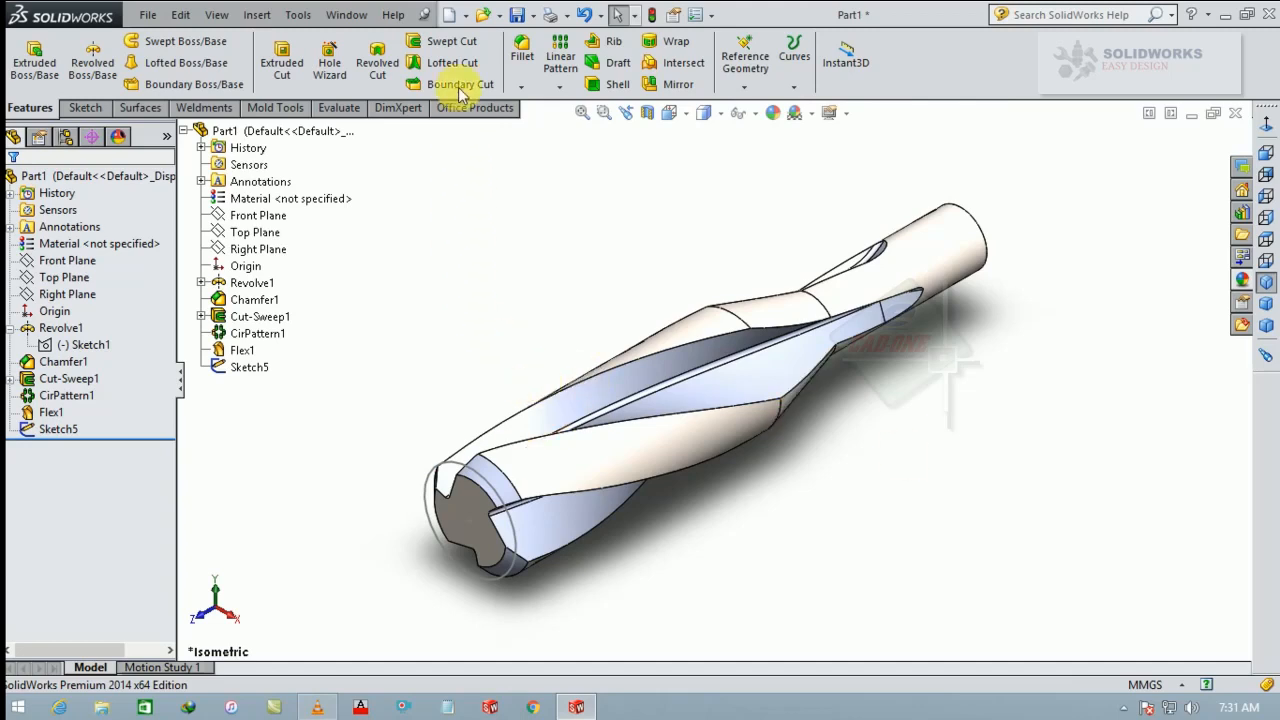
Cut-extrude the circle sketch blind to a depth of 65 mm with the side to cut flipped, removing material outside the circle
left_click(430, 470)
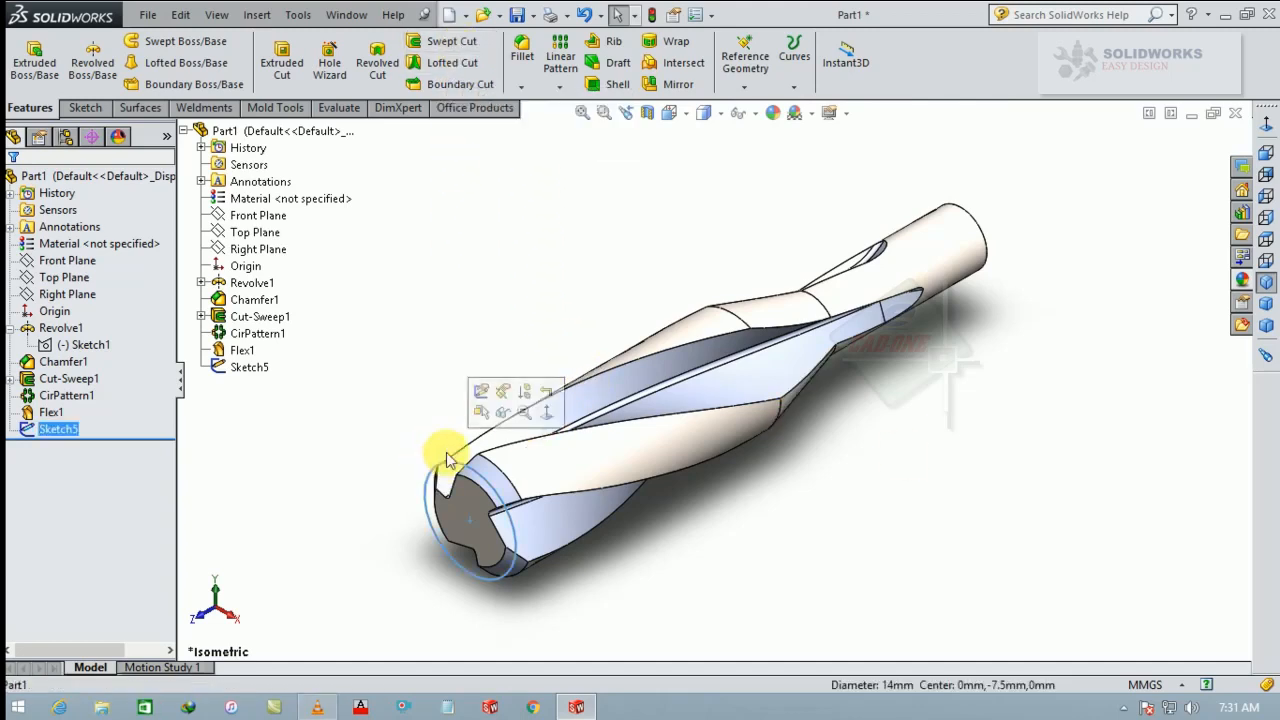
left_click(480, 398)
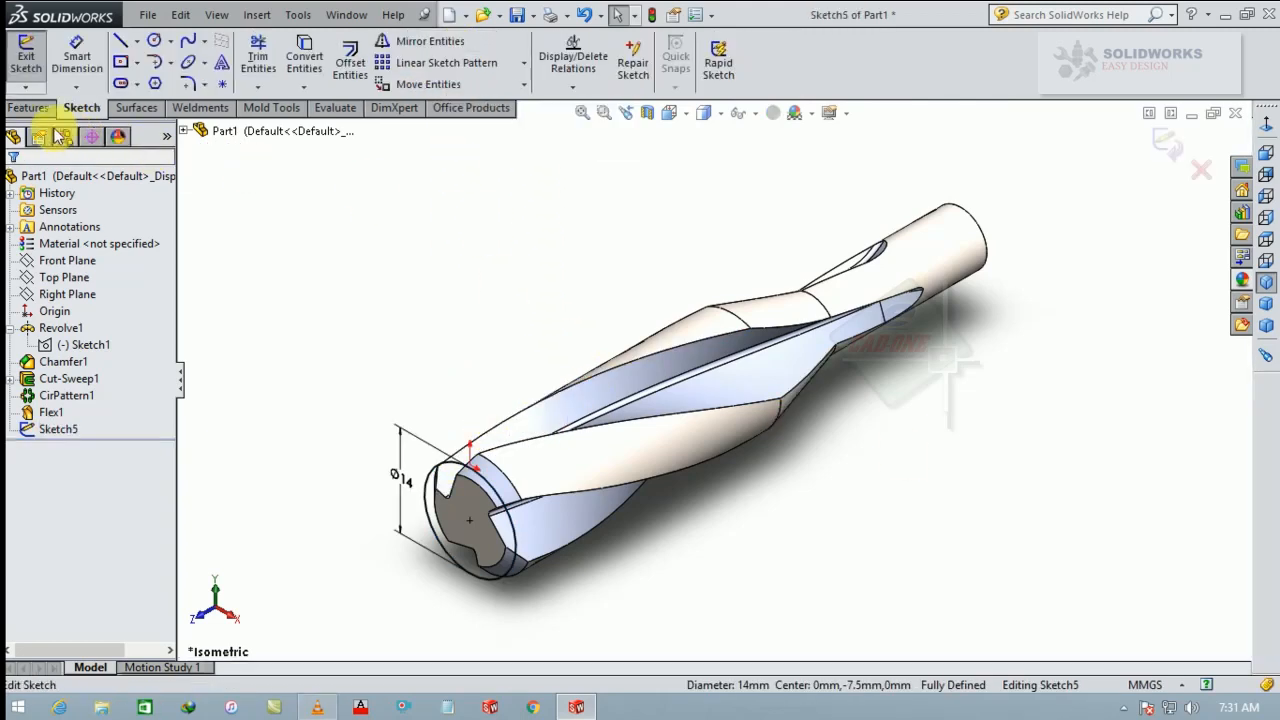
left_click(32, 108)
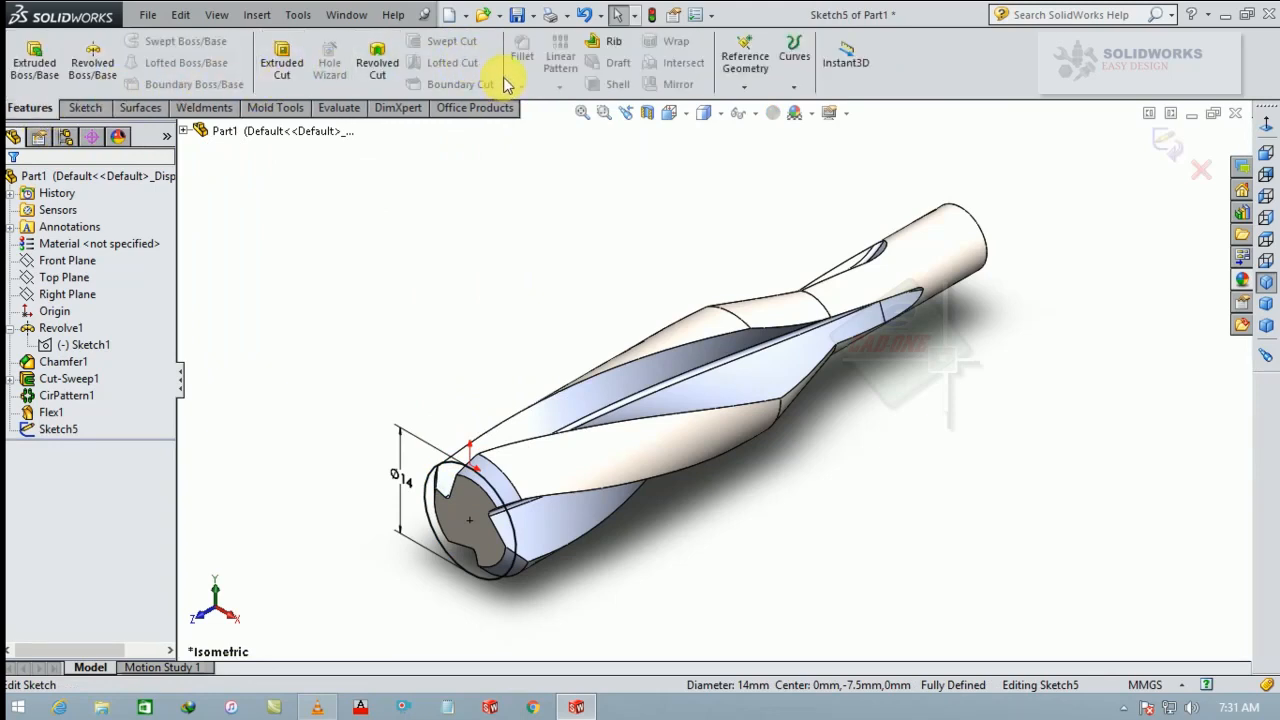
left_click(282, 62)
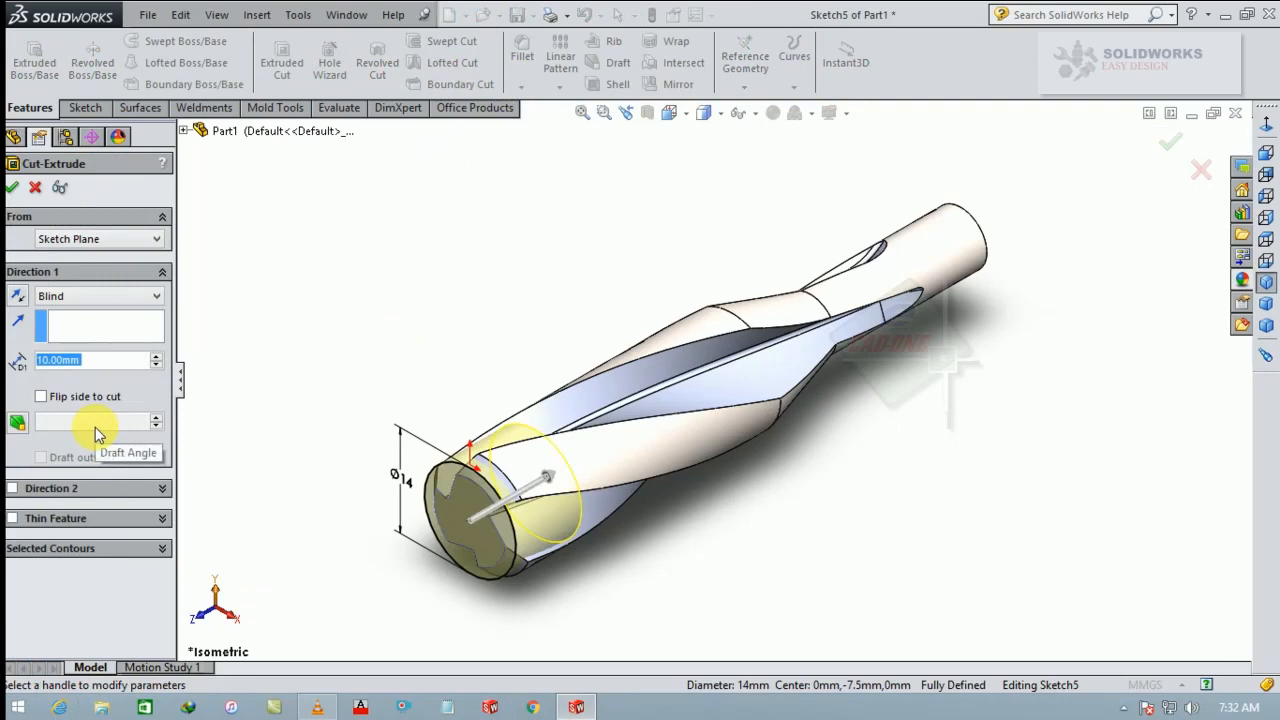
type("65")
key("Return")
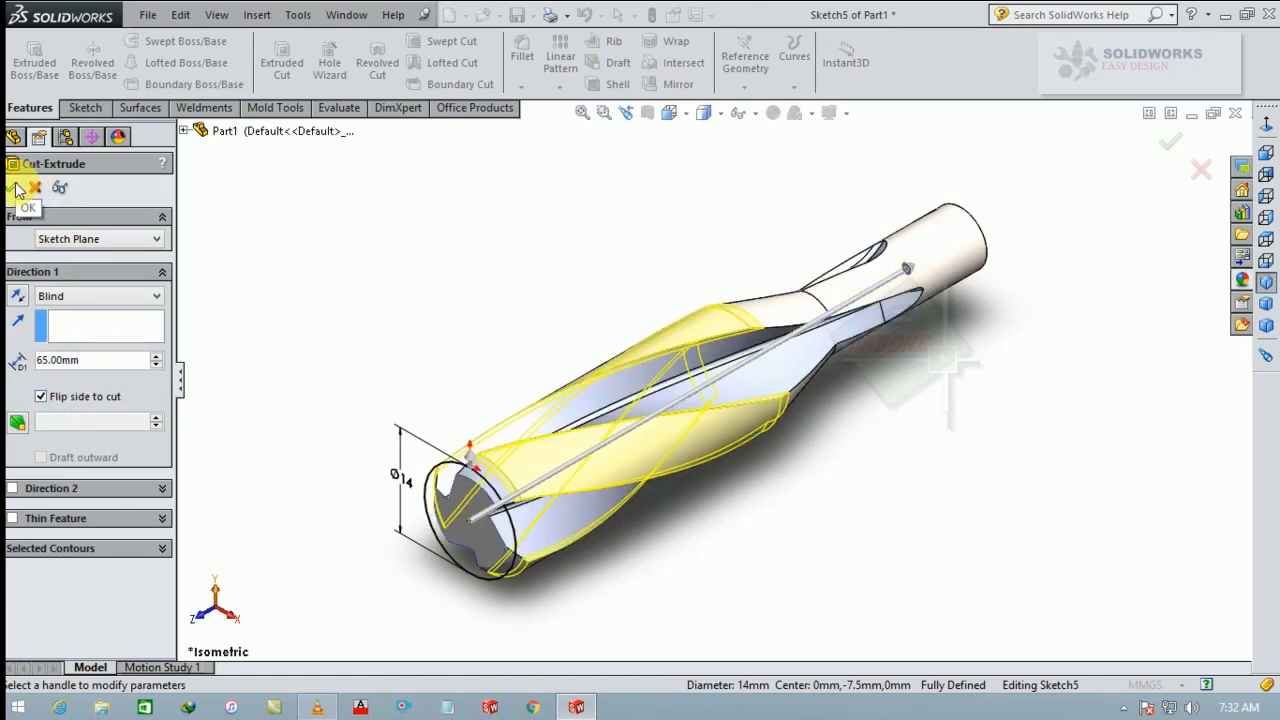
left_click(11, 187)
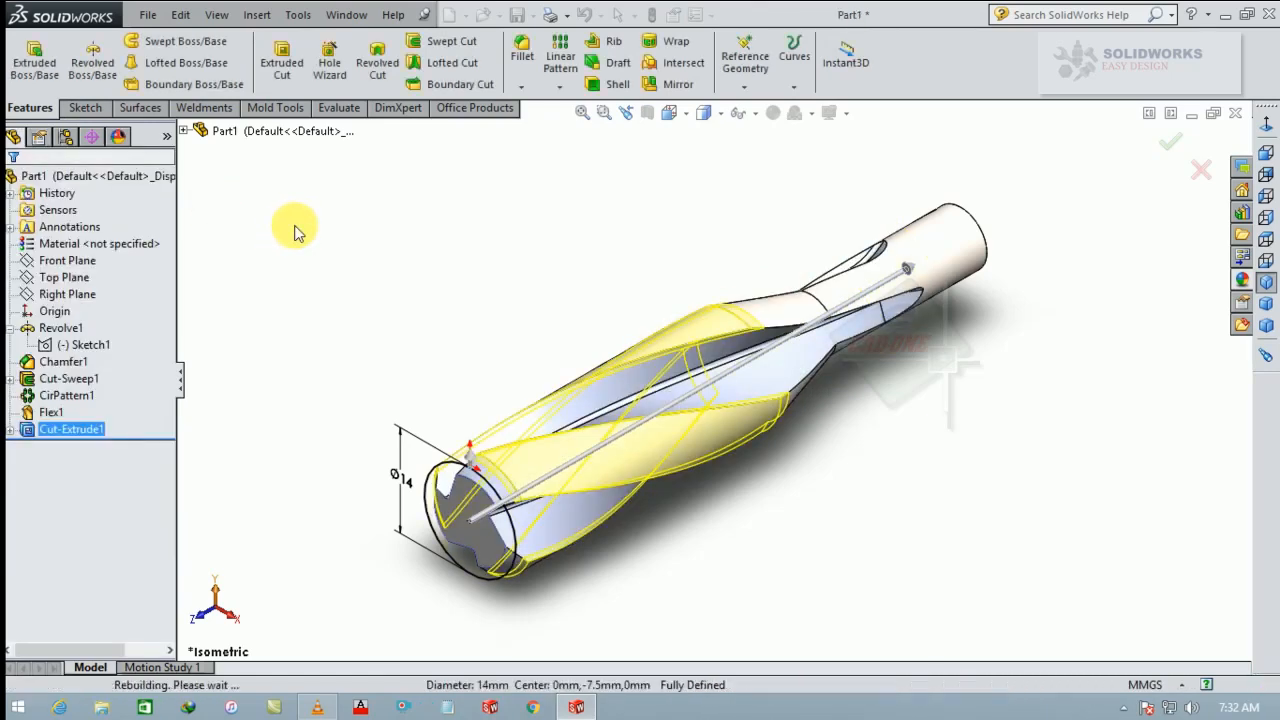
Create a reference plane offset 10 mm outward from the fluted end face
left_click(465, 515)
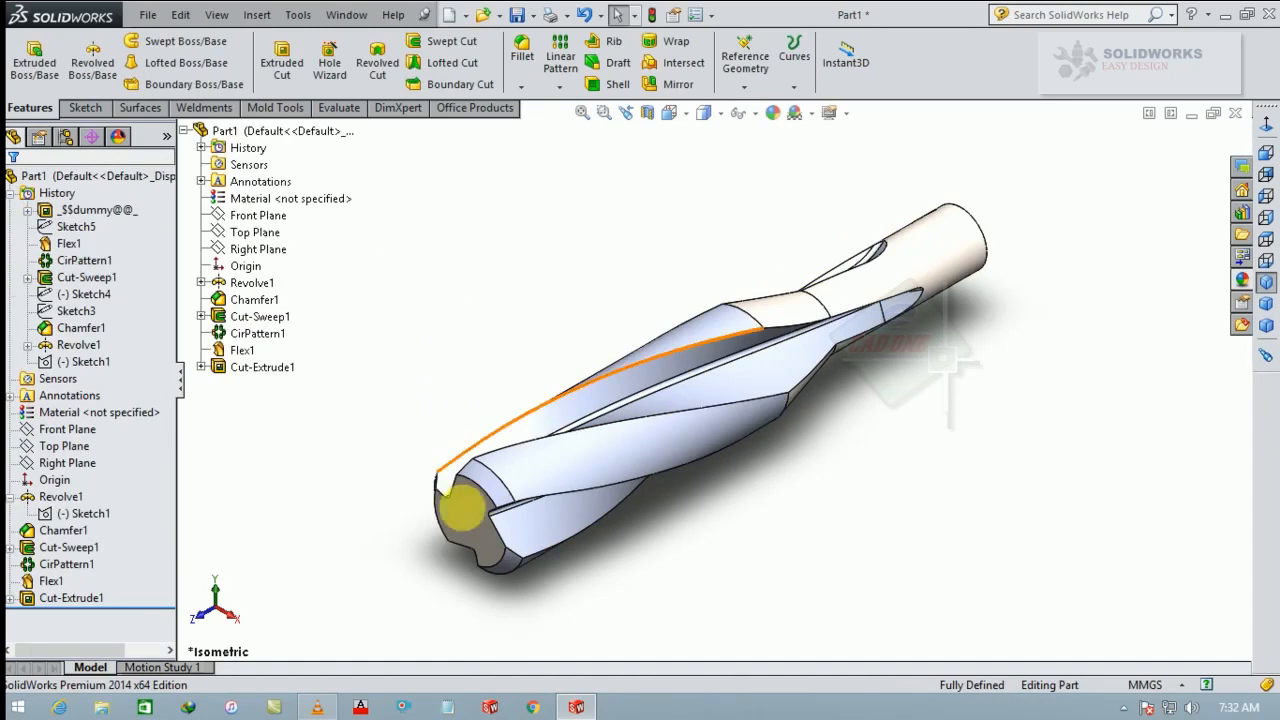
left_click(744, 86)
left_click(763, 105)
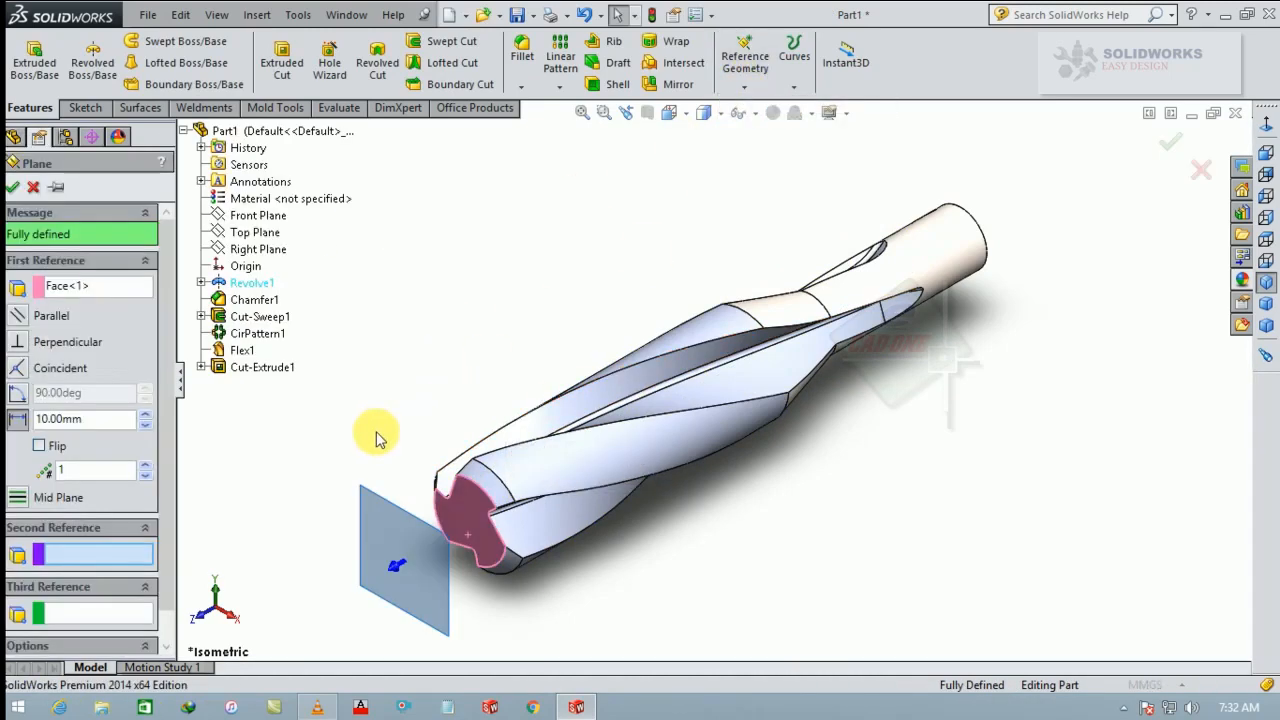
left_click(13, 187)
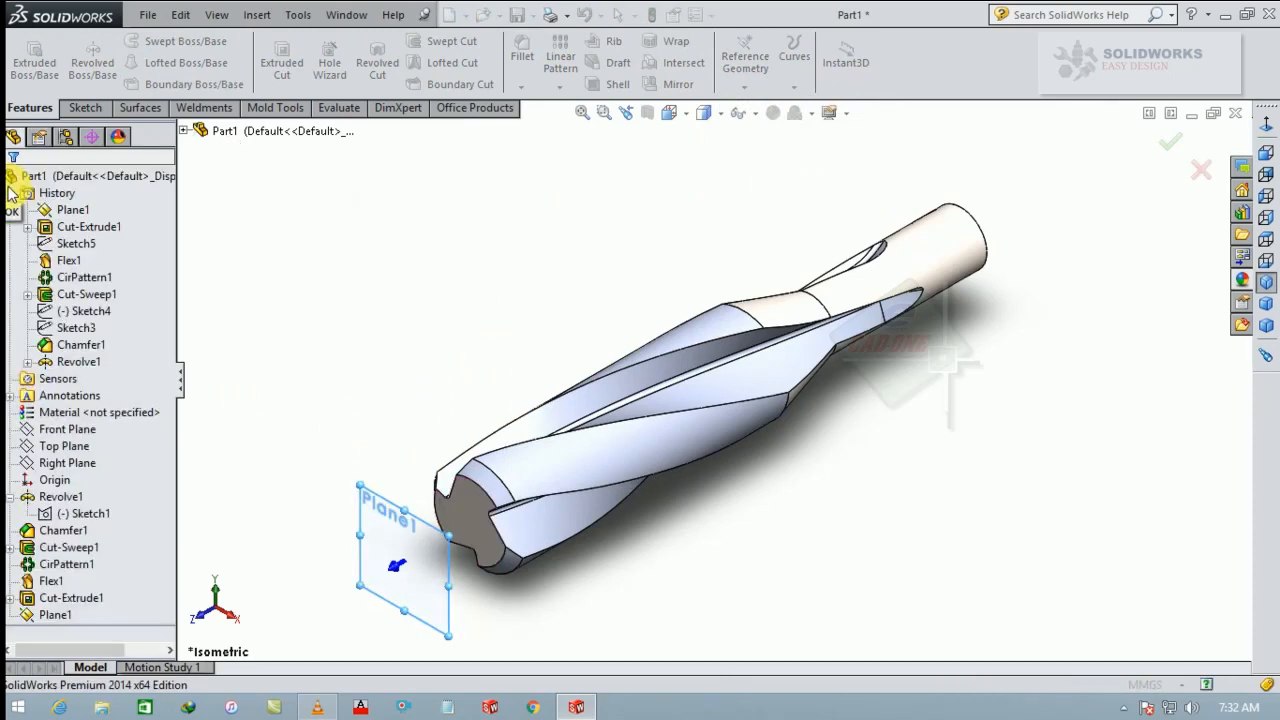
Start a sketch on the offset plane and convert the extruded cut's 14 mm circle into it
left_click(406, 512)
left_click(472, 488)
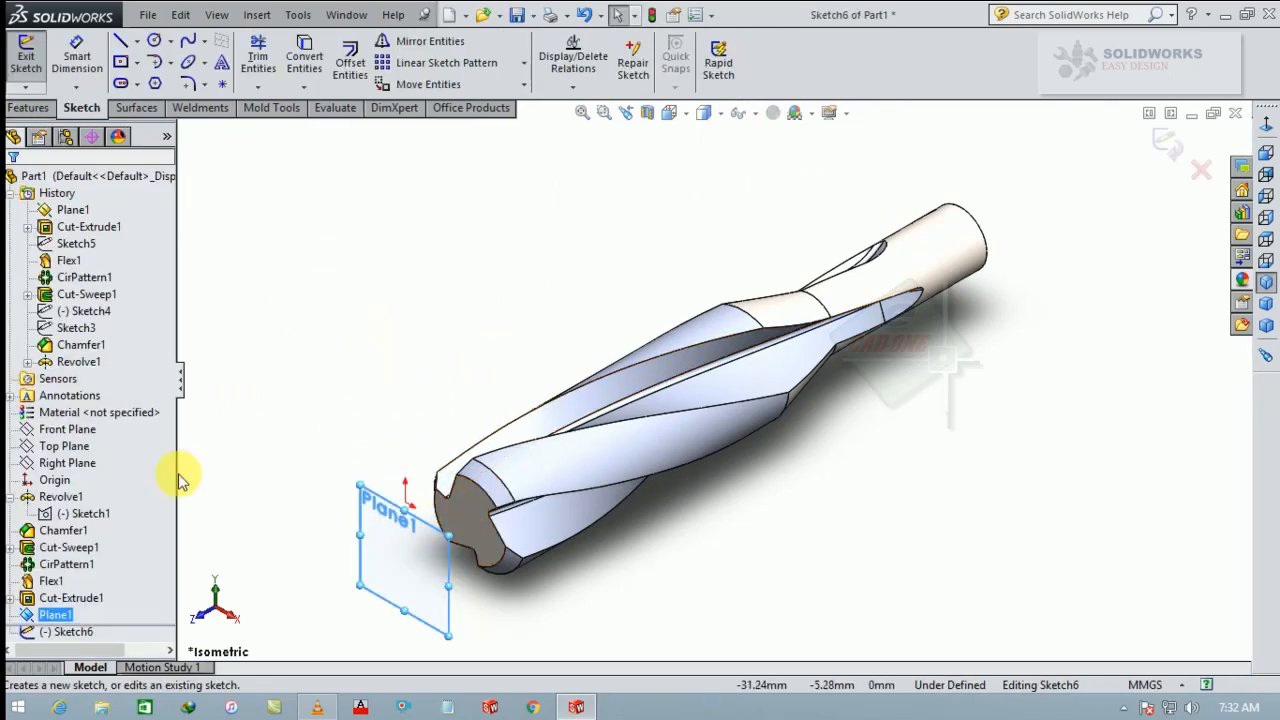
left_click(11, 193)
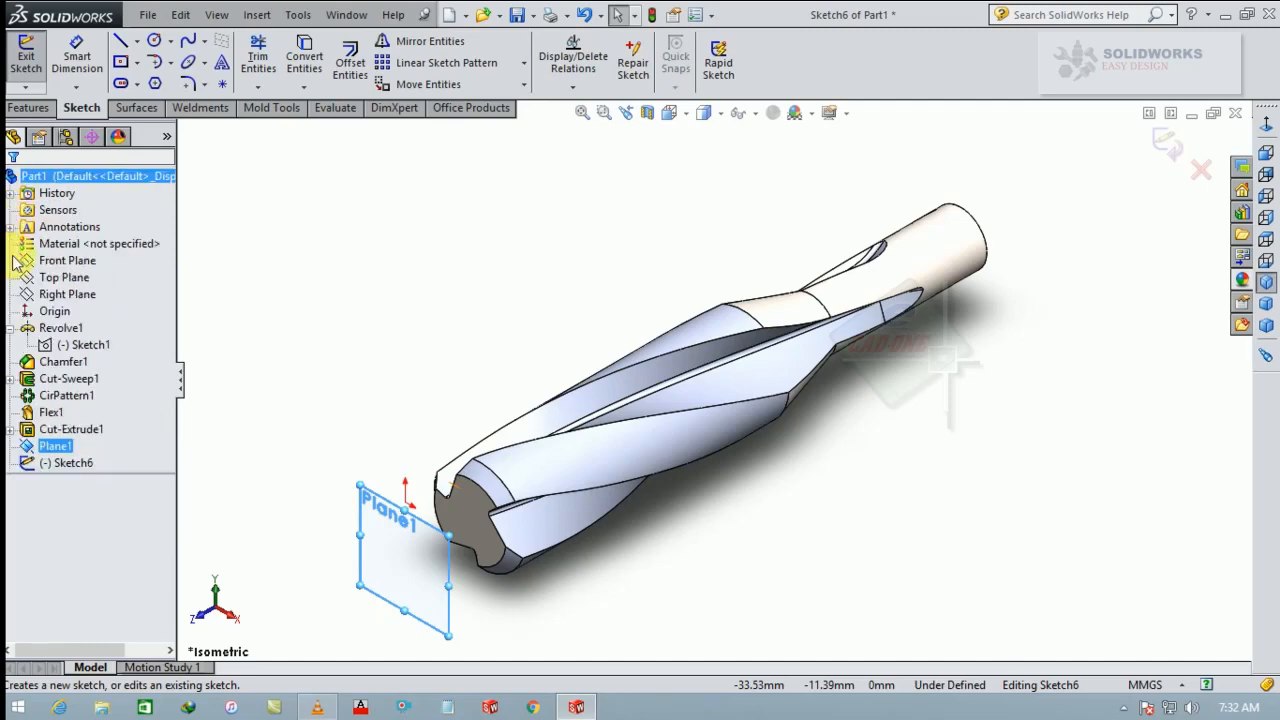
left_click(11, 328)
left_click(46, 446, "ctrl")
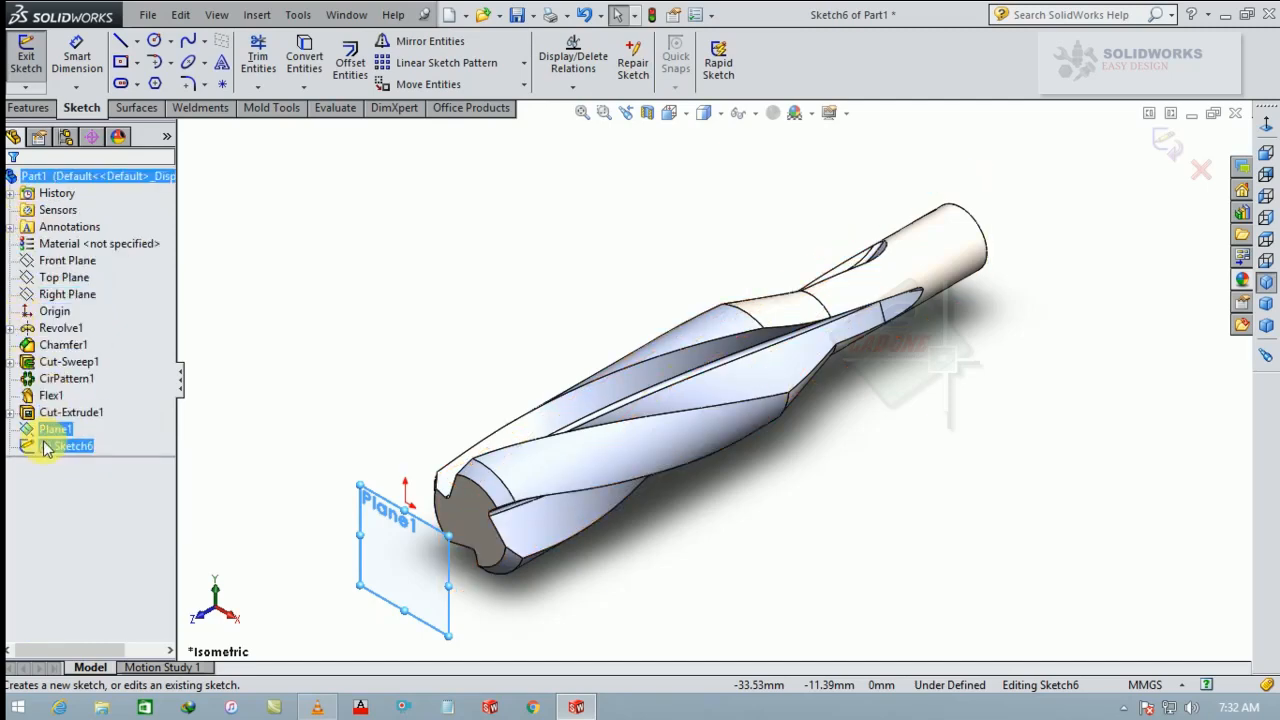
left_click(66, 447)
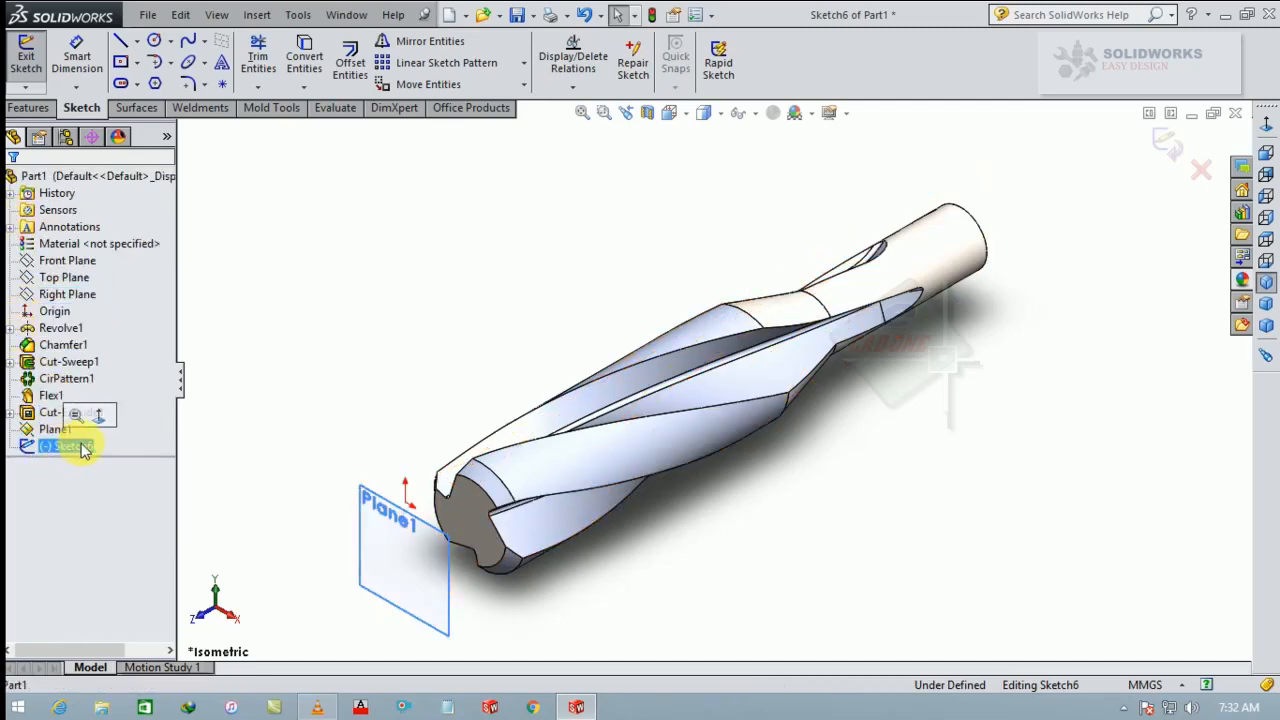
left_click(418, 530)
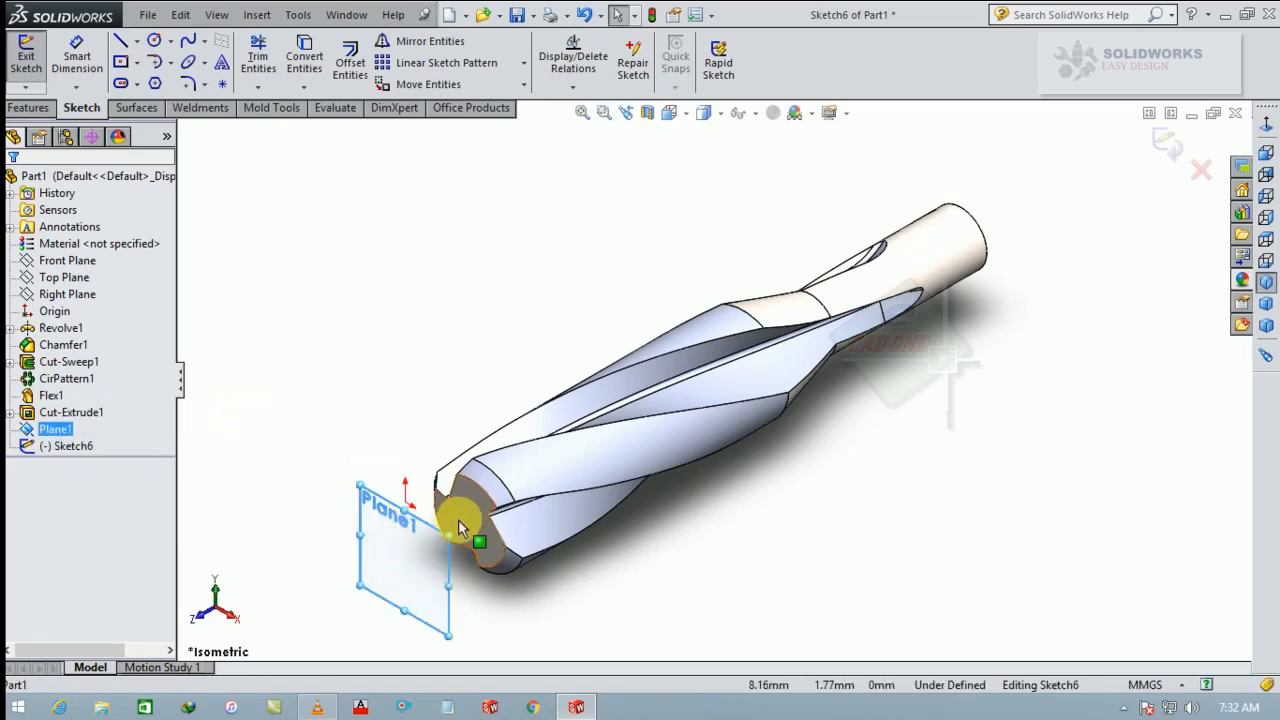
left_click(11, 413)
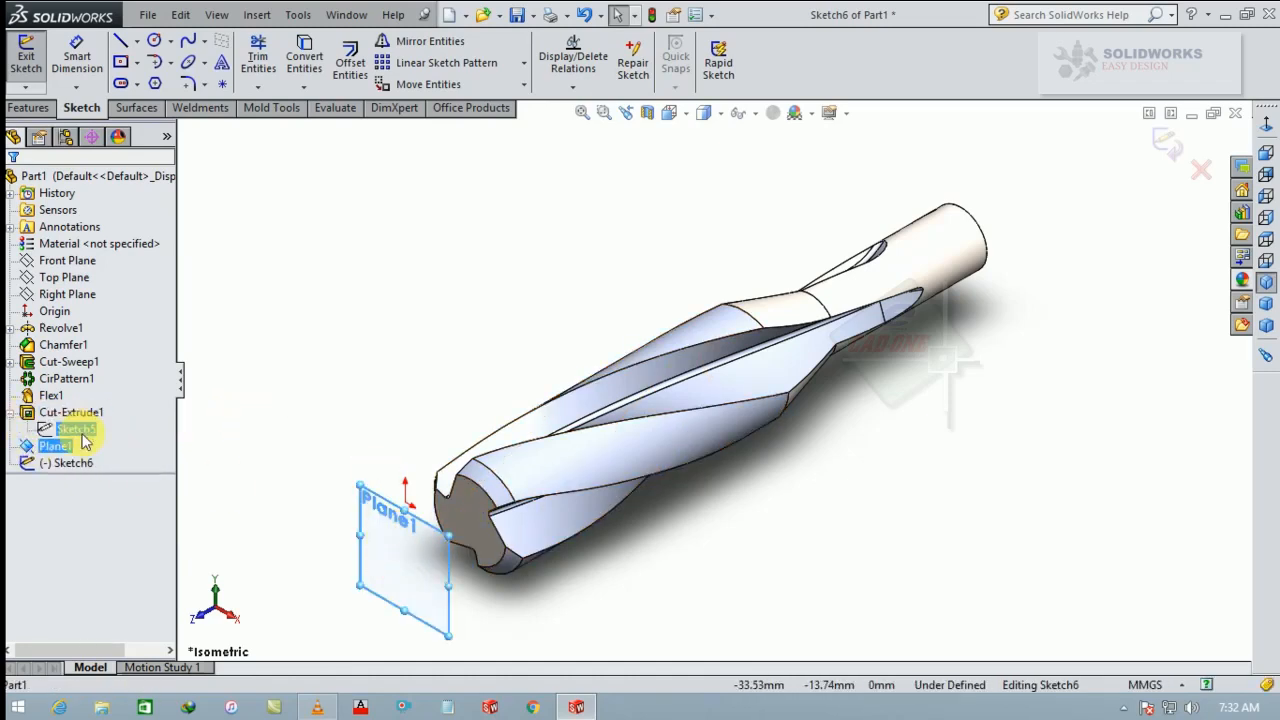
left_click(78, 430)
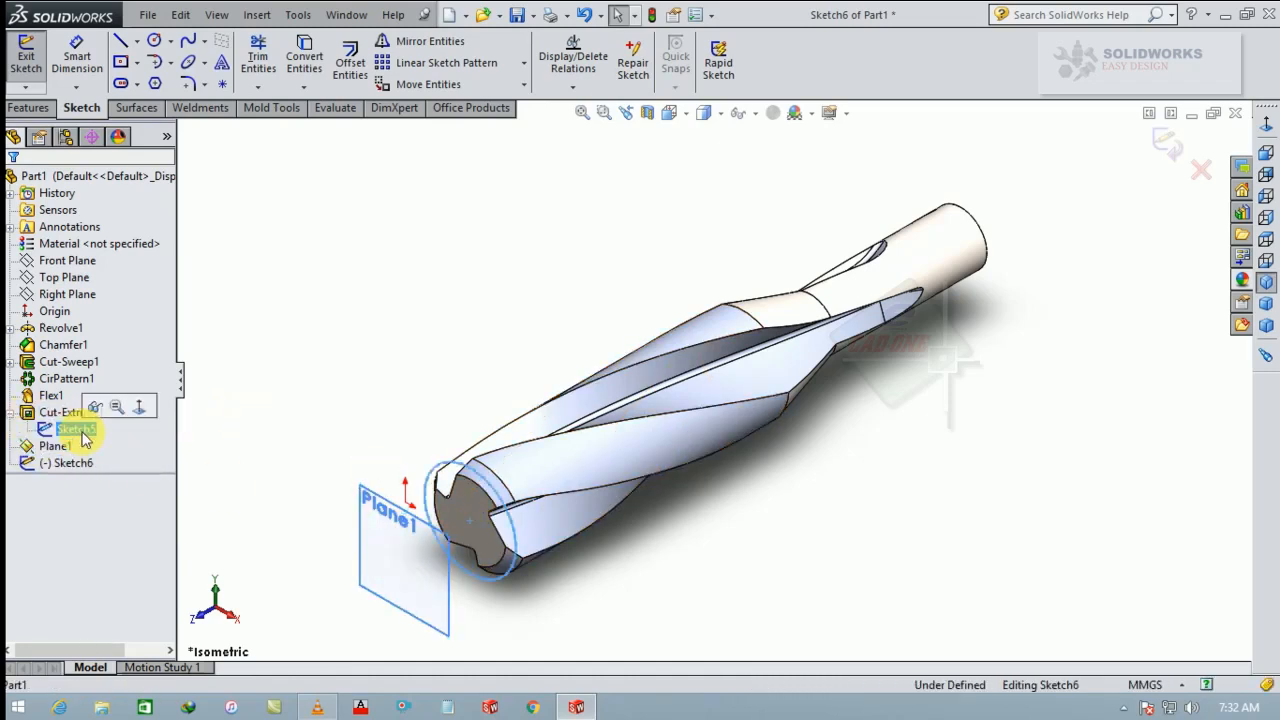
left_click(302, 52)
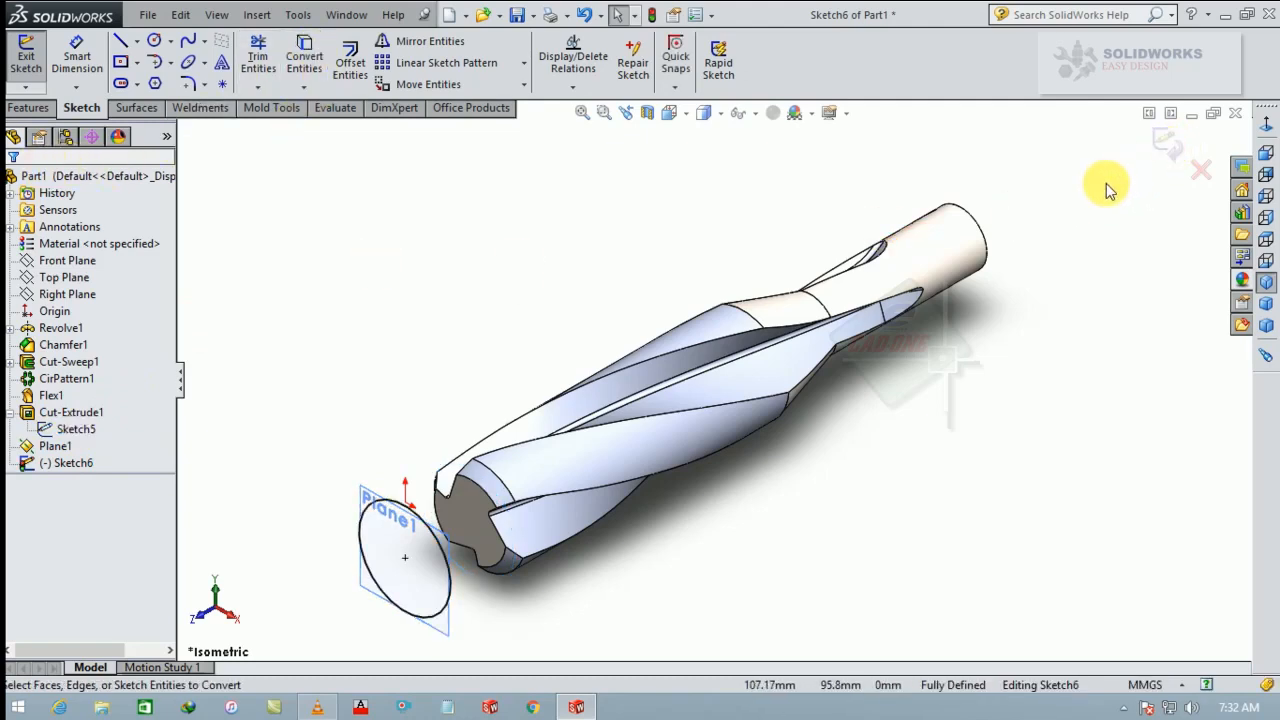
Exit the sketch and start a helix on its circle, defined by height and pitch, reversed toward the tool, with a 70 mm height
left_click(1160, 142)
left_click(794, 86)
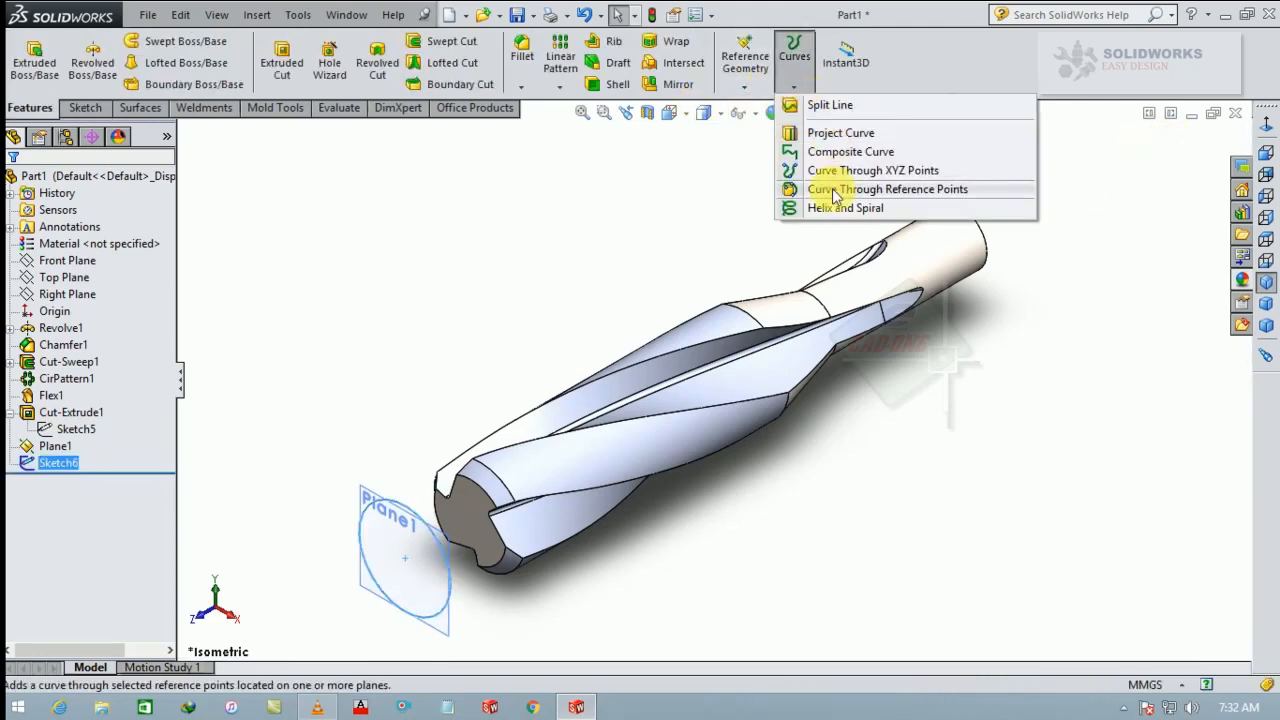
left_click(830, 206)
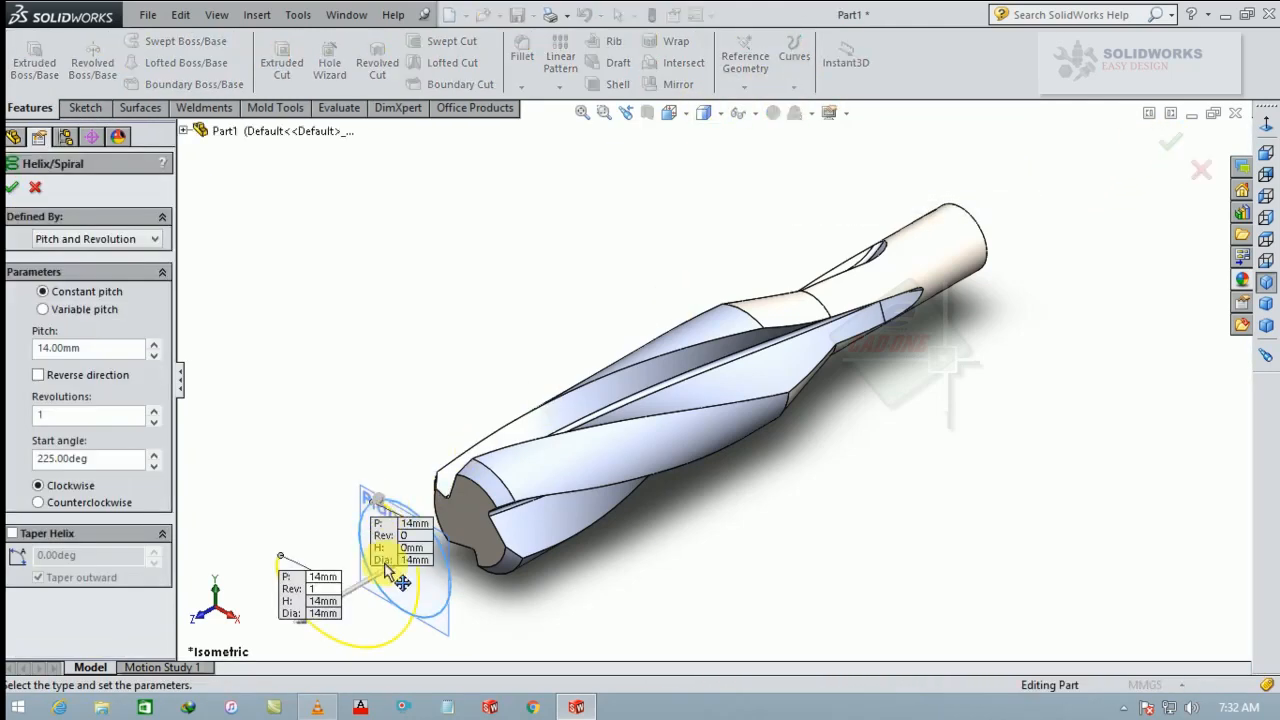
left_click(41, 376)
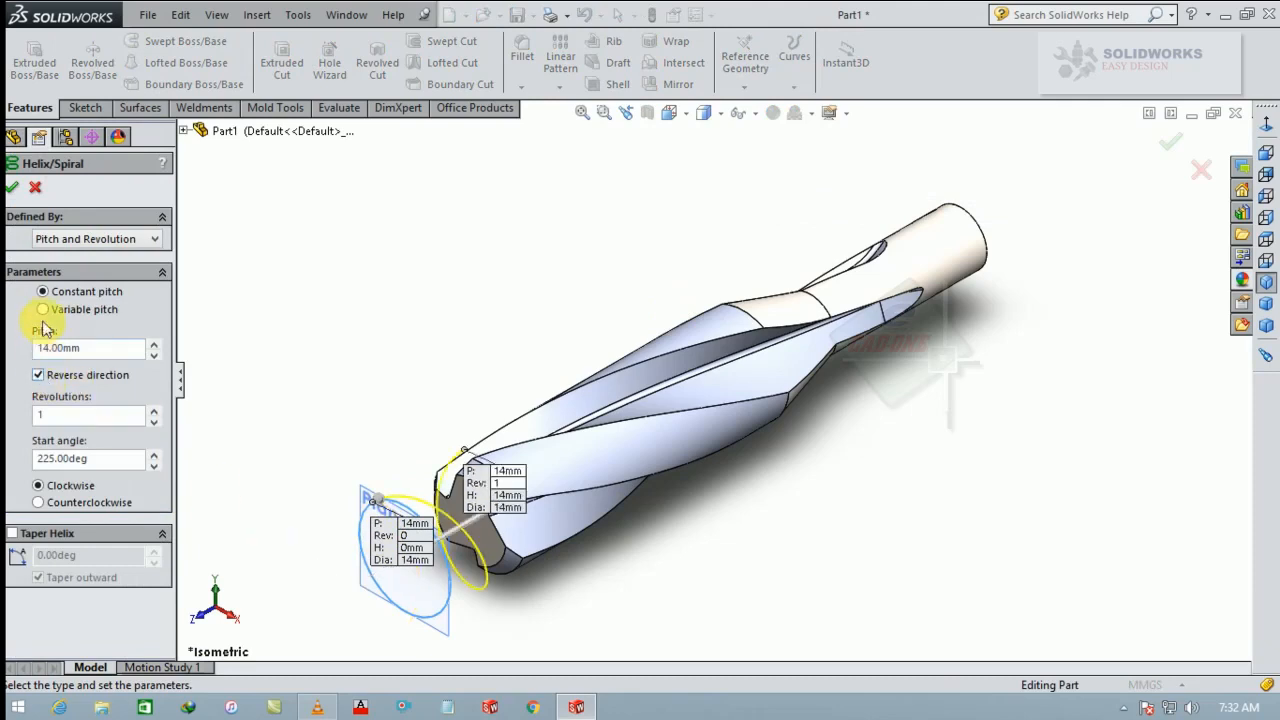
left_click(90, 240)
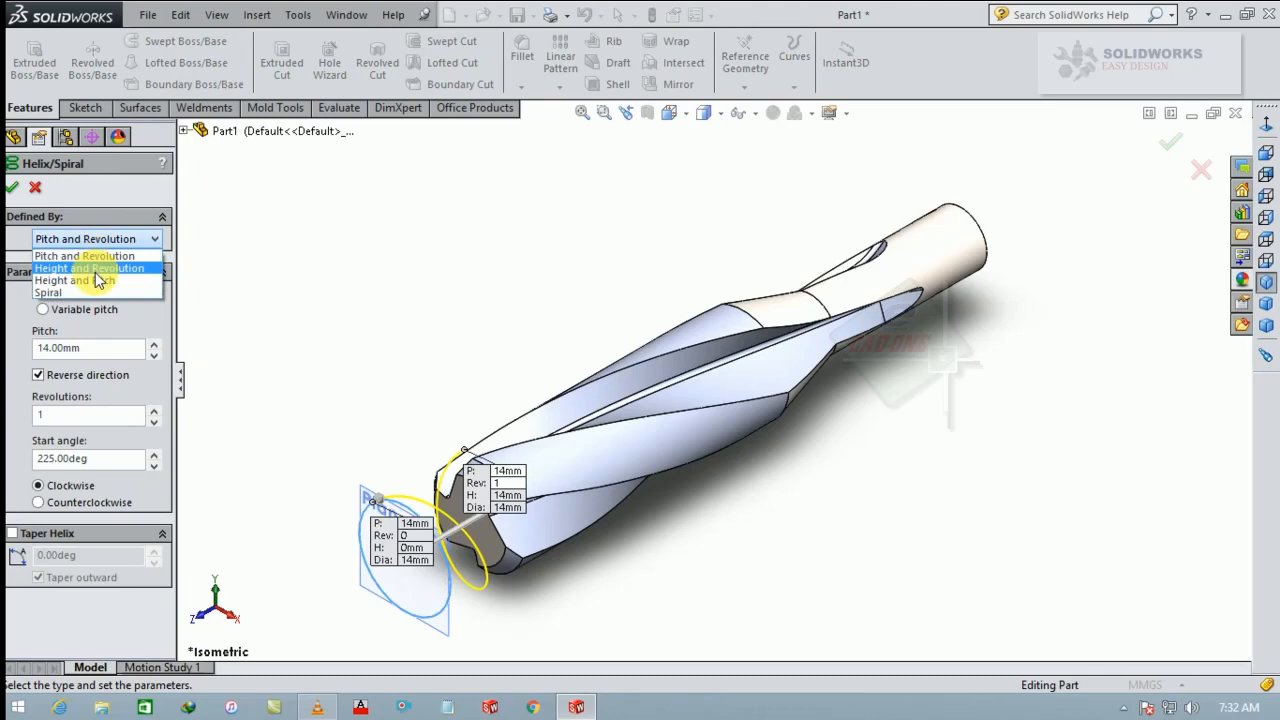
left_click(97, 281)
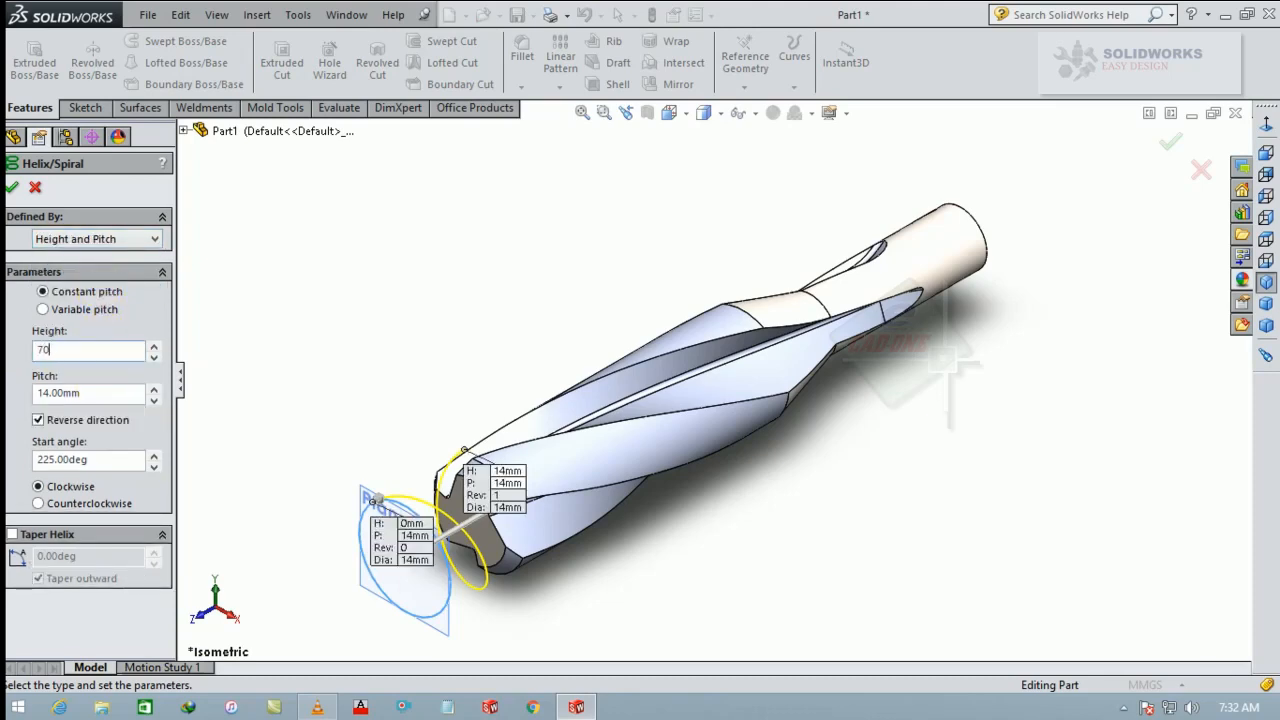
key("Return")
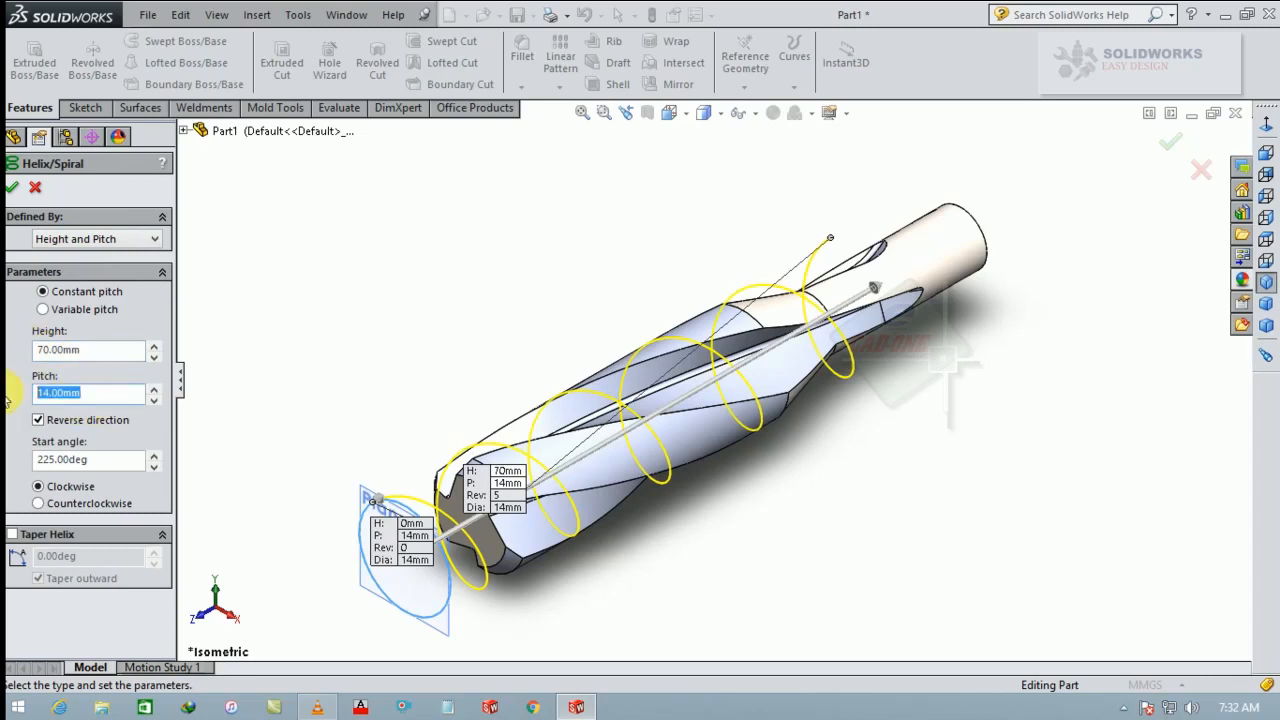
Set the helix pitch to 1.5 mm and the start angle to 180 degrees, and create the helix
type("1.5")
key("Return")
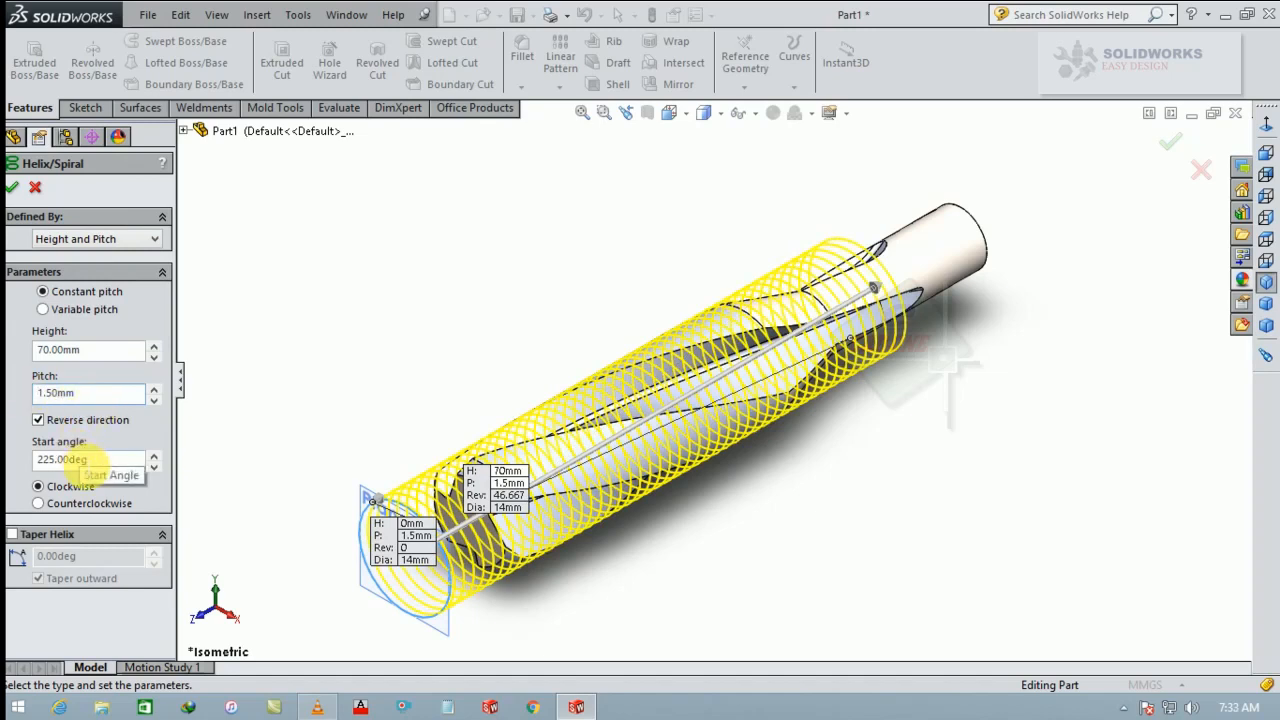
left_click_drag(100, 456, 14, 460)
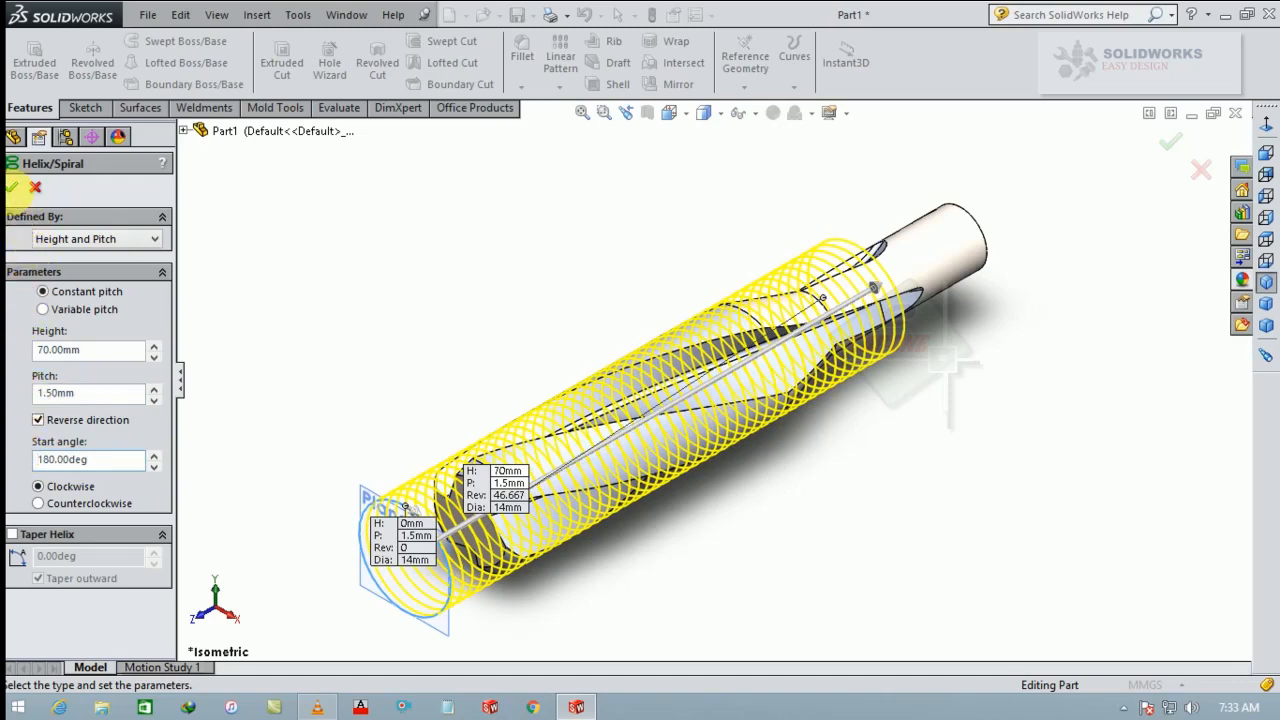
left_click(12, 187)
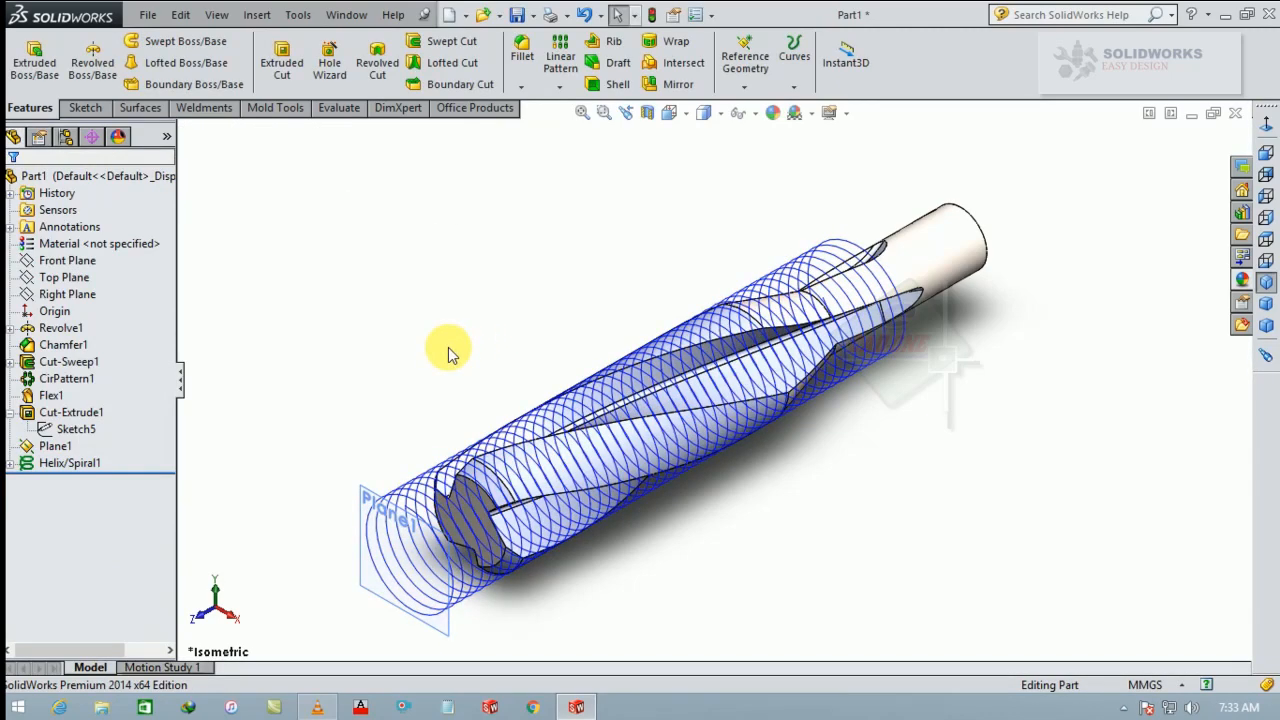
Start a new sketch on the Right Plane and view it face-on
left_click(67, 294)
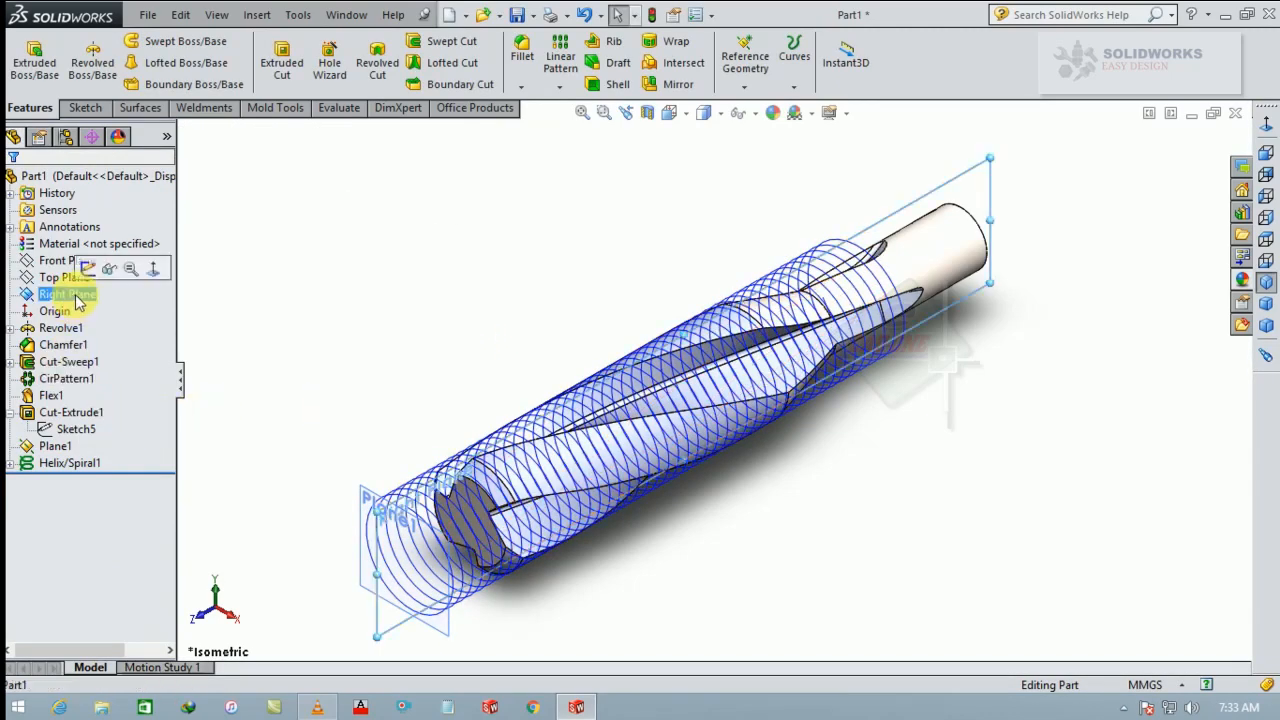
left_click(62, 277, "ctrl")
left_click(88, 268)
left_click(1264, 122)
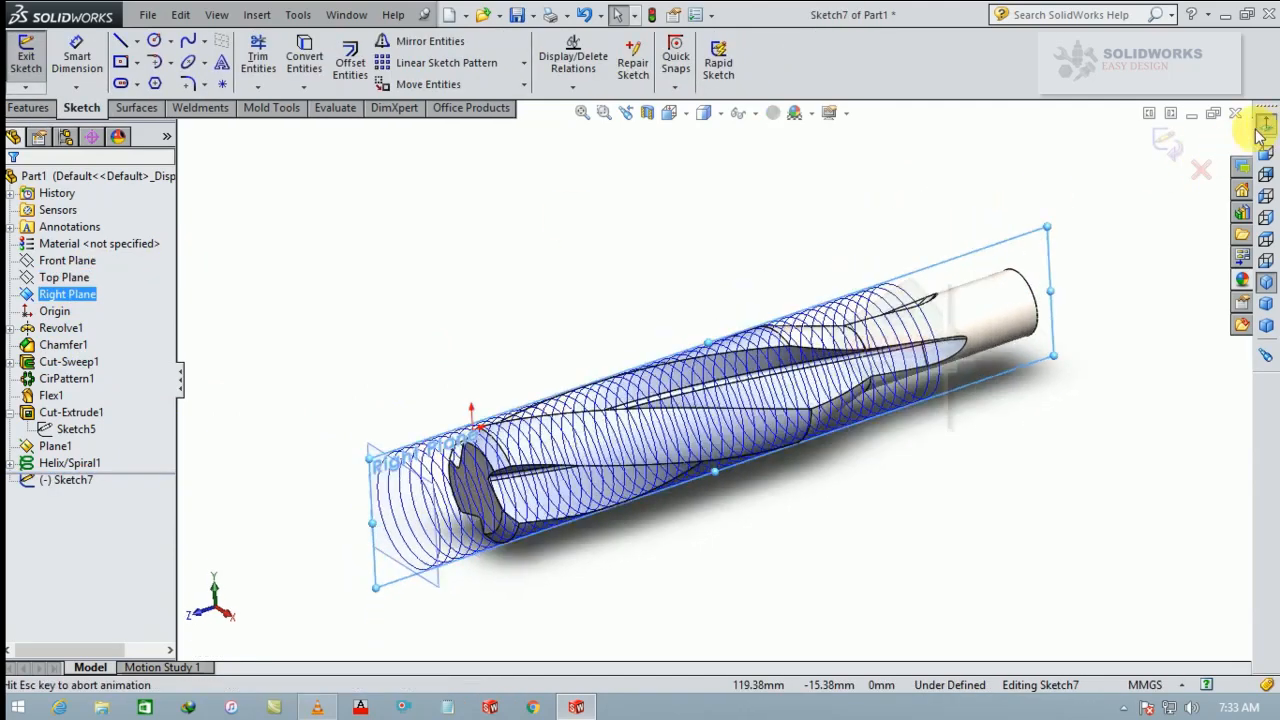
left_click(758, 249)
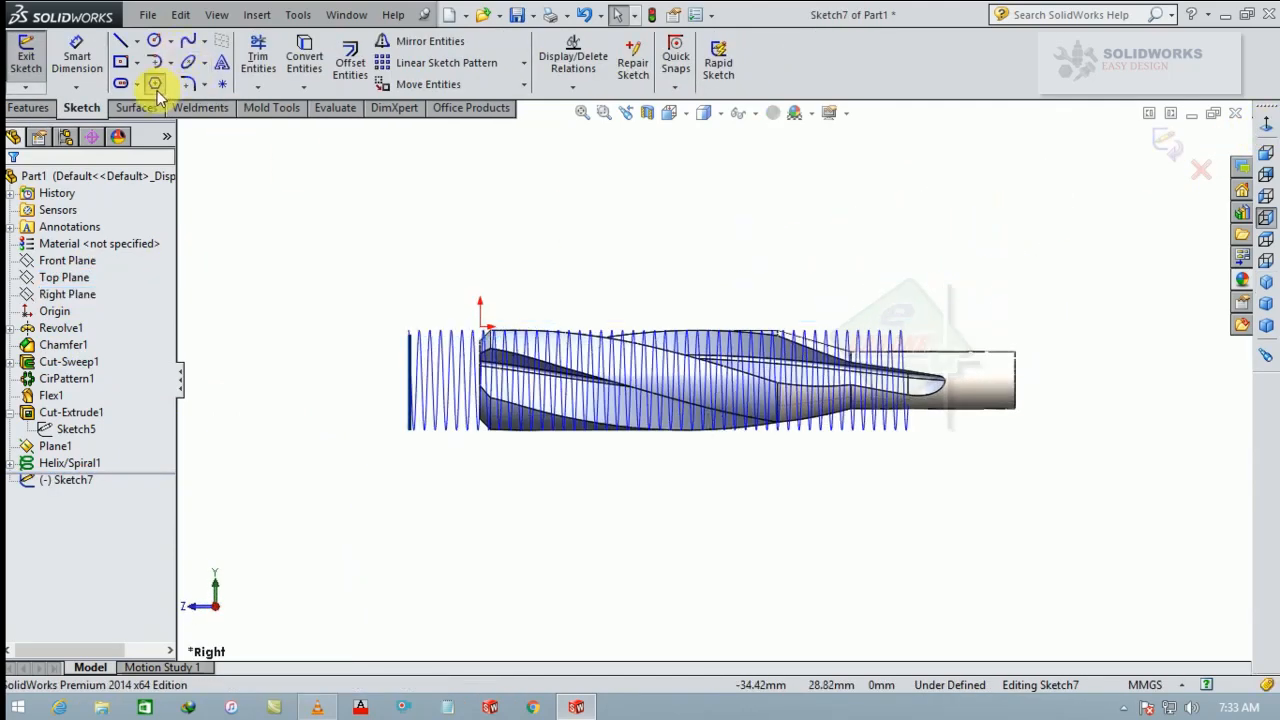
left_click(155, 85)
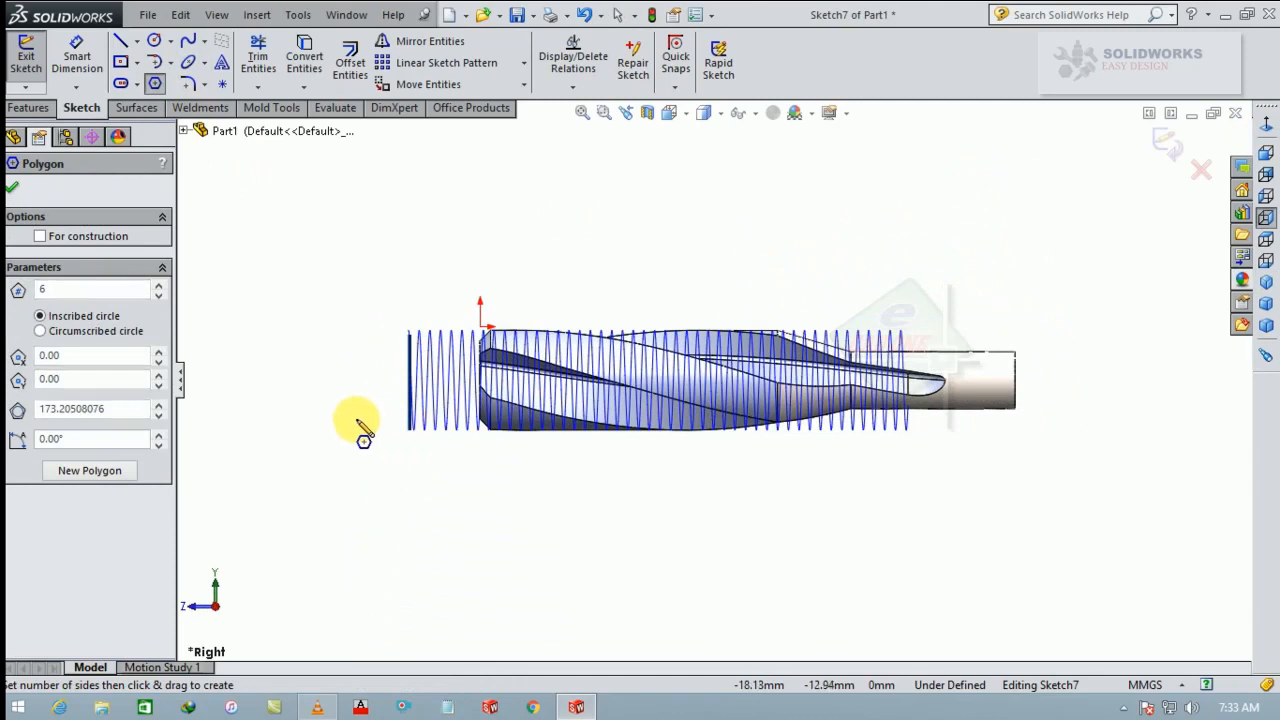
left_click(357, 420)
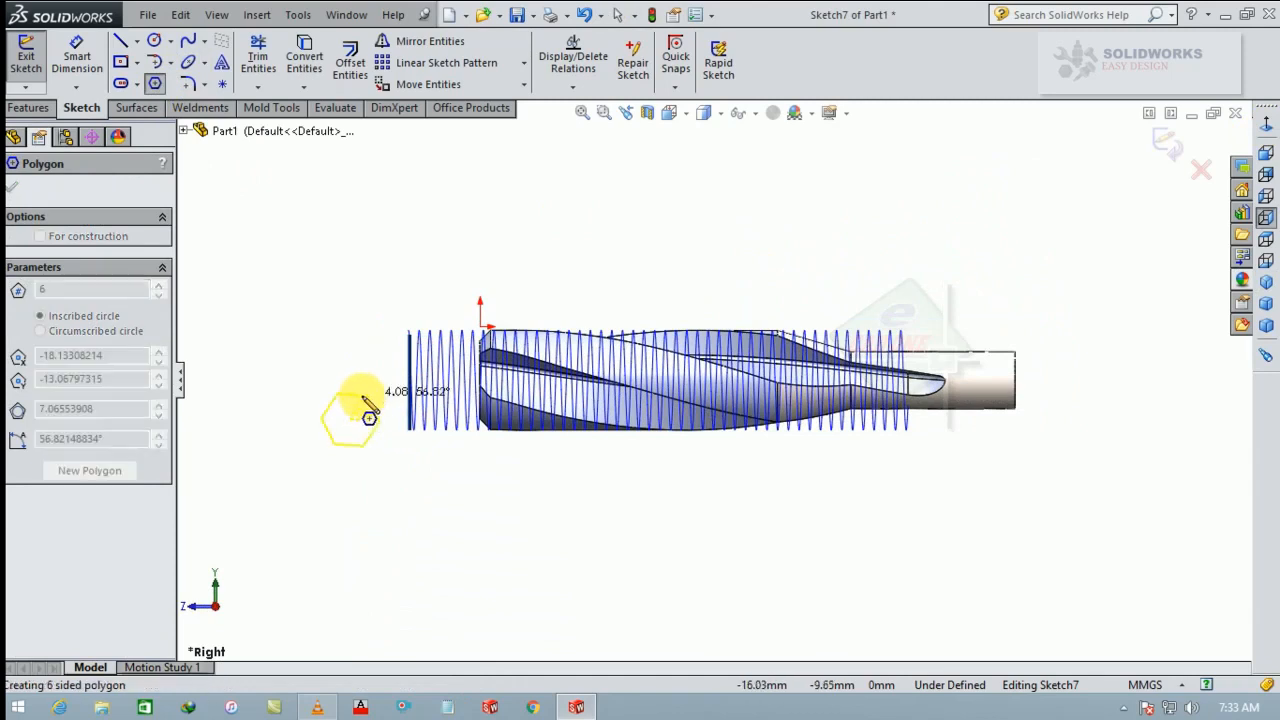
left_click(311, 388)
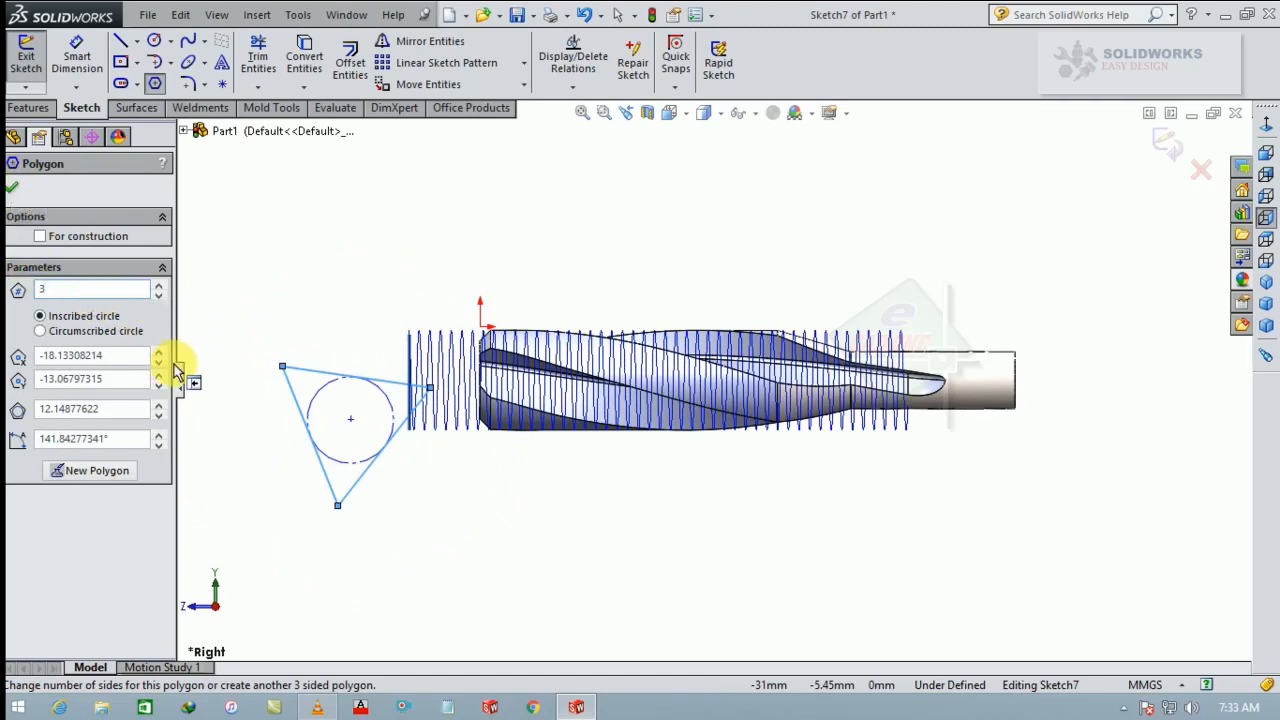
key("Escape")
key("ctrl+z")
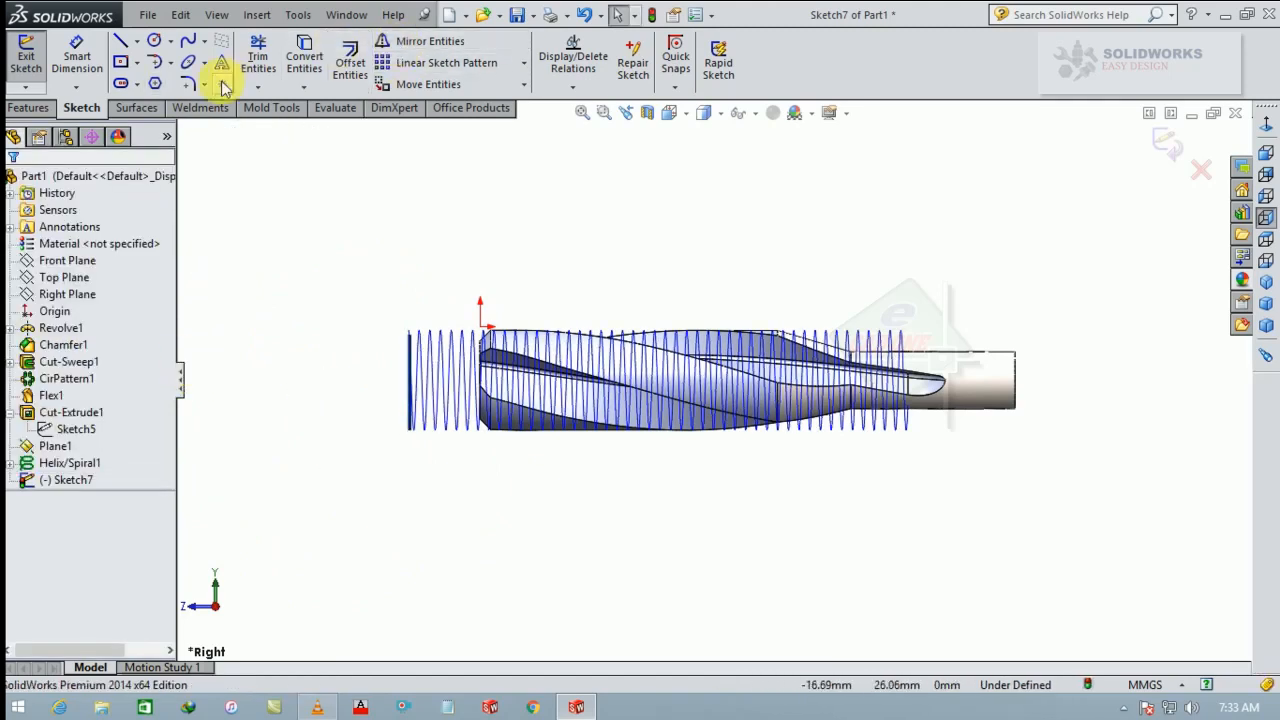
Sketch an upward-pointing three-sided polygon with about 8 mm sides beyond the helix's start, and make its base horizontal
left_click(155, 85)
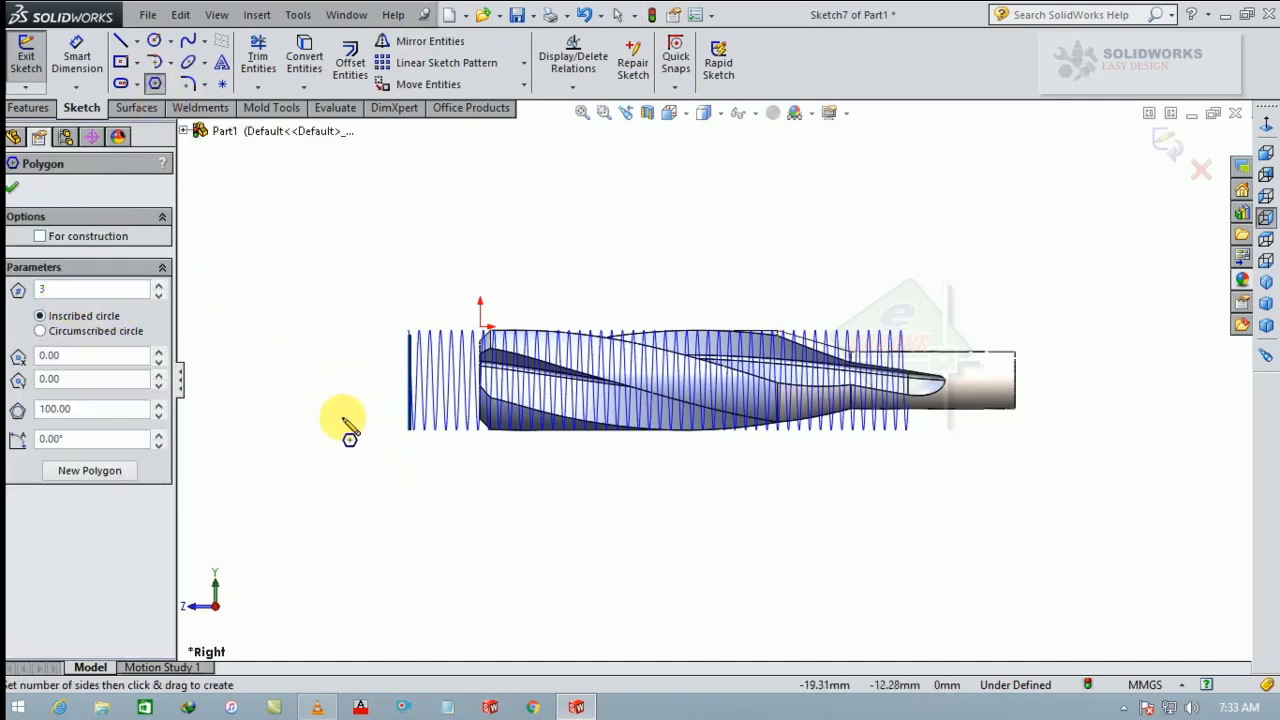
left_click_drag(338, 425, 343, 394)
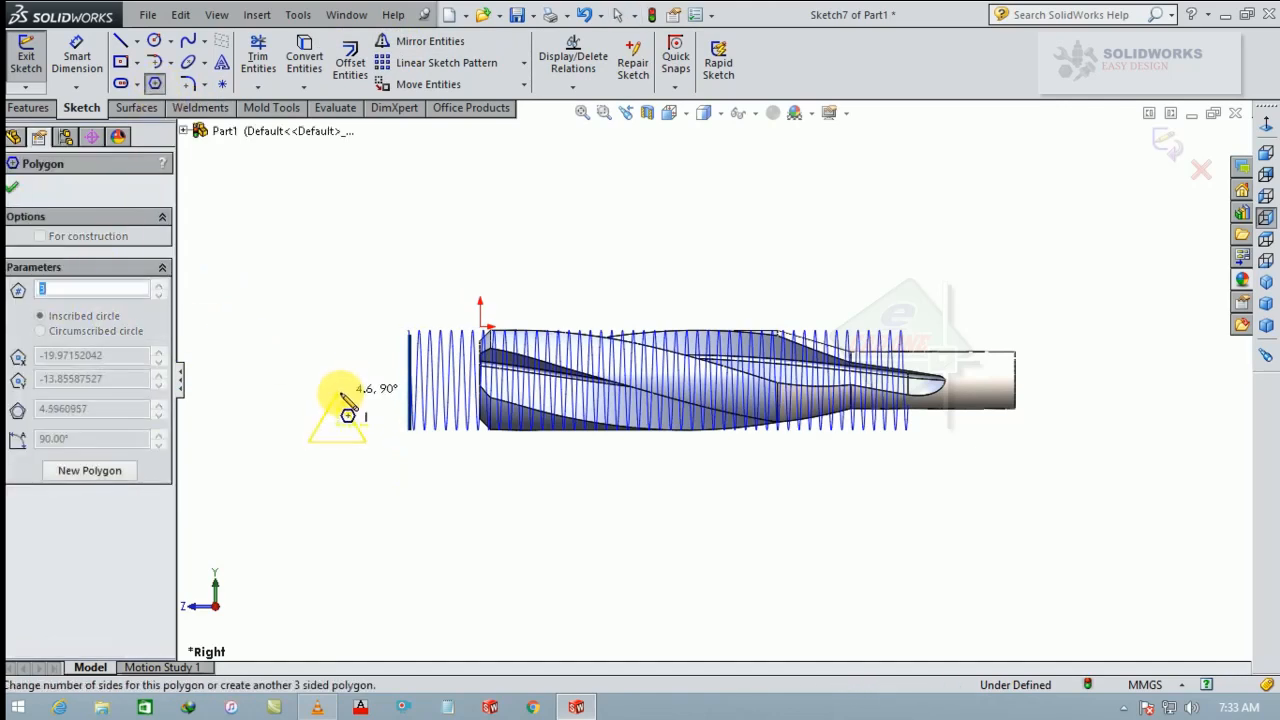
key("Escape")
left_click(360, 441)
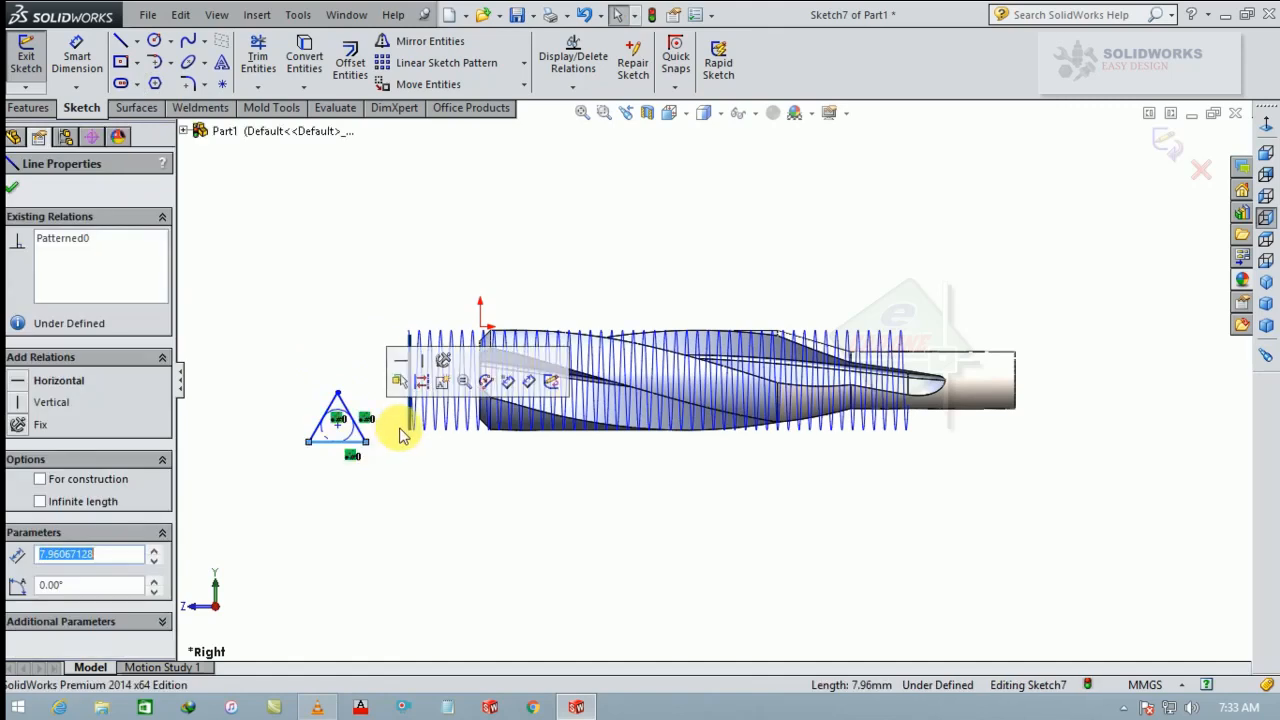
left_click(409, 366)
left_click(326, 390)
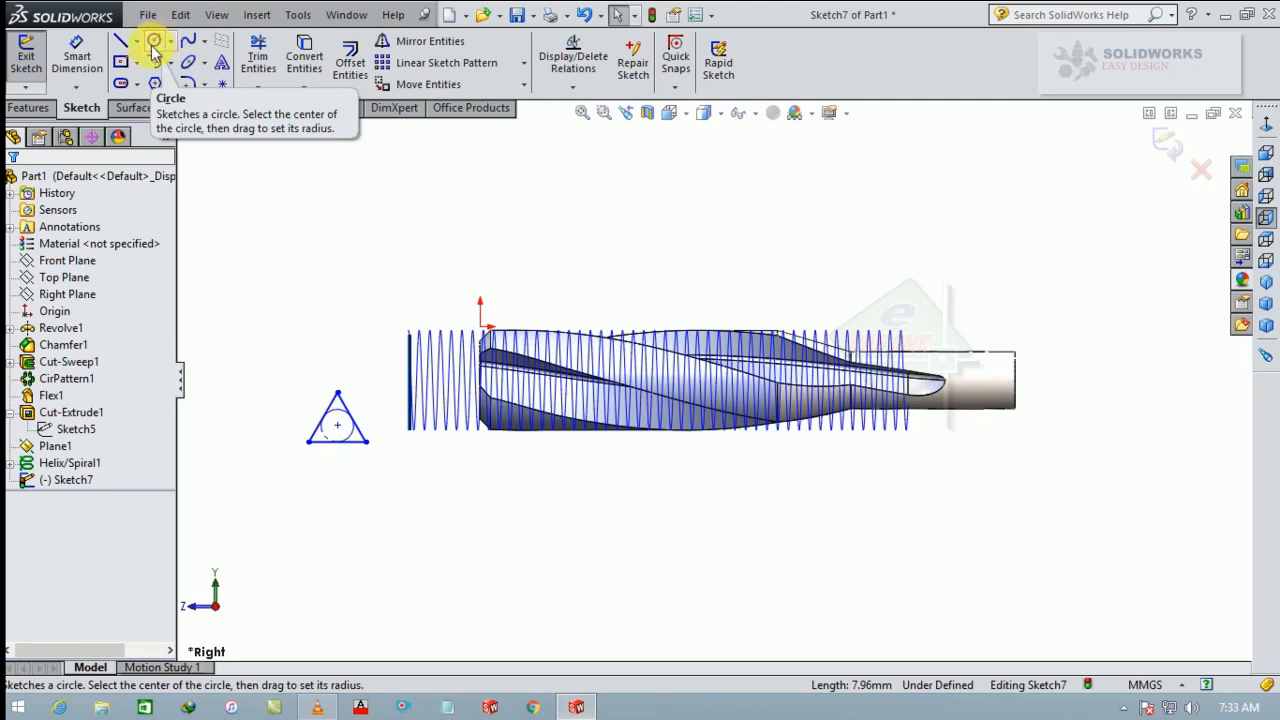
Dimension the triangle's height from its apex to its base as 0.9192 mm
left_click(77, 52)
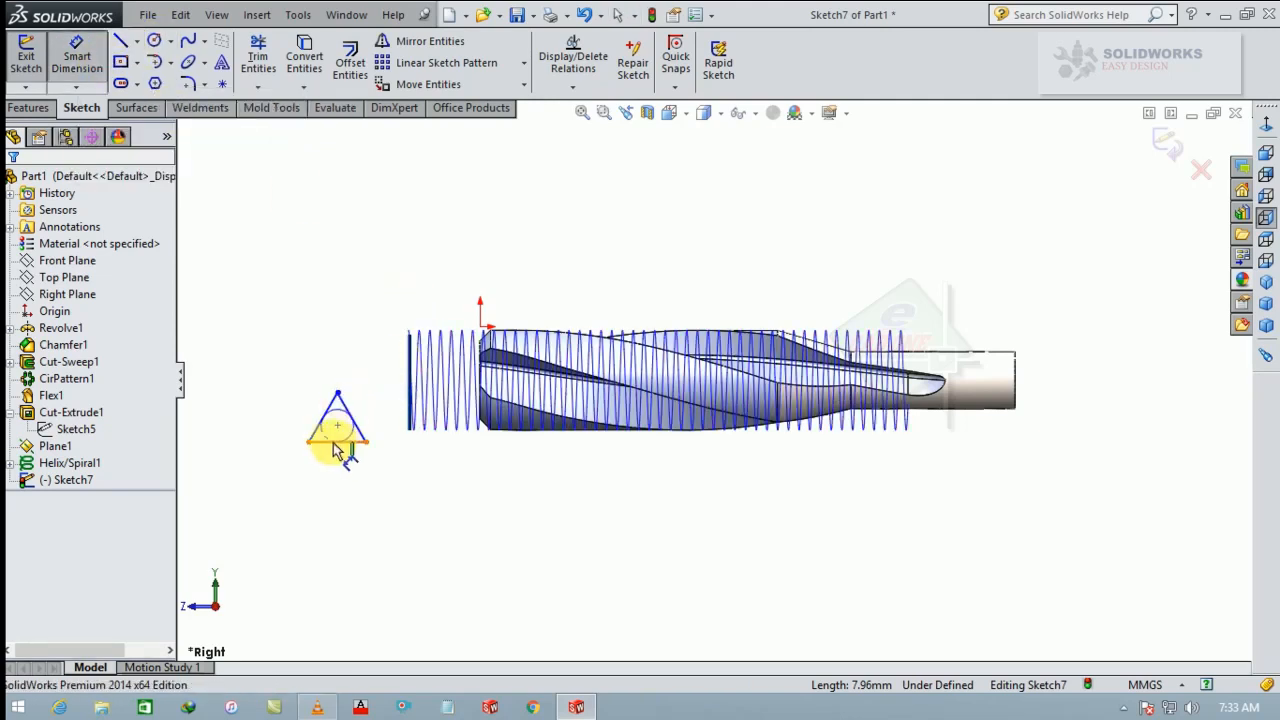
left_click(338, 428)
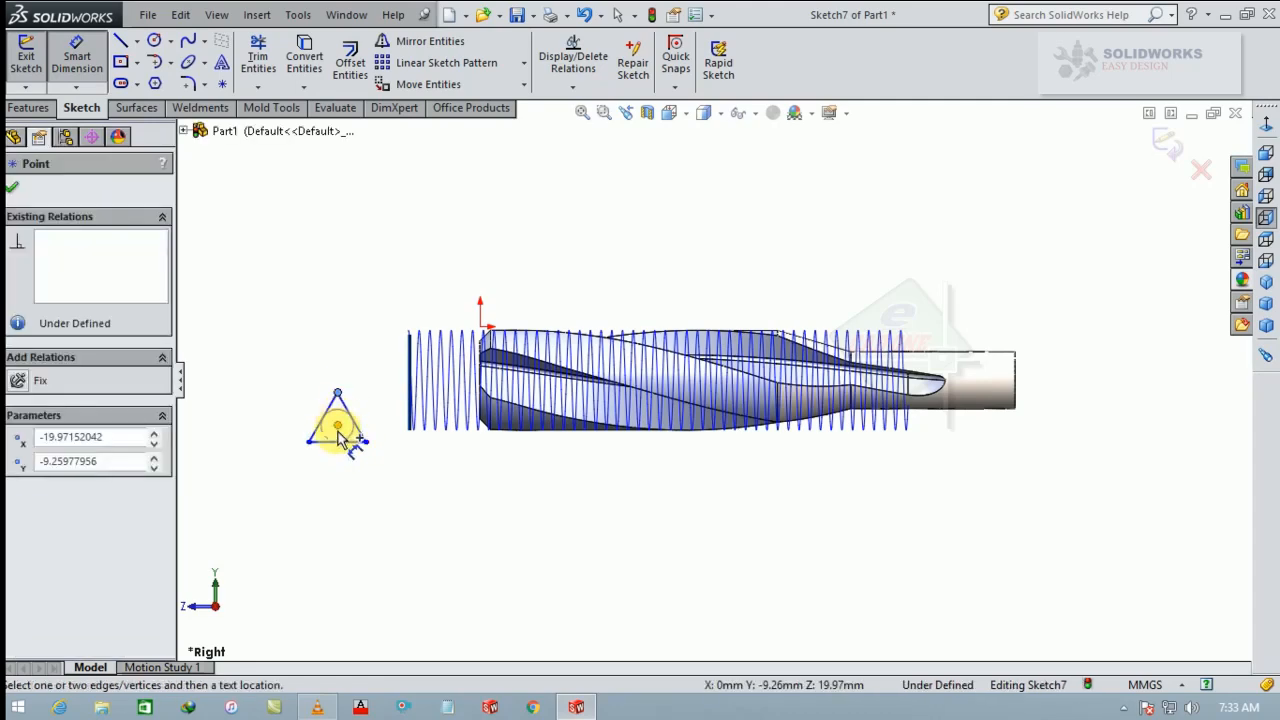
left_click(337, 441)
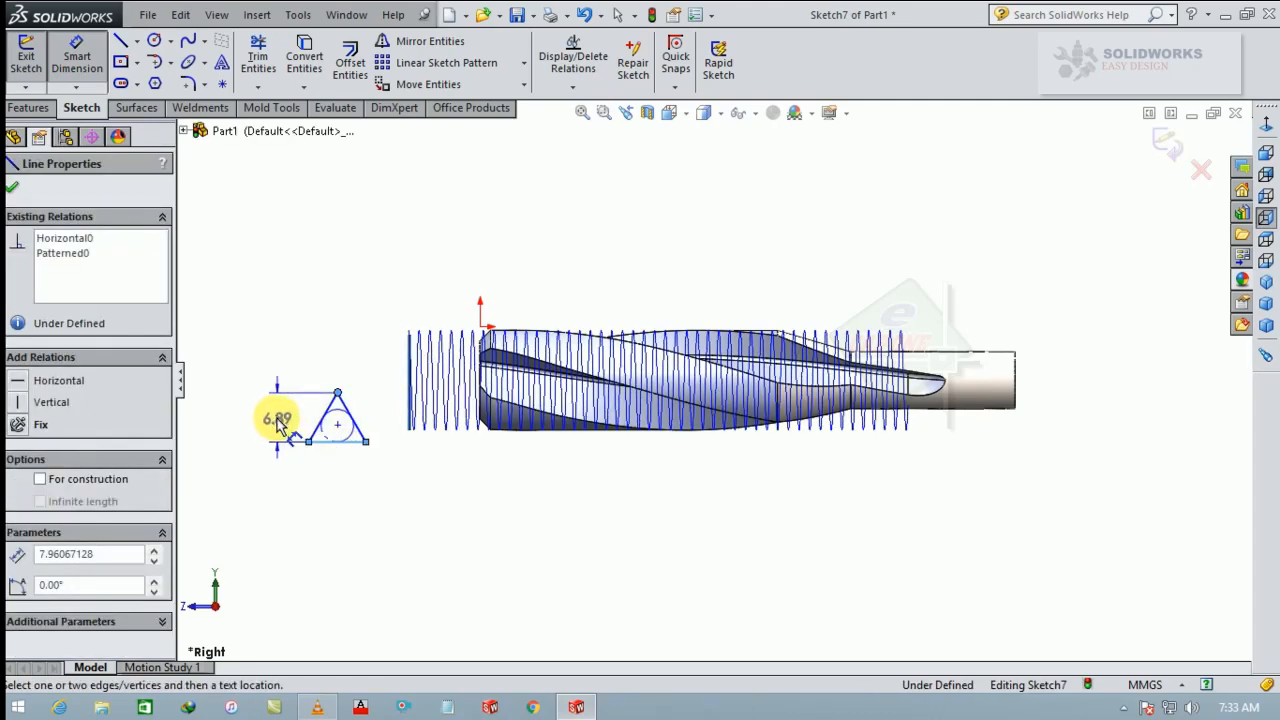
left_click(280, 424)
type("0.9192")
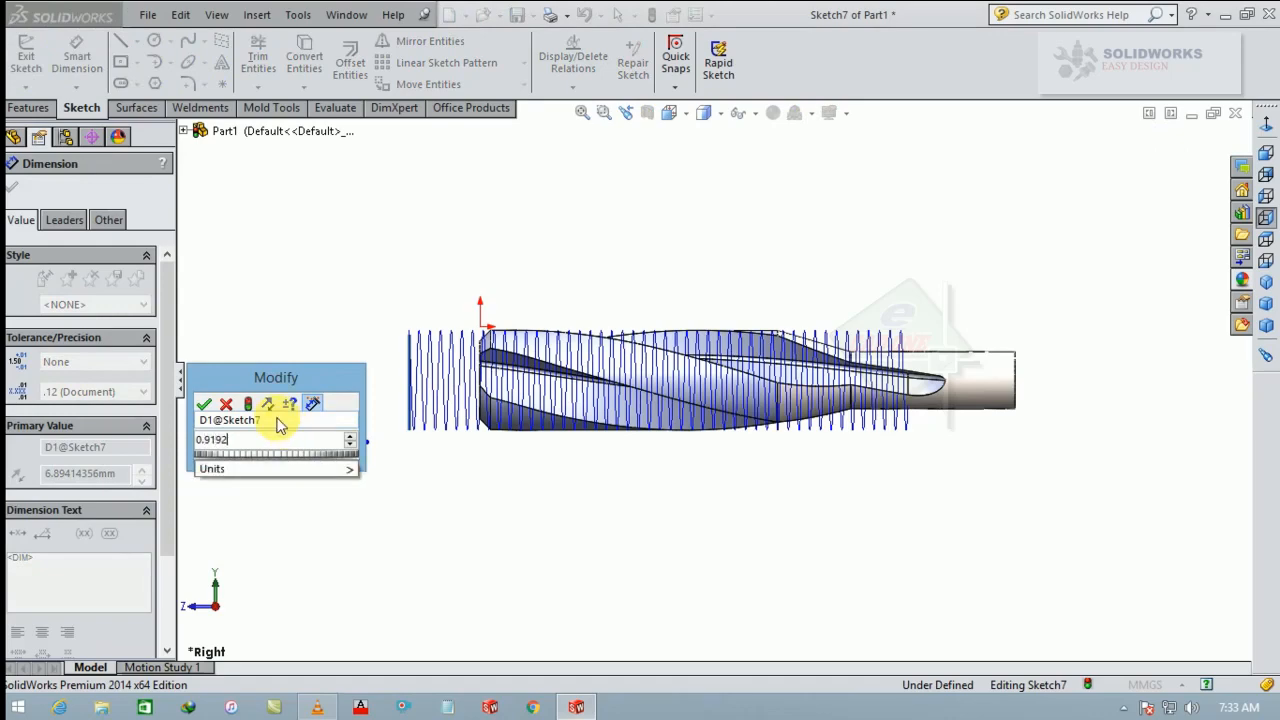
key("Return")
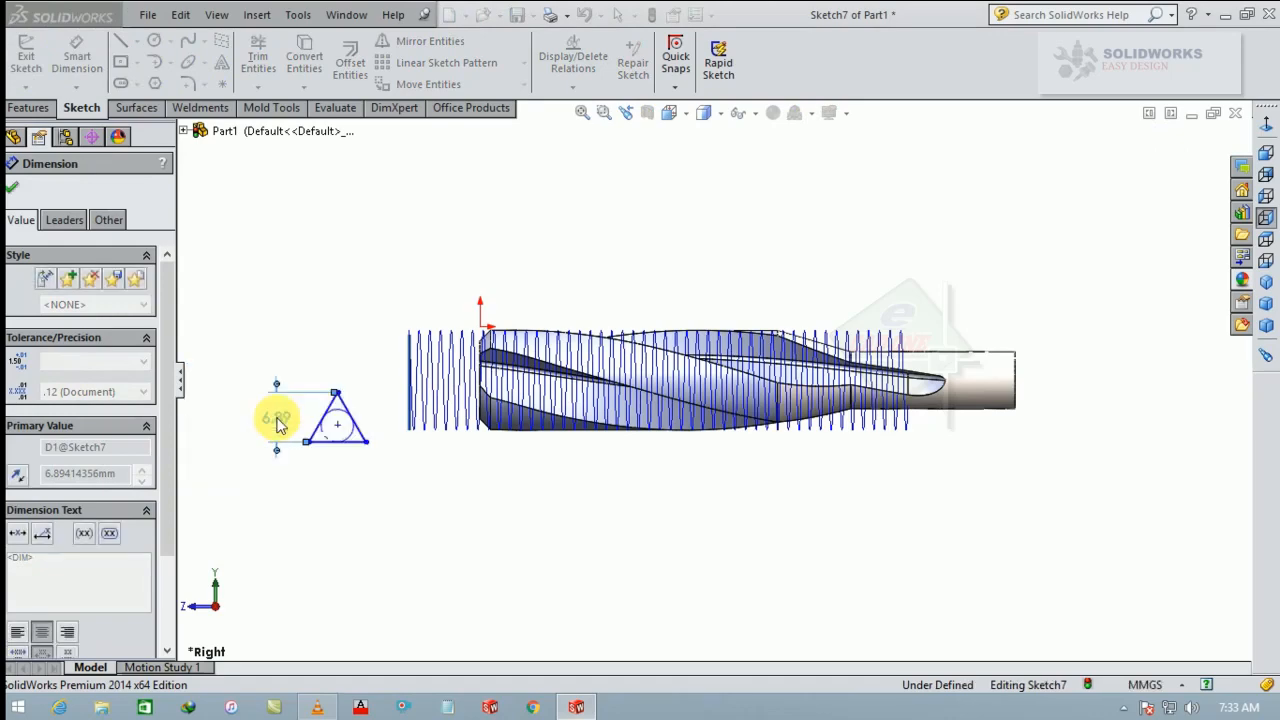
Round the triangle's apex with a 0.216 mm sketch fillet
scroll(337, 423, "down", 5)
scroll(406, 420, "down", 6)
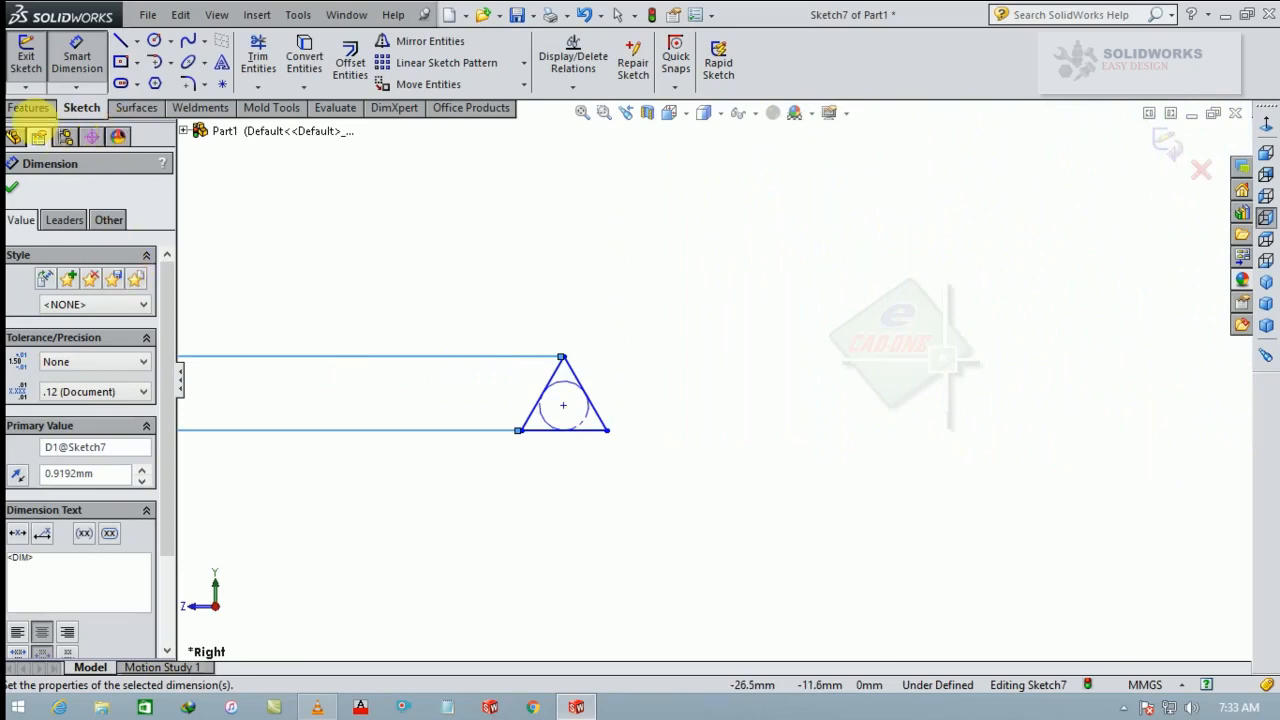
left_click(190, 84)
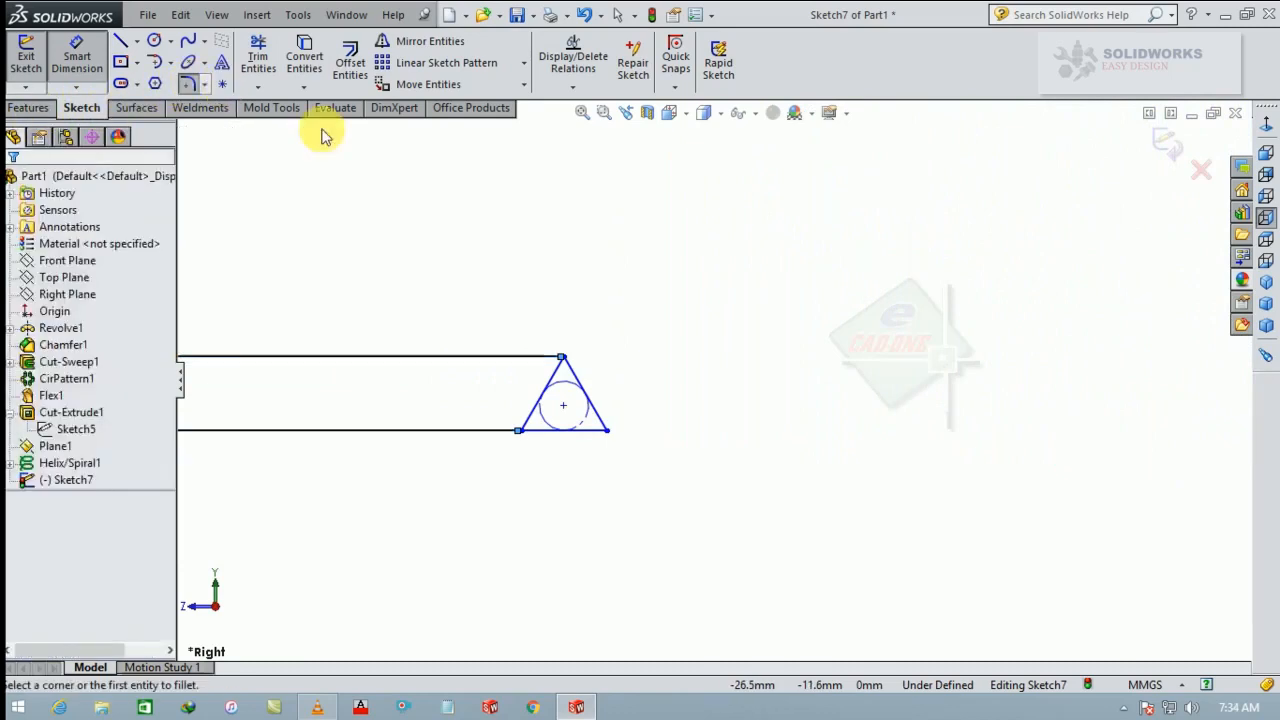
left_click(562, 368)
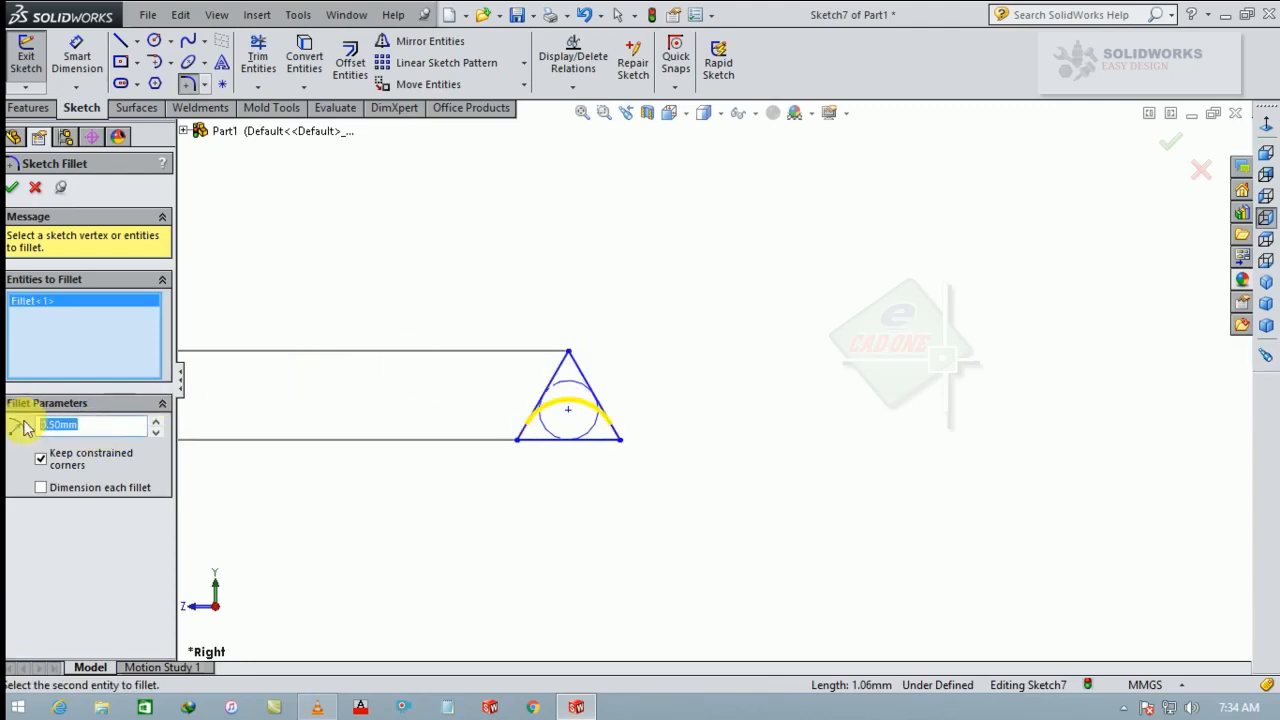
type(".216")
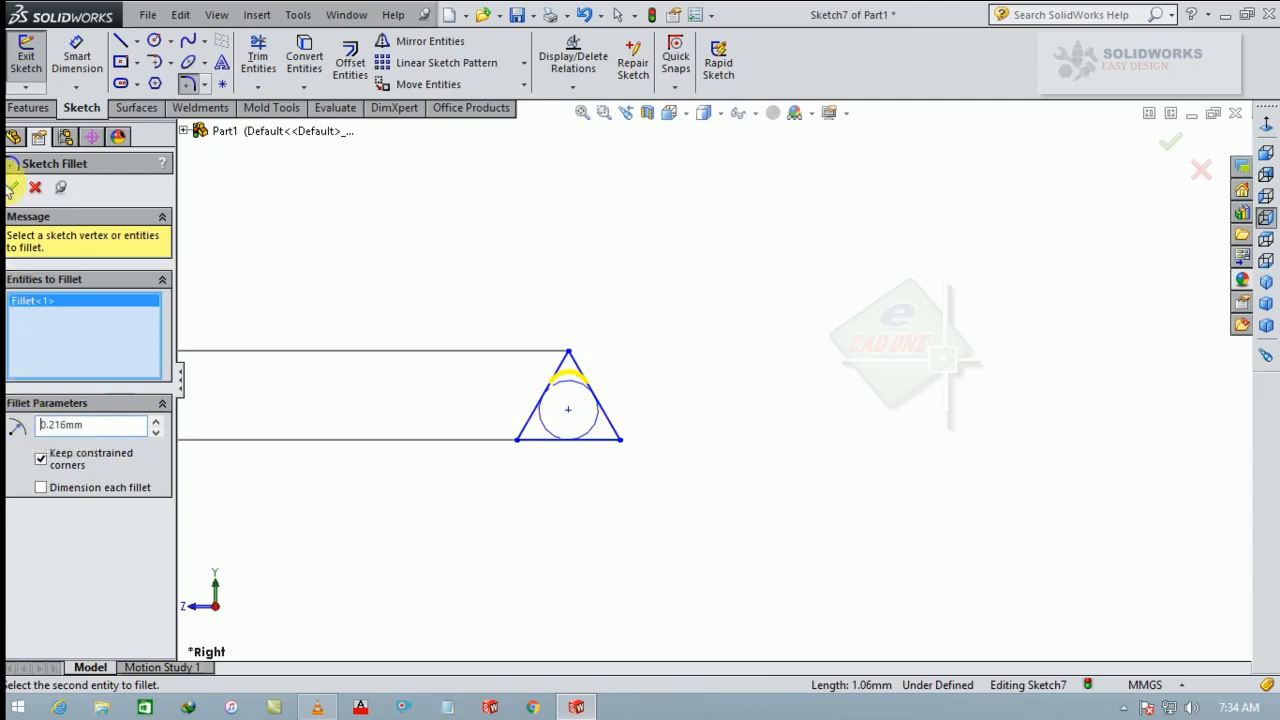
left_click(12, 187)
Dimension the vertical distance from the origin to the centre of the triangular thread profile as 14.20 mm
scroll(457, 409, "up", 5)
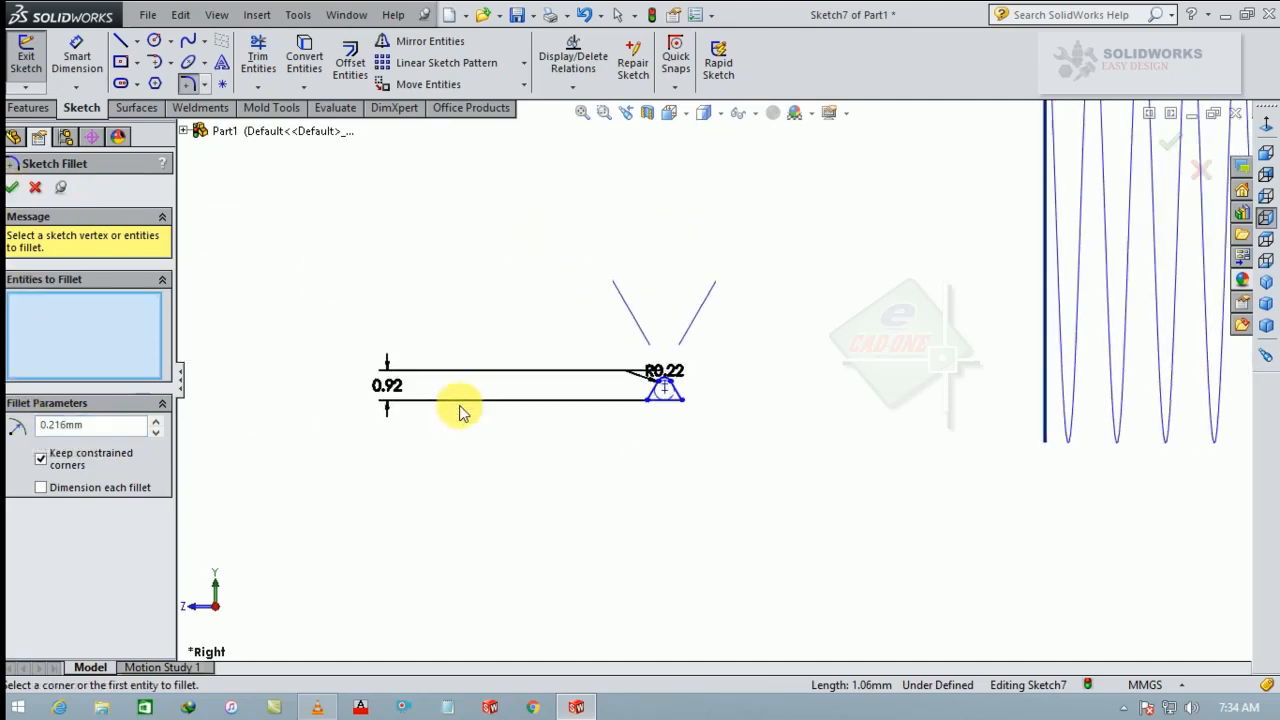
scroll(457, 409, "up", 4)
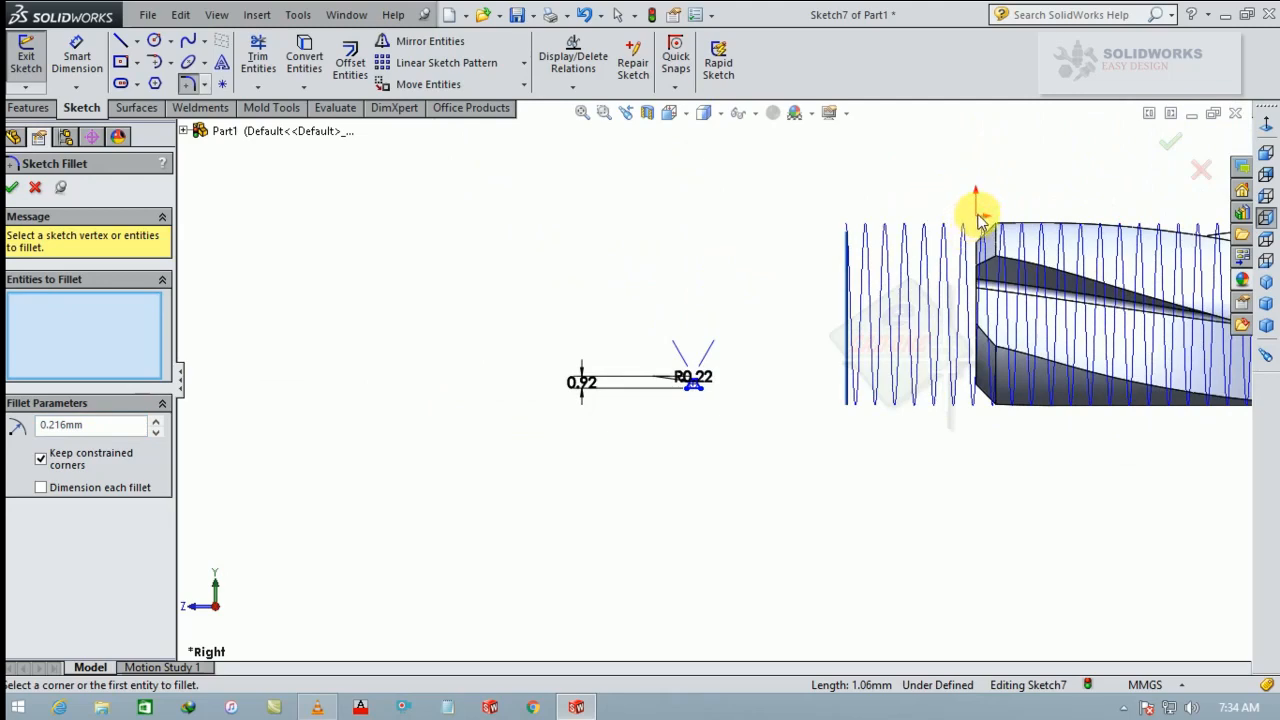
left_click(77, 60)
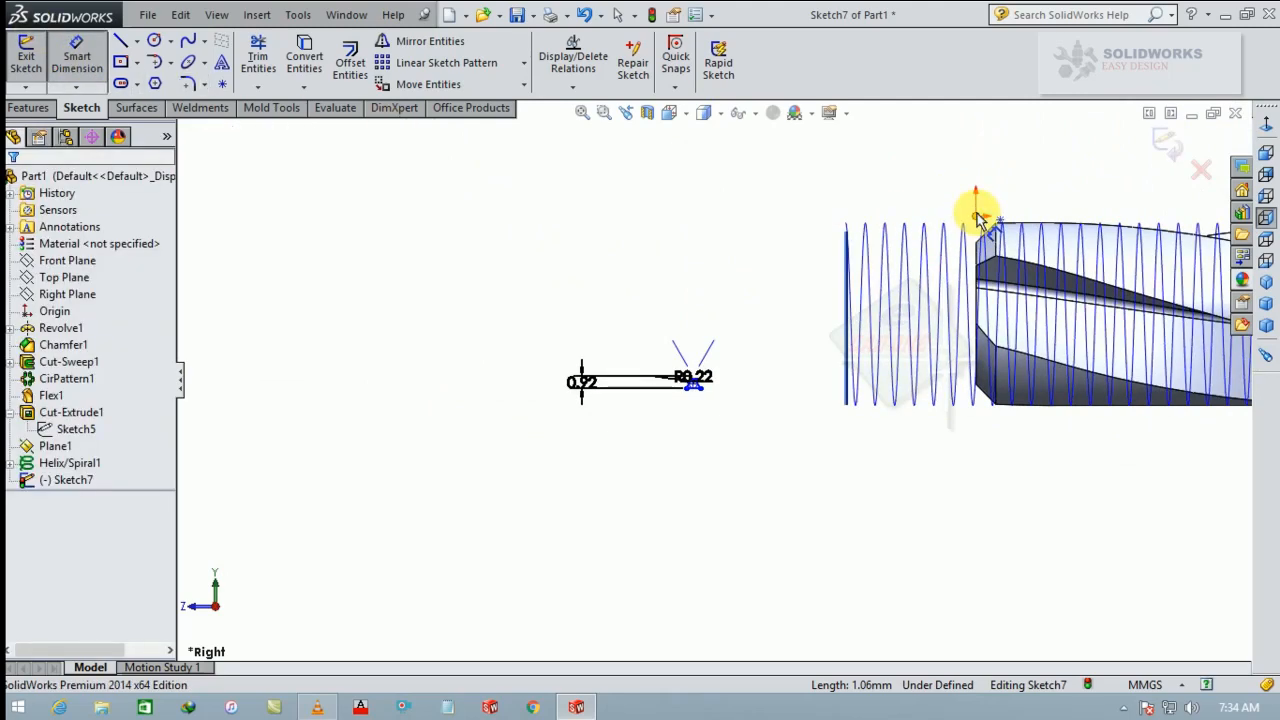
scroll(723, 366, "down", 5)
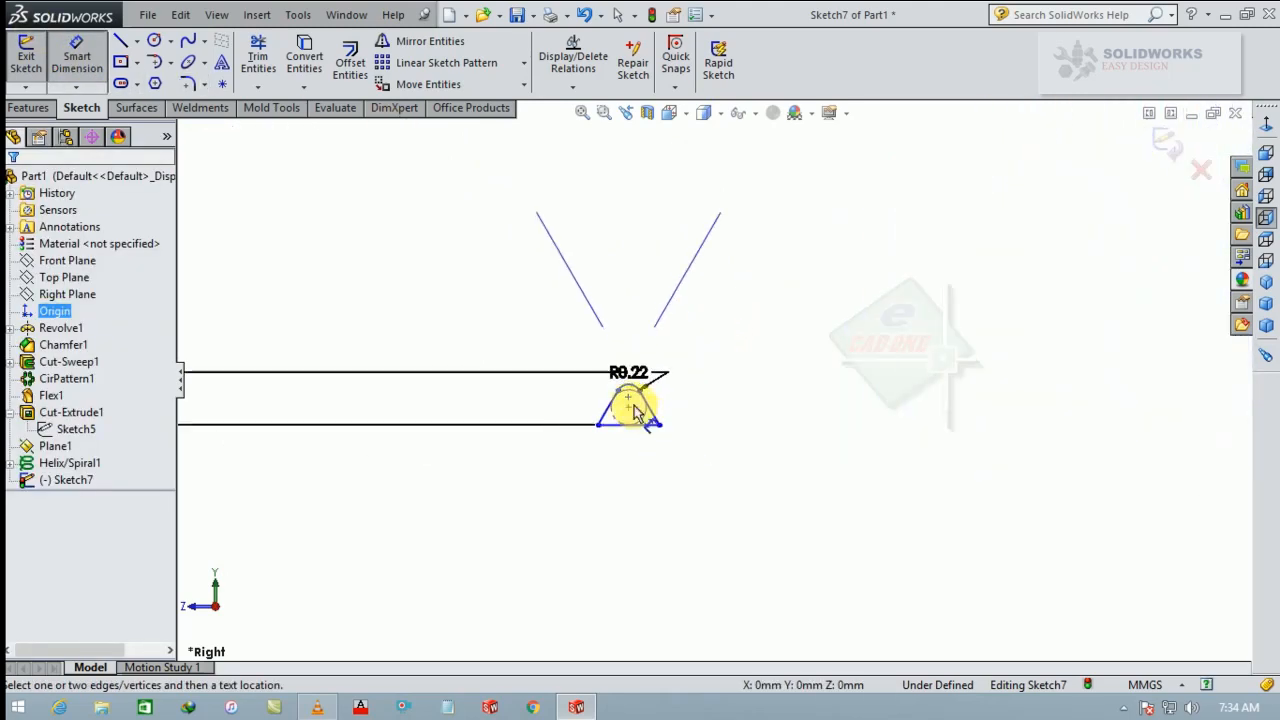
left_click(628, 407)
left_click(421, 280)
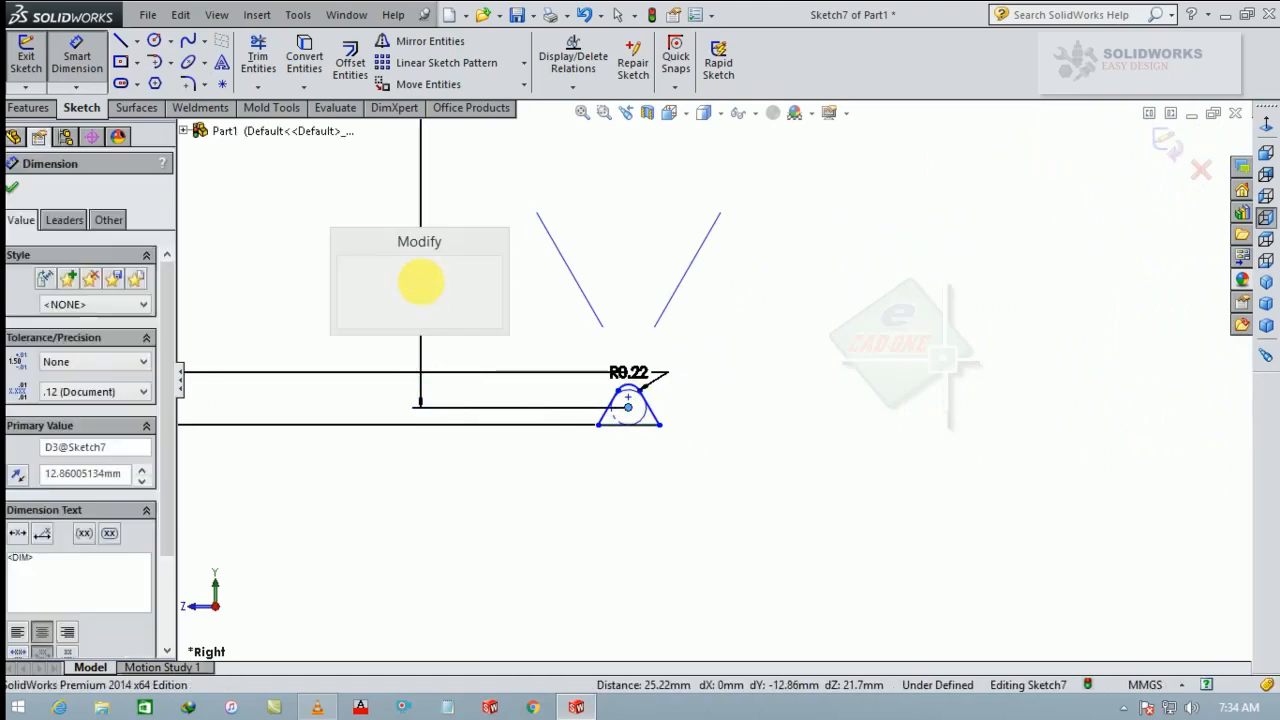
scroll(446, 403, "up", 4)
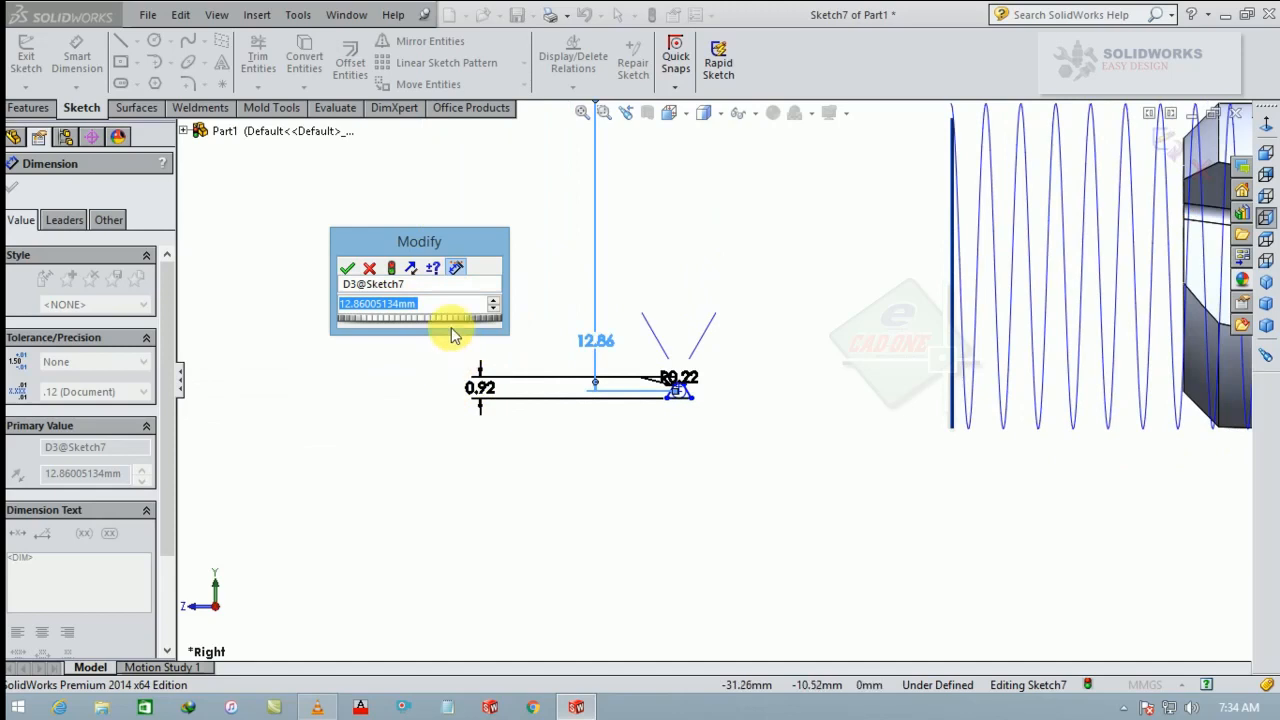
type("14.08")
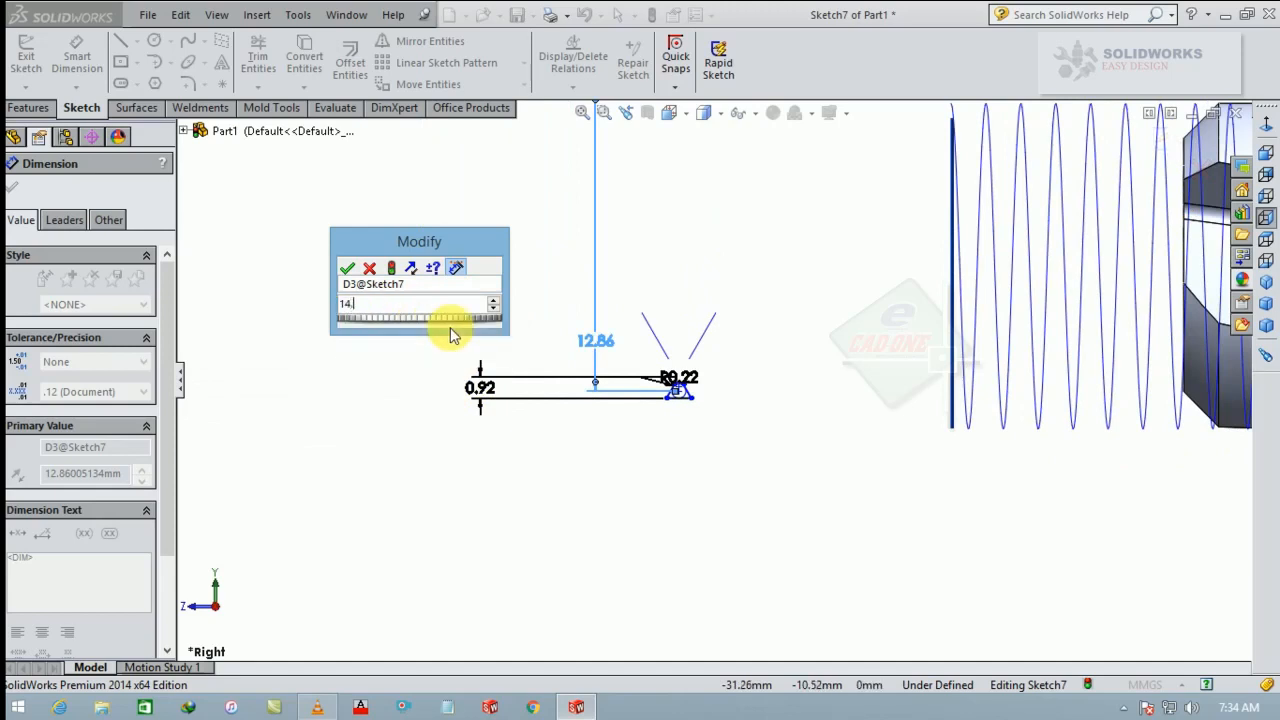
key("Return")
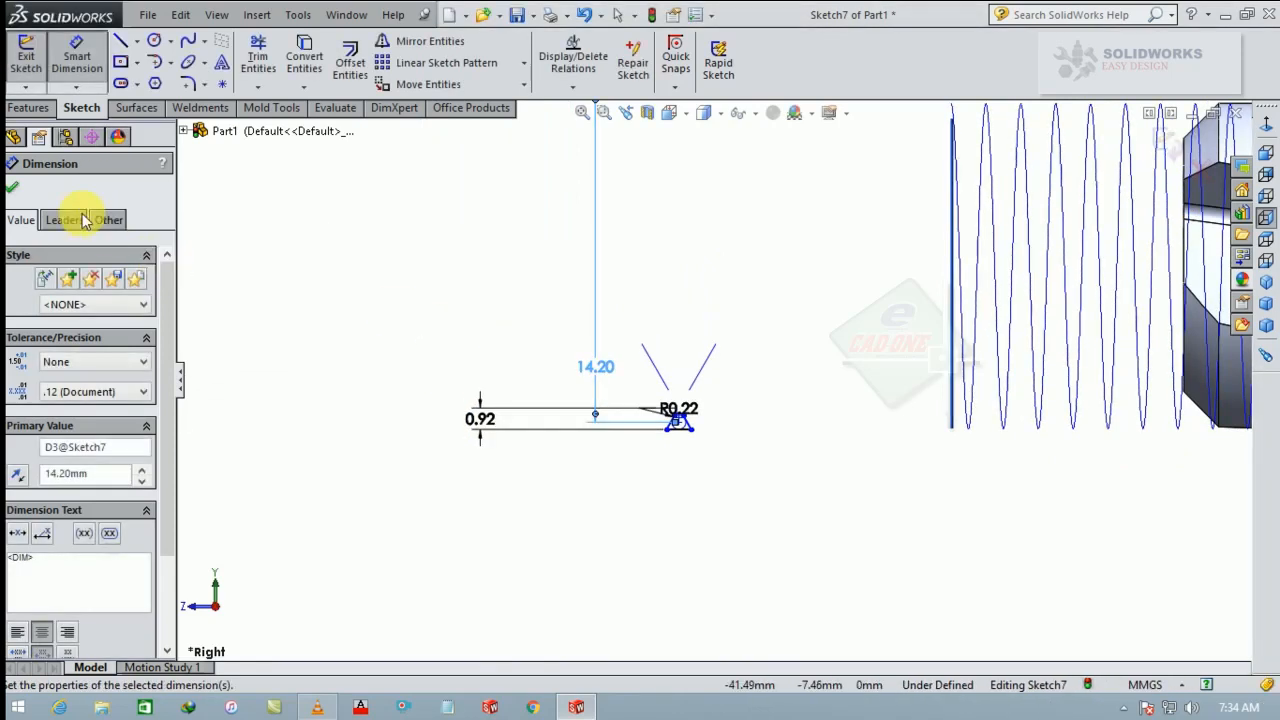
left_click(12, 190)
scroll(603, 513, "up", 2)
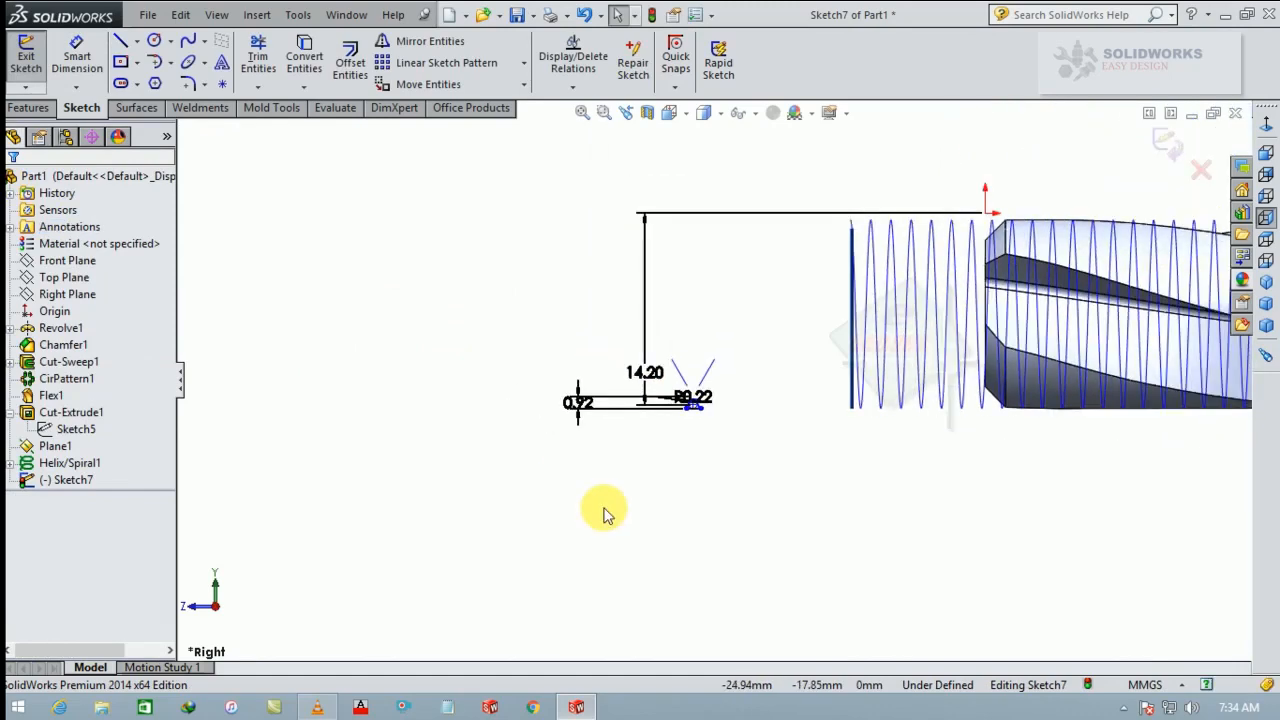
Finish the profile sketch and create a swept cut of the triangular thread profile along the helix
left_click(28, 107)
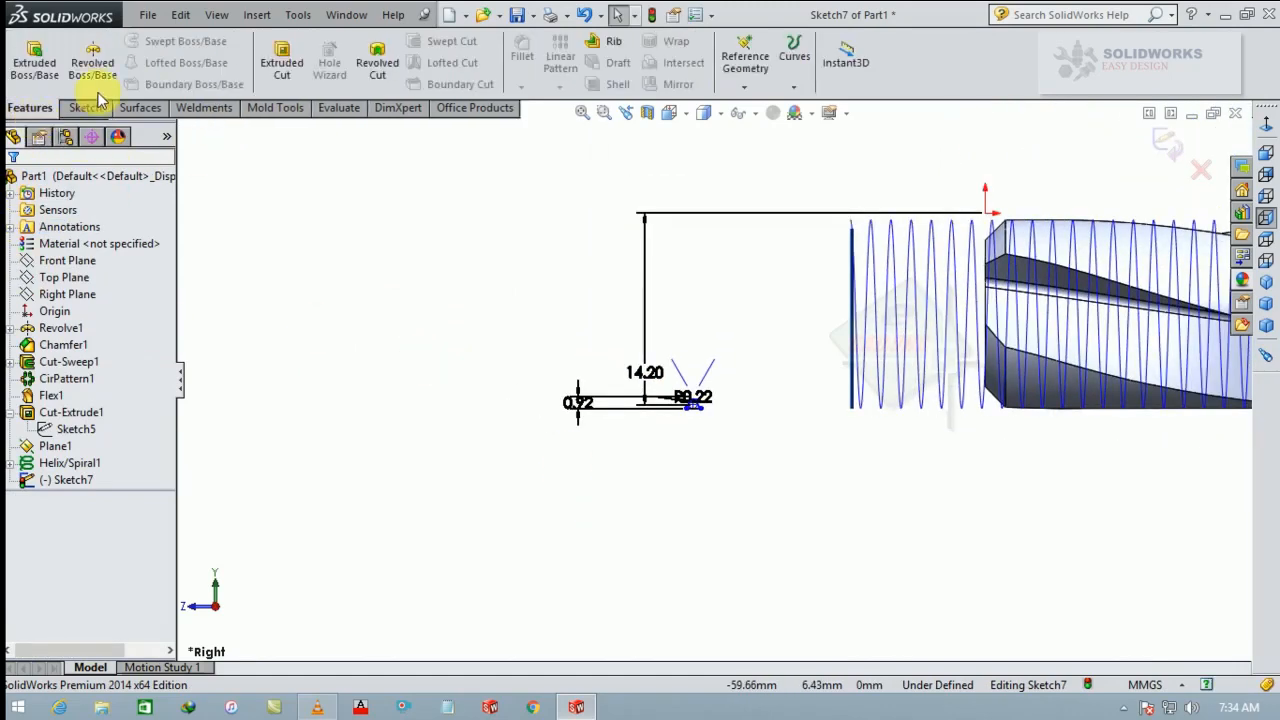
left_click(1164, 143)
left_click(452, 42)
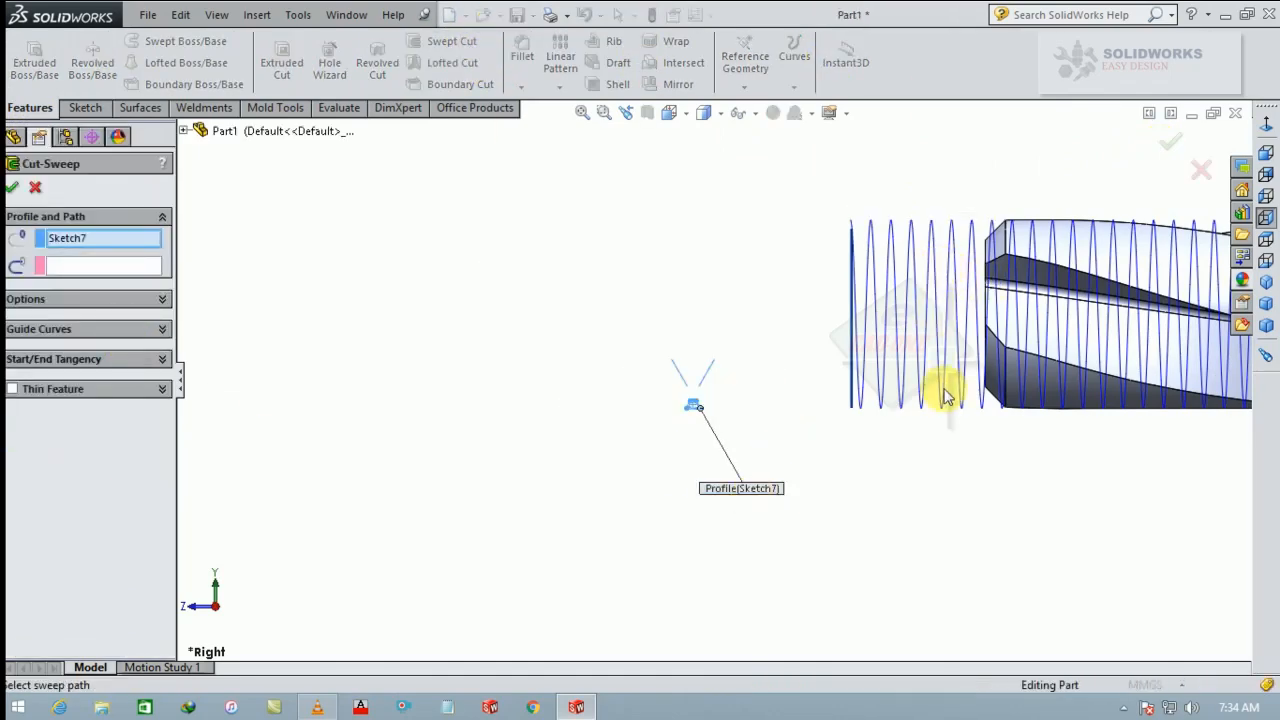
middle_click_drag(944, 391, 946, 386)
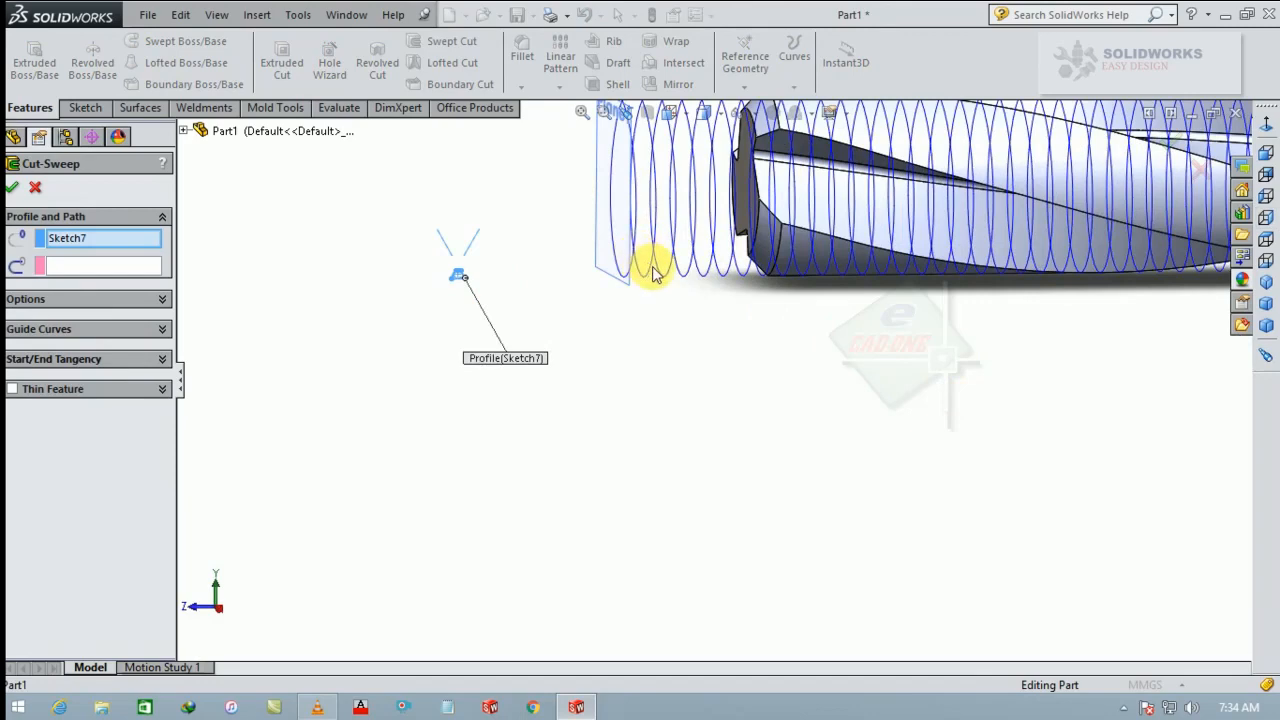
scroll(929, 451, "up", 3)
left_click(1266, 281)
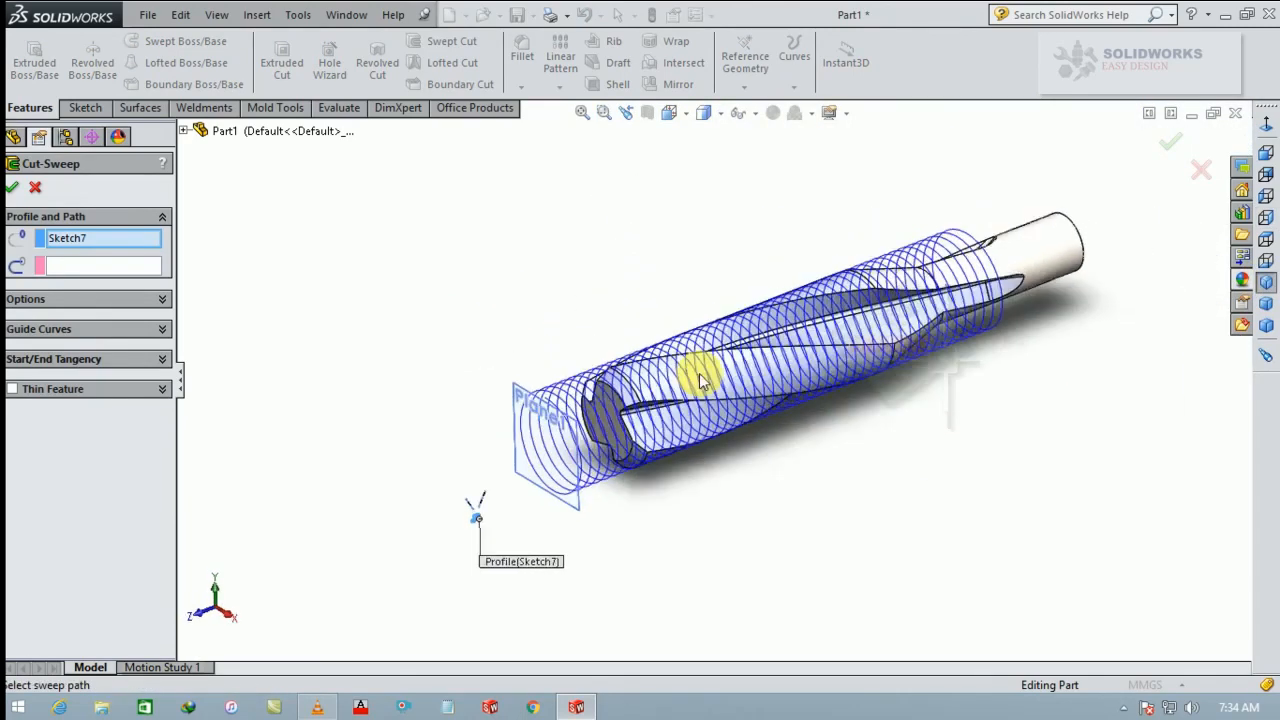
scroll(457, 563, "down", 2)
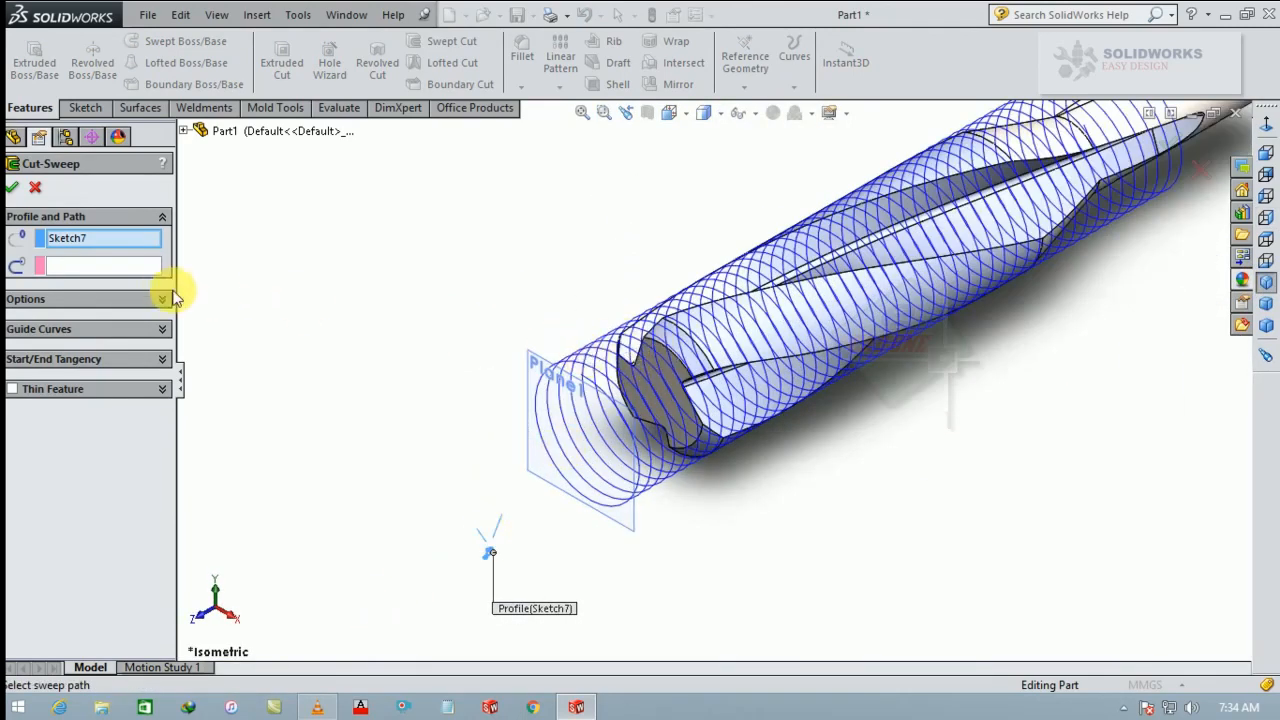
left_click(150, 265)
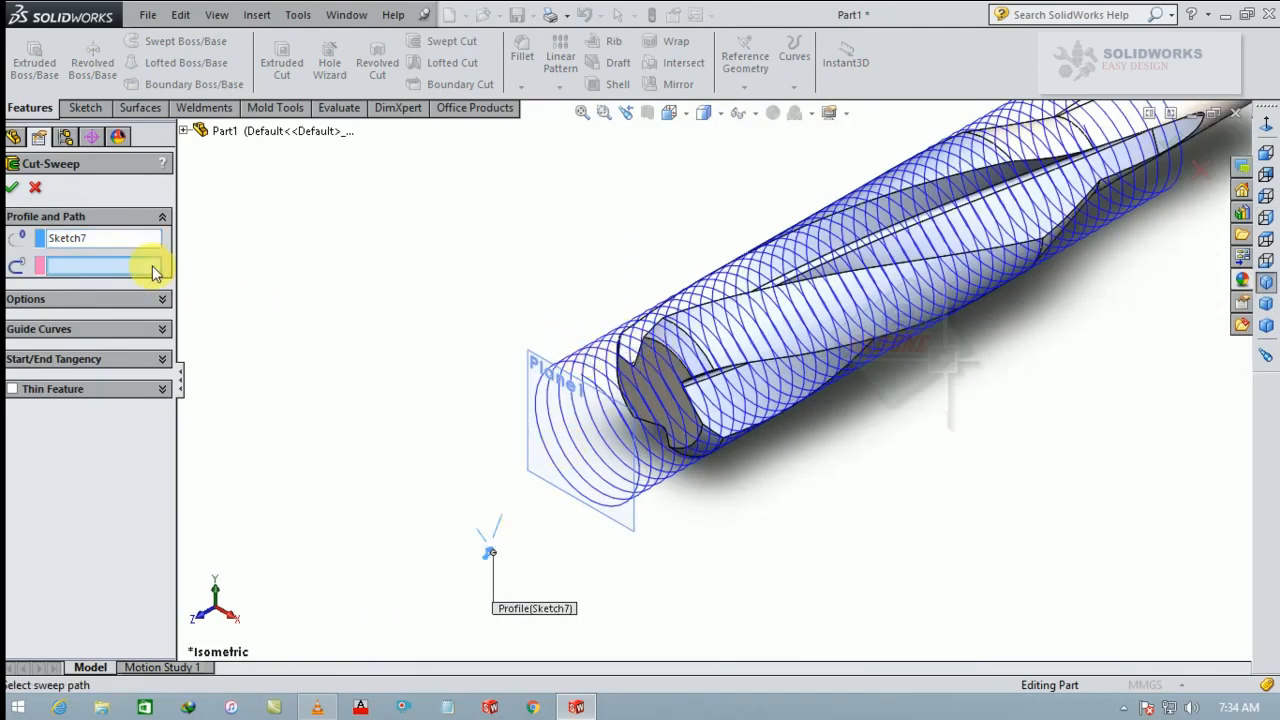
left_click(592, 367)
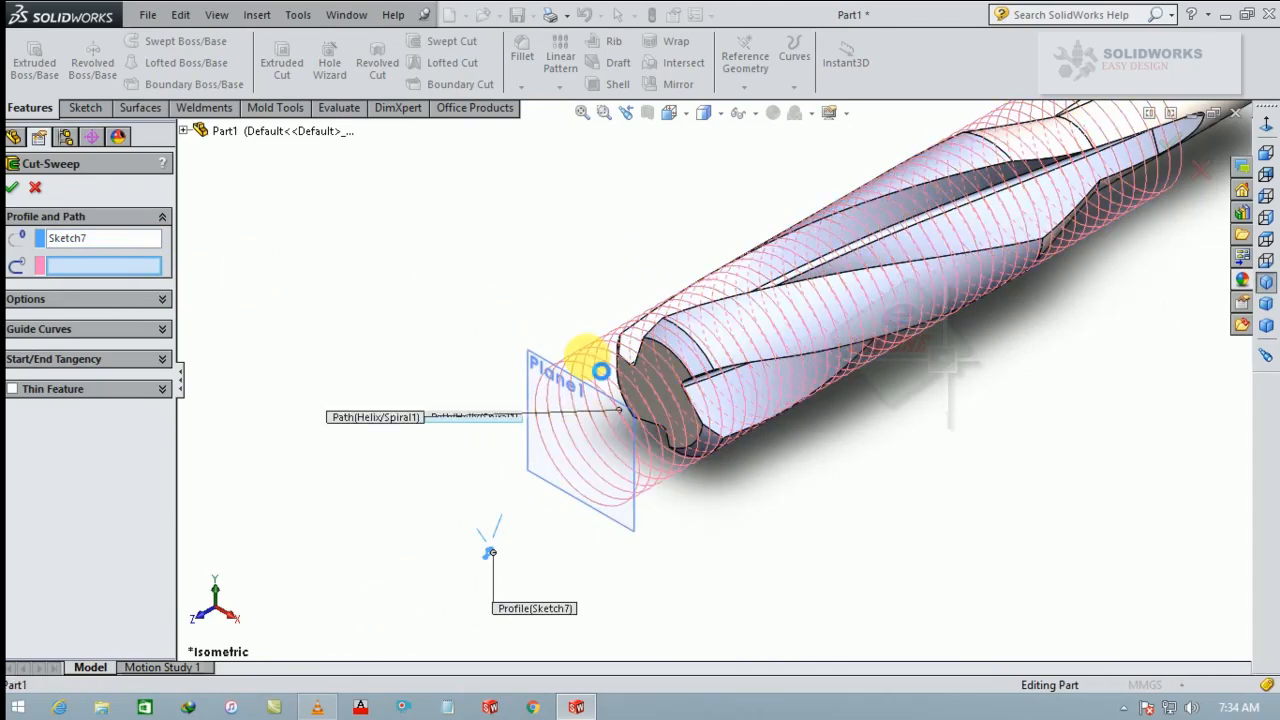
left_click(16, 190)
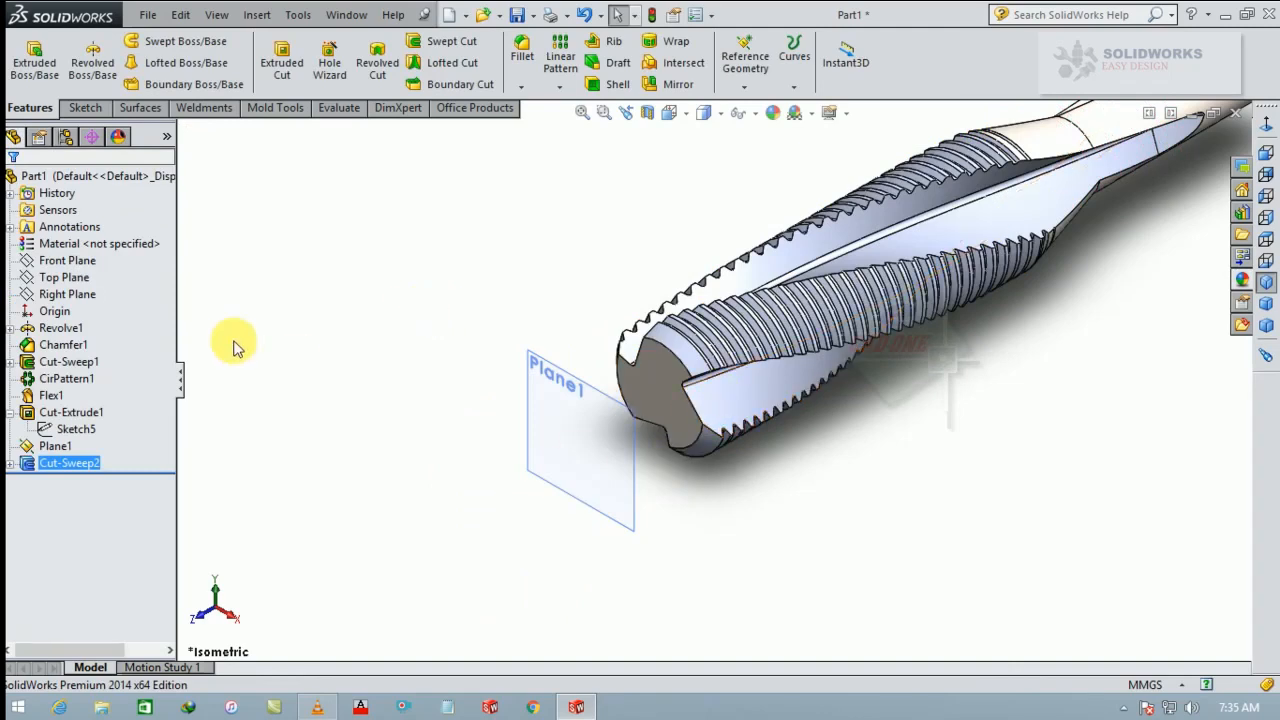
Start a new sketch on the Right Plane and view it face-on
left_click(70, 294)
left_click(85, 262)
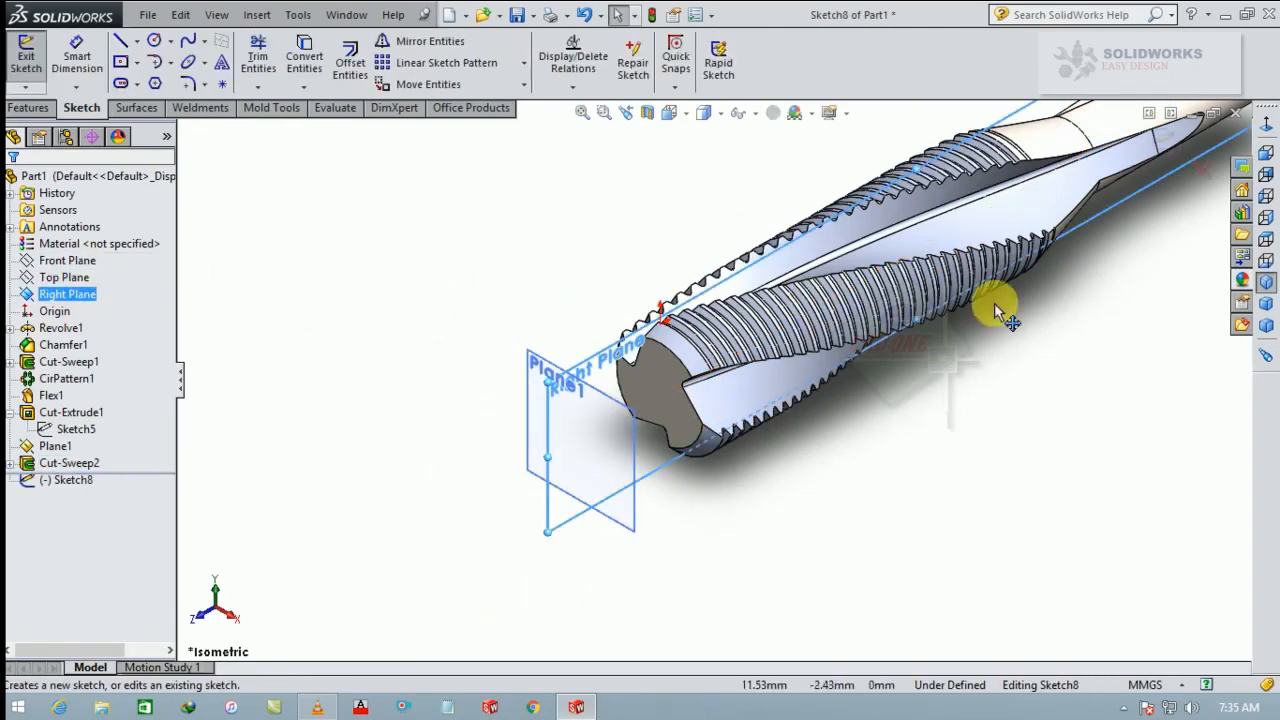
left_click(1266, 122)
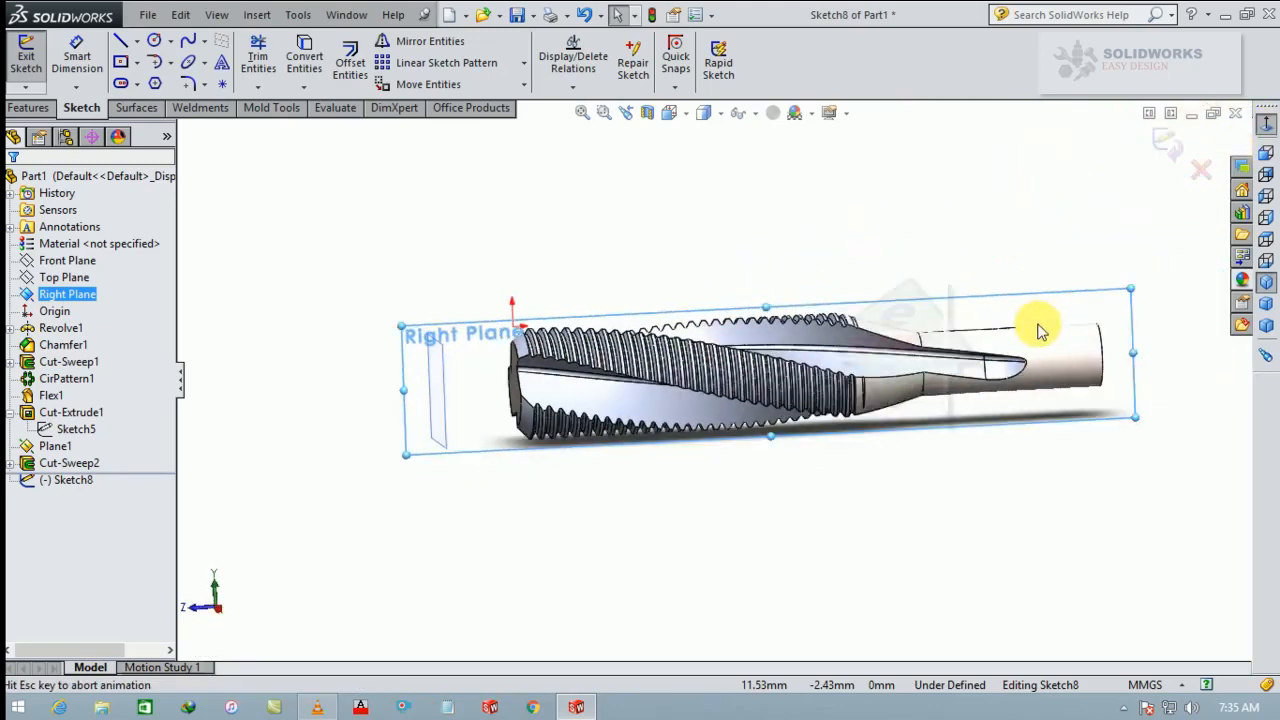
left_click(968, 535)
Sketch a closed half-profile from the shank end's centre: about 19.3 mm axis line, 6.5 mm vertical, 13.8 mm horizontal, slope to the shank's edge, and closing line
scroll(1094, 365, "down", 5)
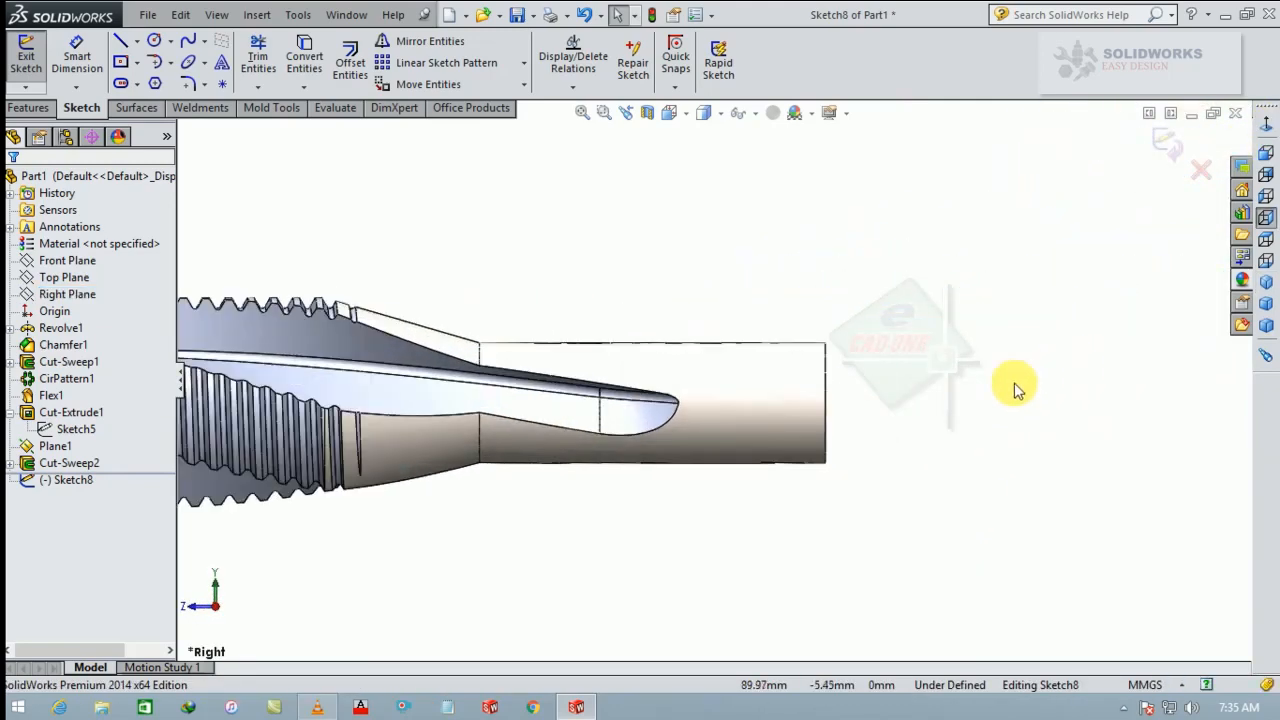
left_click(120, 42)
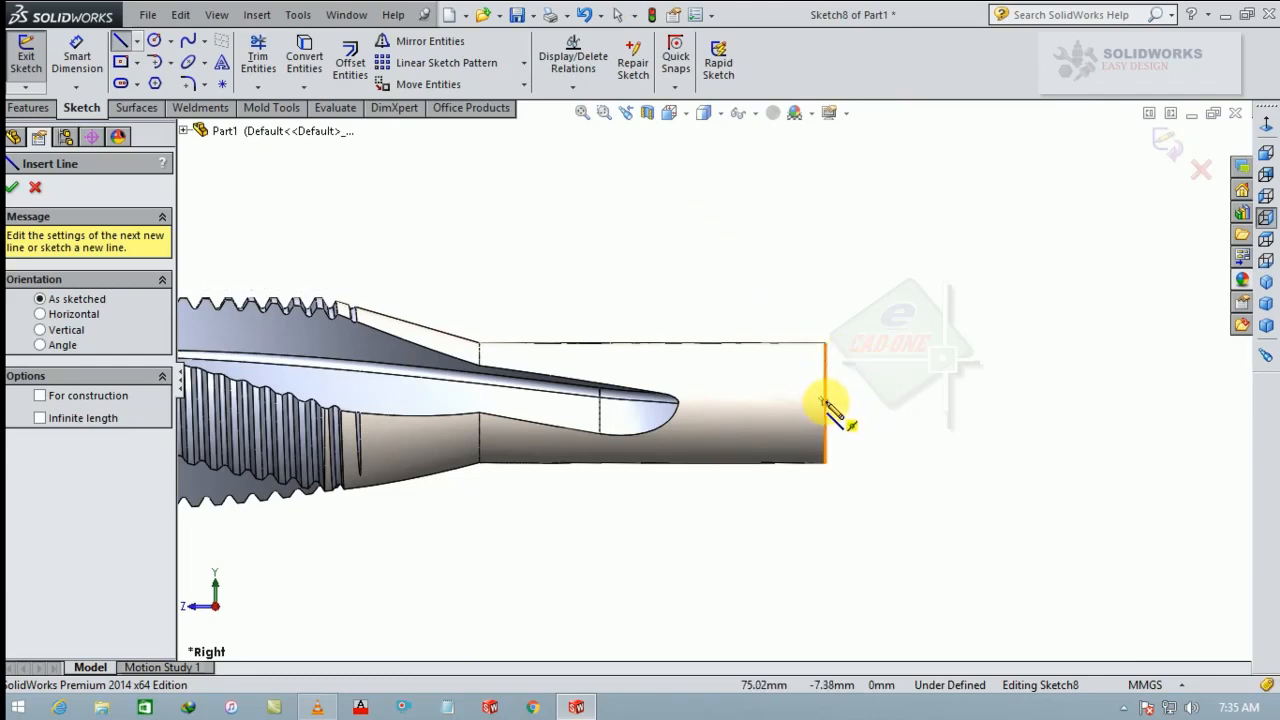
left_click(825, 403)
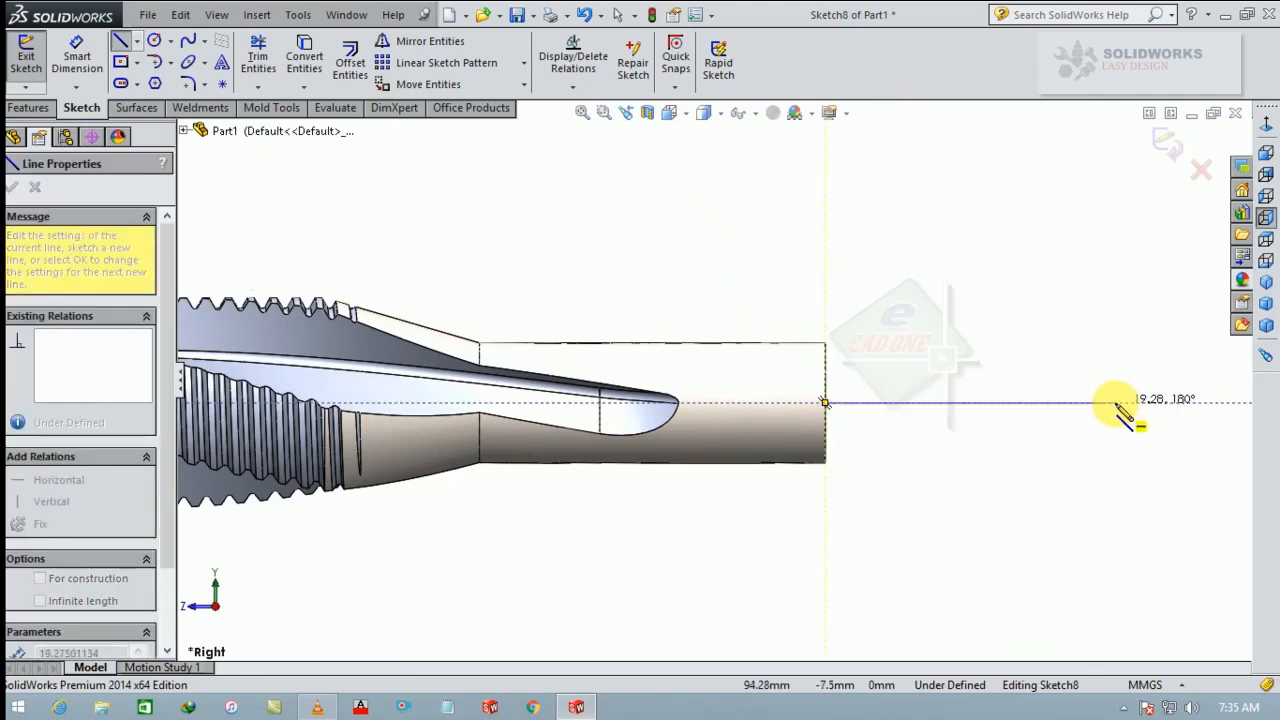
left_click(1115, 403)
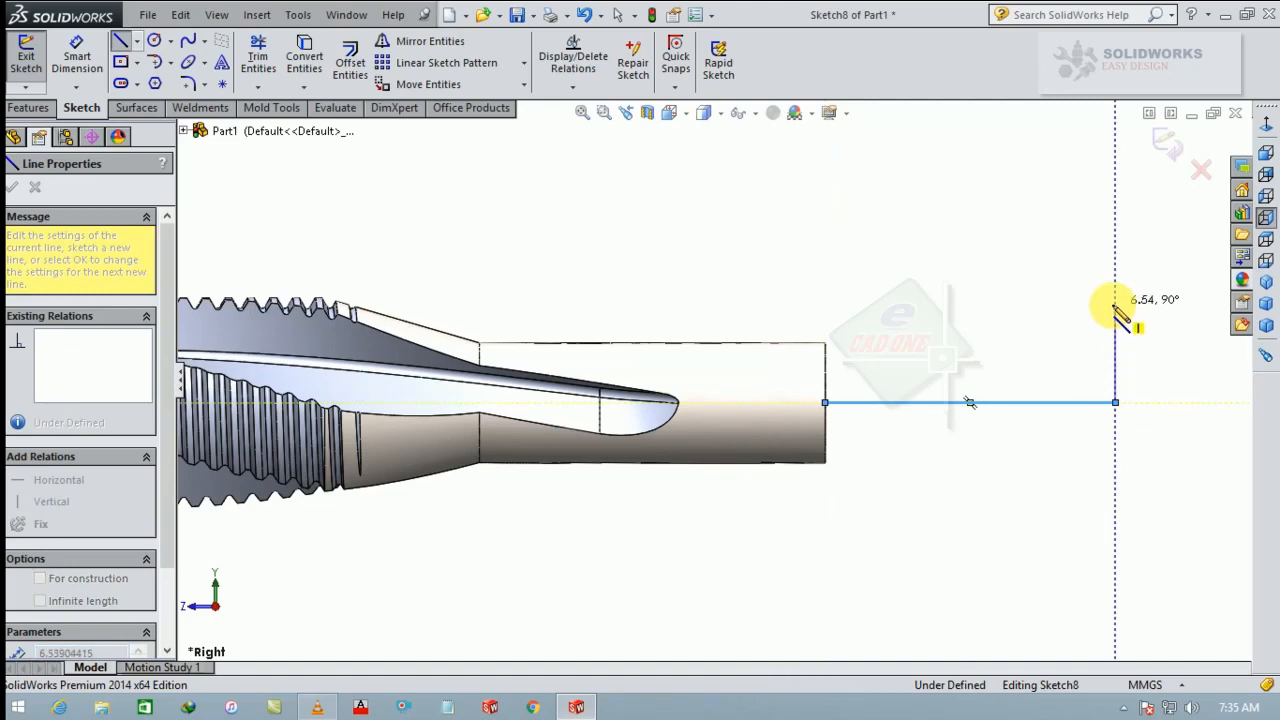
left_click(1115, 304)
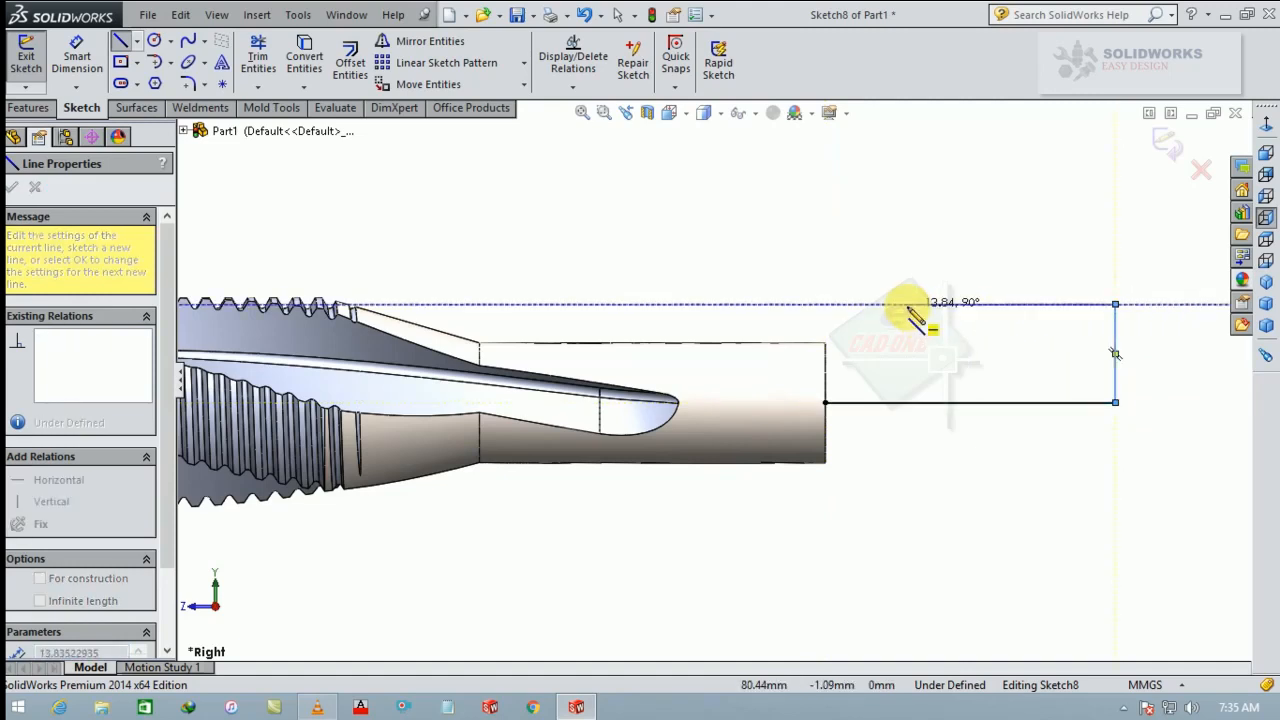
left_click(907, 304)
left_click(825, 342)
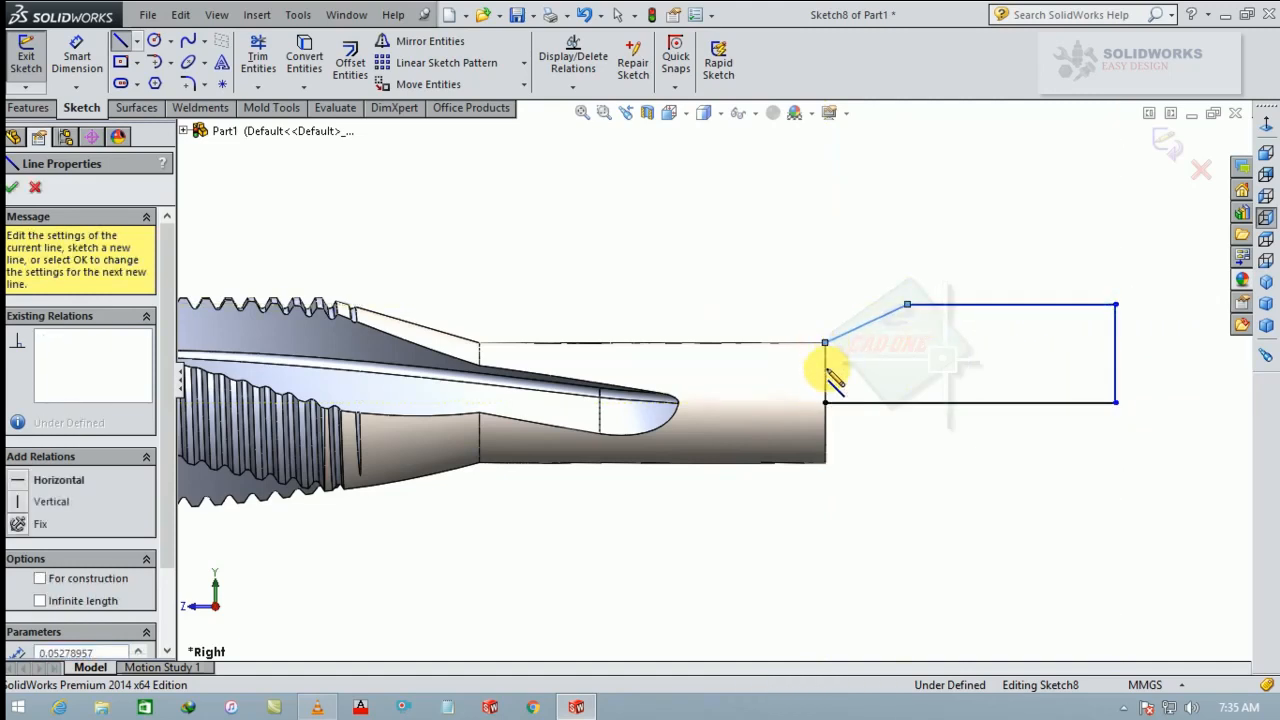
left_click(825, 402)
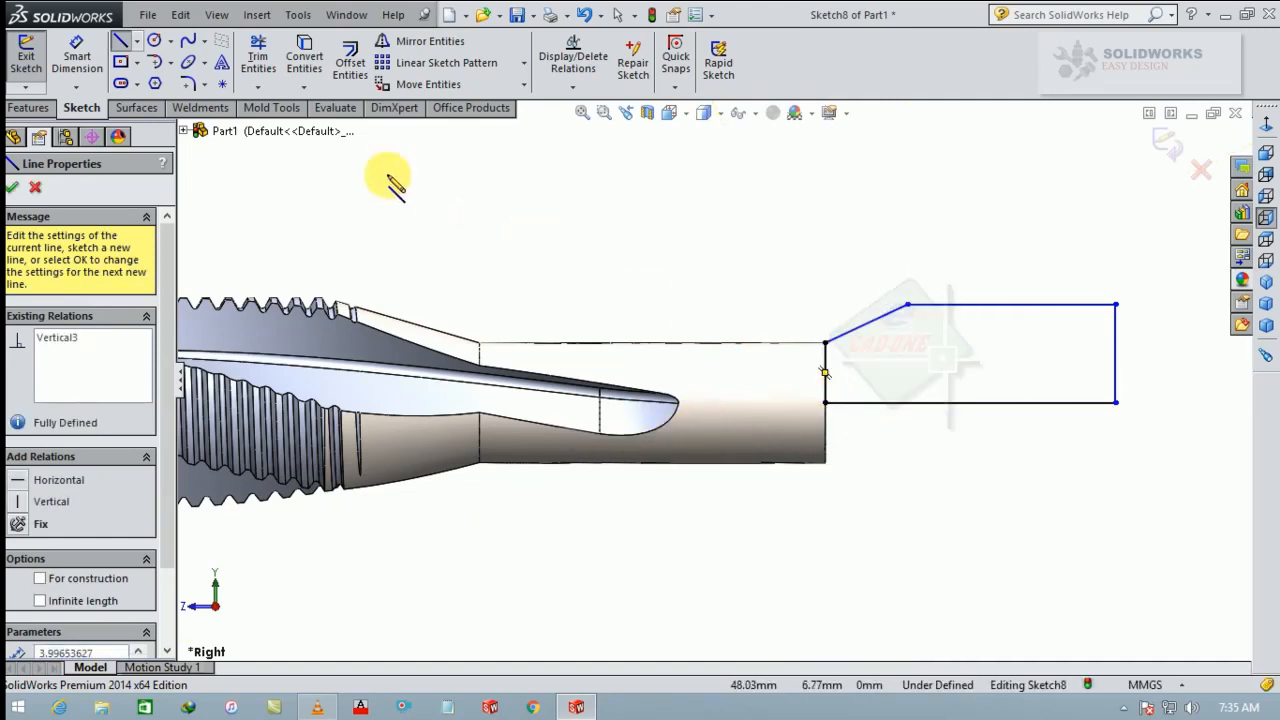
Dimension the upper horizontal line of the shank extension profile as 35 mm
left_click(72, 56)
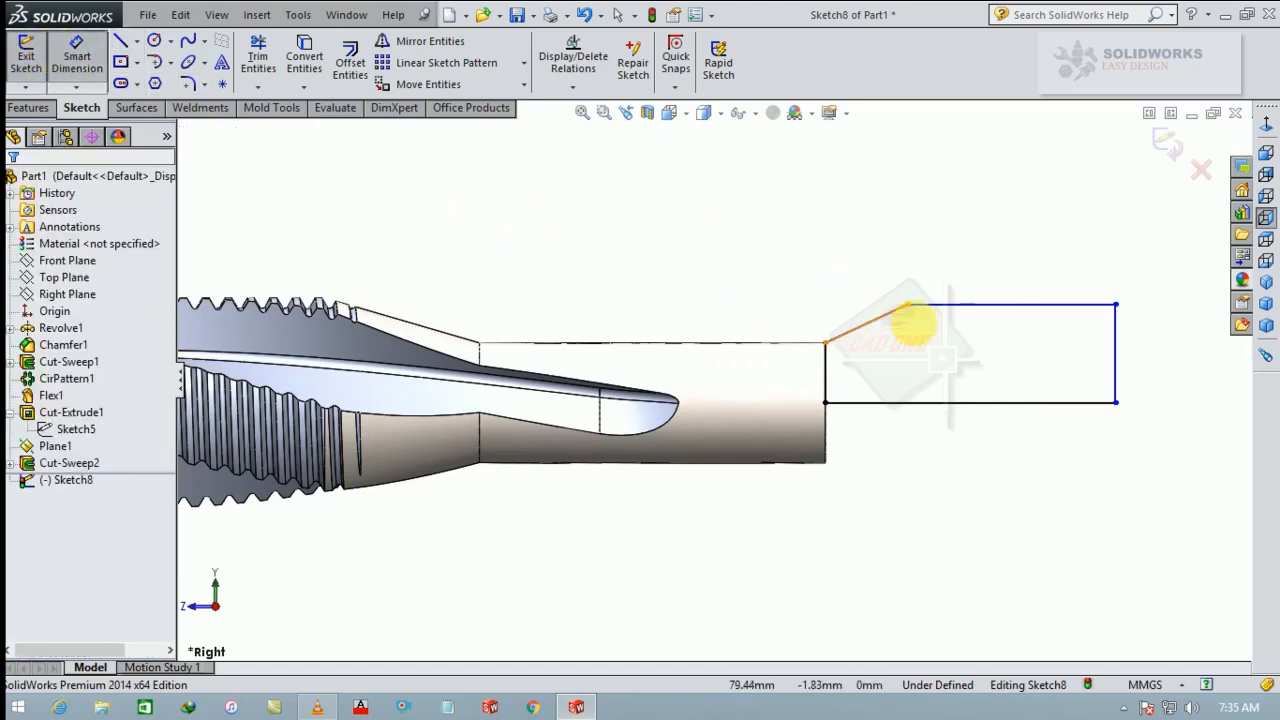
left_click(998, 404)
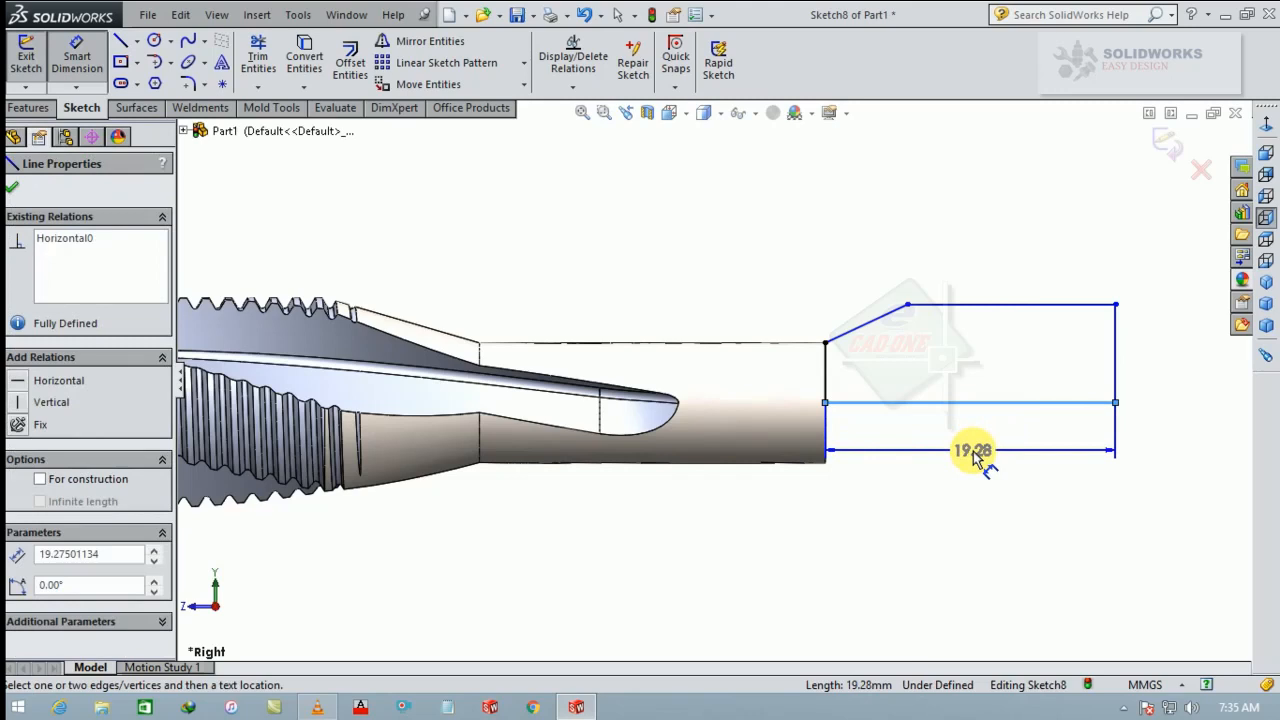
key("Escape")
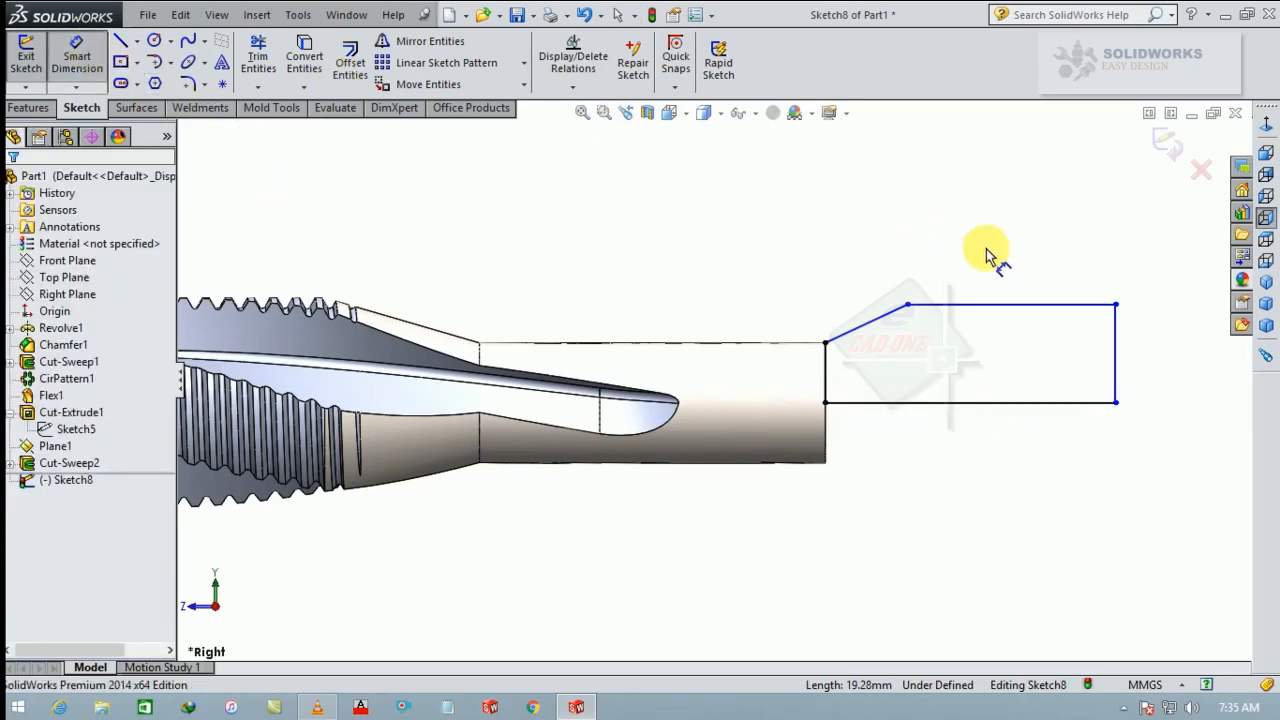
left_click(1015, 308)
left_click(1008, 268)
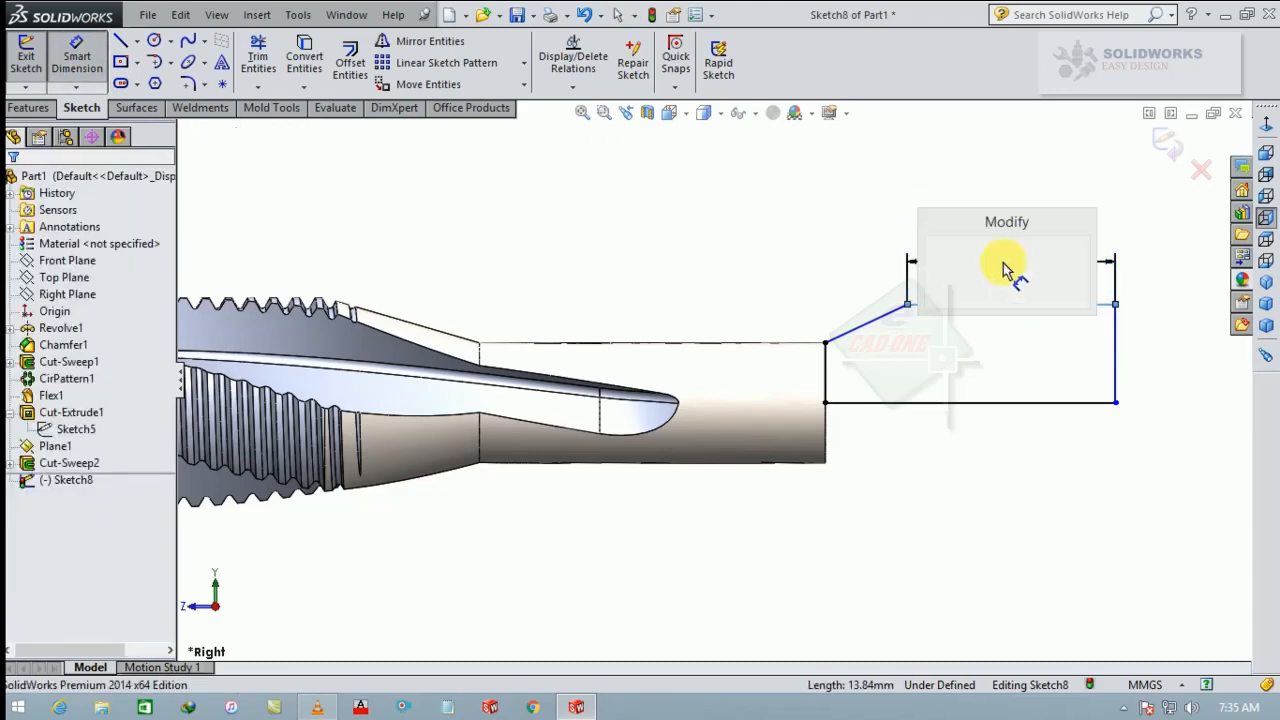
type("35")
key("Return")
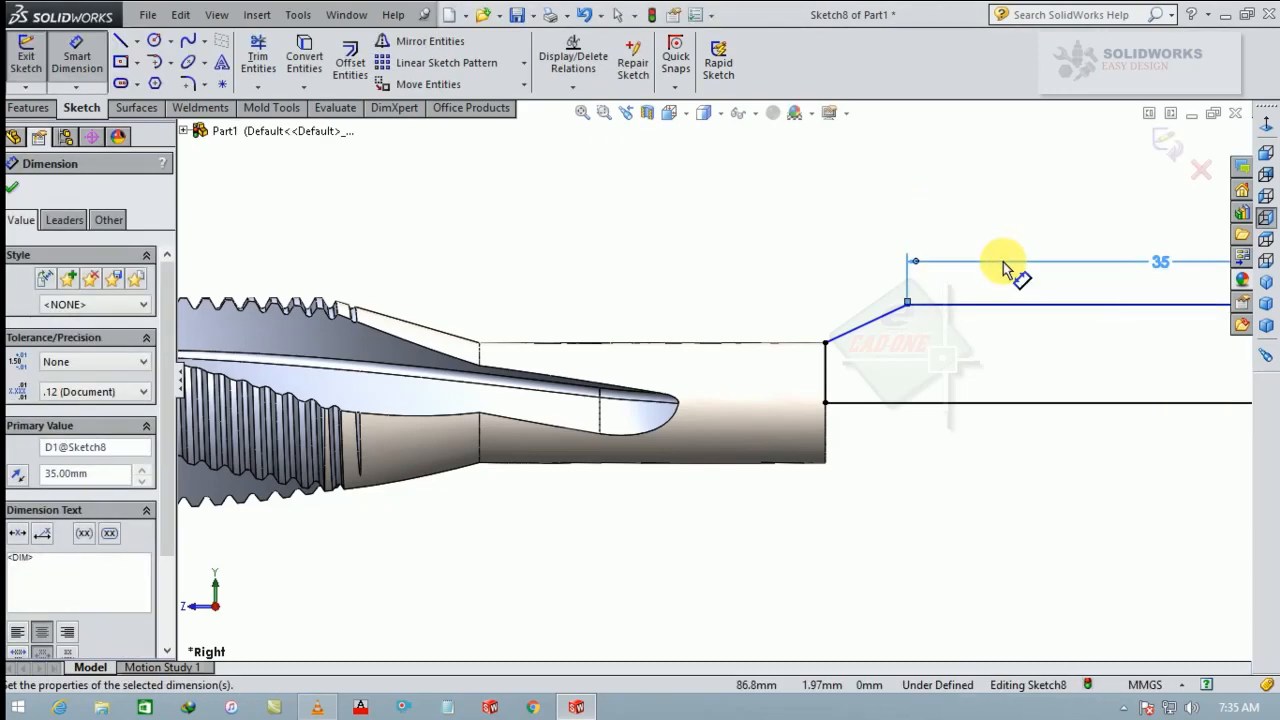
Dimension the vertical line at the far end of the shank extension profile as 5 mm
scroll(983, 365, "up", 2)
scroll(976, 365, "down", 2)
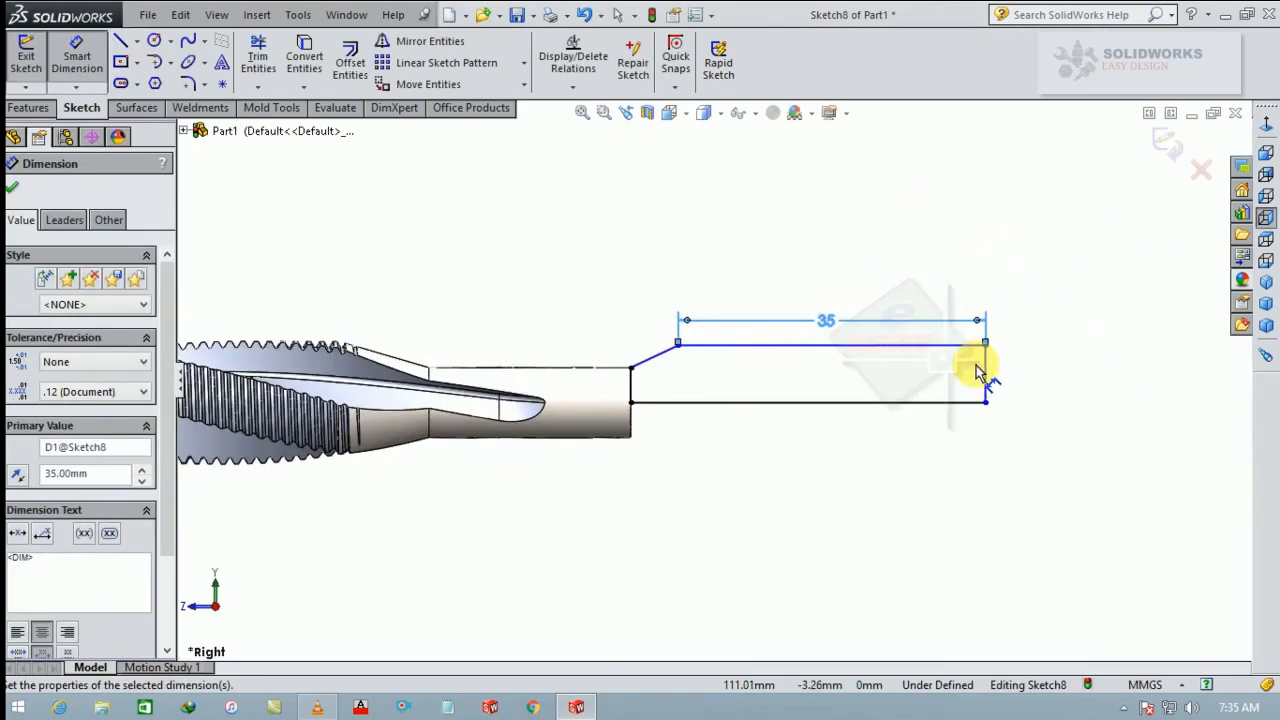
left_click(988, 375)
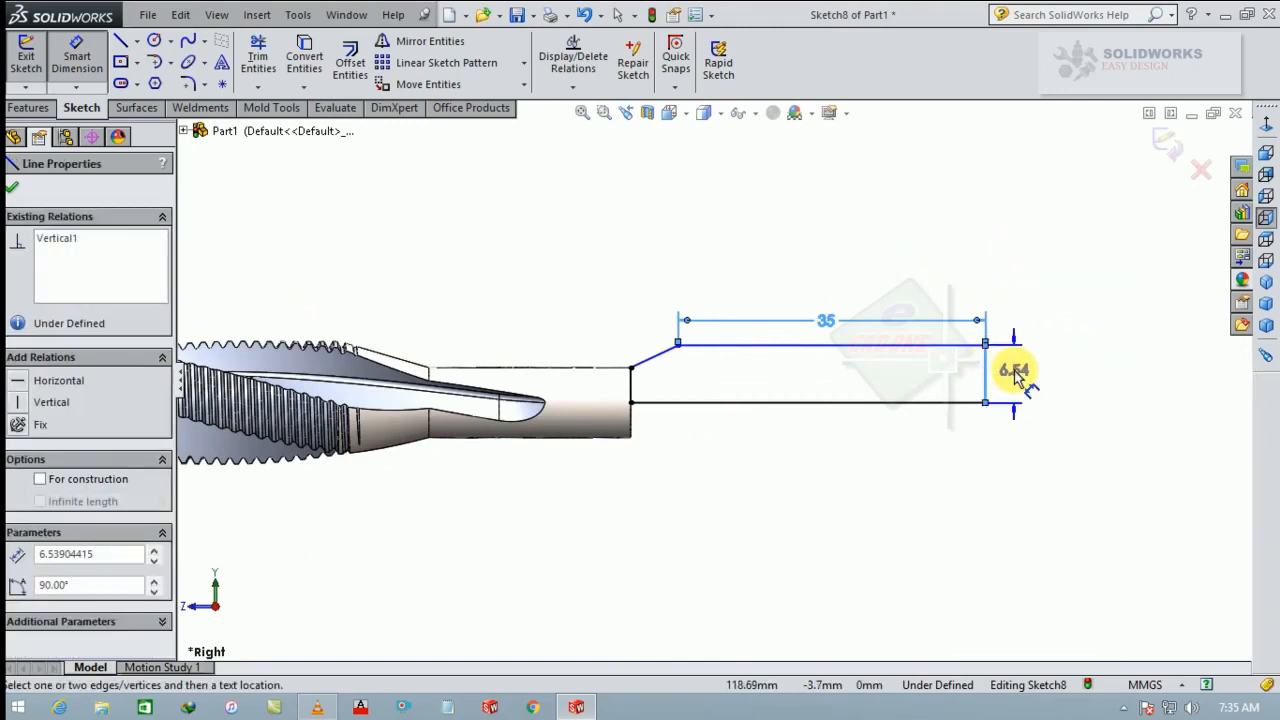
left_click(1016, 372)
type("5.00mm")
key("Return")
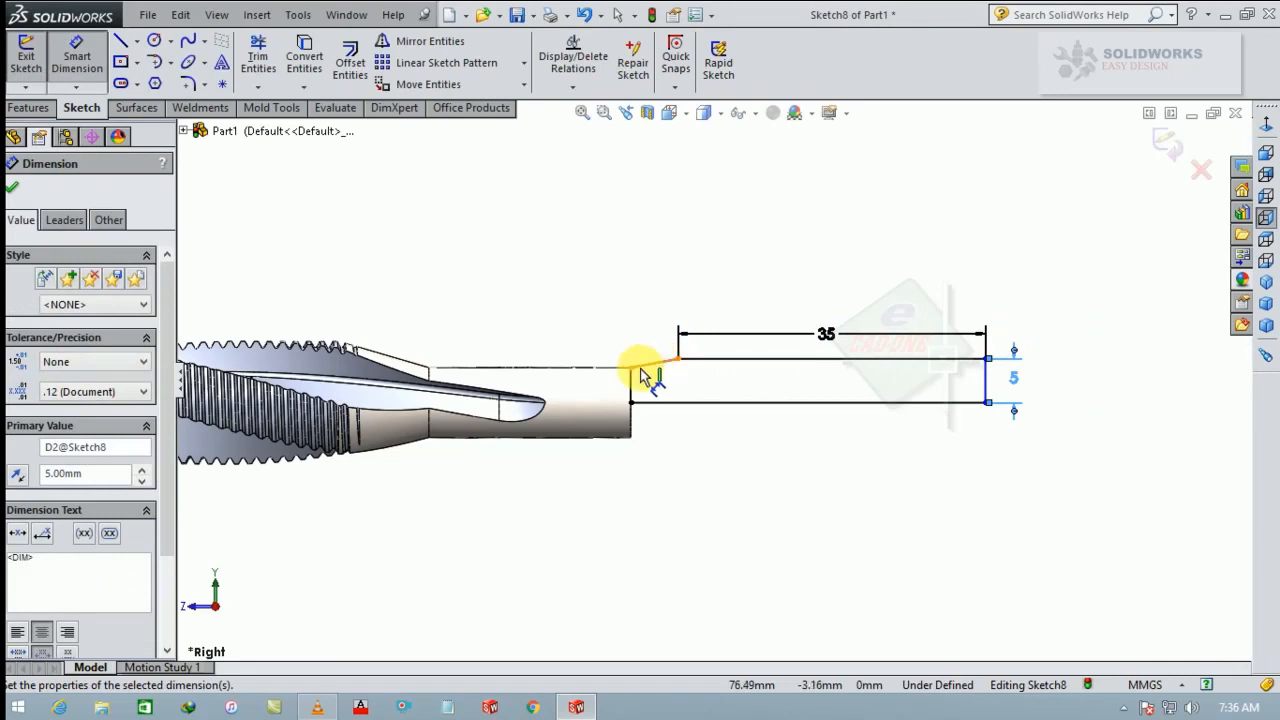
Dimension the horizontal distance between the ends of the sloped line in the shank extension profile as 10 mm
left_click(632, 371)
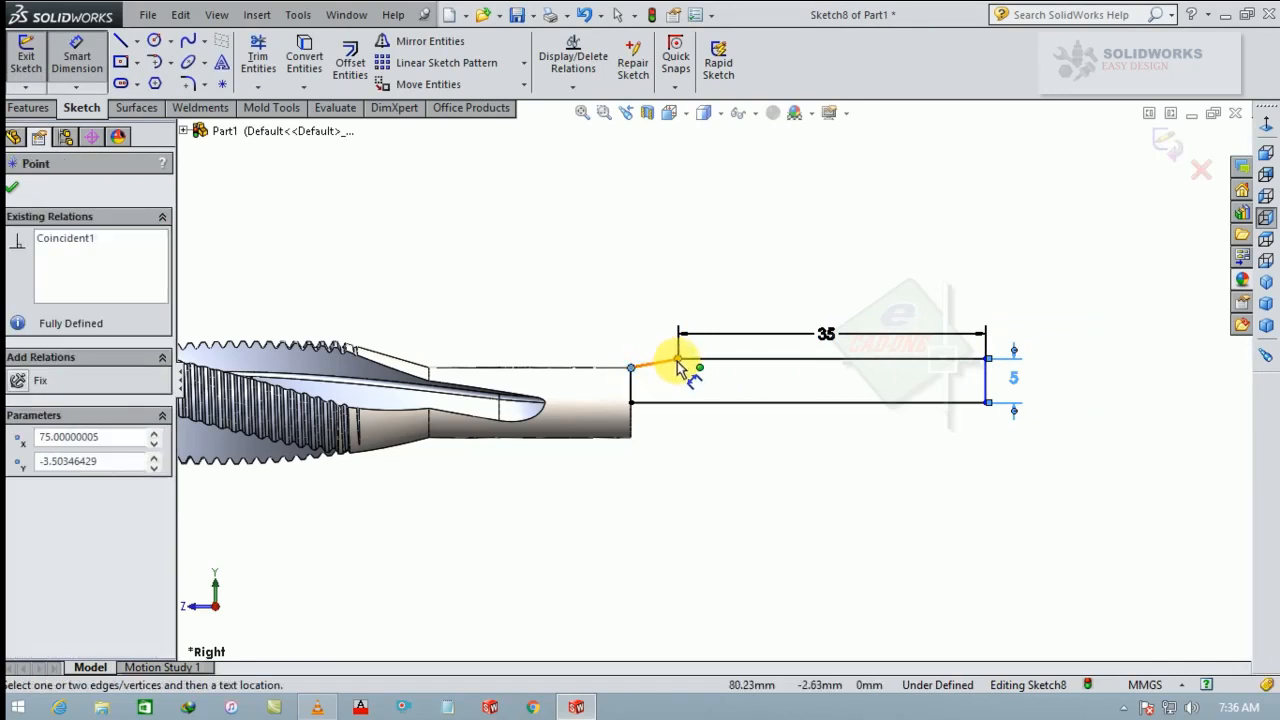
left_click(678, 360)
left_click(657, 274)
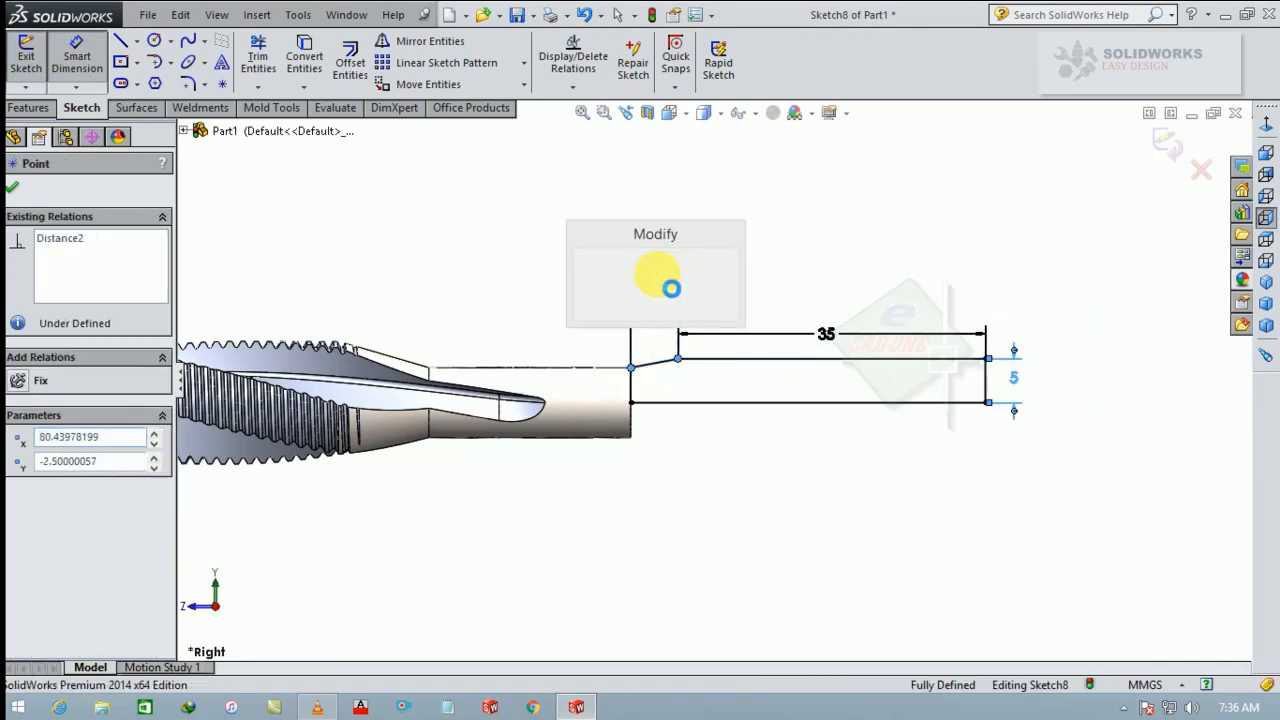
key("Return")
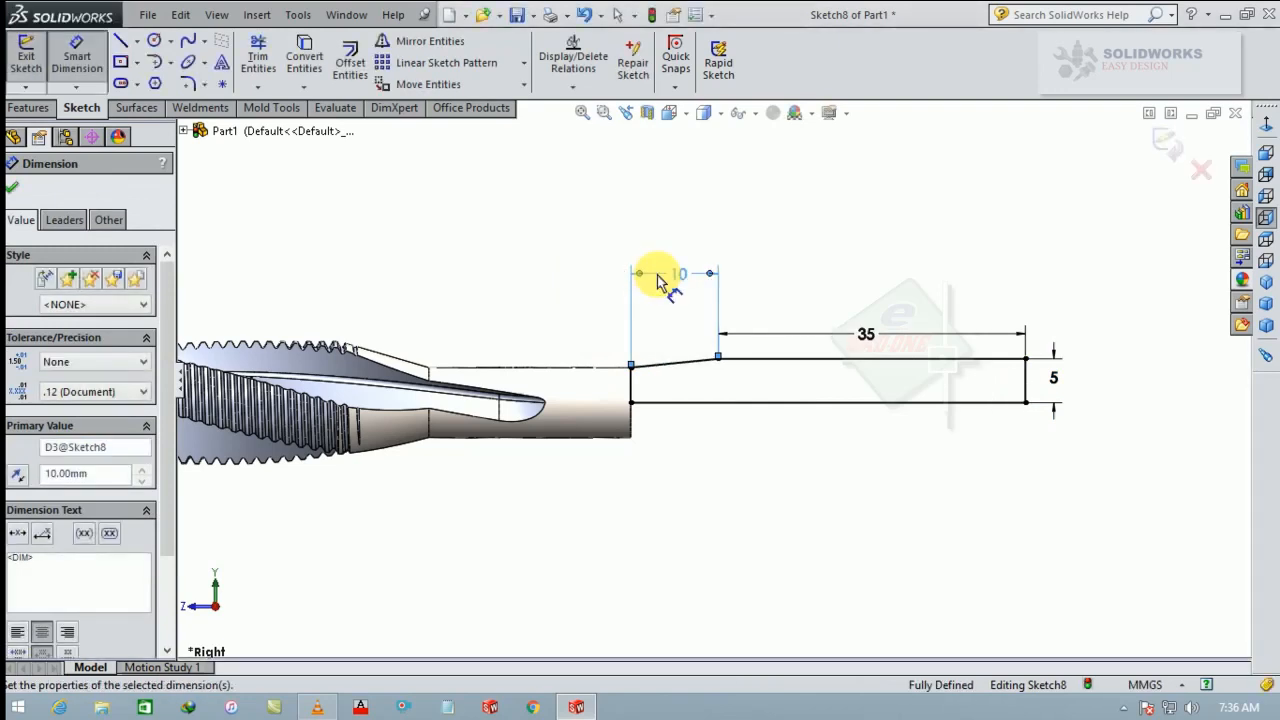
left_click(15, 190)
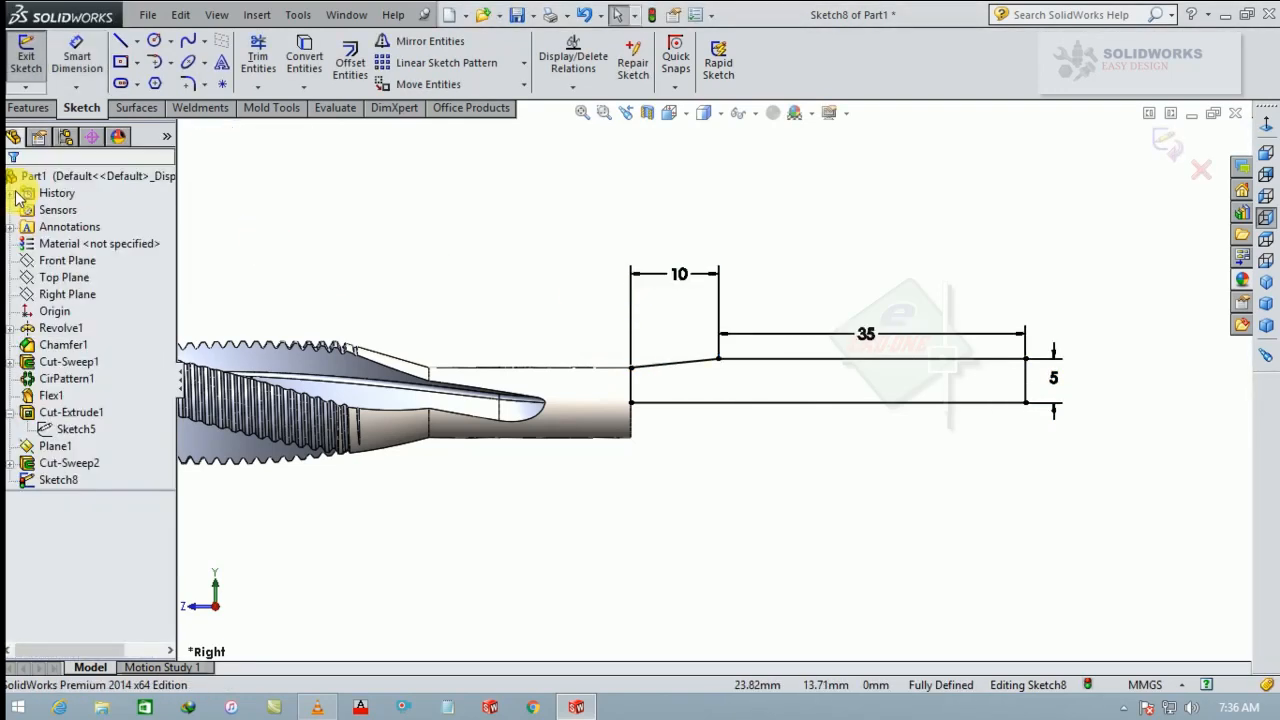
Revolve the shank extension profile 360° about its lower horizontal line, merging it with the body
left_click(30, 108)
left_click(92, 60)
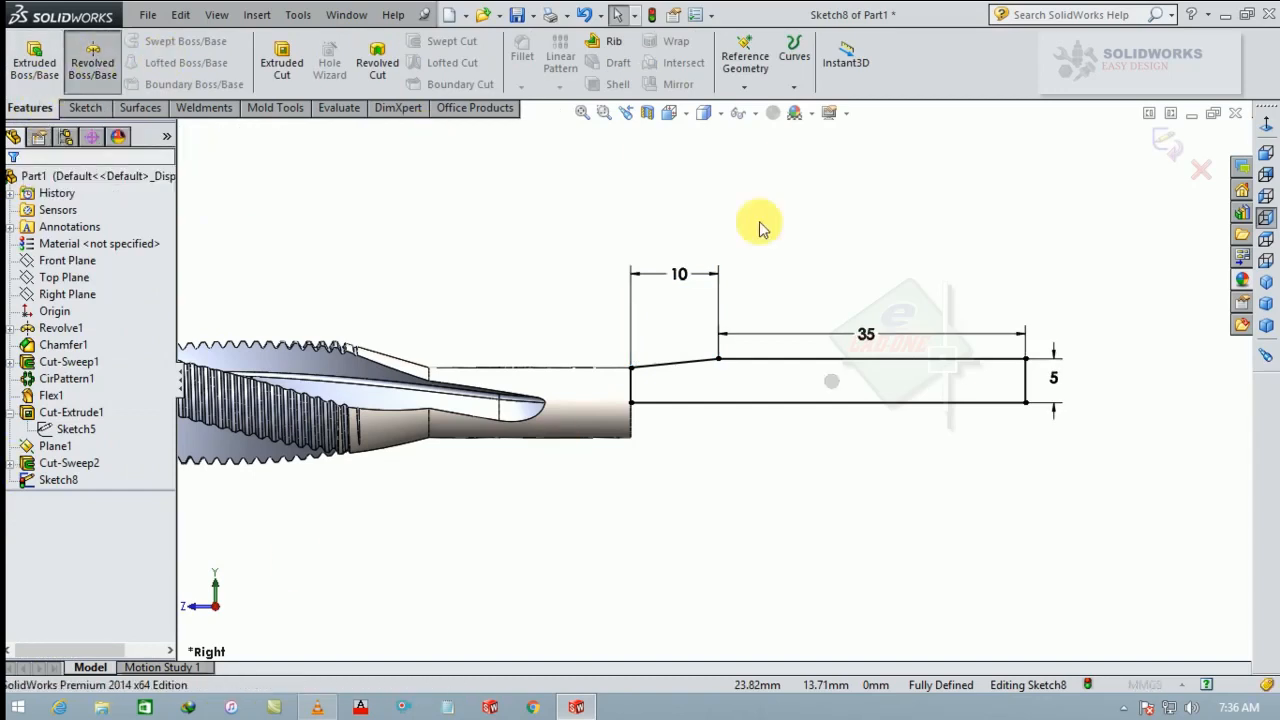
left_click(836, 403)
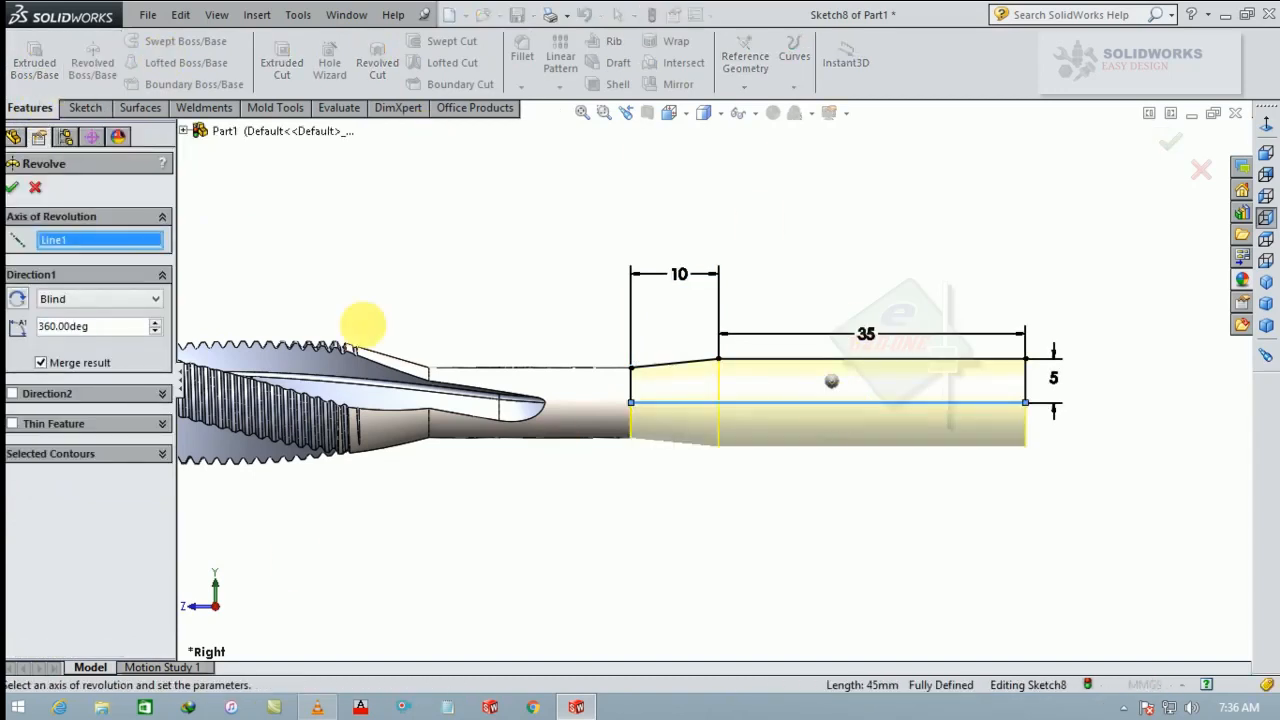
left_click(14, 189)
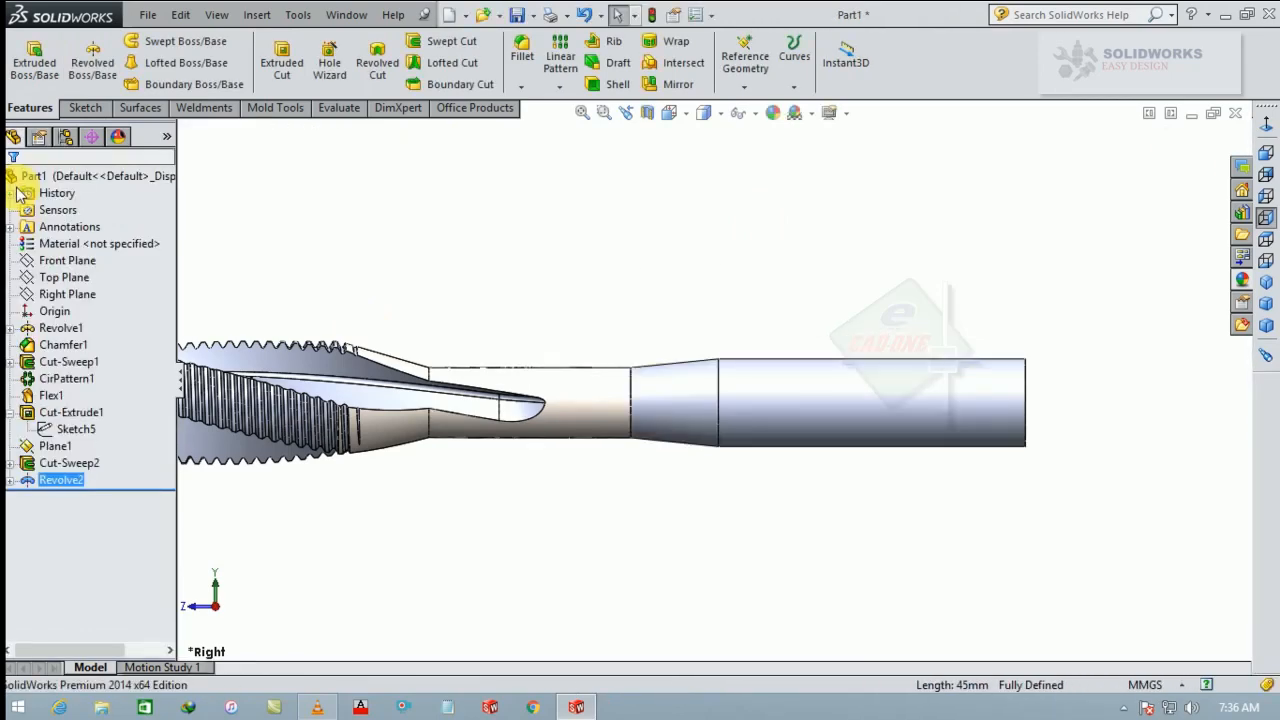
Start a new sketch on the circular end face of the shank extension and view it face-on
middle_click_drag(1071, 351, 805, 459)
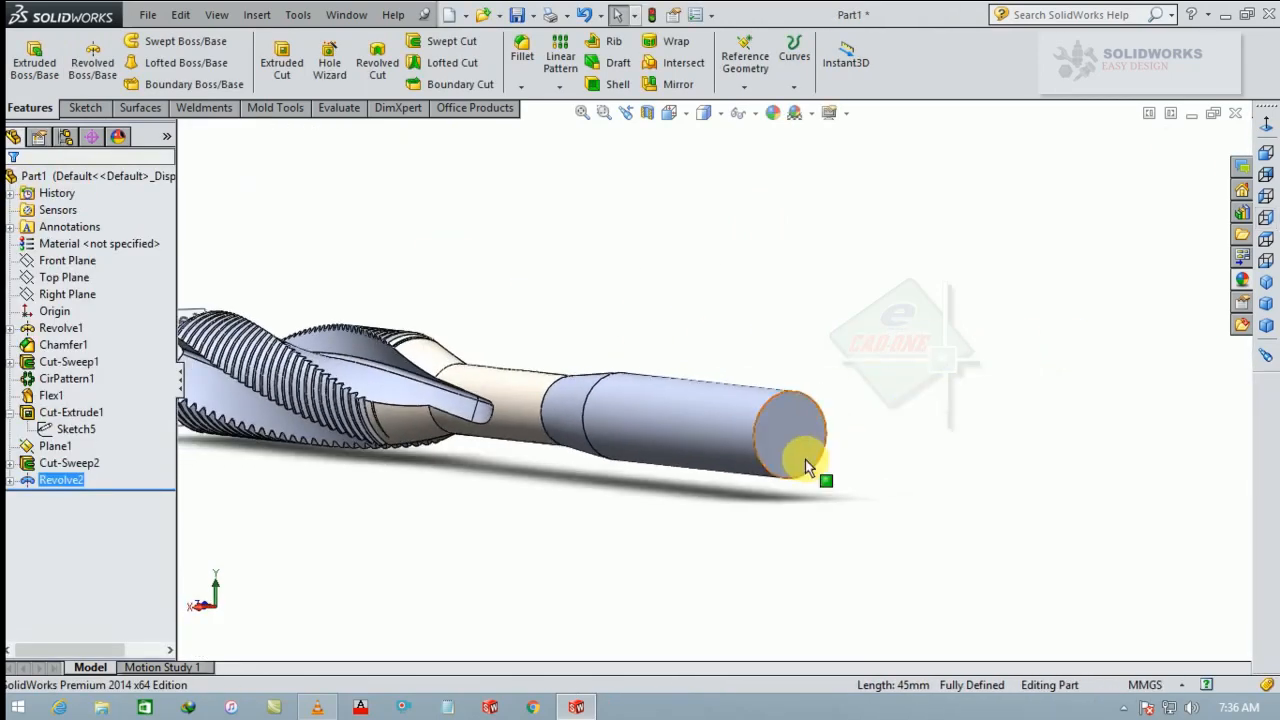
scroll(785, 430, "down", 3)
left_click(777, 399)
left_click(837, 347)
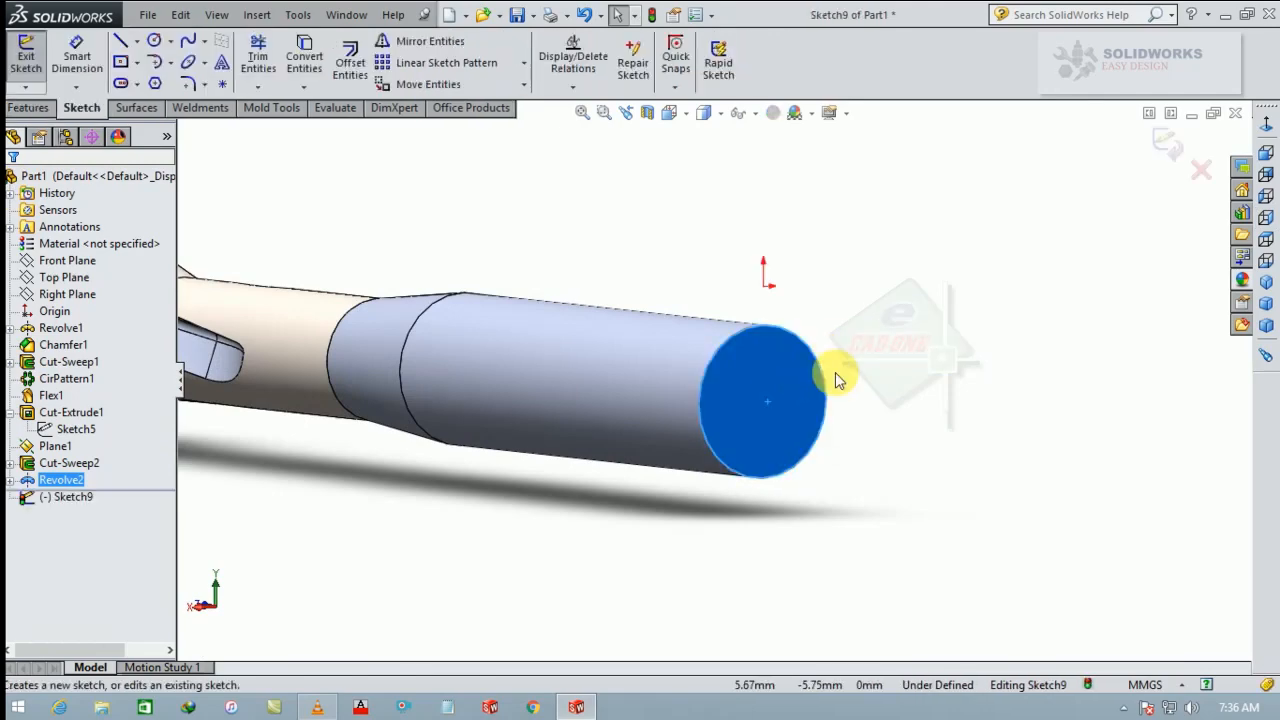
left_click(1267, 124)
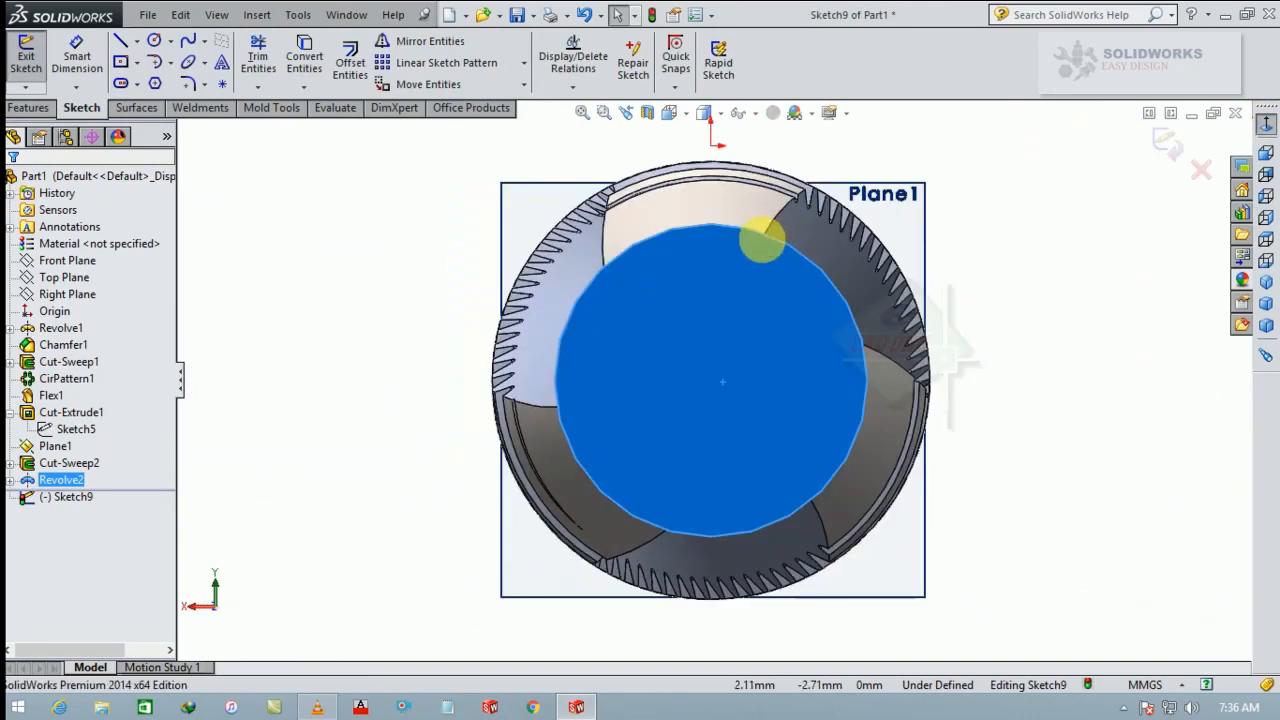
Sketch a center rectangle about 4.4 mm wide and 5 mm high from the centre of the shank's end face
left_click(137, 62)
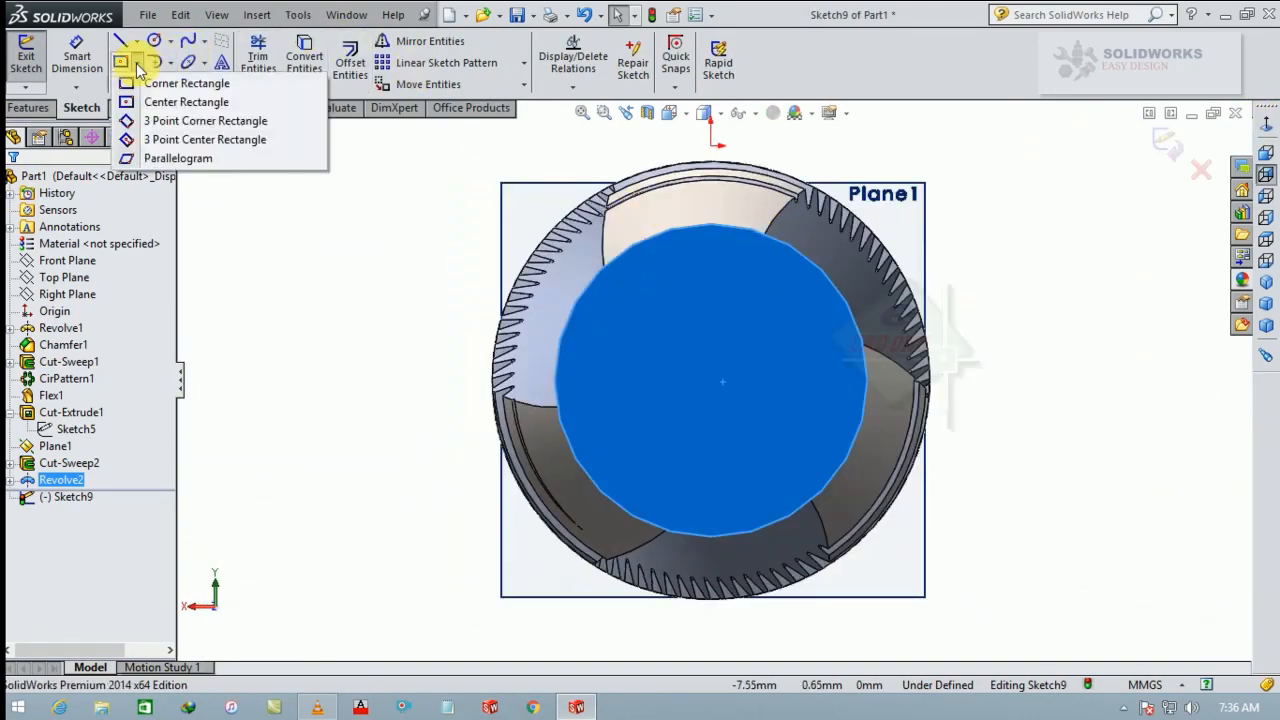
left_click(160, 100)
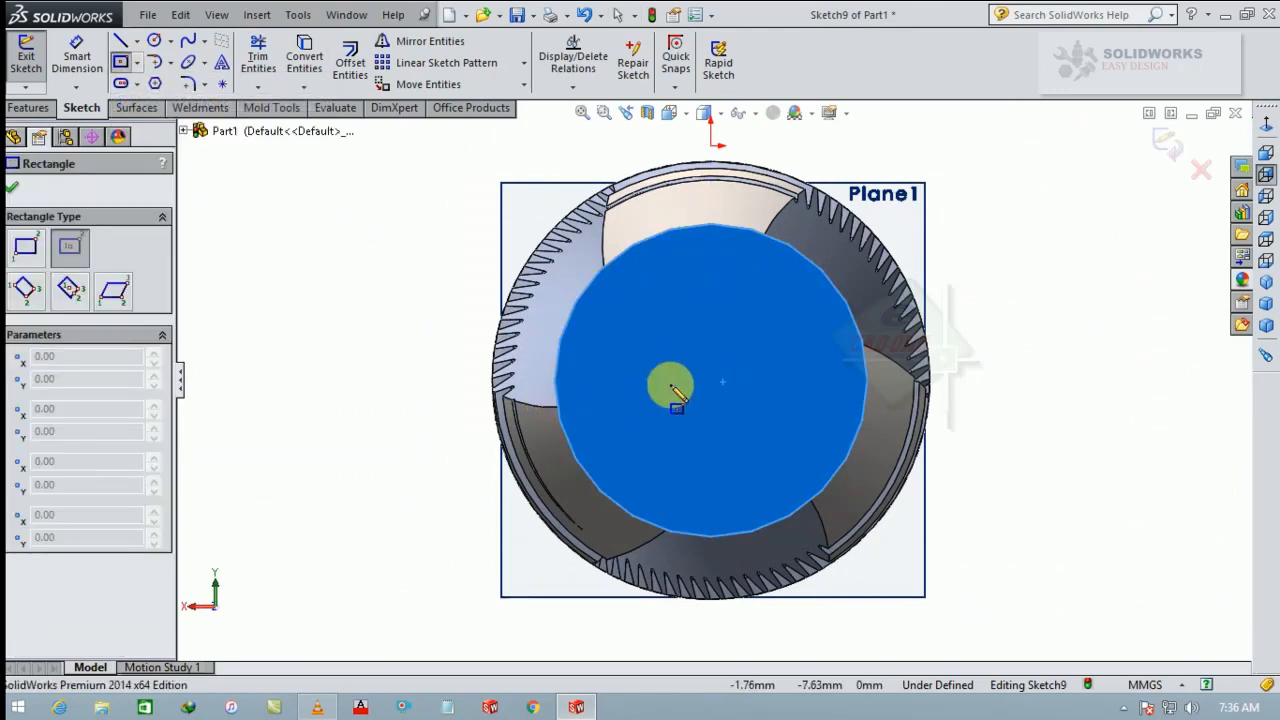
mouse_move(710, 382)
left_mouse_down()
mouse_move(737, 331)
mouse_move(671, 294)
mouse_move(642, 302)
left_mouse_up()
Dimension the center rectangle as 7 mm wide and 7 mm high
left_click(78, 60)
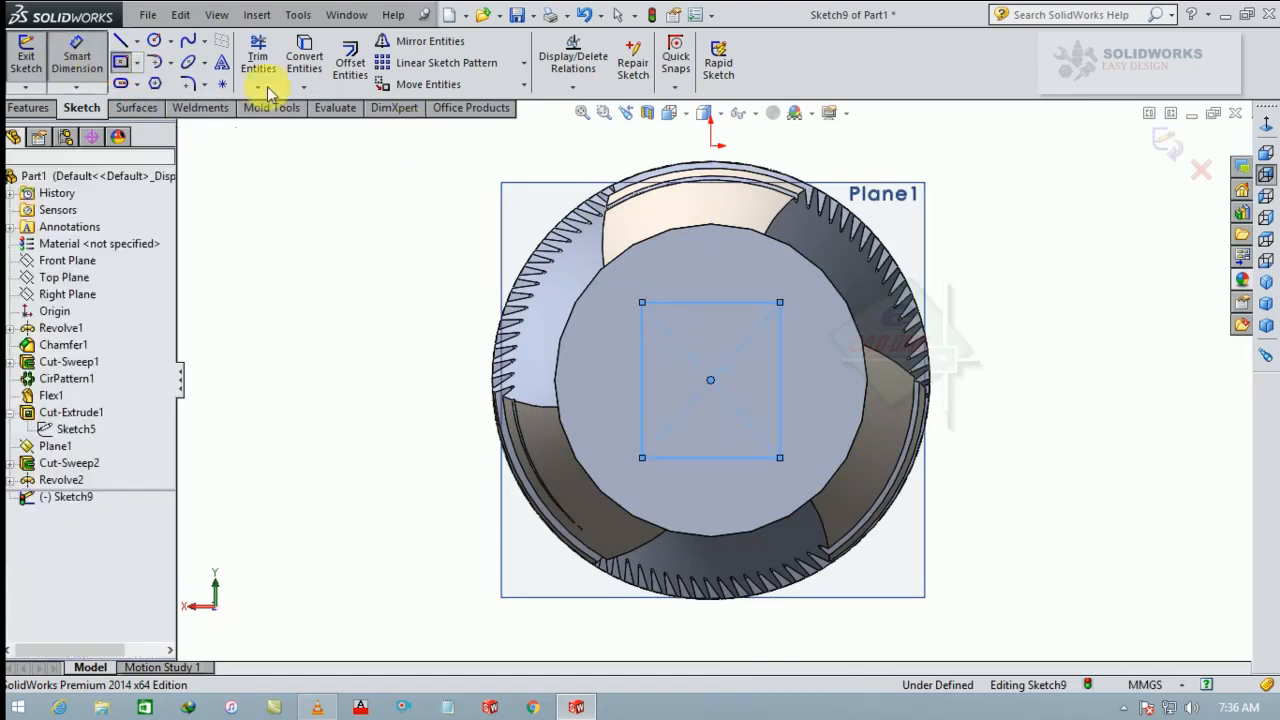
left_click(697, 308)
left_click(694, 268)
type("7")
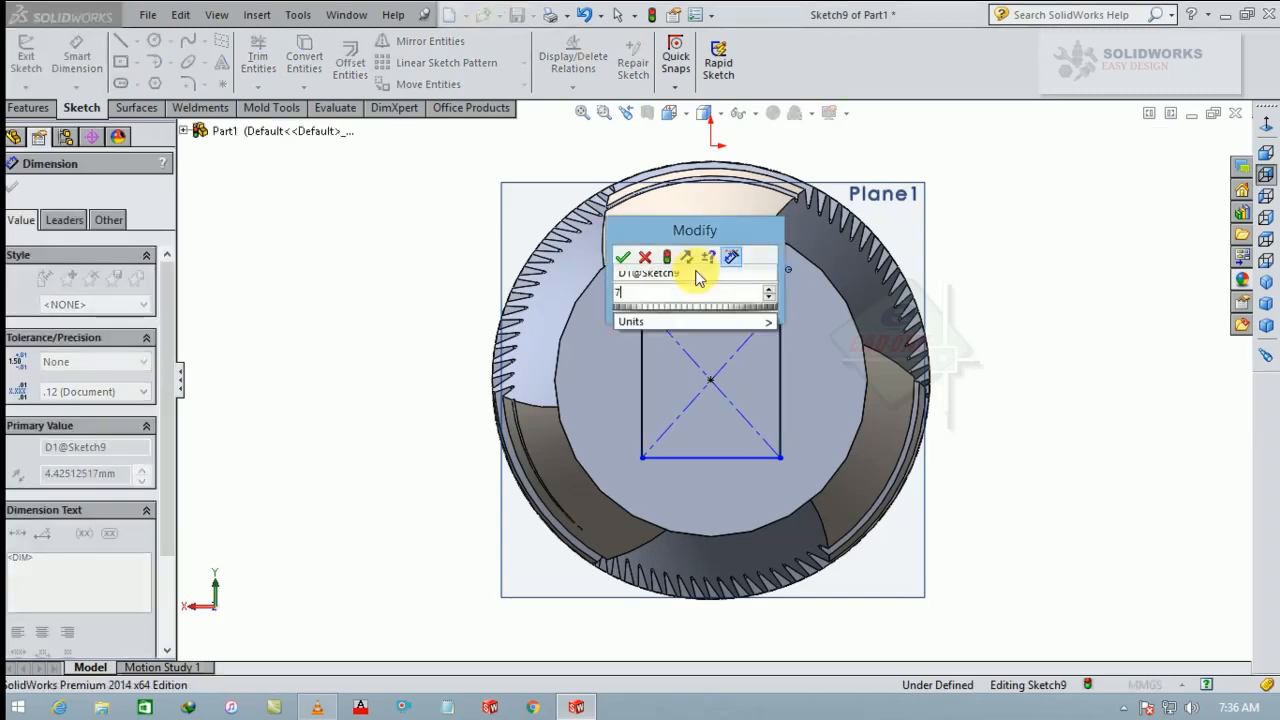
key("Return")
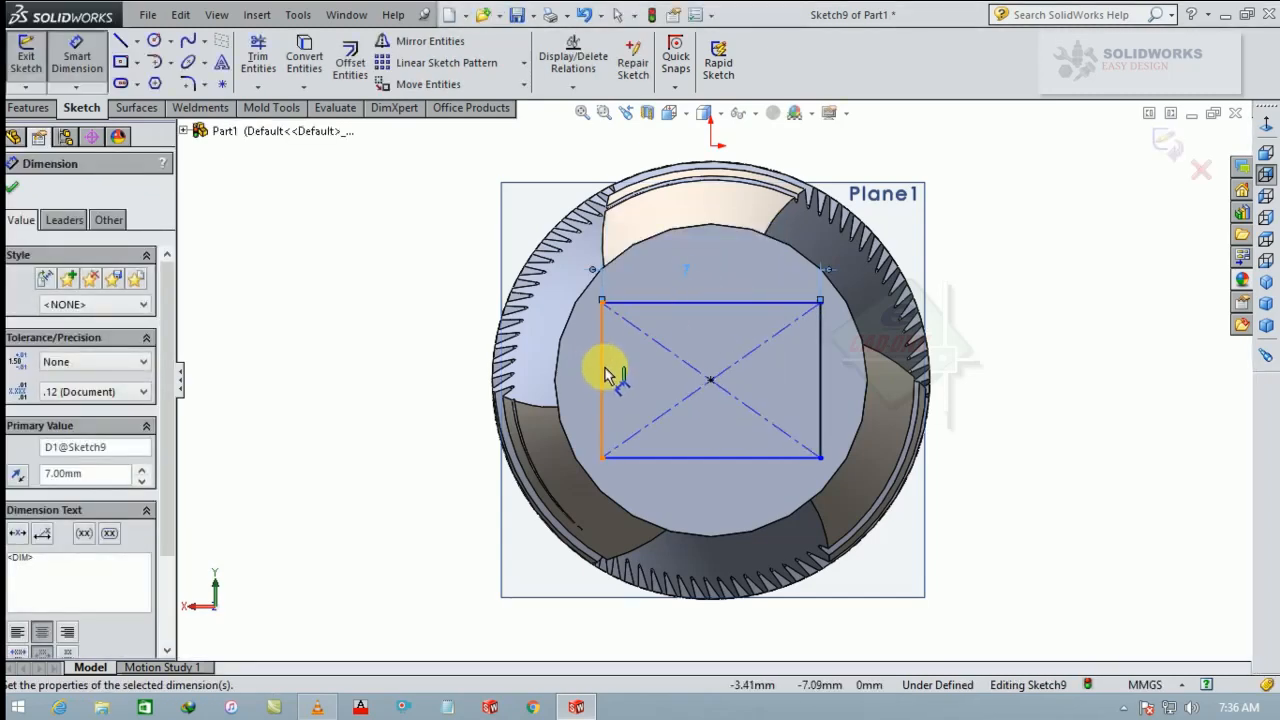
left_click(603, 368)
left_click(580, 374)
type("7")
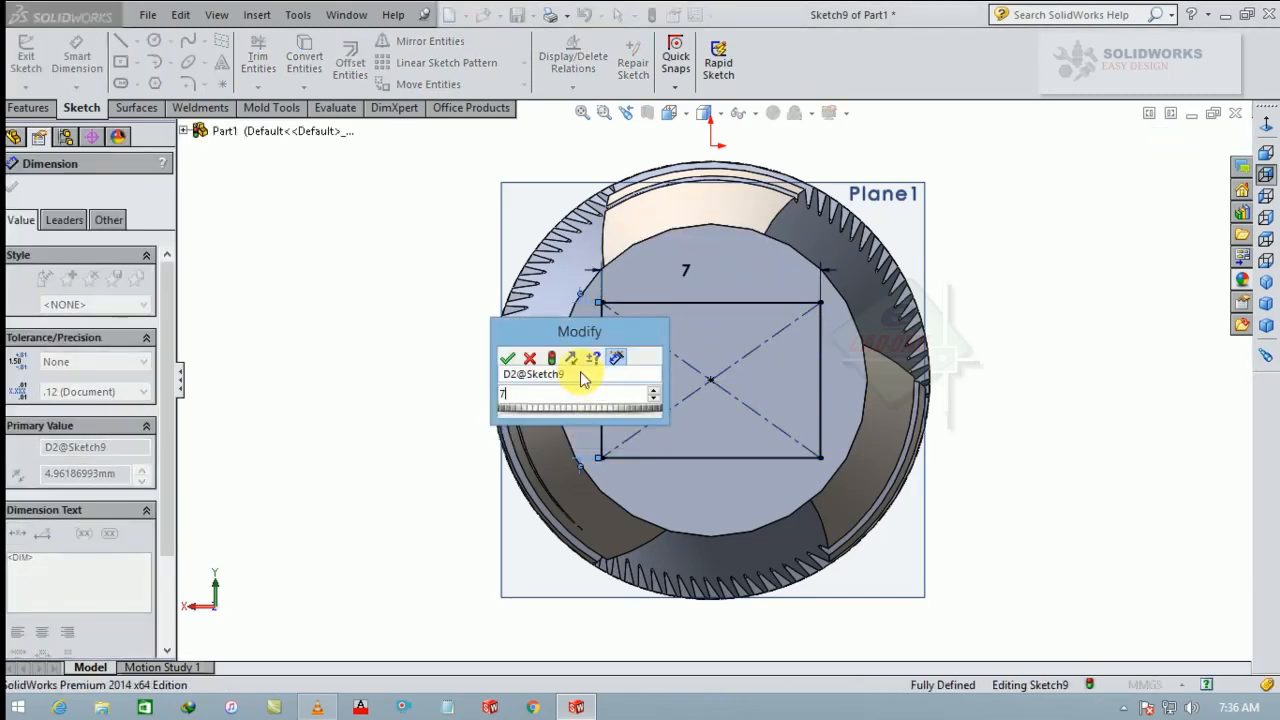
key("Return")
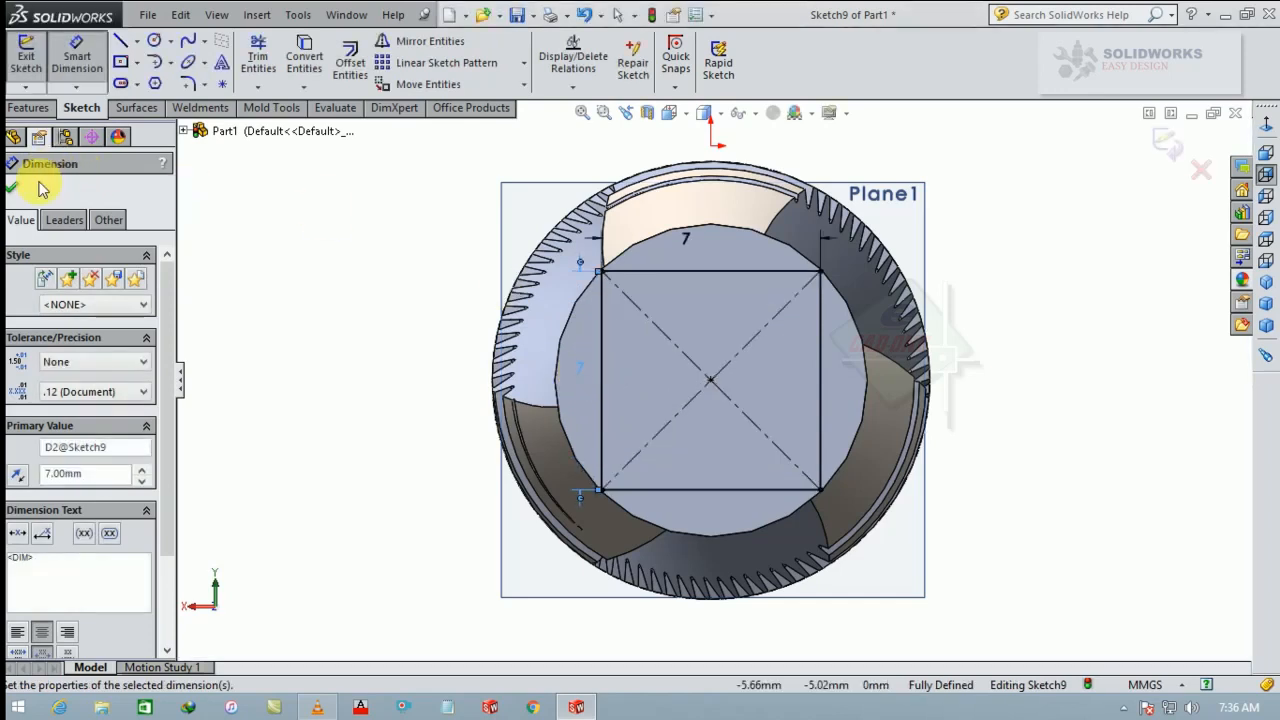
left_click(13, 193)
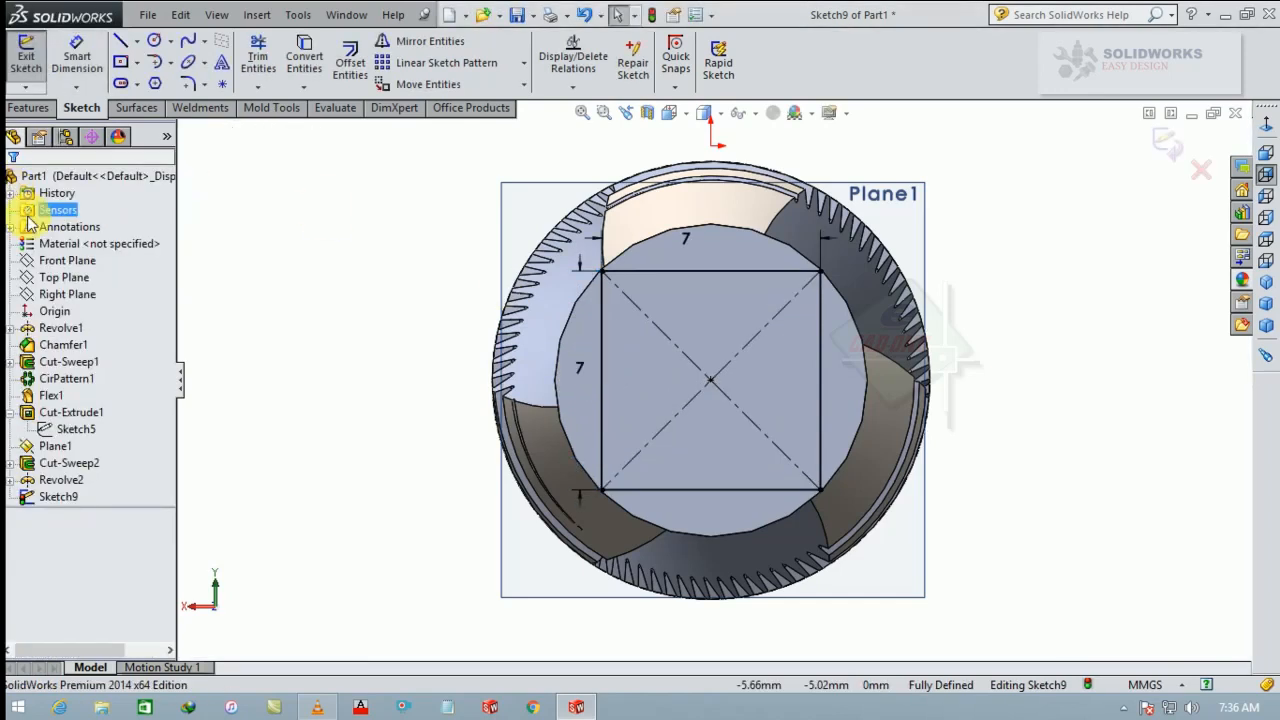
Extrude the square sketch 10 mm outward from the shank's end face, merged with the body
left_click(30, 108)
left_click(34, 62)
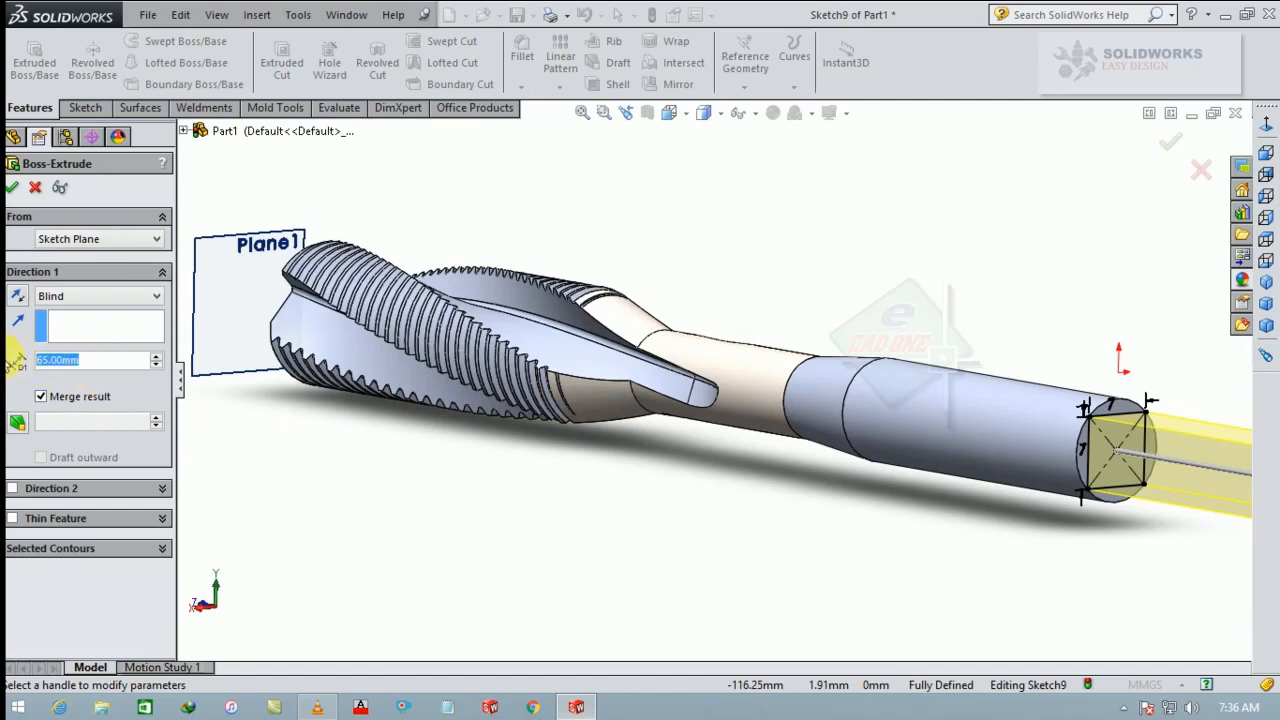
type("10")
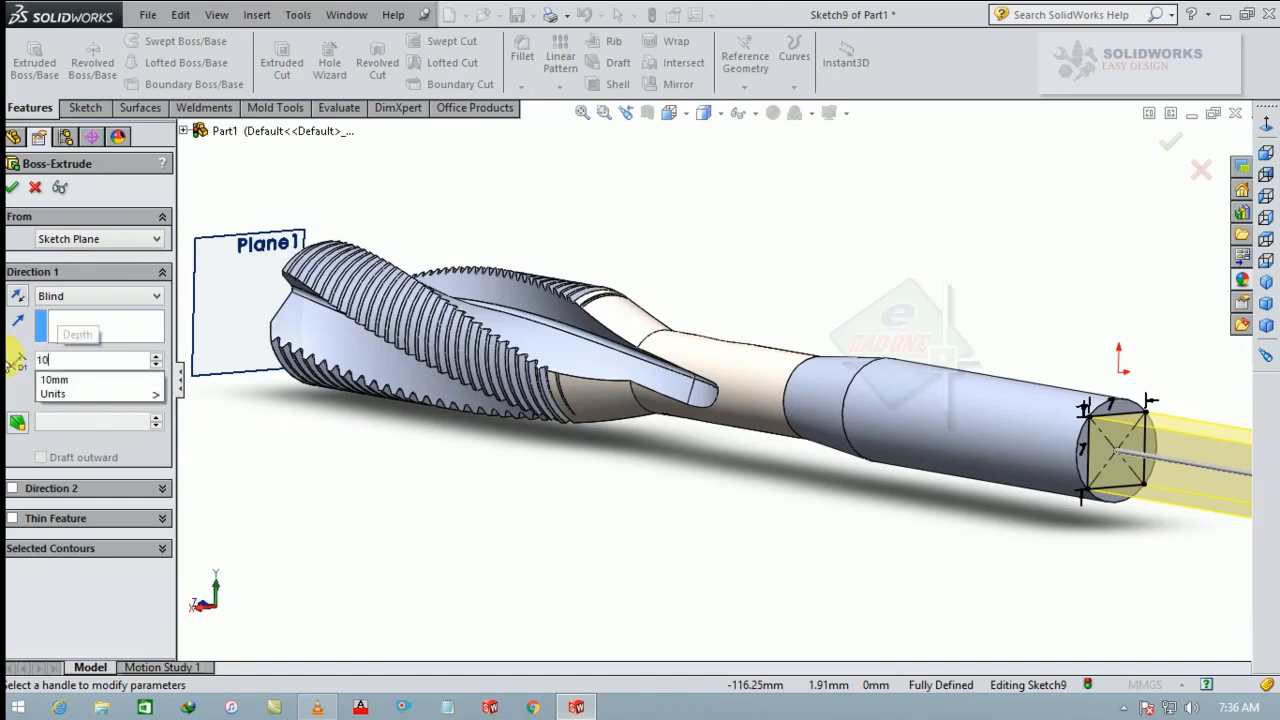
key("Return")
left_click(12, 189)
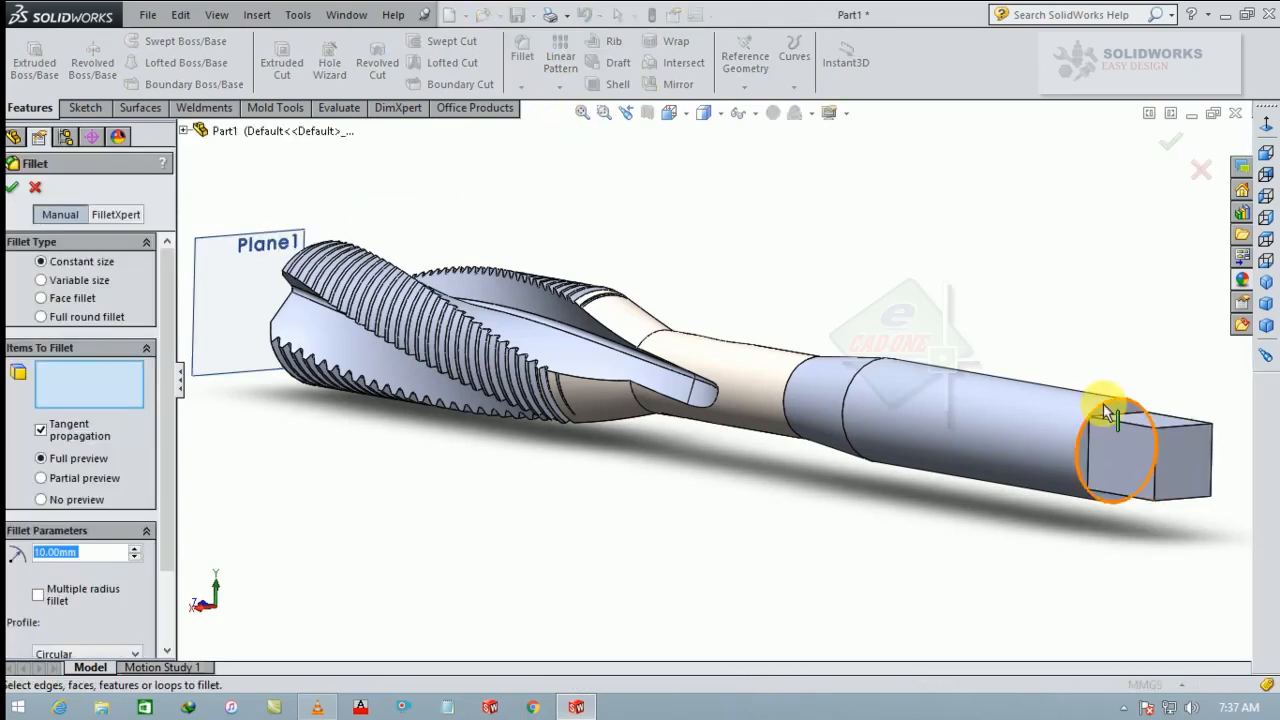
Fillet the circular edge of the shank's end face around the square drive with a 0.20 mm radius
left_click(1103, 404)
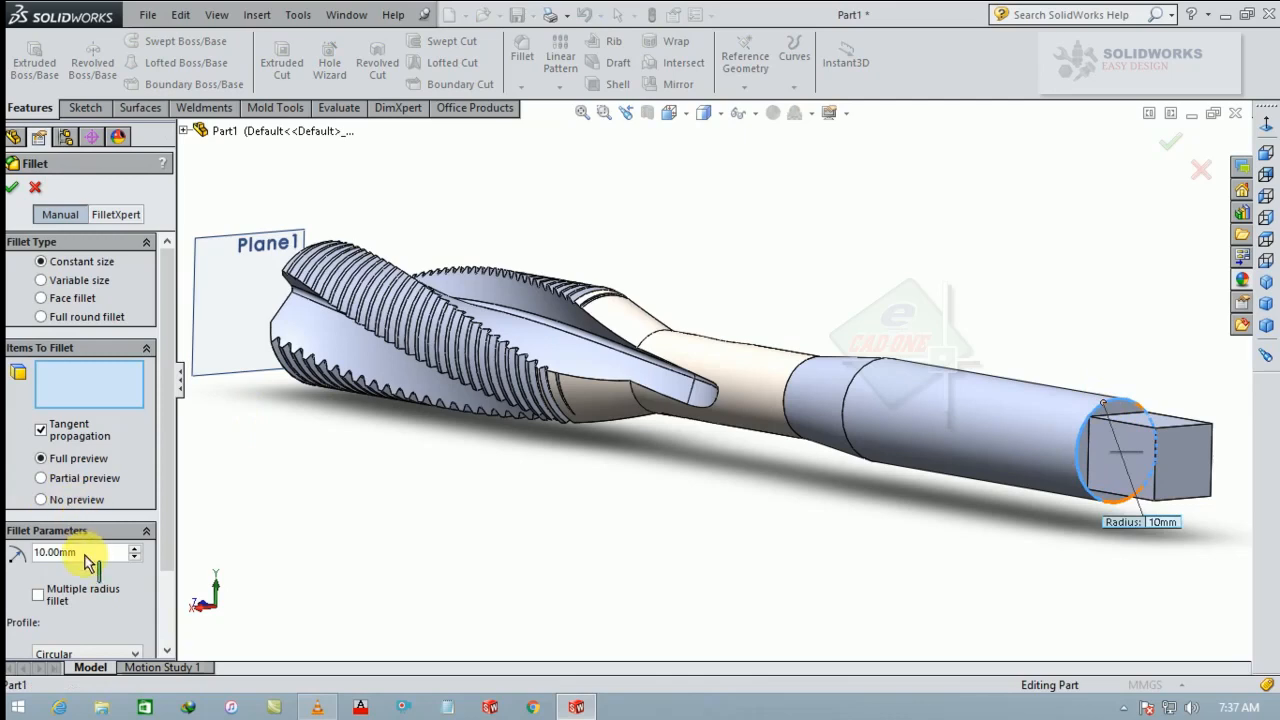
left_click_drag(70, 554, 44, 548)
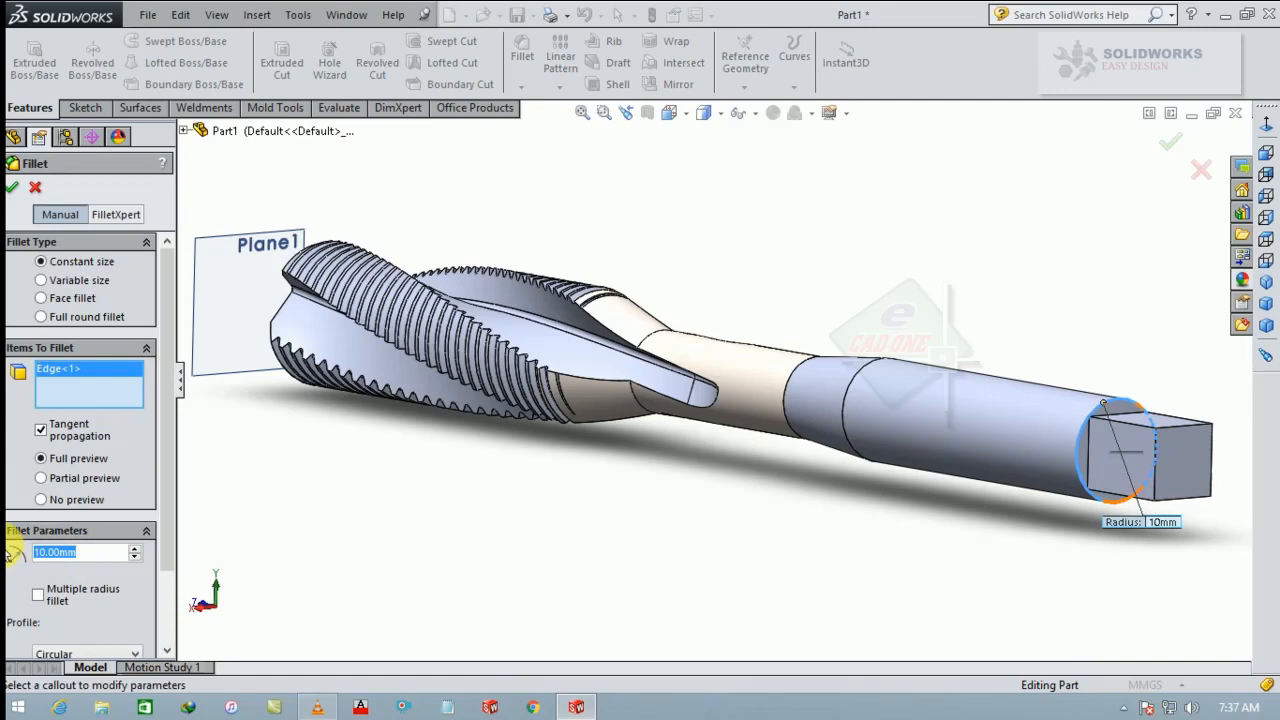
type("0.20")
key("Return")
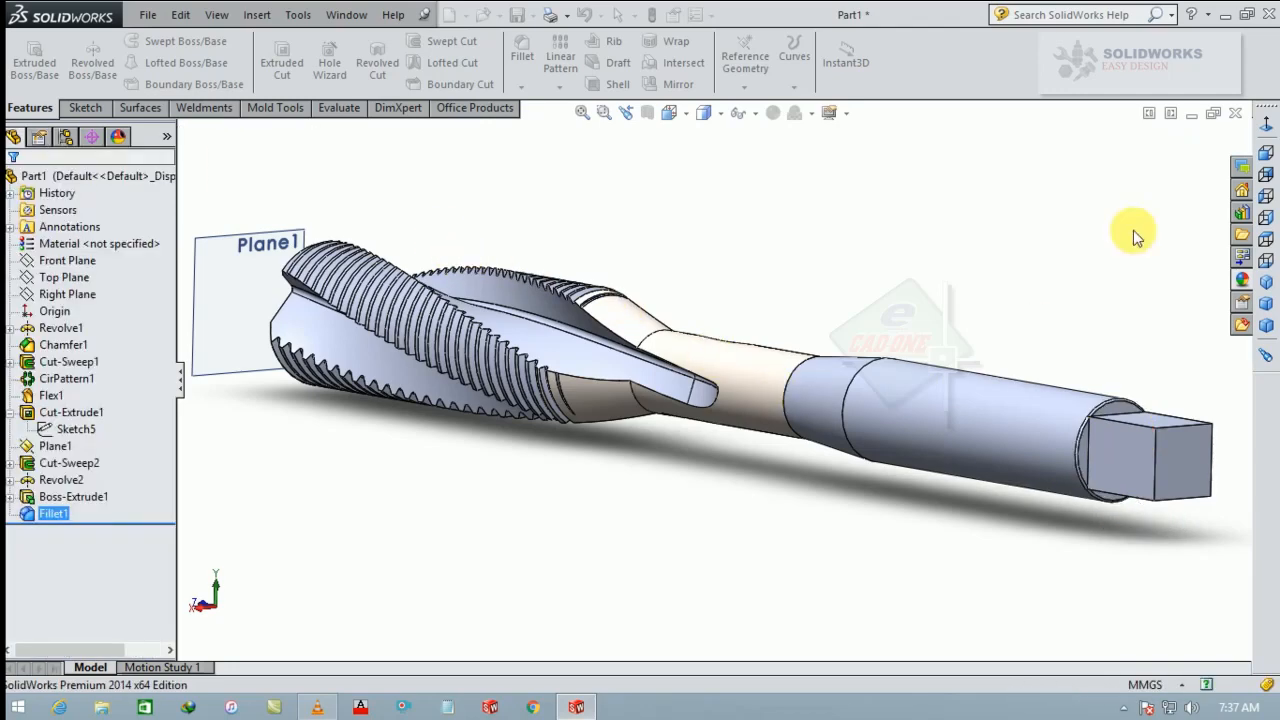
Start a new sketch on the Right Plane with the square drive end shown close up
left_click(62, 294)
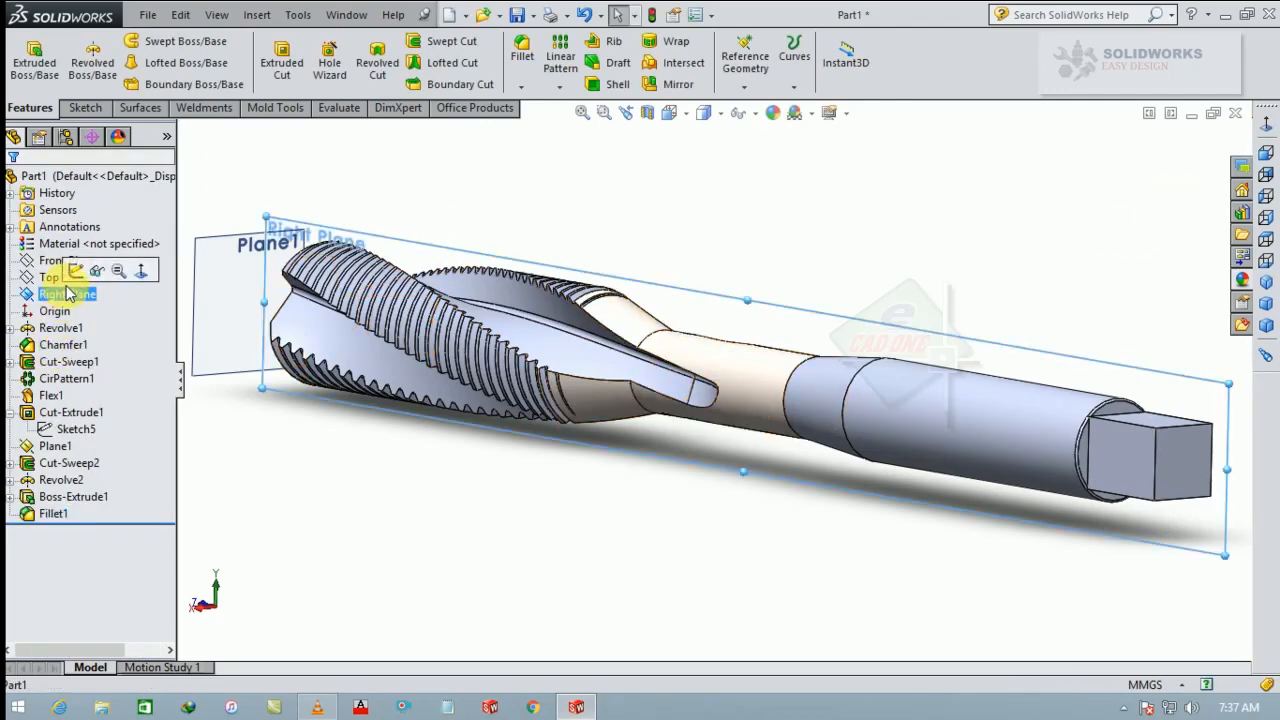
left_click(75, 271)
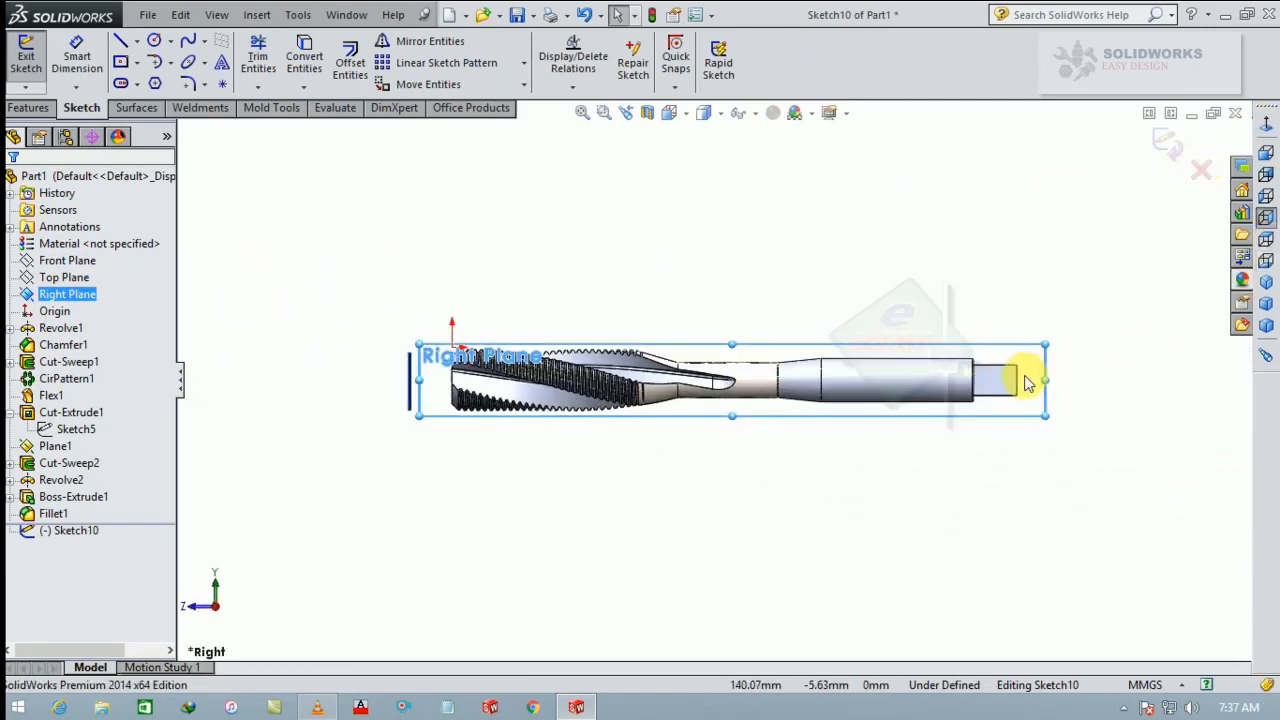
scroll(1012, 368, "down", 5)
scroll(1011, 365, "down", 1)
left_click(775, 311)
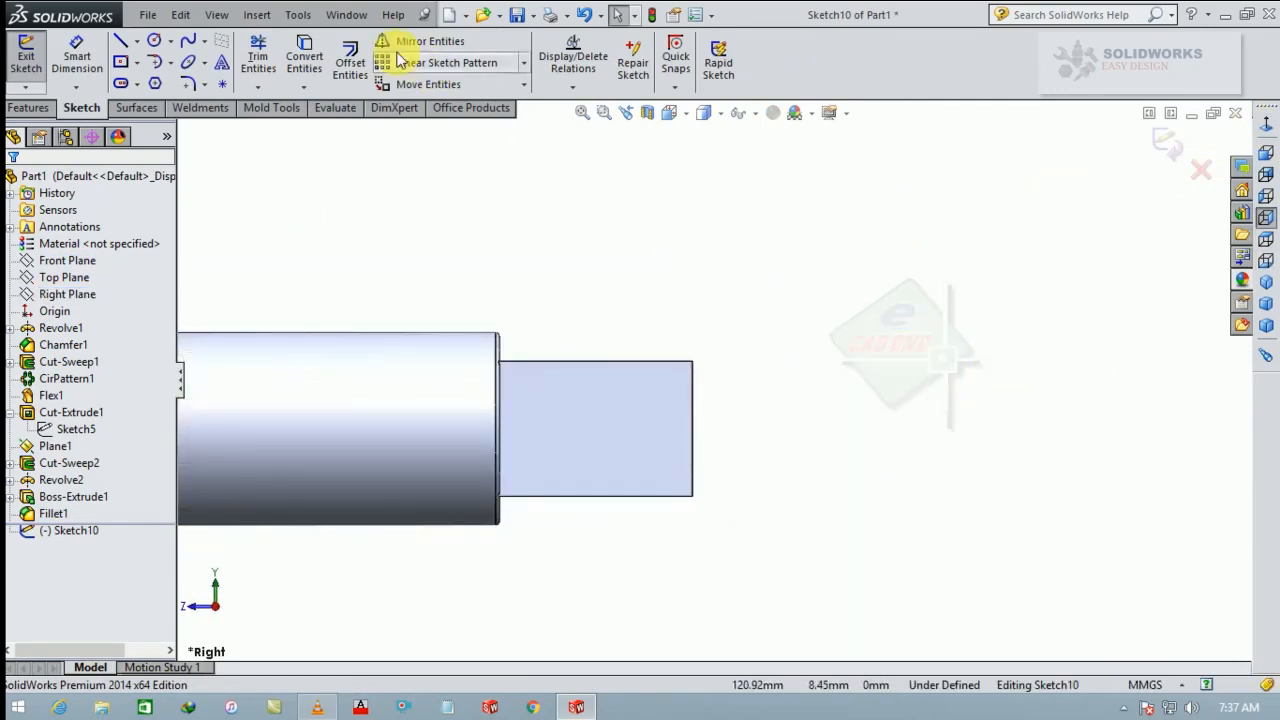
Sketch a closed profile from the square end's midpoint: about 2.6 mm horizontal, 6.3 mm vertical, a horizontal line back over the square, and a 7.2 mm slanted closing line
left_click(121, 42)
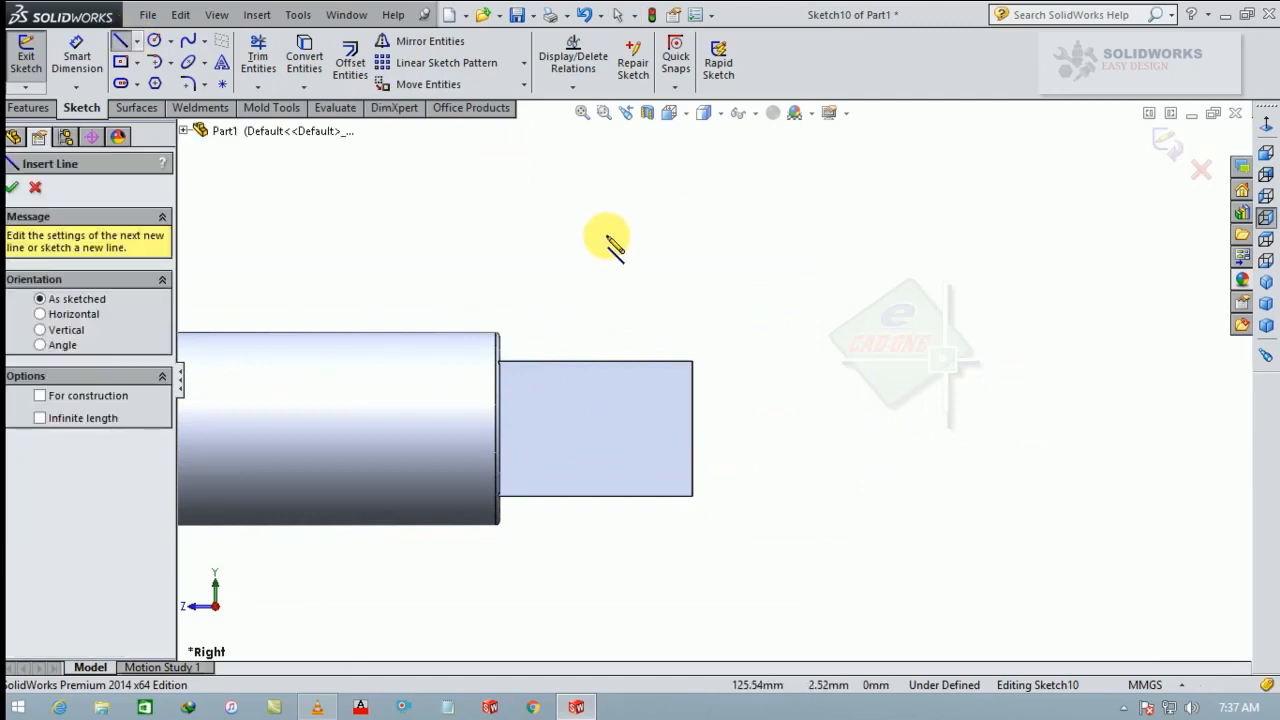
scroll(612, 242, "down", 2)
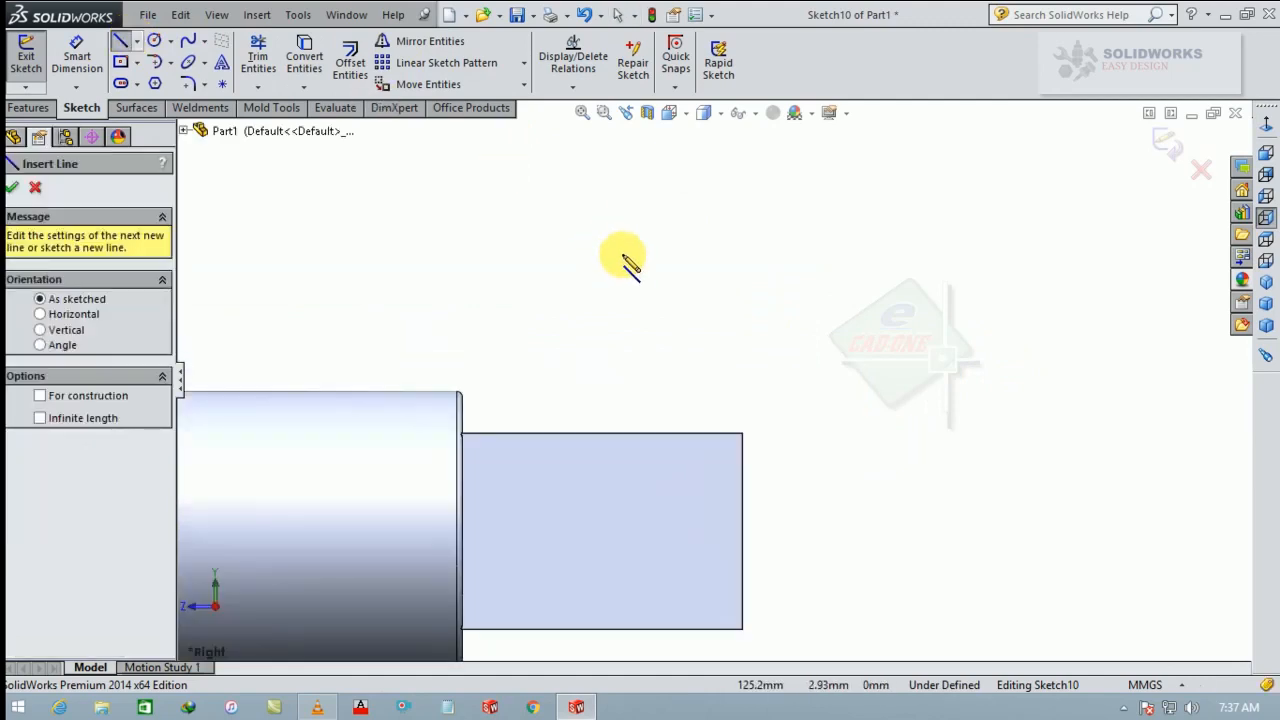
left_click(742, 530)
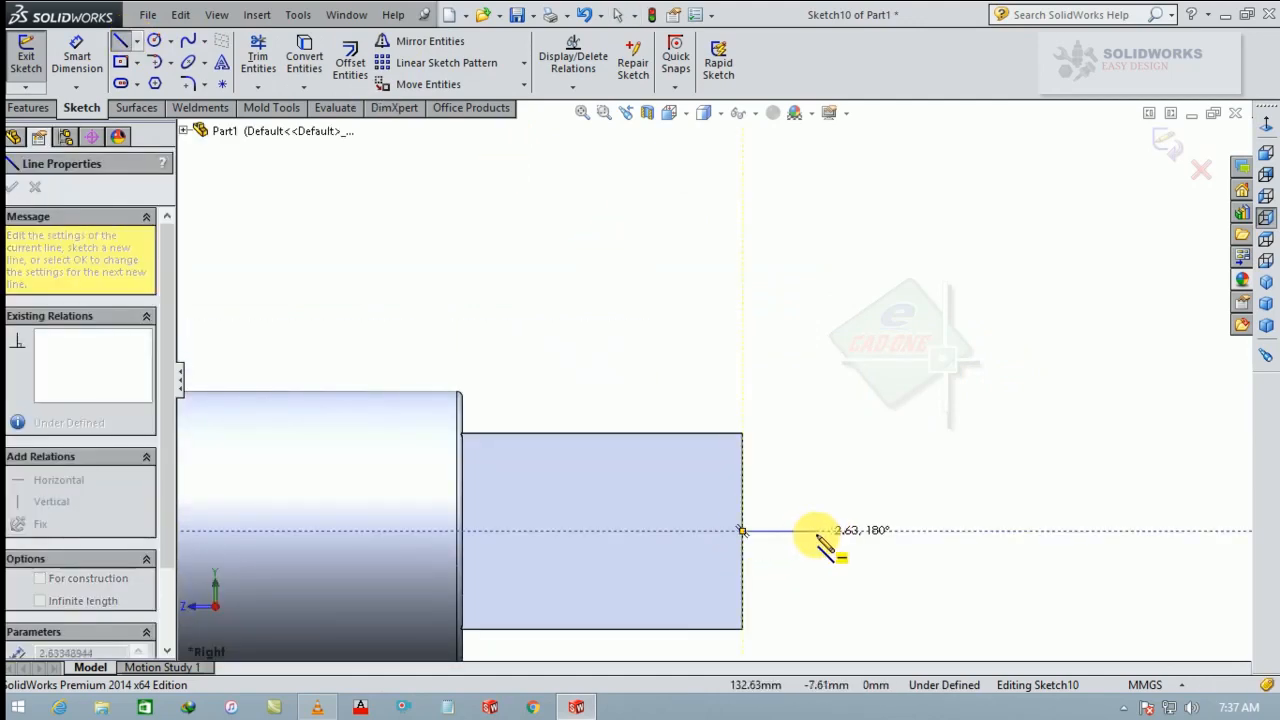
left_click(816, 531)
left_click(817, 354)
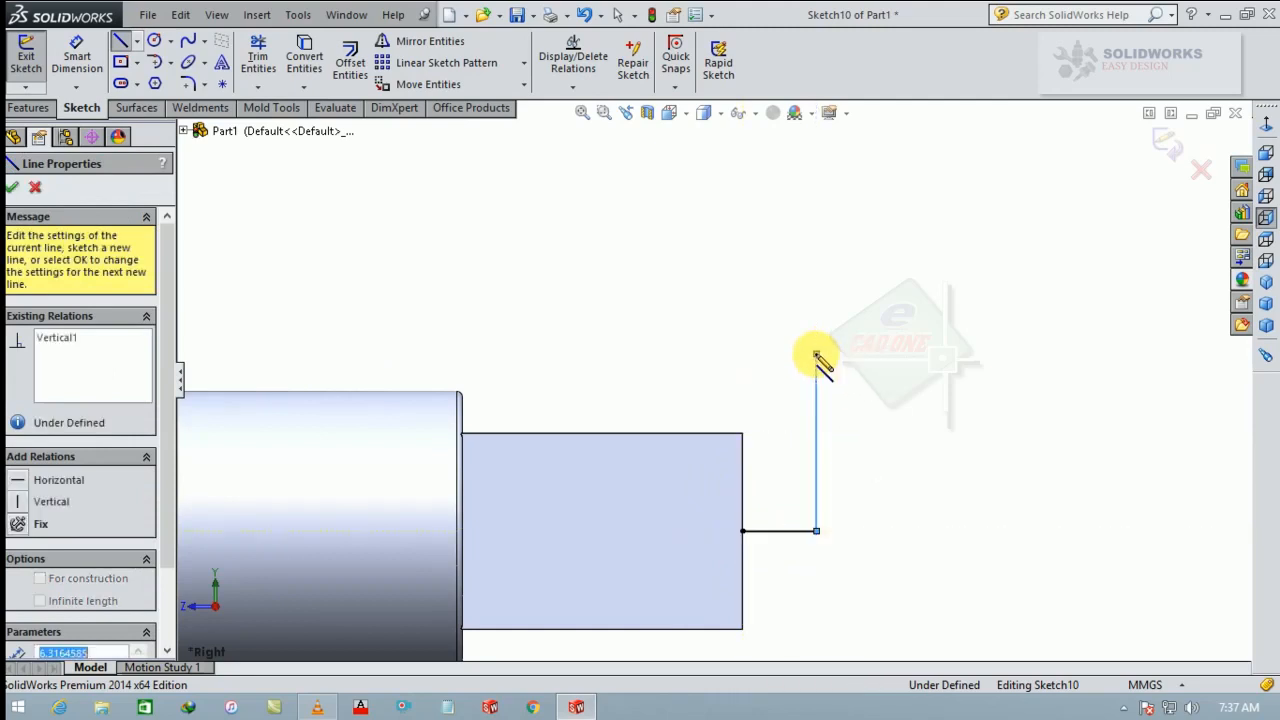
left_click(643, 354)
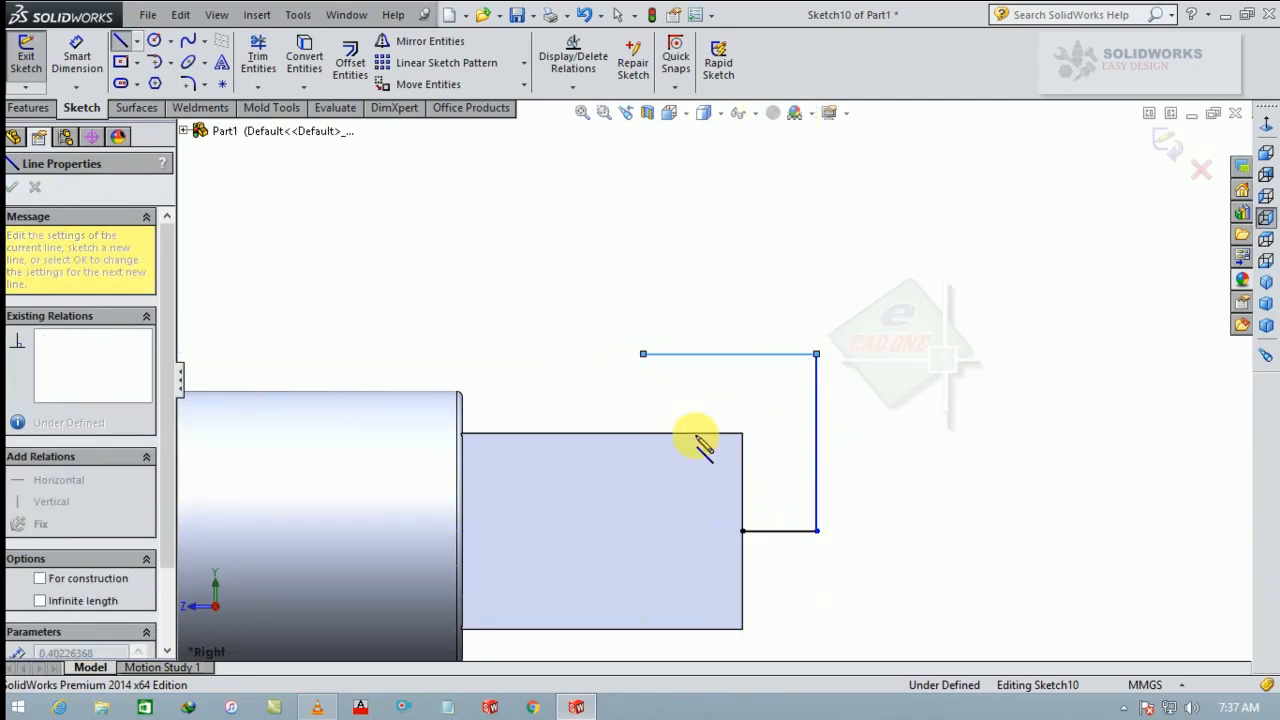
left_click(742, 530)
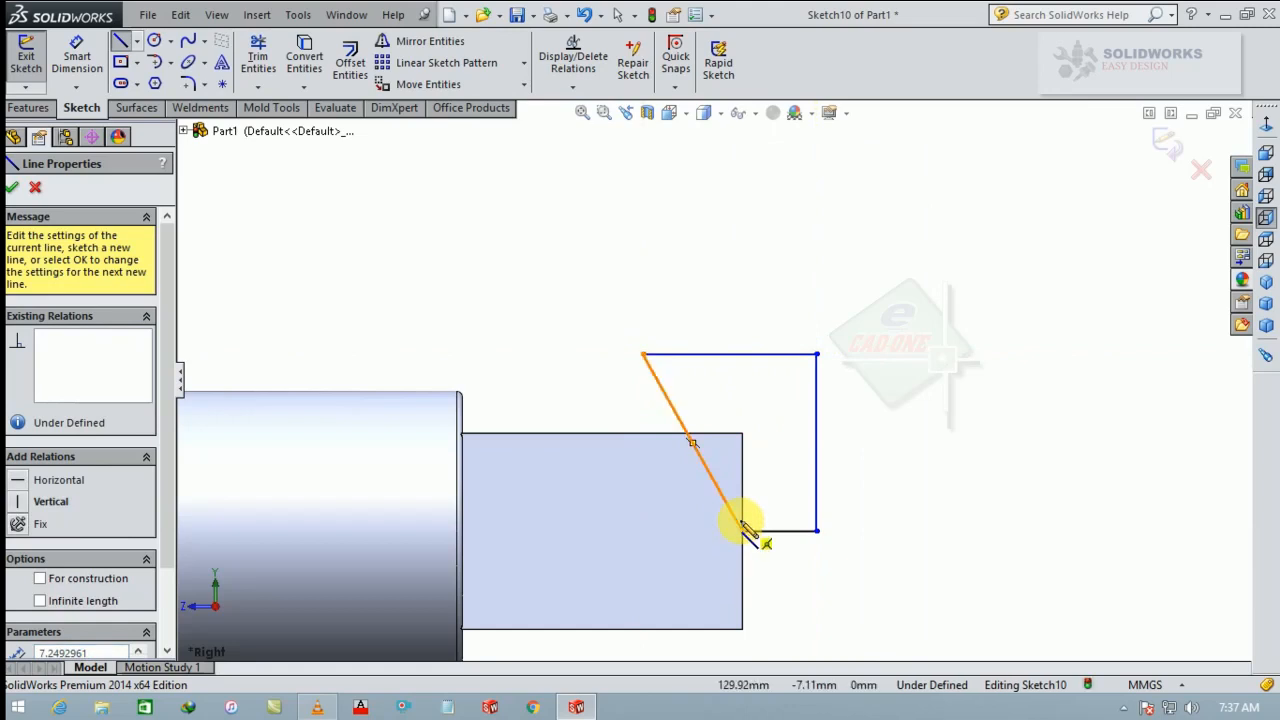
key("Escape")
key("Escape")
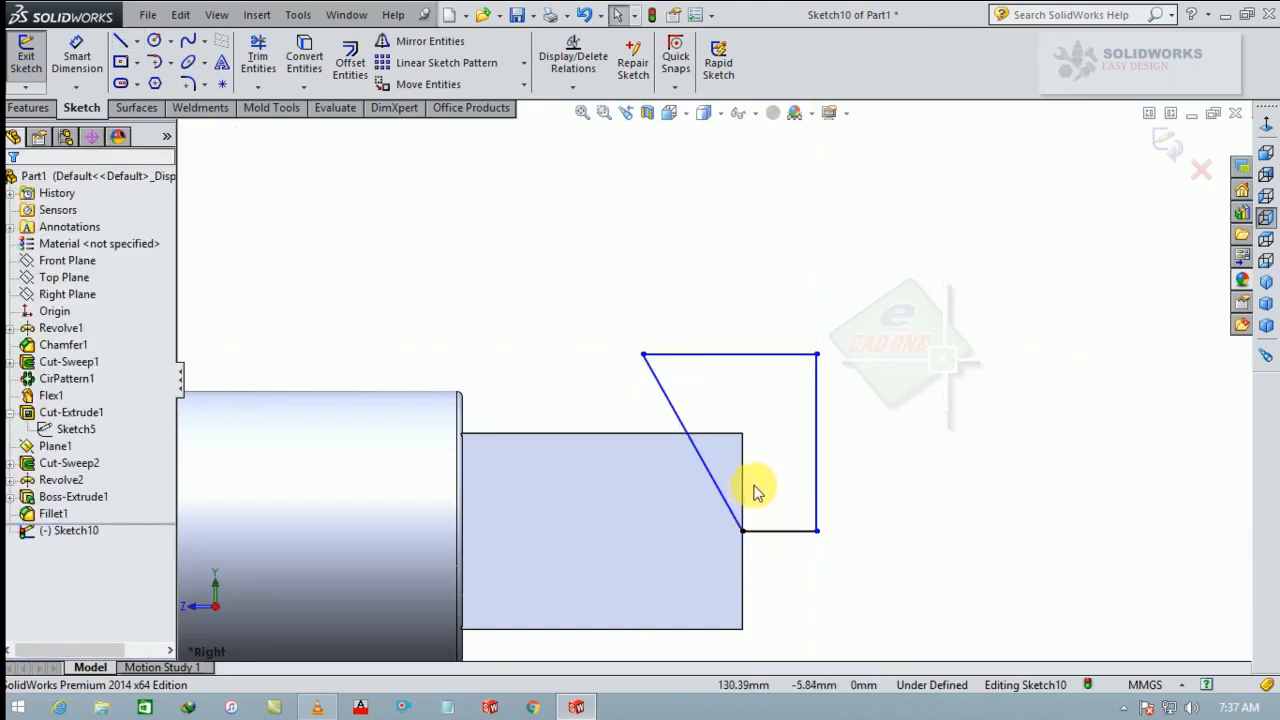
Revolve-cut the closed profile 360 degrees about its short horizontal line to chamfer the end of the square drive
left_click(29, 107)
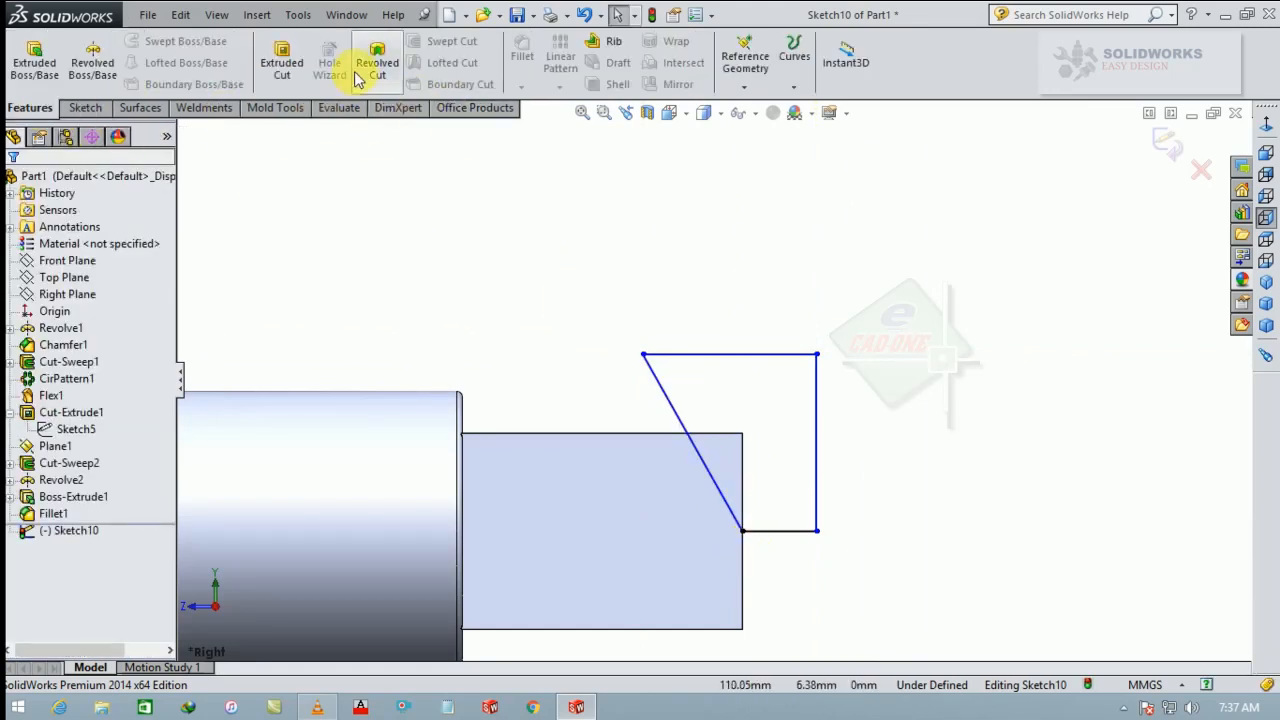
left_click(360, 78)
left_click(792, 531)
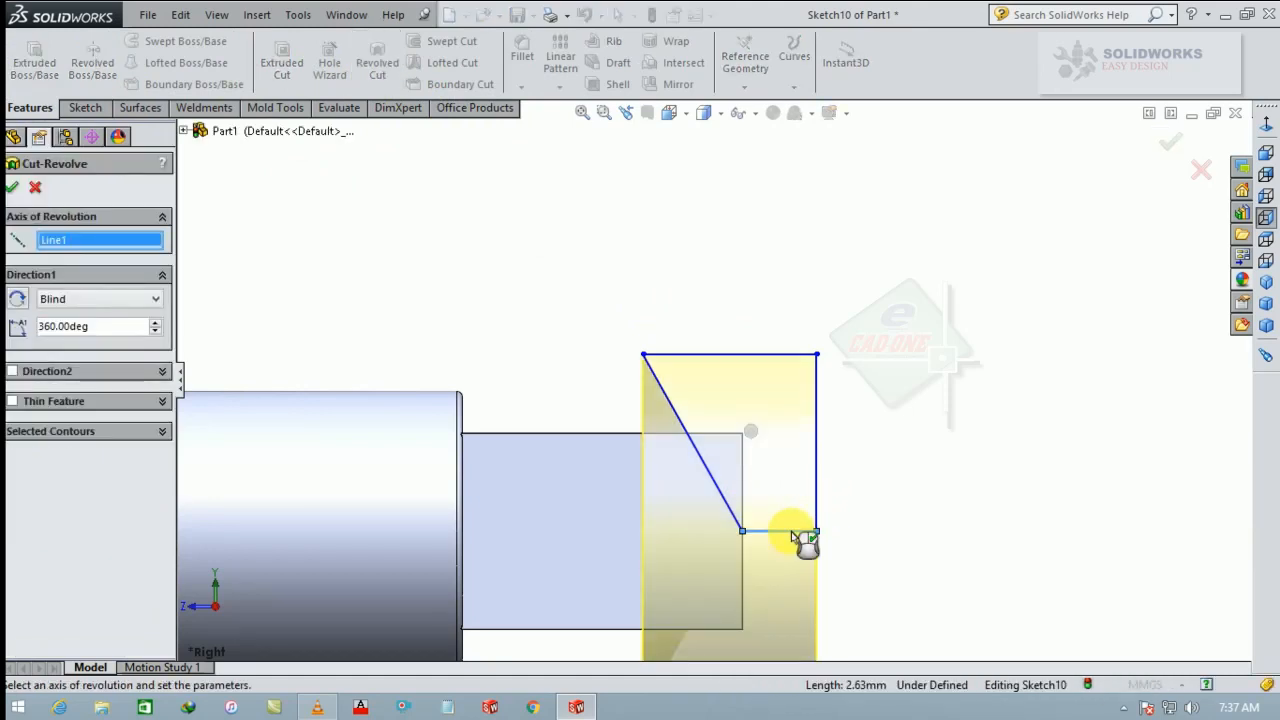
left_click(14, 188)
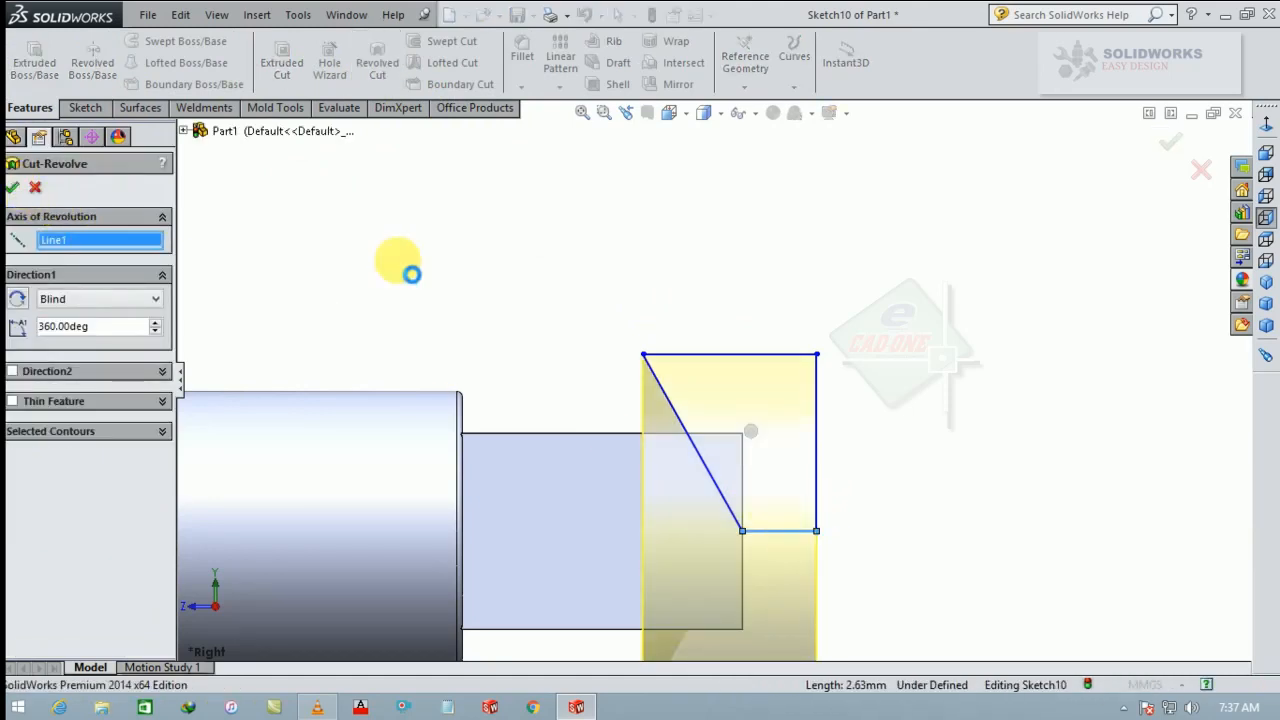
Display the whole tap shaded without edges and hide Plane1 beyond the threaded end
scroll(854, 406, "up", 8)
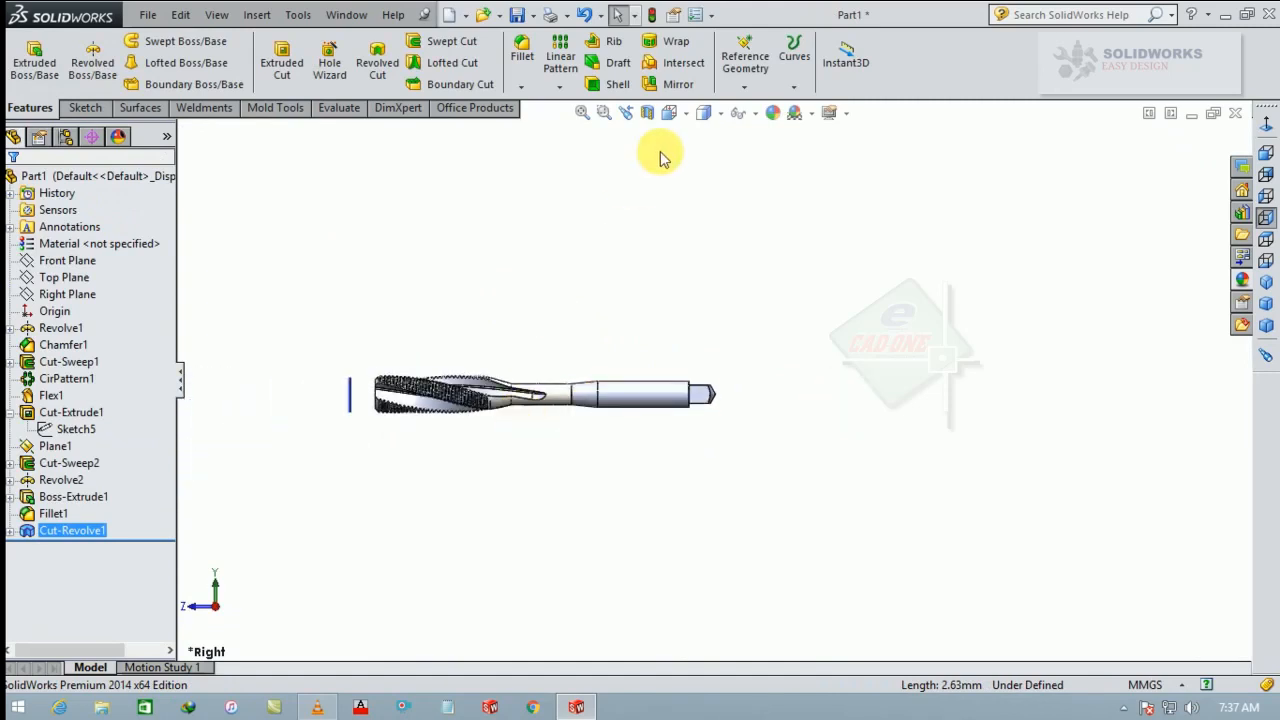
left_click(721, 113)
left_click(705, 175)
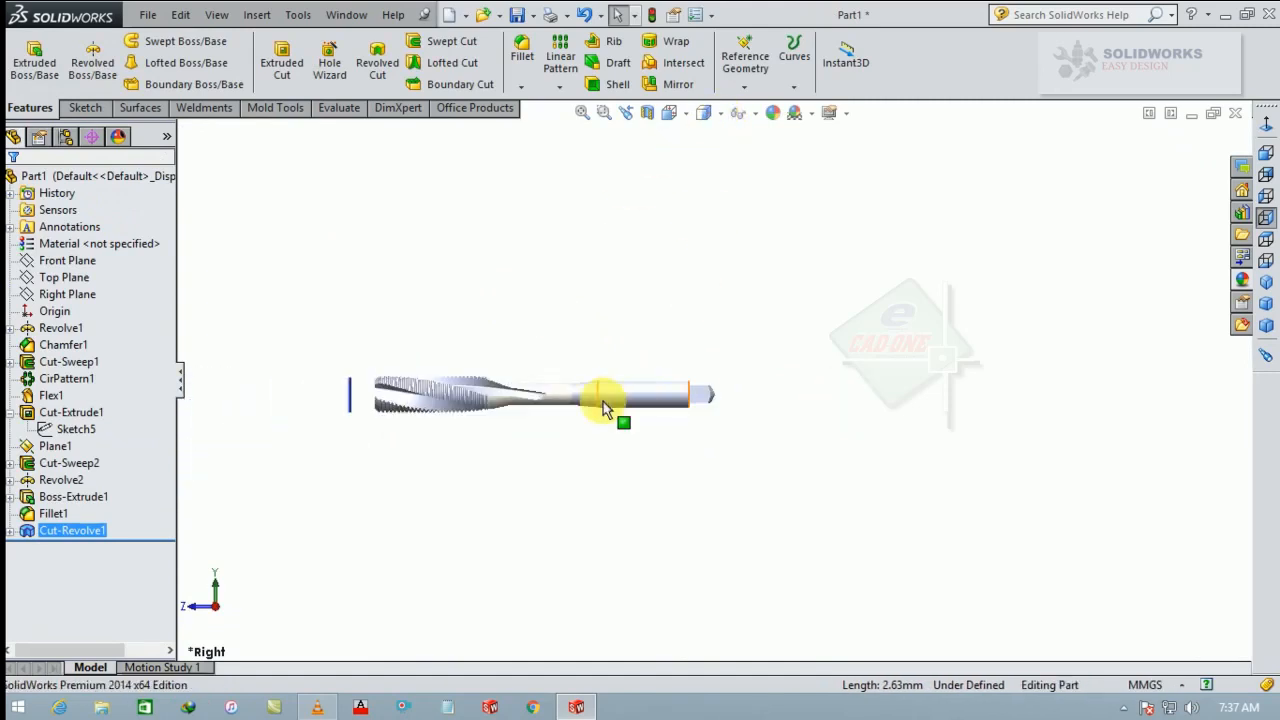
middle_click_drag(606, 405, 600, 453)
left_click(351, 392)
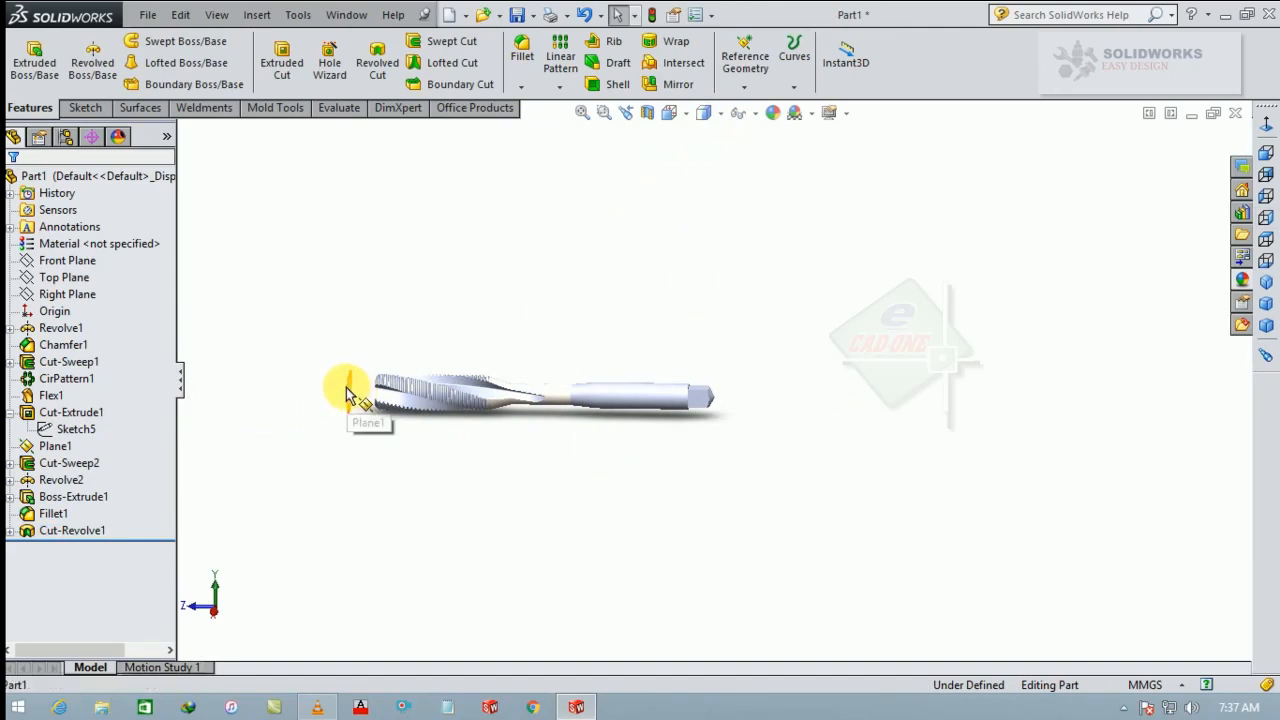
left_click(443, 321)
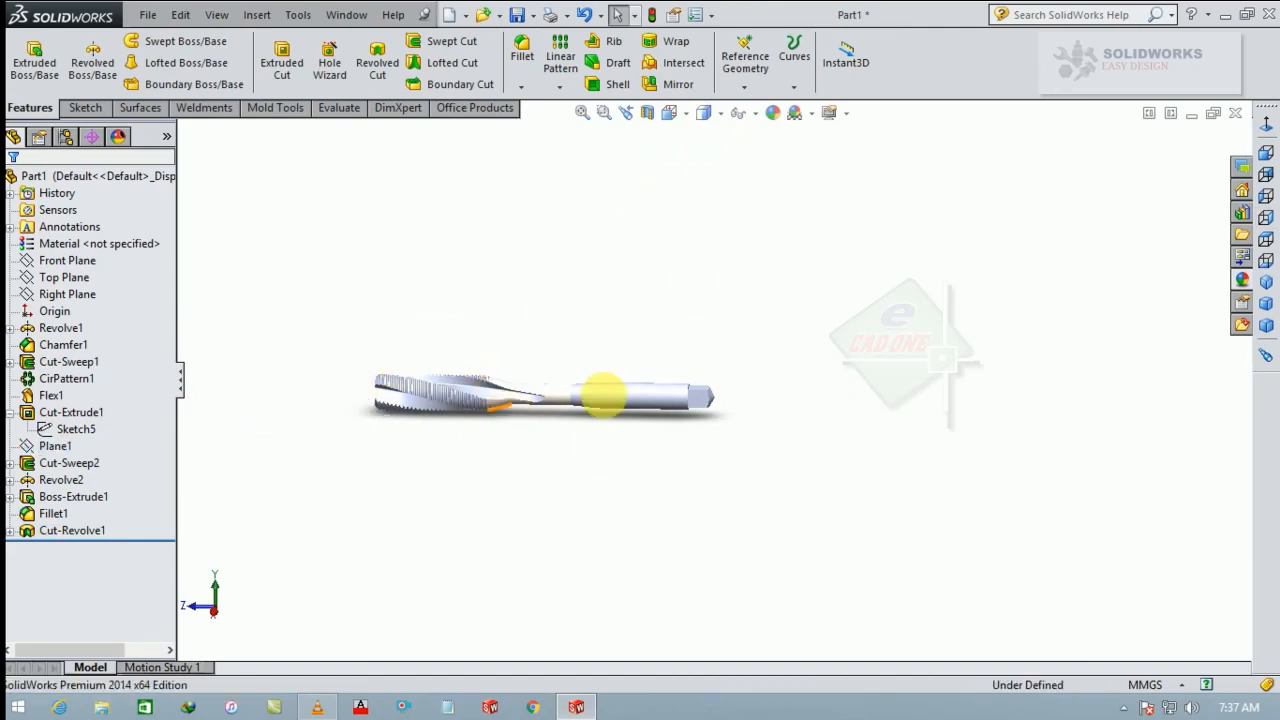
Apply the satin finish stainless steel appearance to the part in a trimetric view and inspect the tap from the side
left_click(1265, 304)
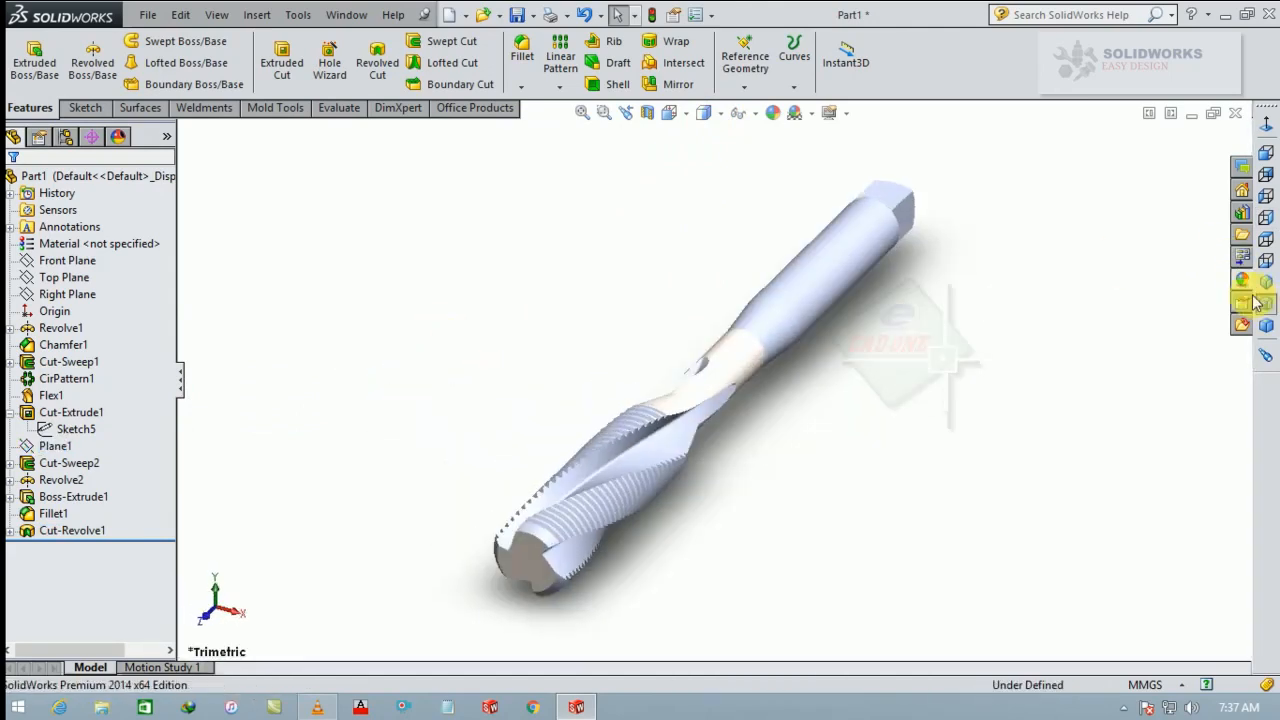
left_click(1242, 283)
double_click(1084, 462)
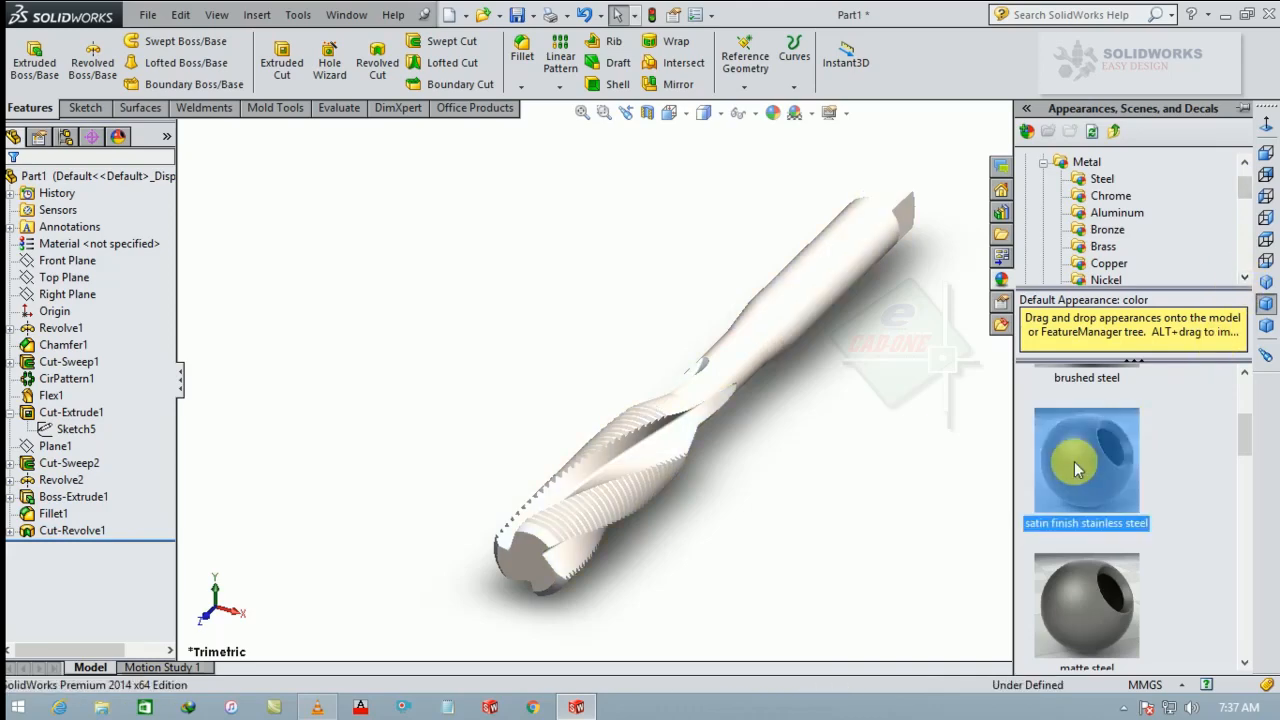
left_click(946, 449)
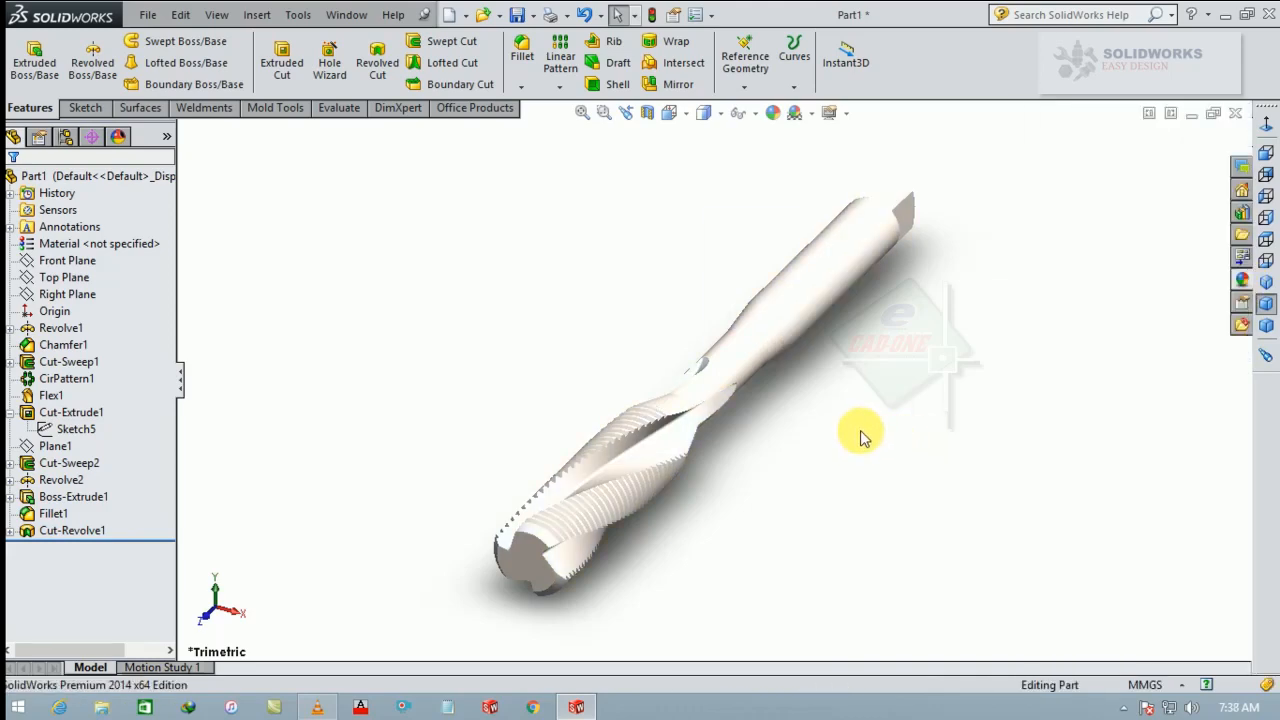
middle_click_drag(862, 437, 737, 394)
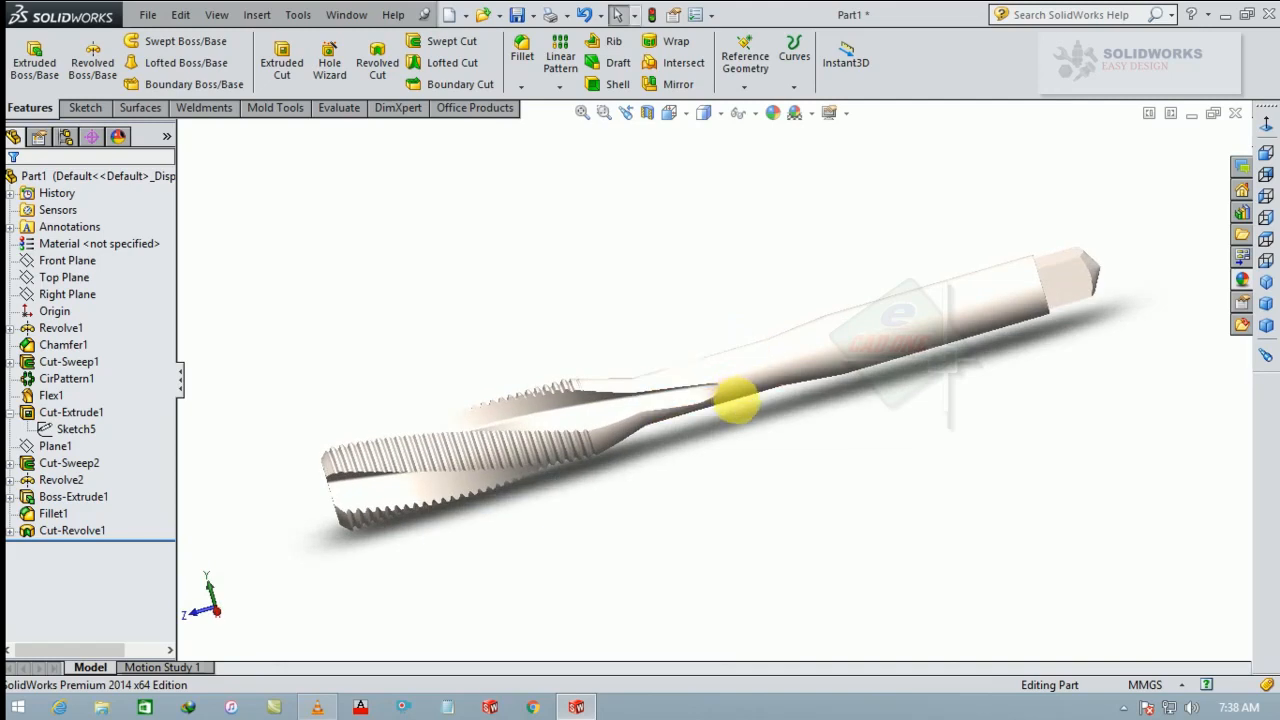